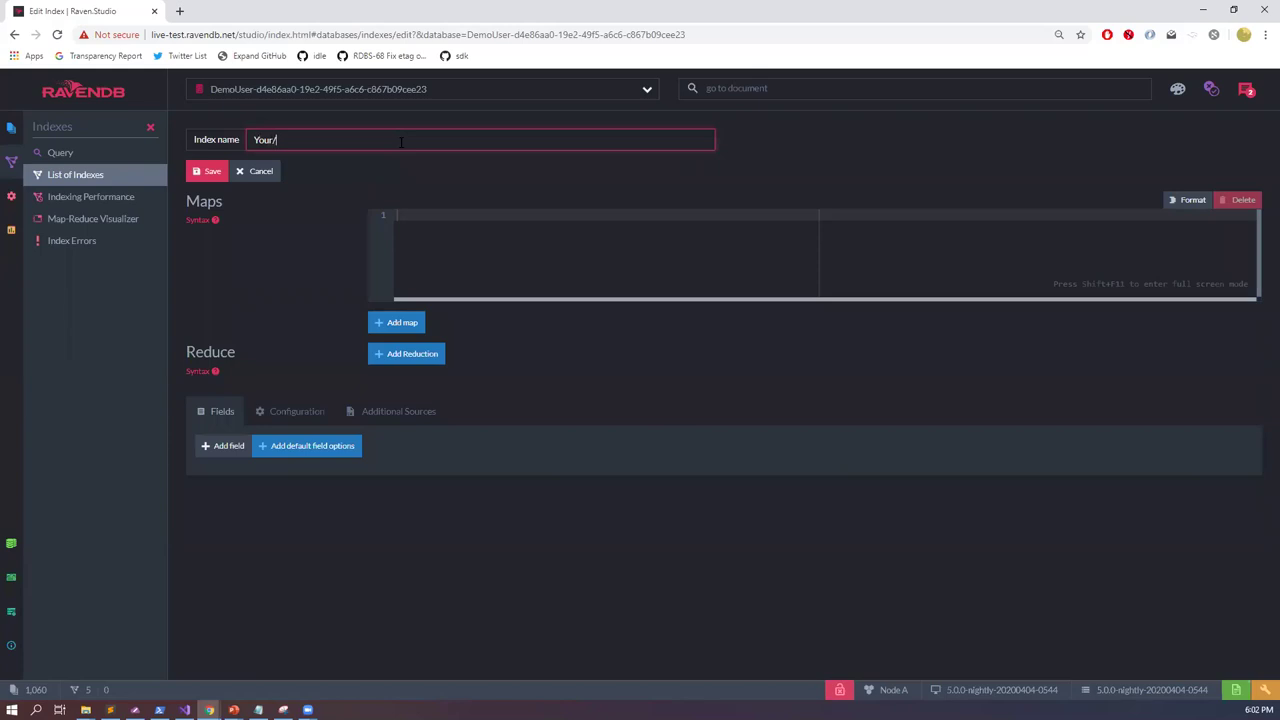
Step: Start the index's map definition with "from e in docs.Employees" and a select clause, leaving a line between them
left_click(503, 254)
type("fr")
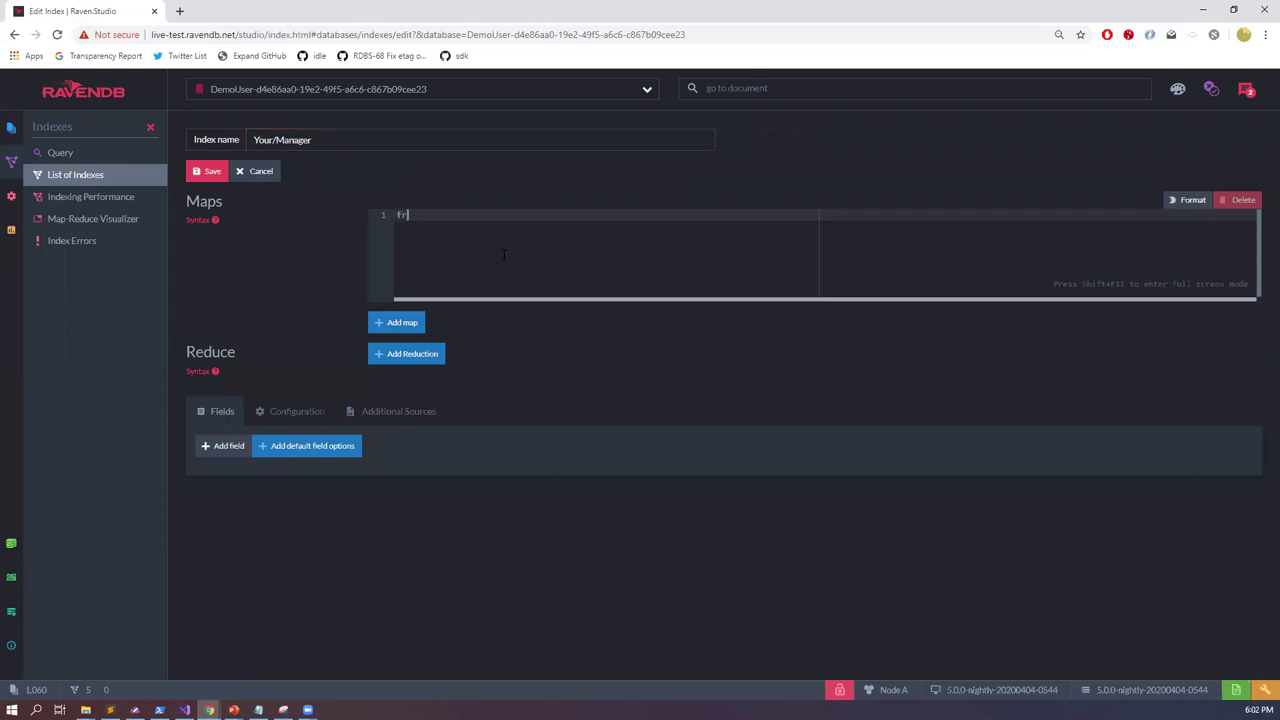
type("om e in docs.Emp")
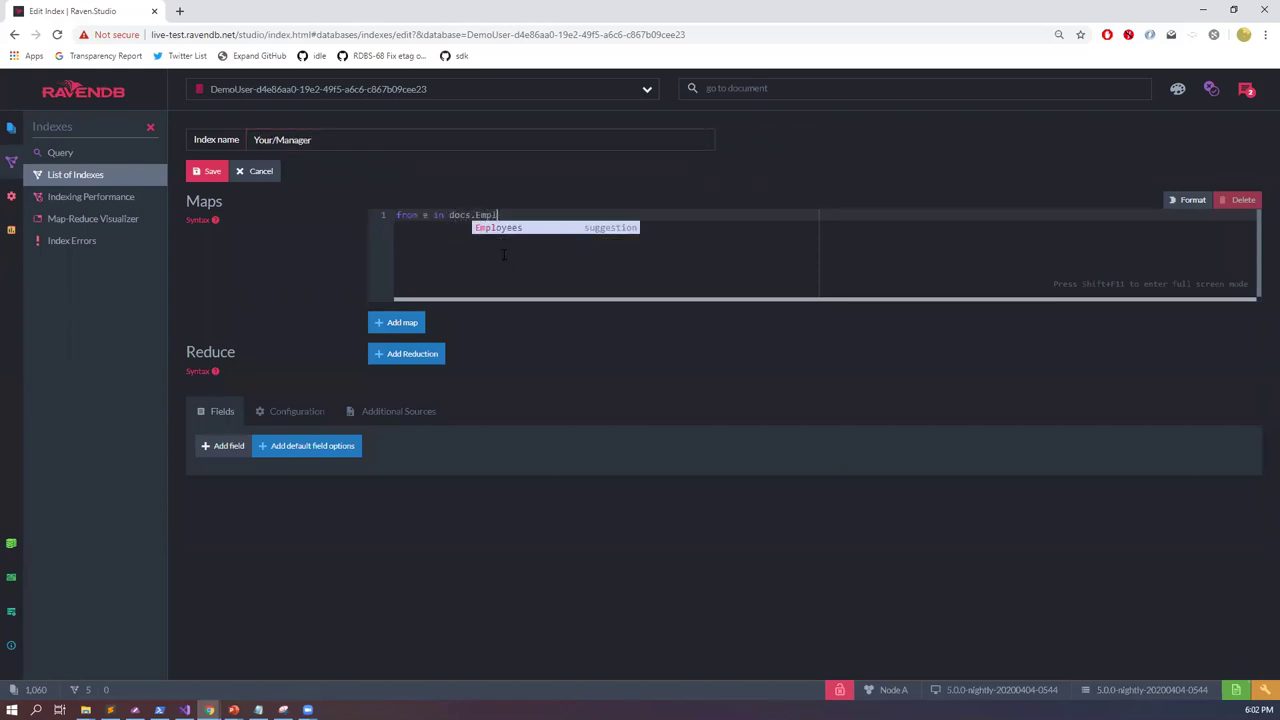
key("Return")
key("Return")
type("select")
key("Return")
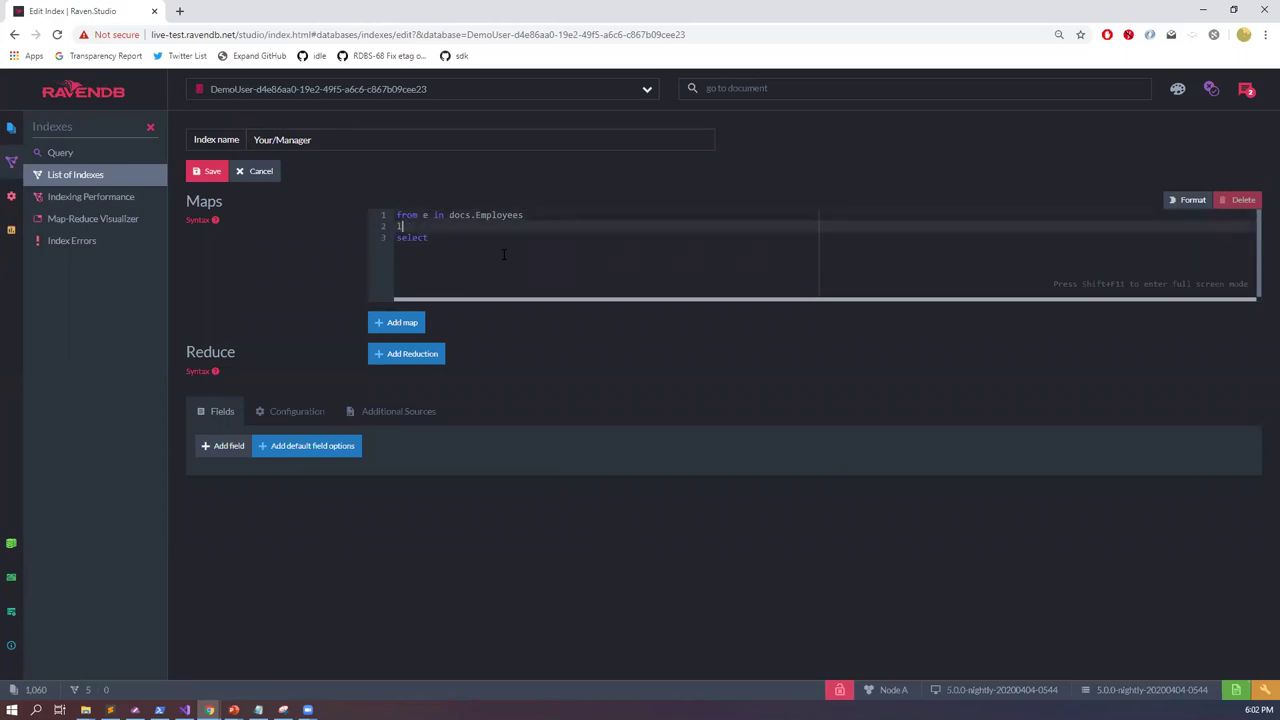
Step: Add the line let manager = LoadDocument(e.ReportsTo, "Employeess") between the from and select lines of the map
type("let manager=")
key("BackSpace")
type("= LoadDocument(e.ReportsTo")
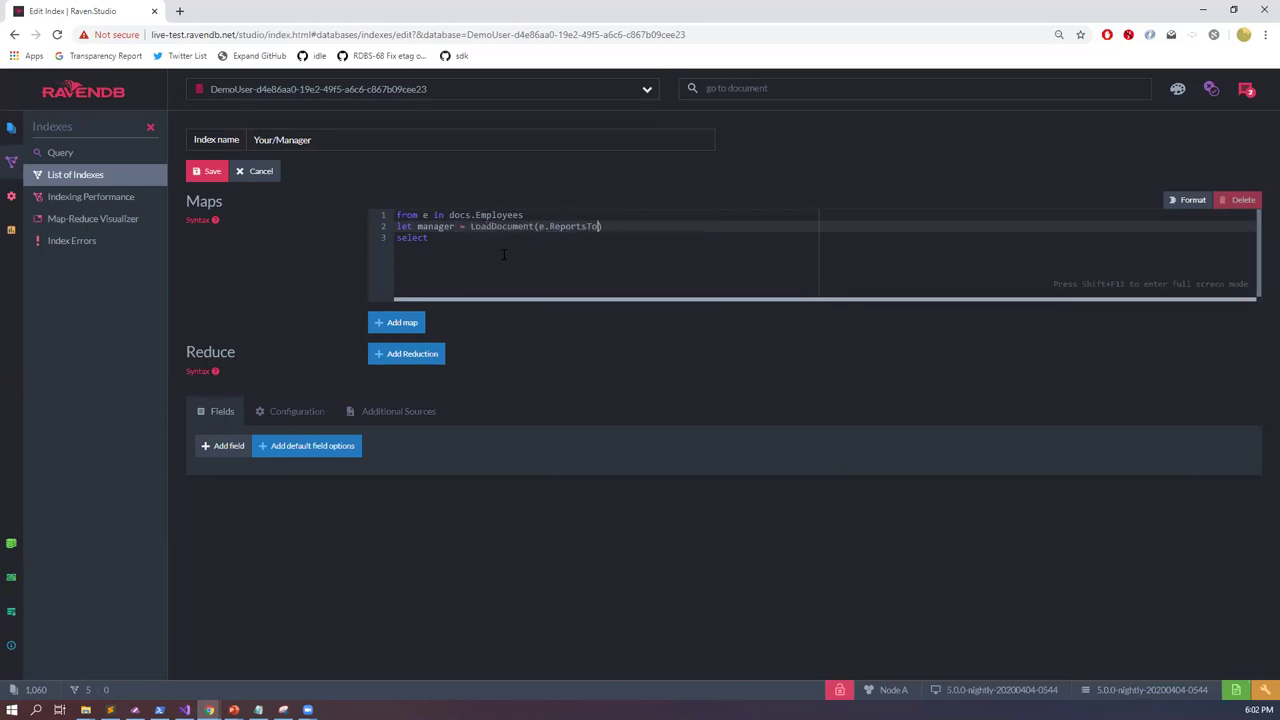
type(", \"Employees")
type("s")
Step: Complete the select with a new object mapping Manager = manager.FirstName and Name = e.FirstName, and save the index
left_click(503, 254)
type("new {")
key("Return")
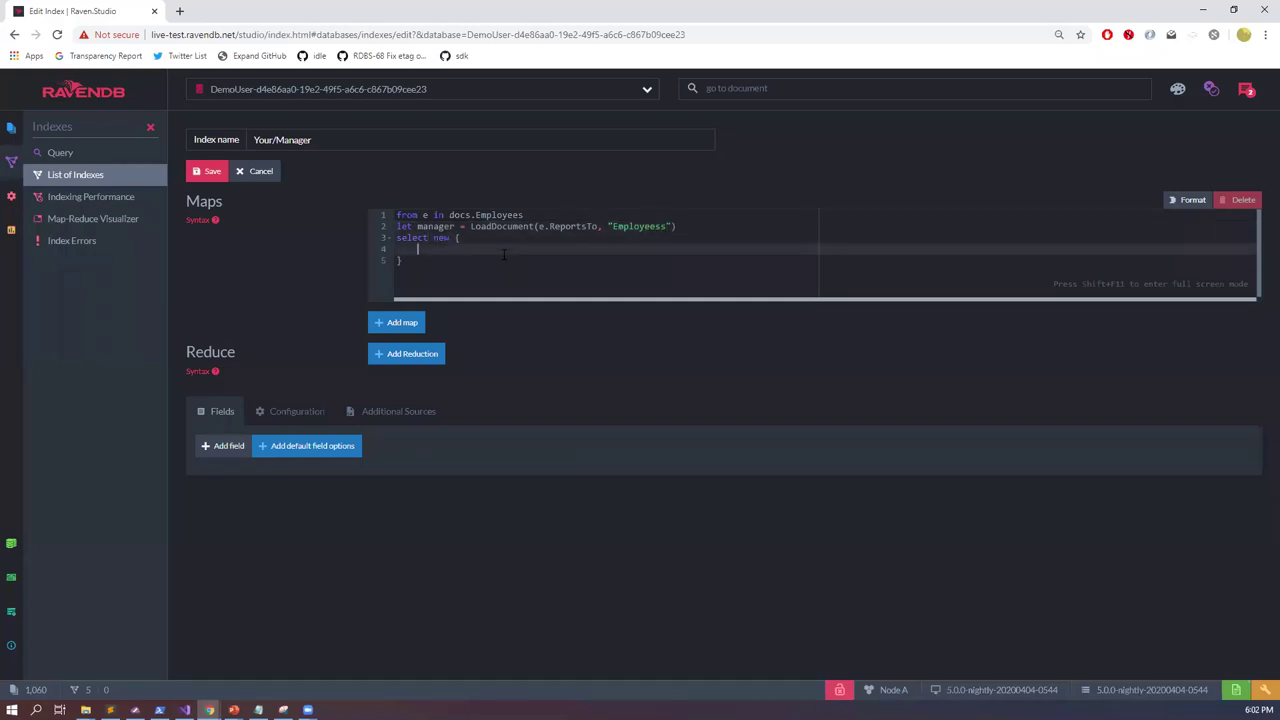
type("Manager = manager.FirstName,")
key("Return")
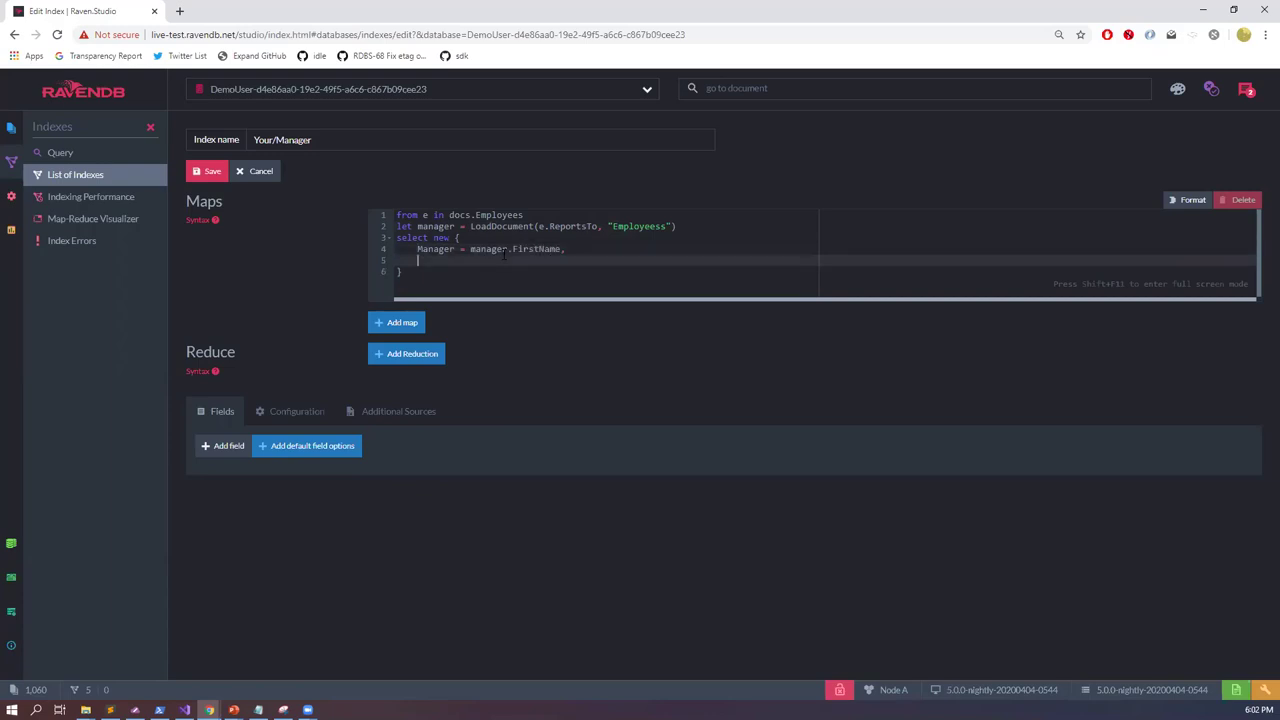
type("Name = e.FirstName")
key("ctrl+s")
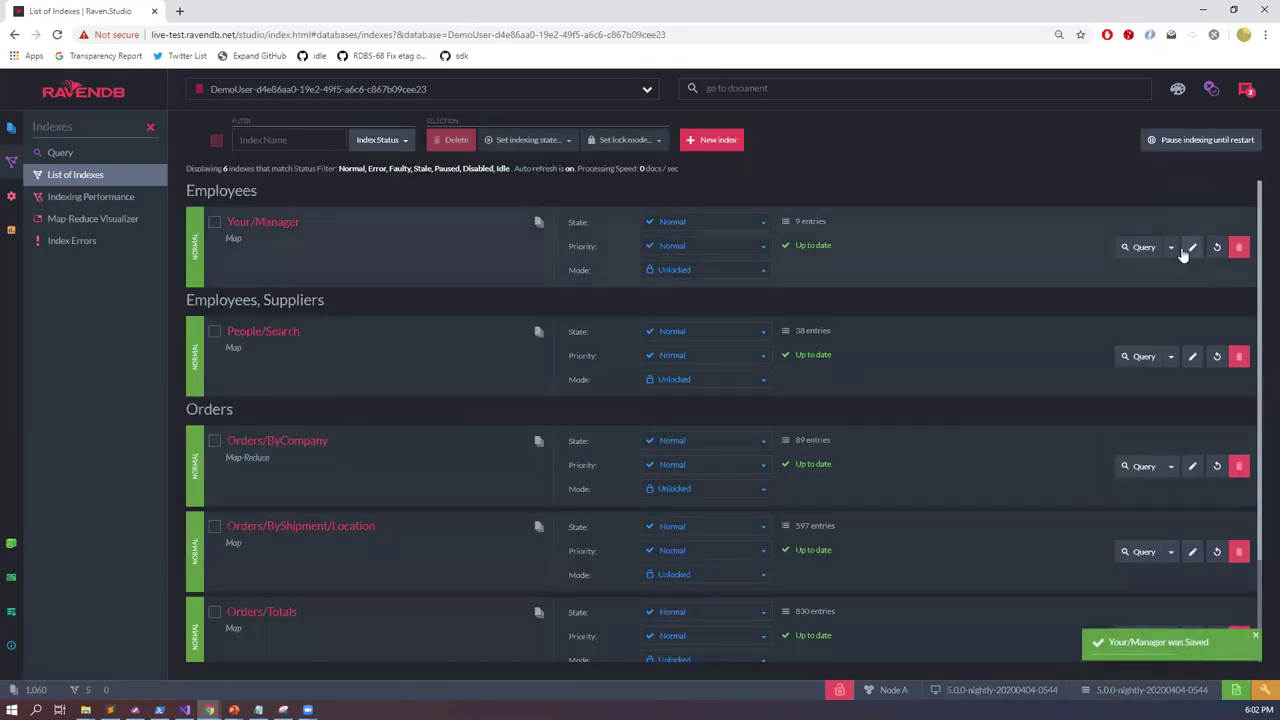
Step: View the index terms of Your/Manager and query the index by the second Manager term
left_click(1171, 248)
left_click(1150, 275)
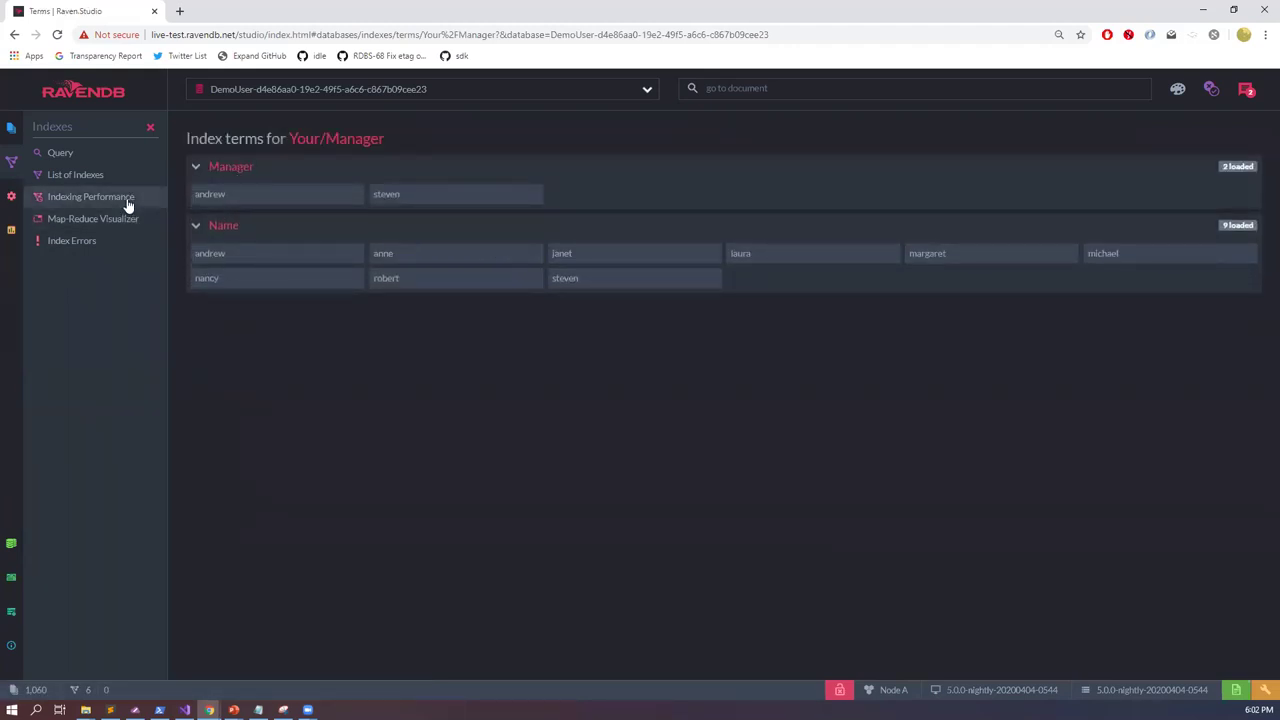
mouse_move(306, 196)
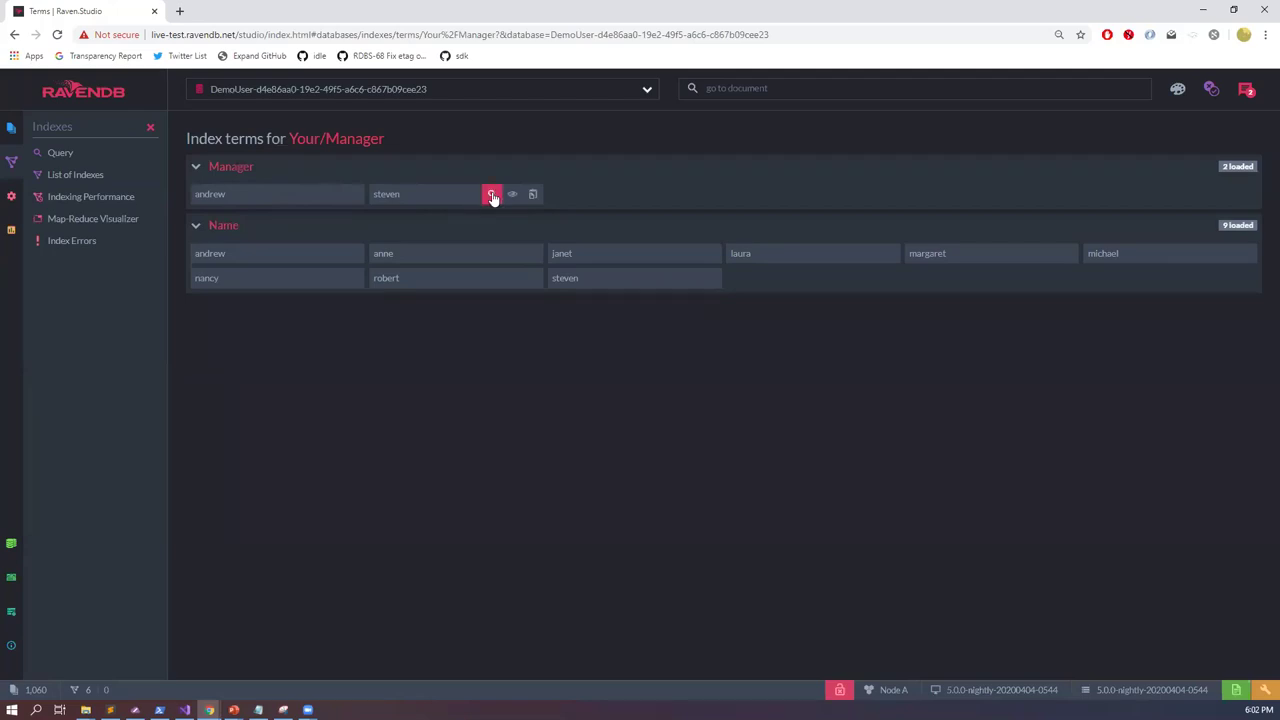
left_click(491, 195)
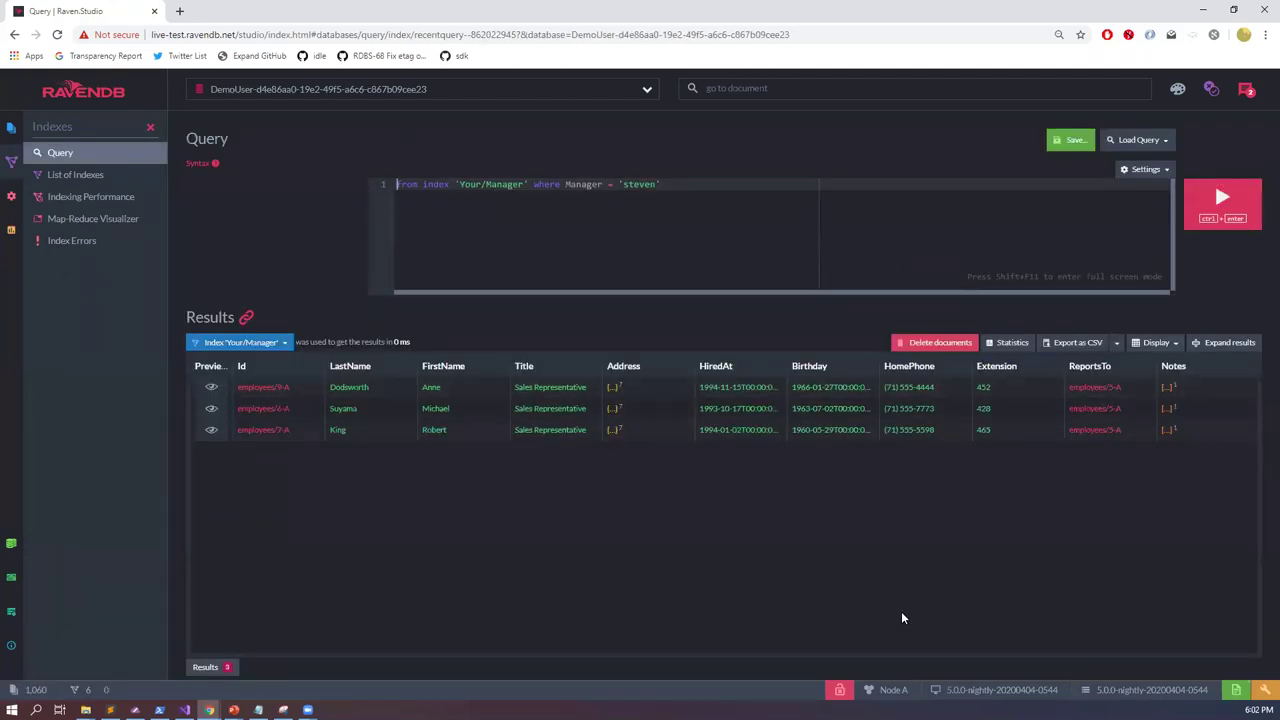
Step: Replace the Manager value in the query with the other manager's first name and run it
double_click(626, 195)
type("andrew")
key("ctrl+Return")
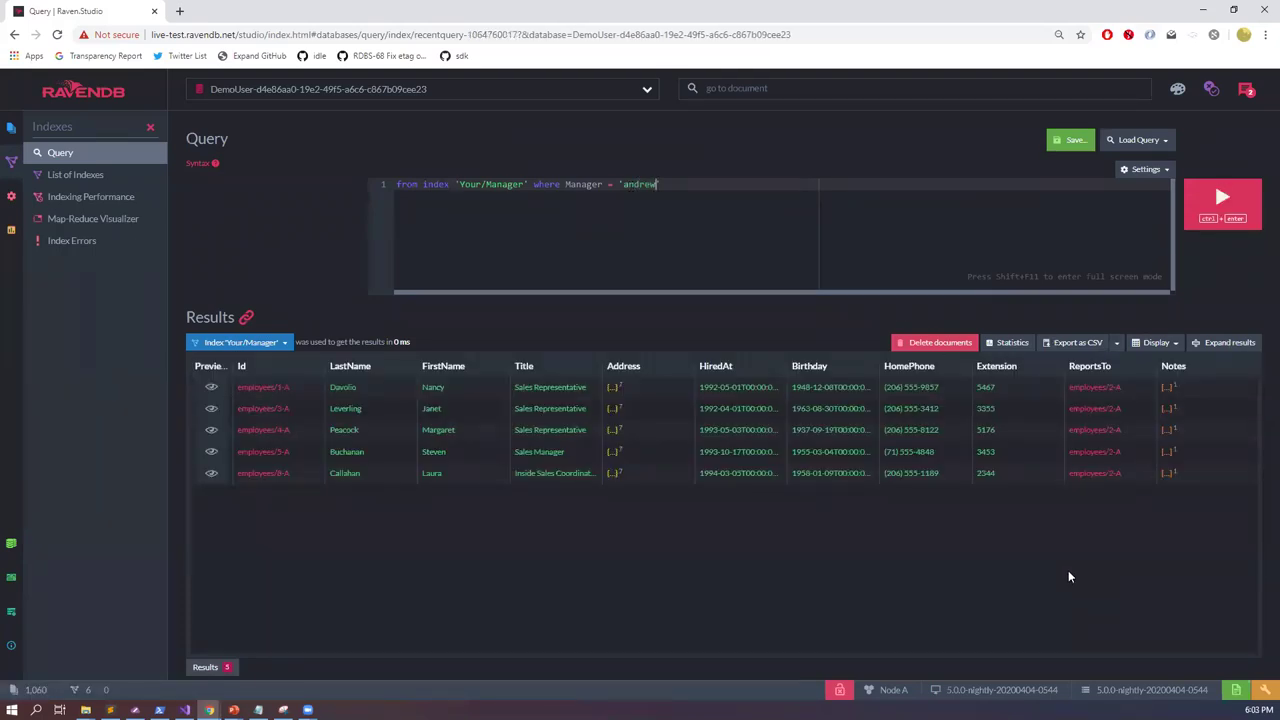
key("alt+Tab")
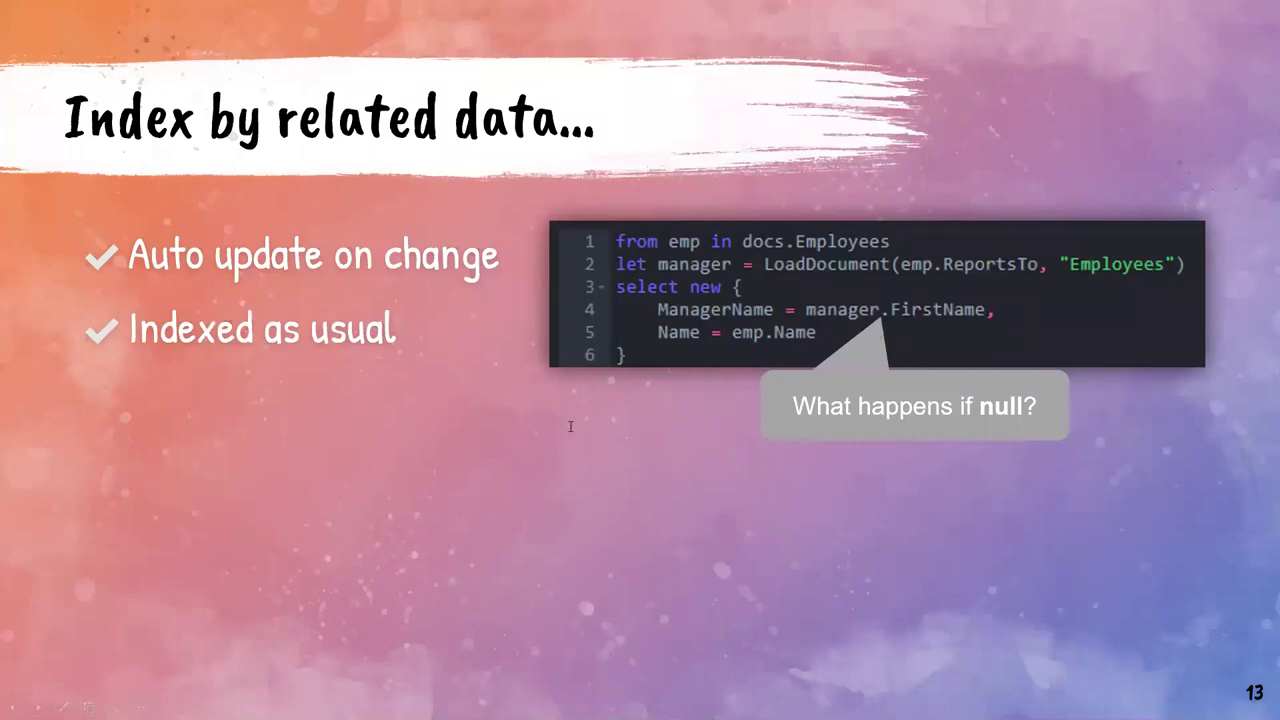
key("alt+Tab")
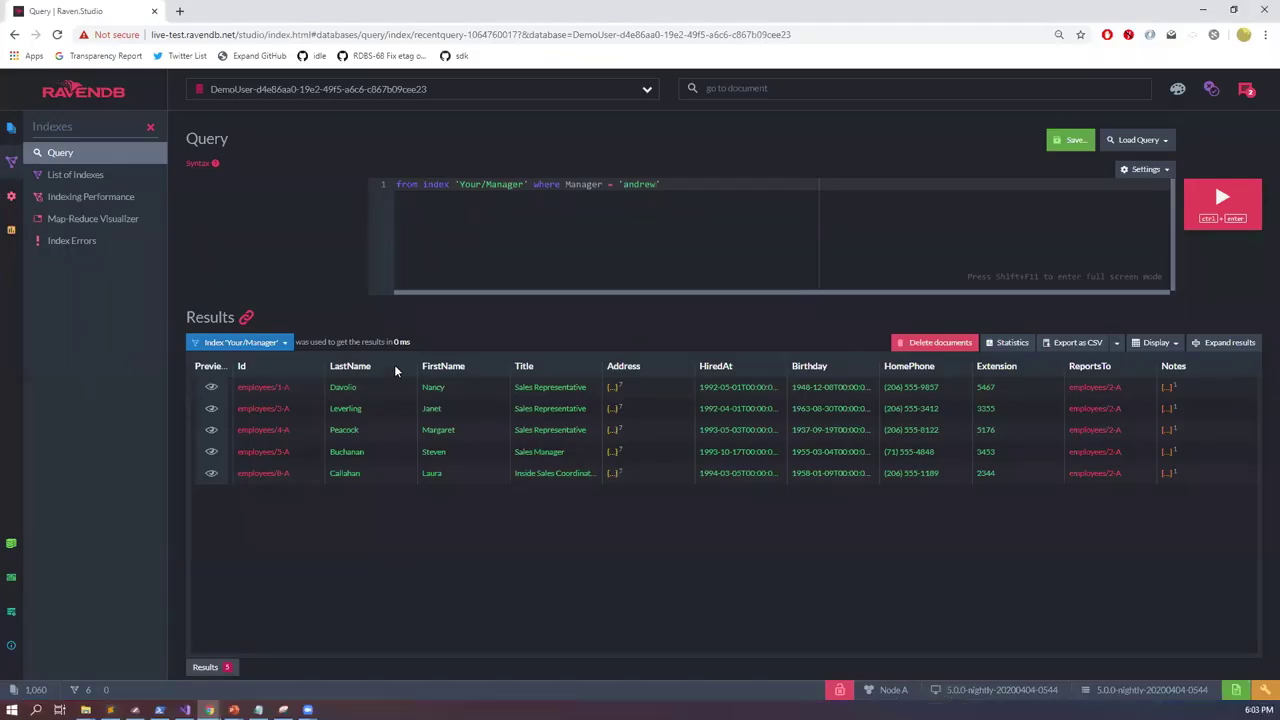
Step: Open the employees/5-A document from the query results, replace its FirstName with a three-letter name and save it
left_click_drag(575, 456, 347, 453)
left_click(263, 452)
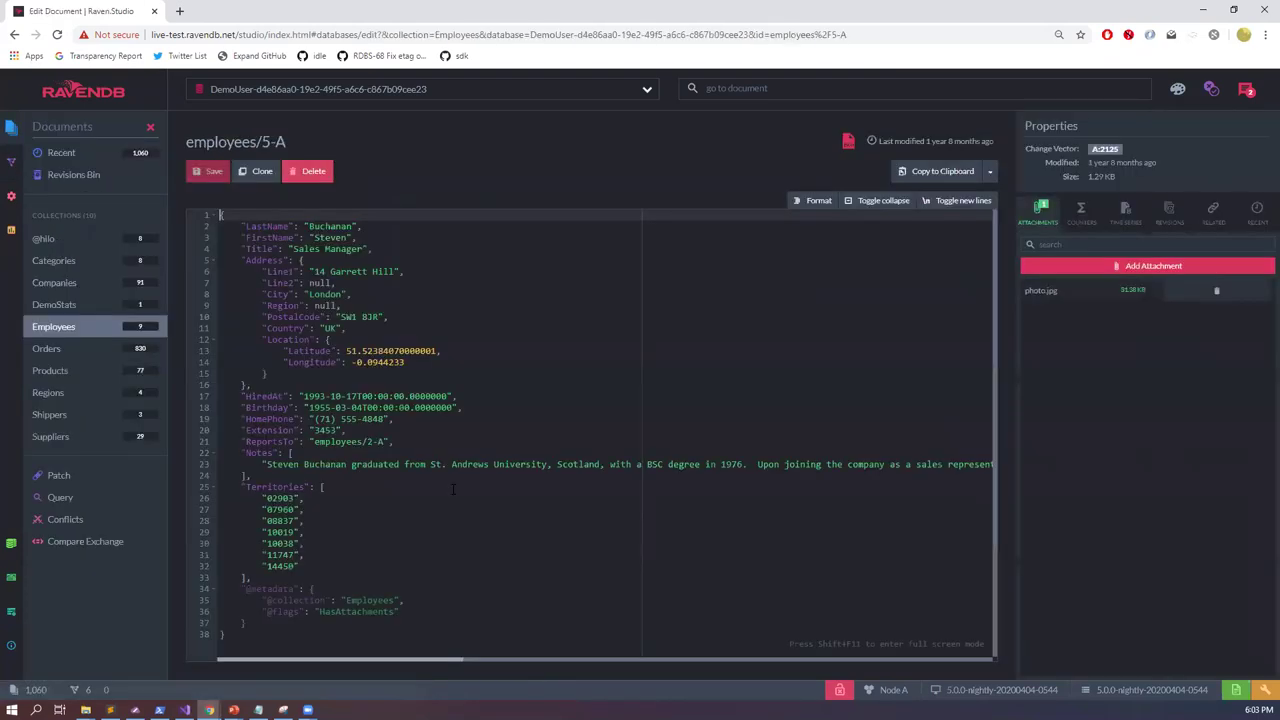
left_click(348, 237)
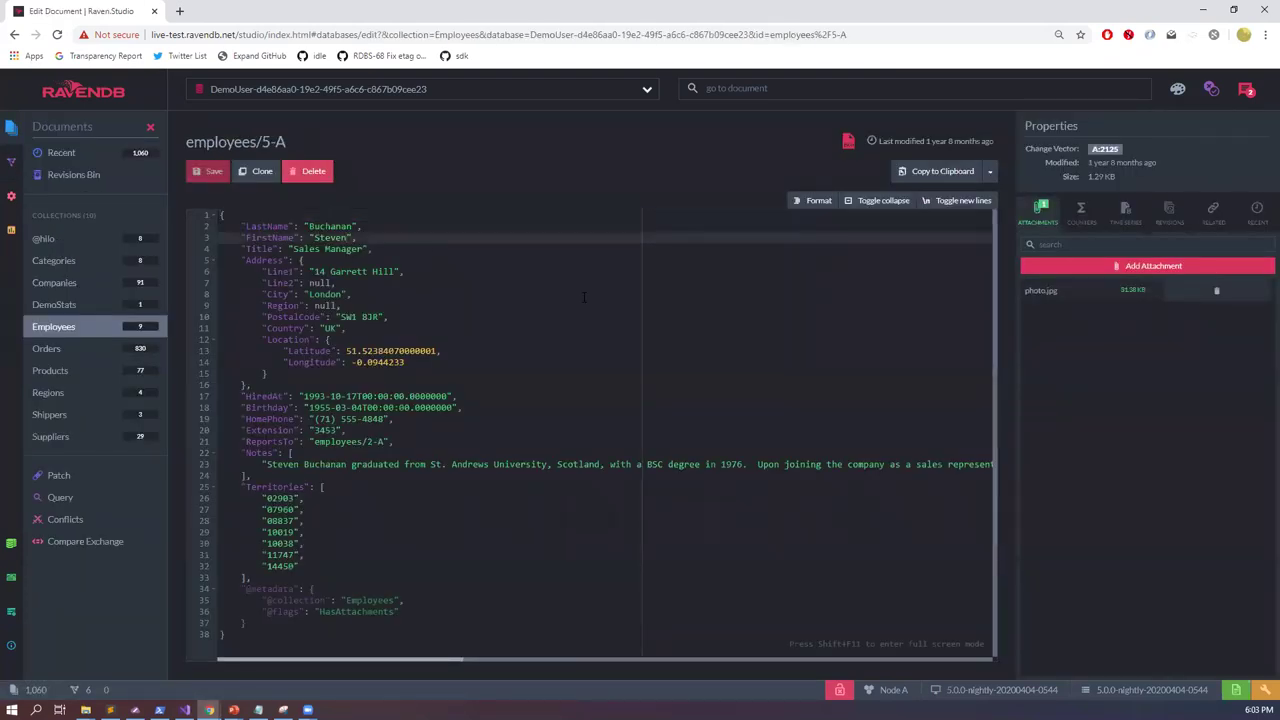
key("ctrl+shift+Left")
type("St")
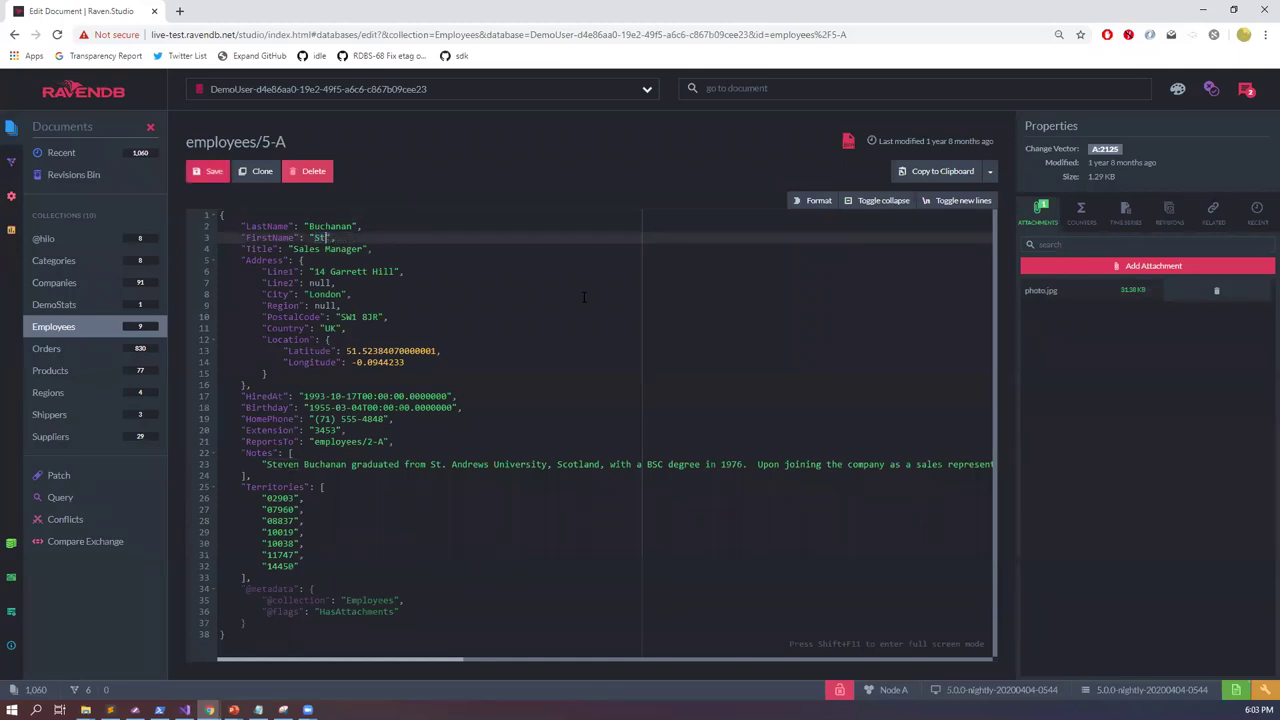
type("e")
left_click(212, 177)
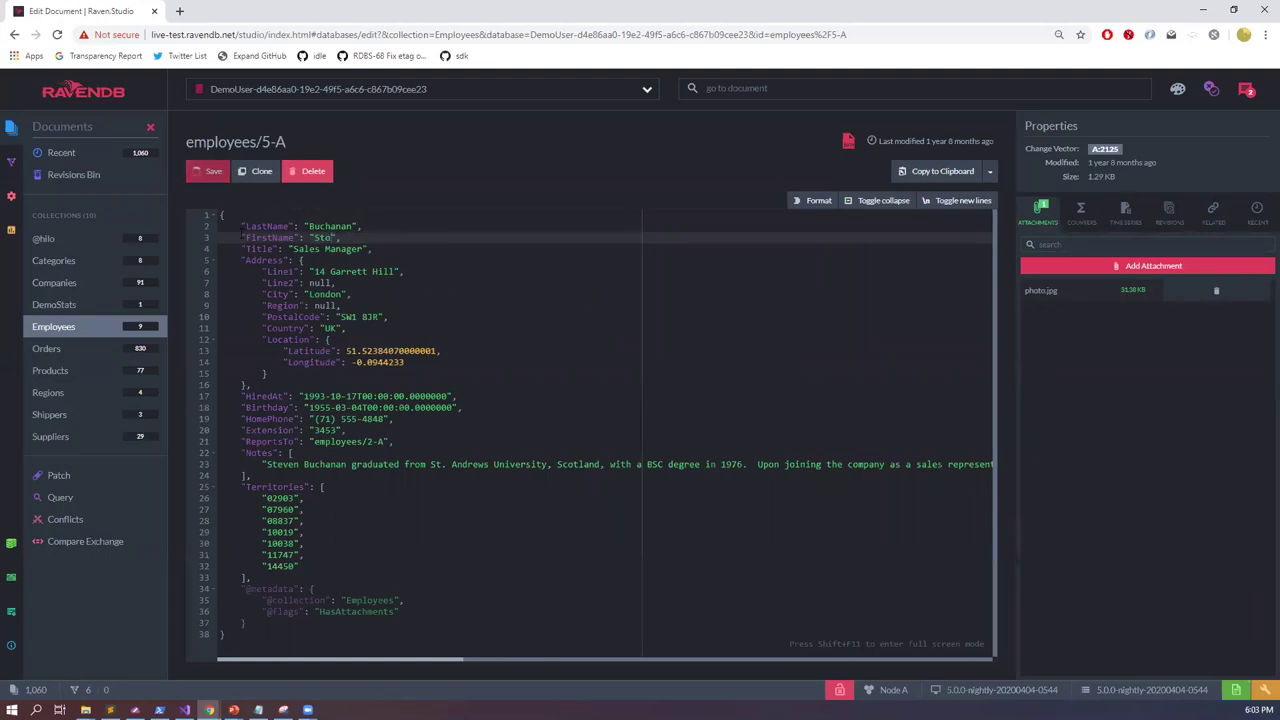
Step: View the index terms of Your/Manager with the Manager and Name fields expanded
left_click(12, 164)
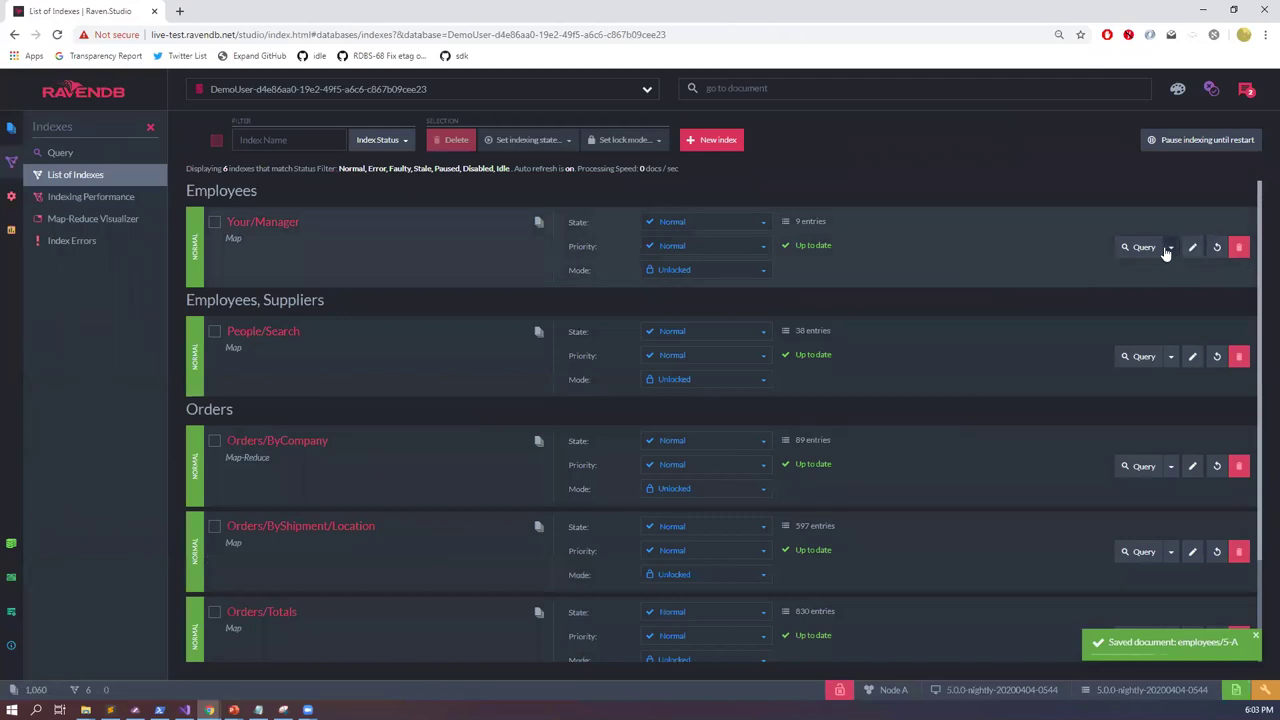
left_click(1168, 247)
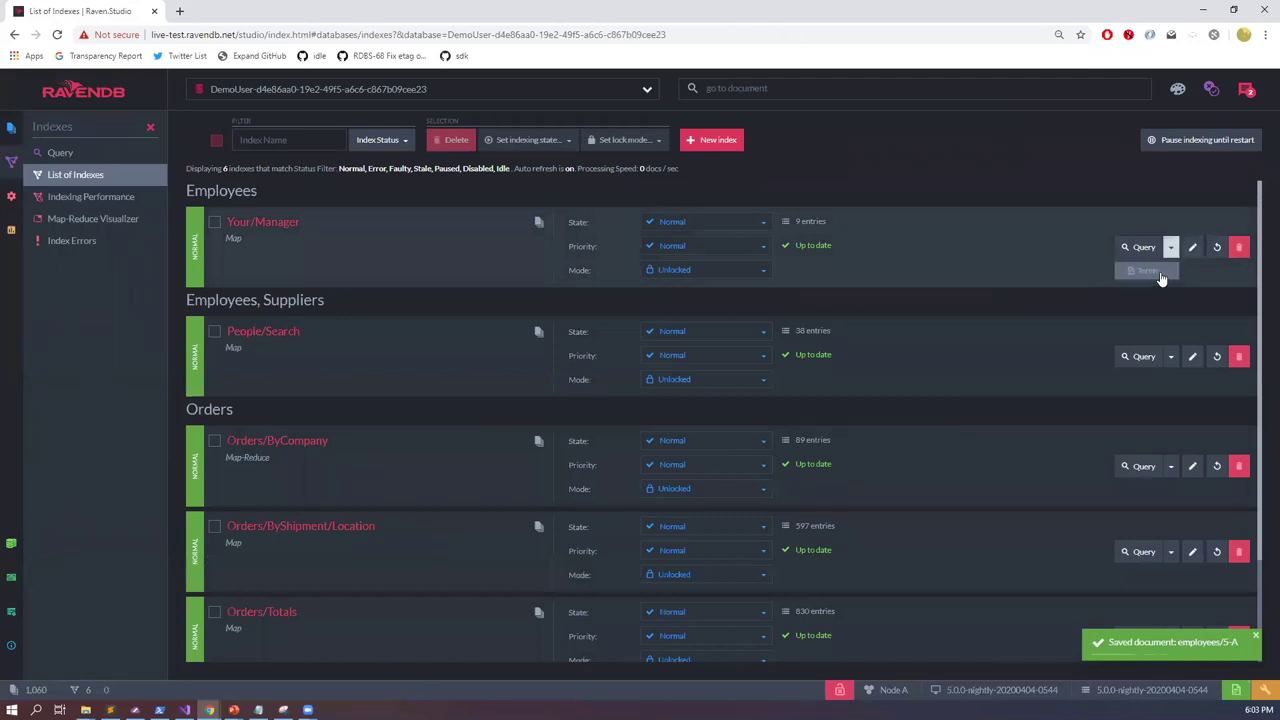
left_click(1150, 272)
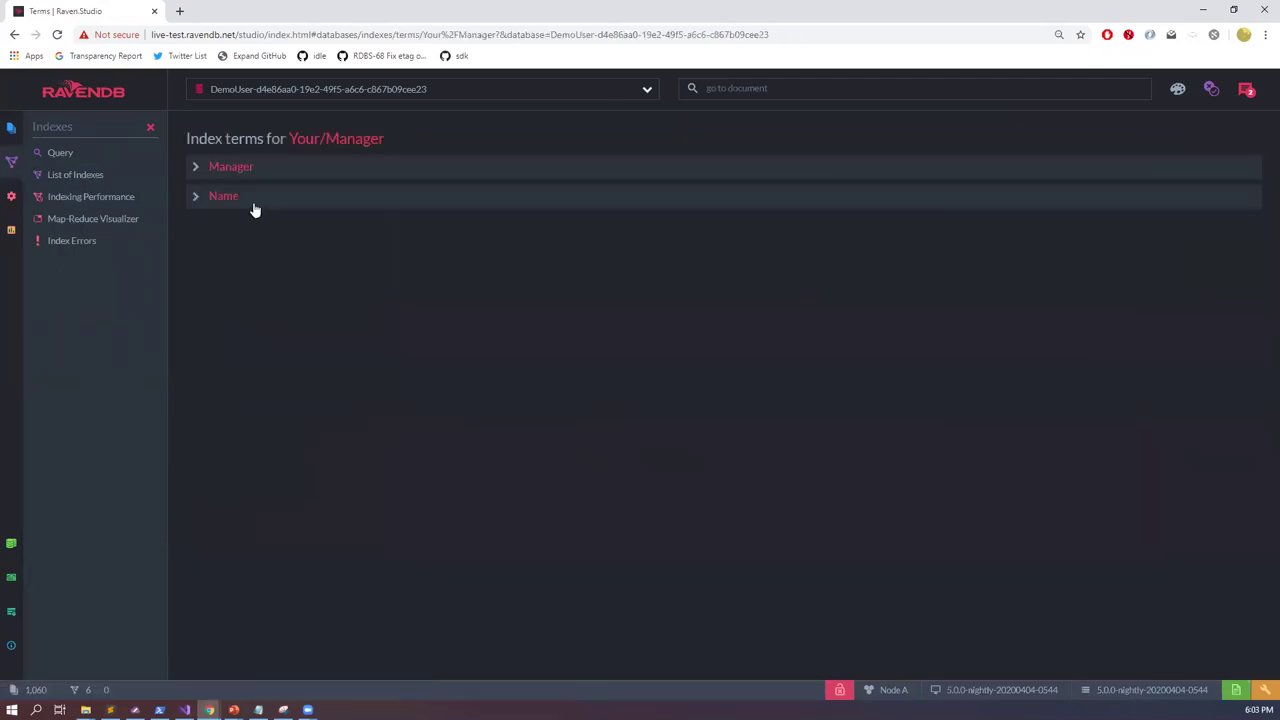
left_click(223, 167)
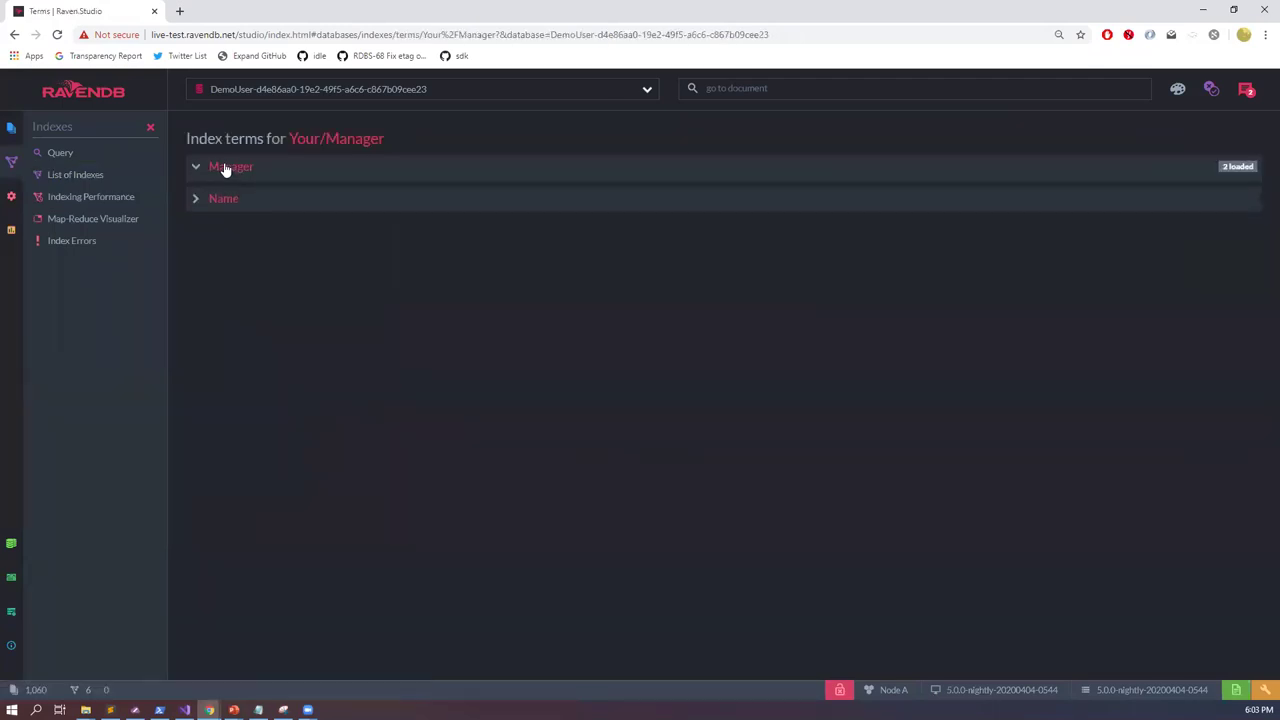
left_click(226, 228)
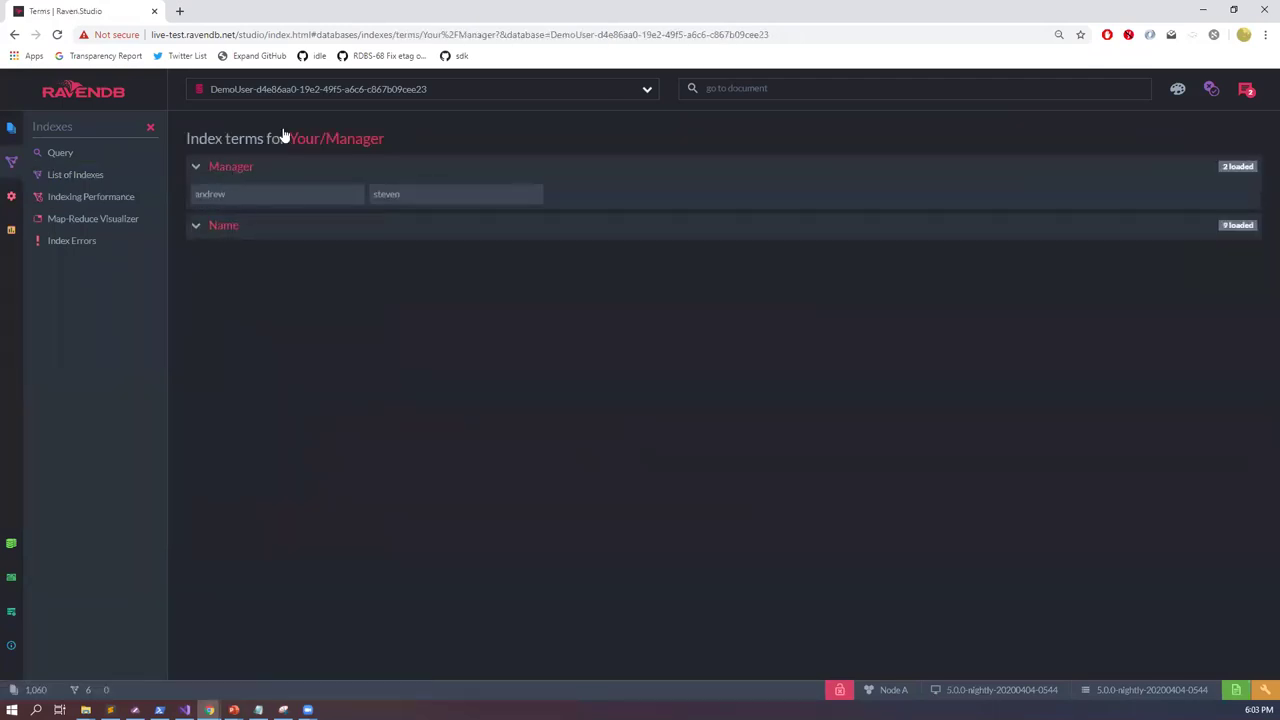
Step: Query the Your/Manager index with a where clause matching Manager to the employee's changed first name, in lowercase
left_click(100, 176)
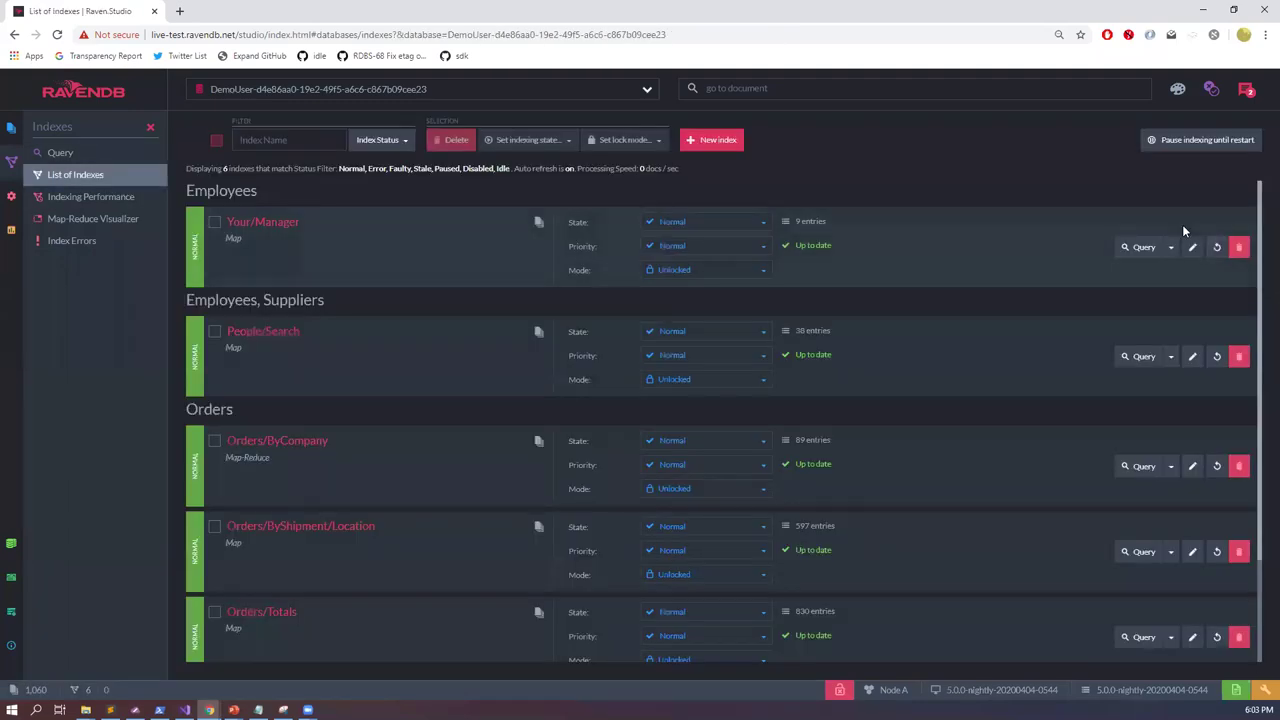
left_click(1170, 248)
left_click(1140, 248)
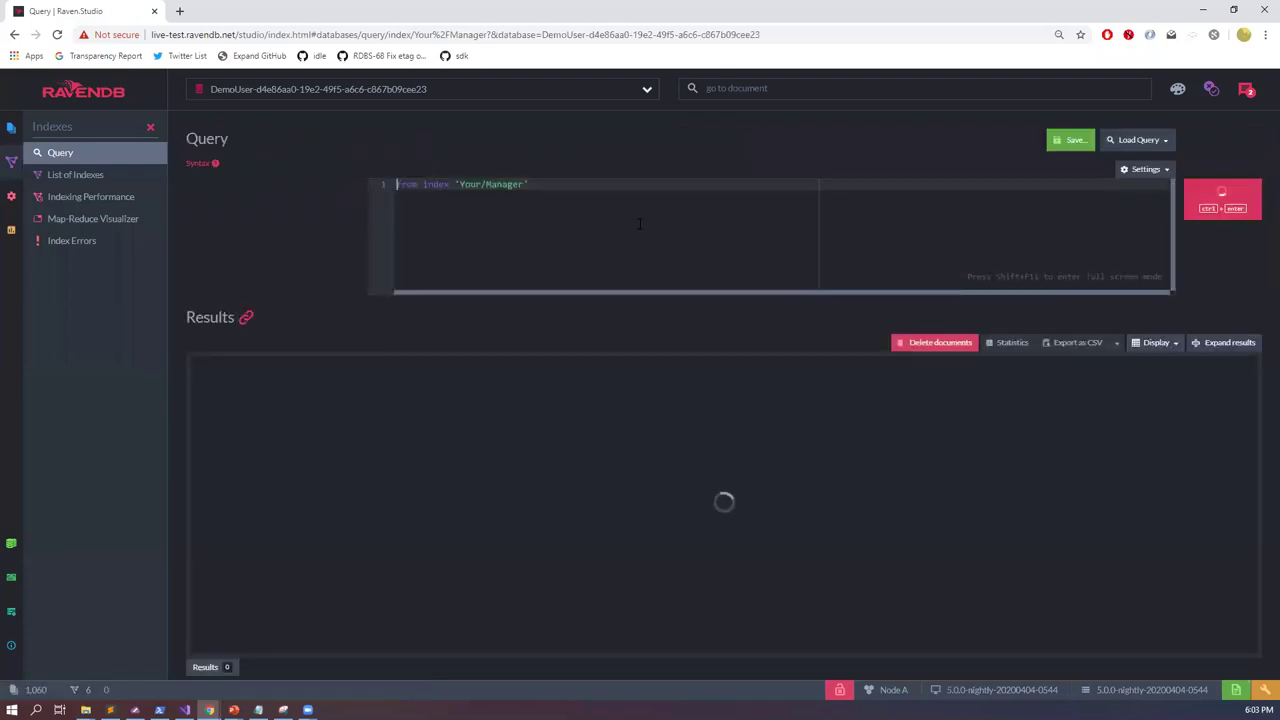
key("Return")
type("where Manager  = 'st")
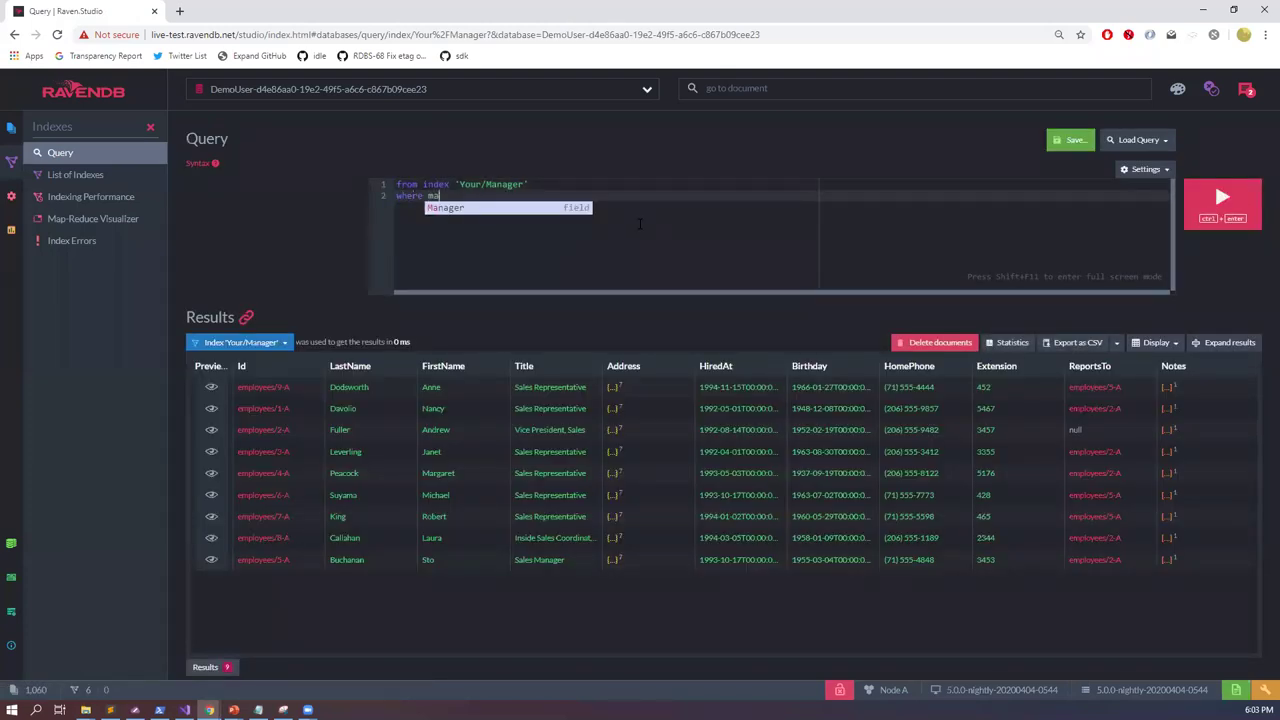
type("op'")
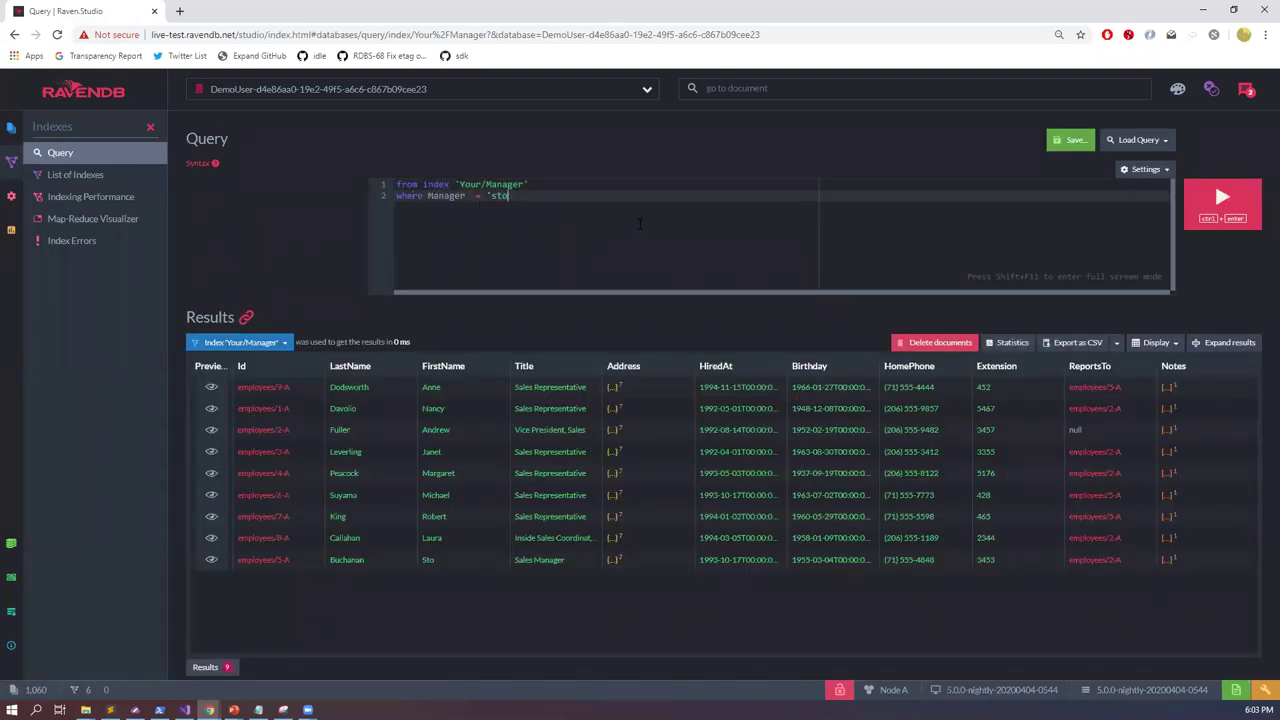
key("ctrl+Return")
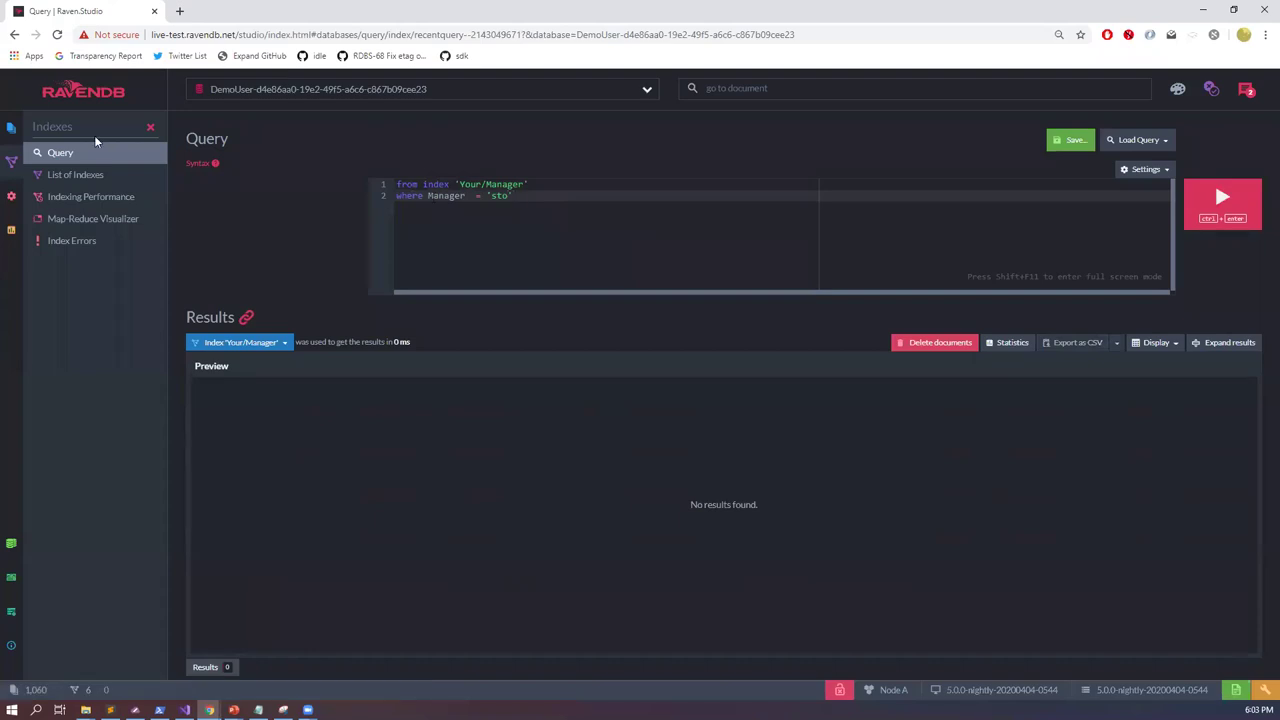
Step: Reopen the employees/5-A document from the Employees collection and check its FirstName value
left_click(11, 127)
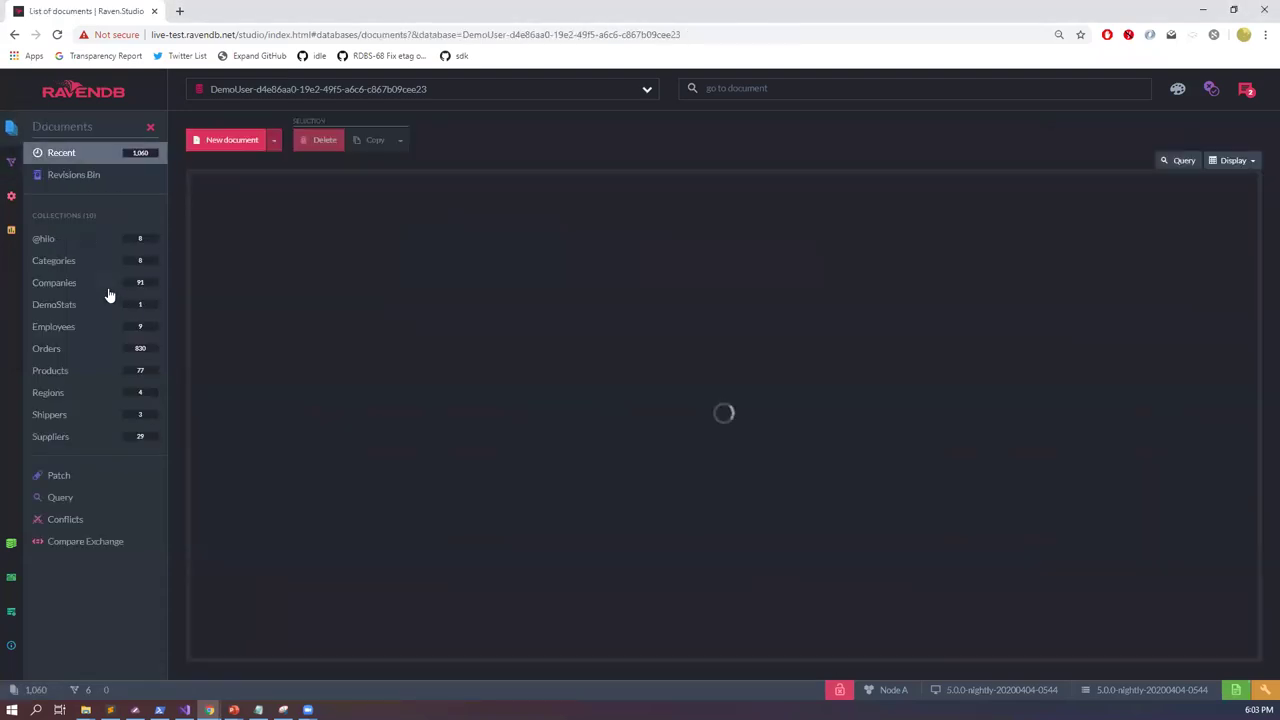
left_click(93, 326)
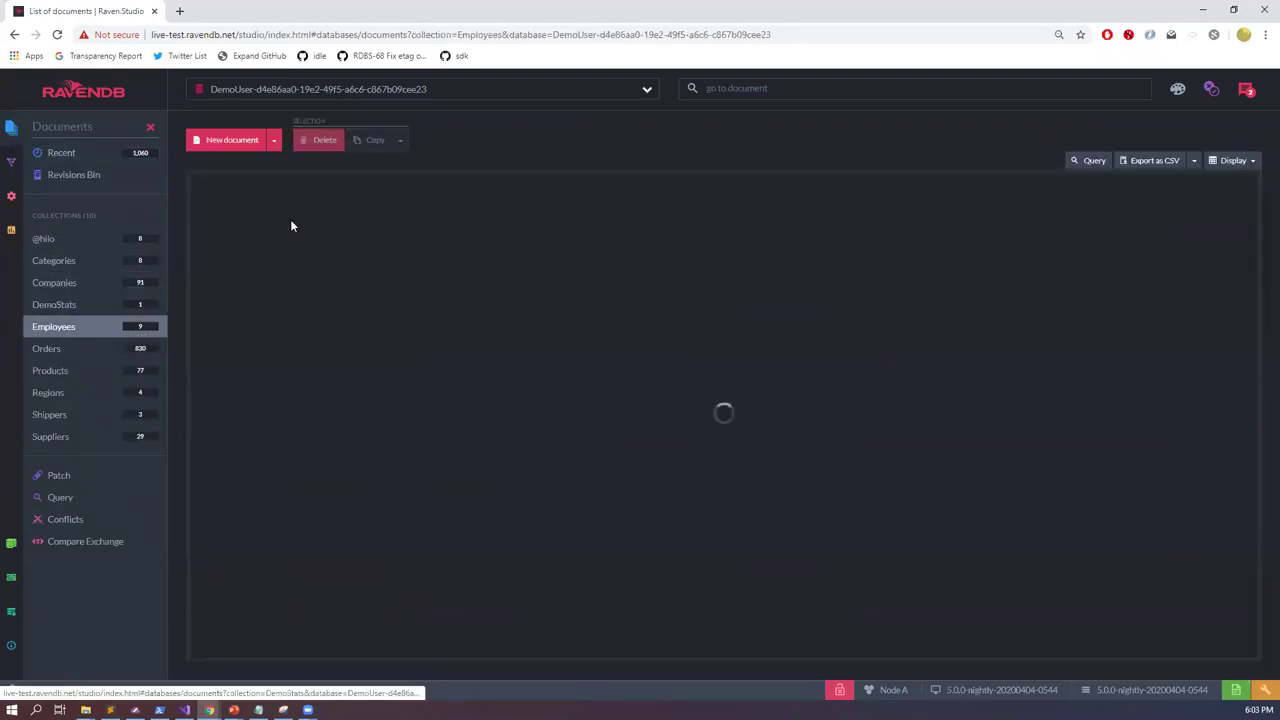
left_click(243, 206)
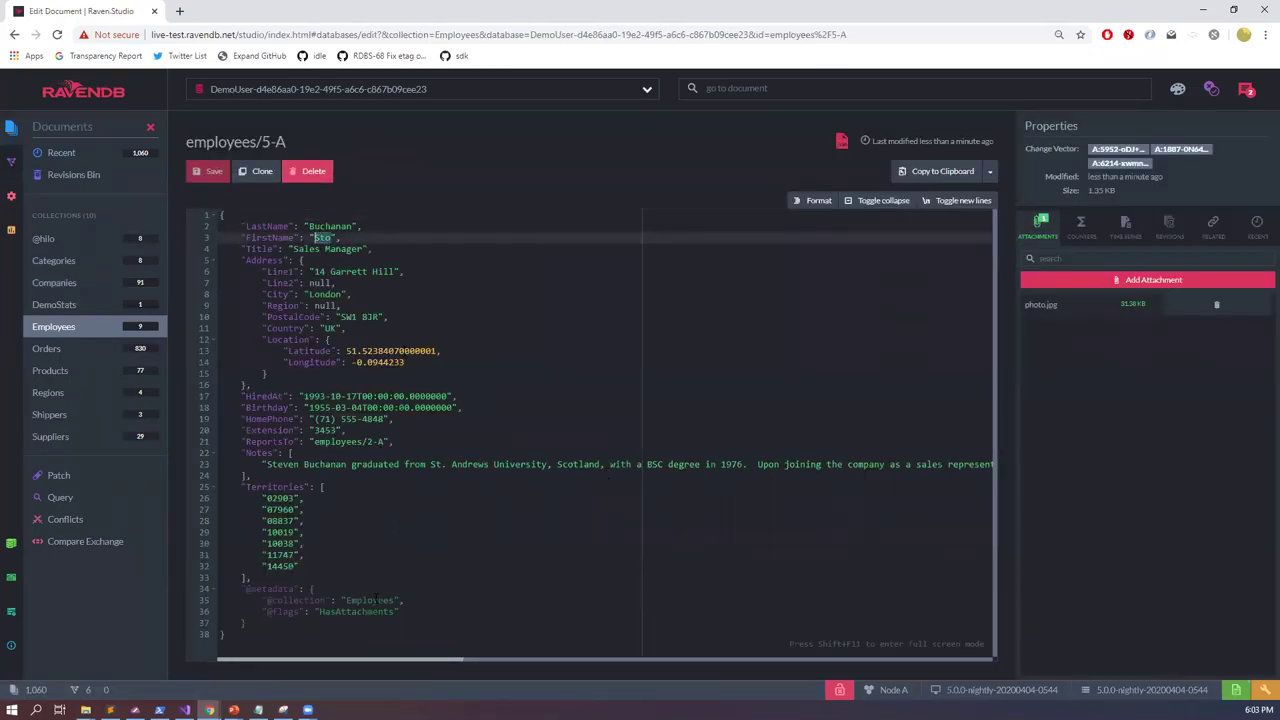
Step: Query the Your/Manager index without a filter and show the query settings
mouse_move(11, 161)
left_click(75, 174)
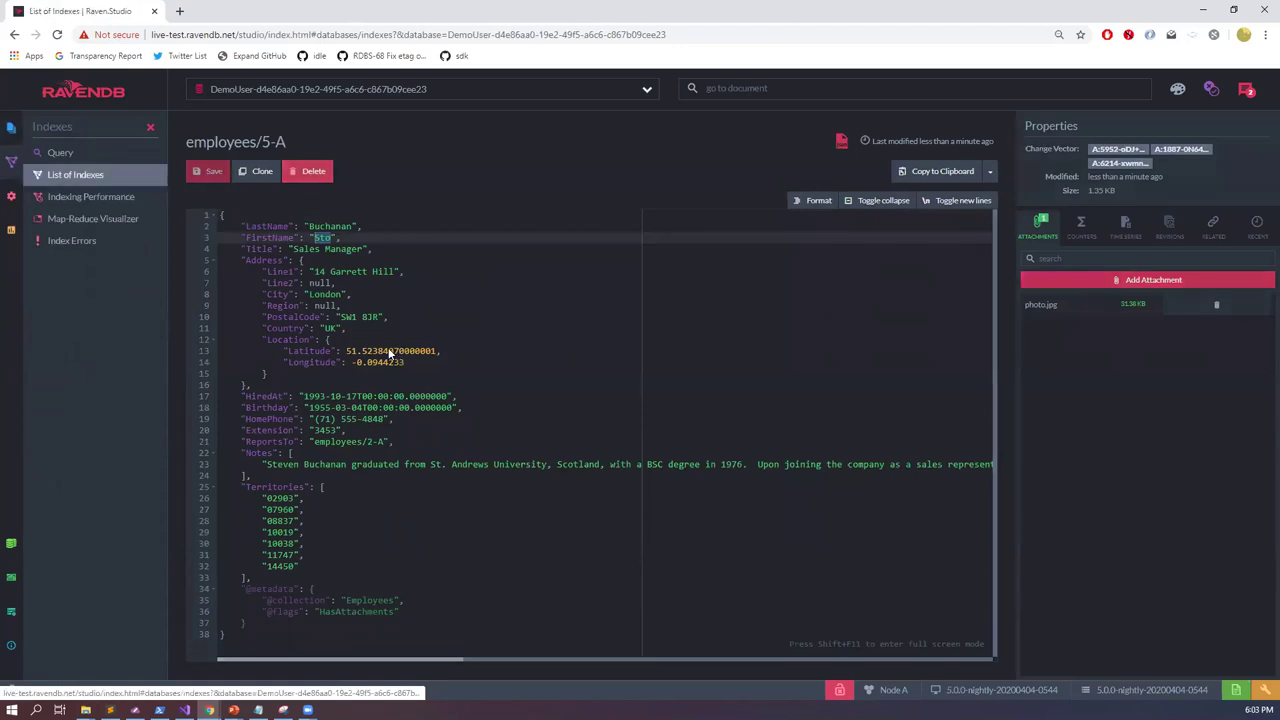
left_click(1143, 247)
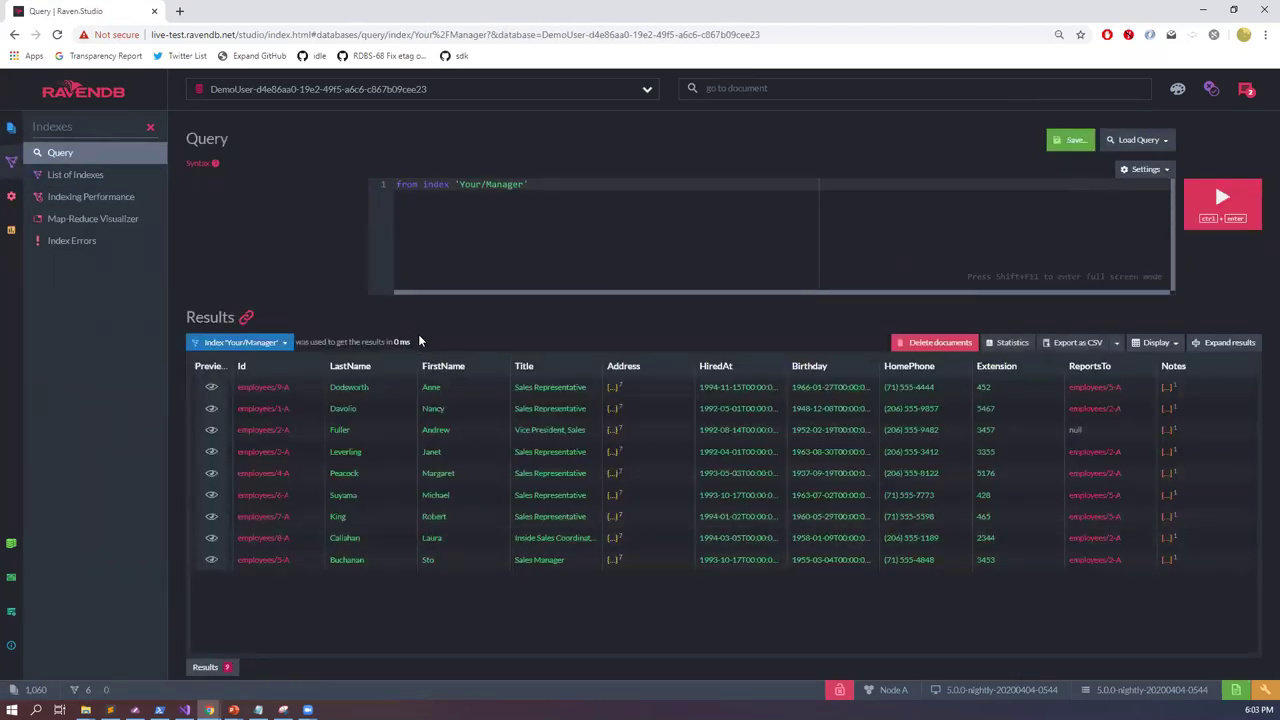
left_click(1141, 170)
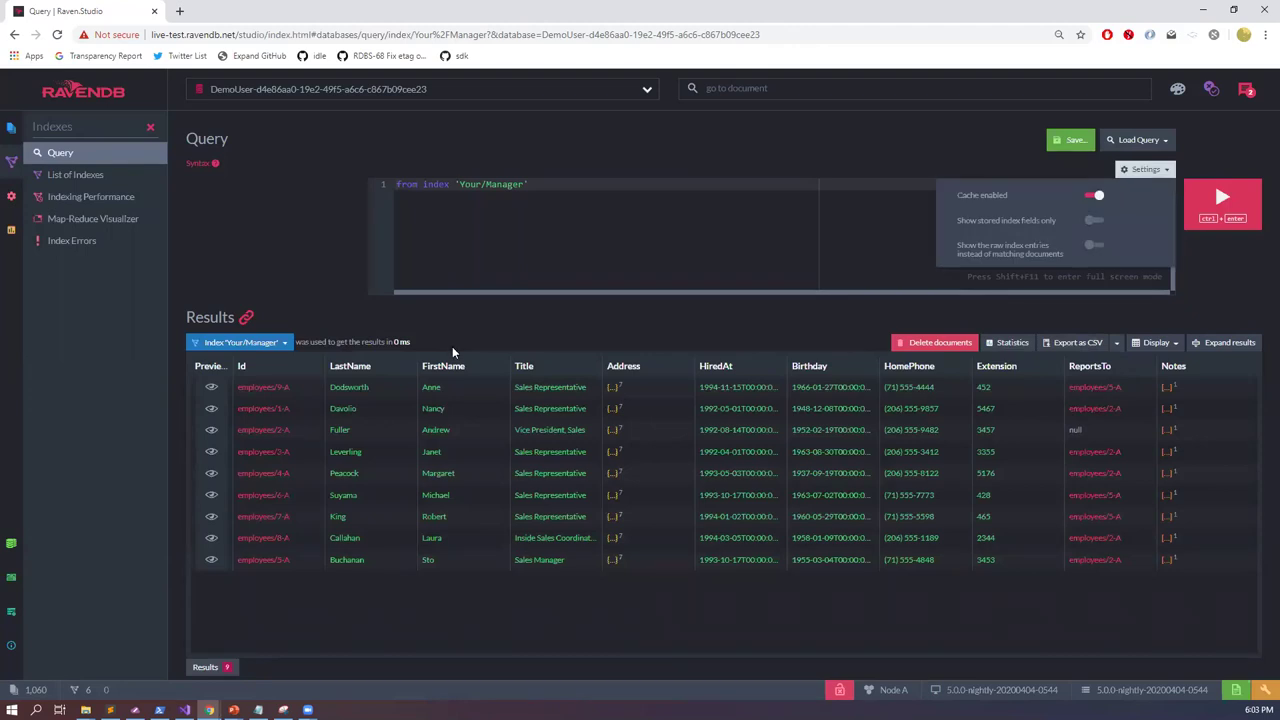
Step: Open the definition of the queried Your/Manager index and examine the LoadDocument line of its map
left_click(258, 342)
left_click(274, 365)
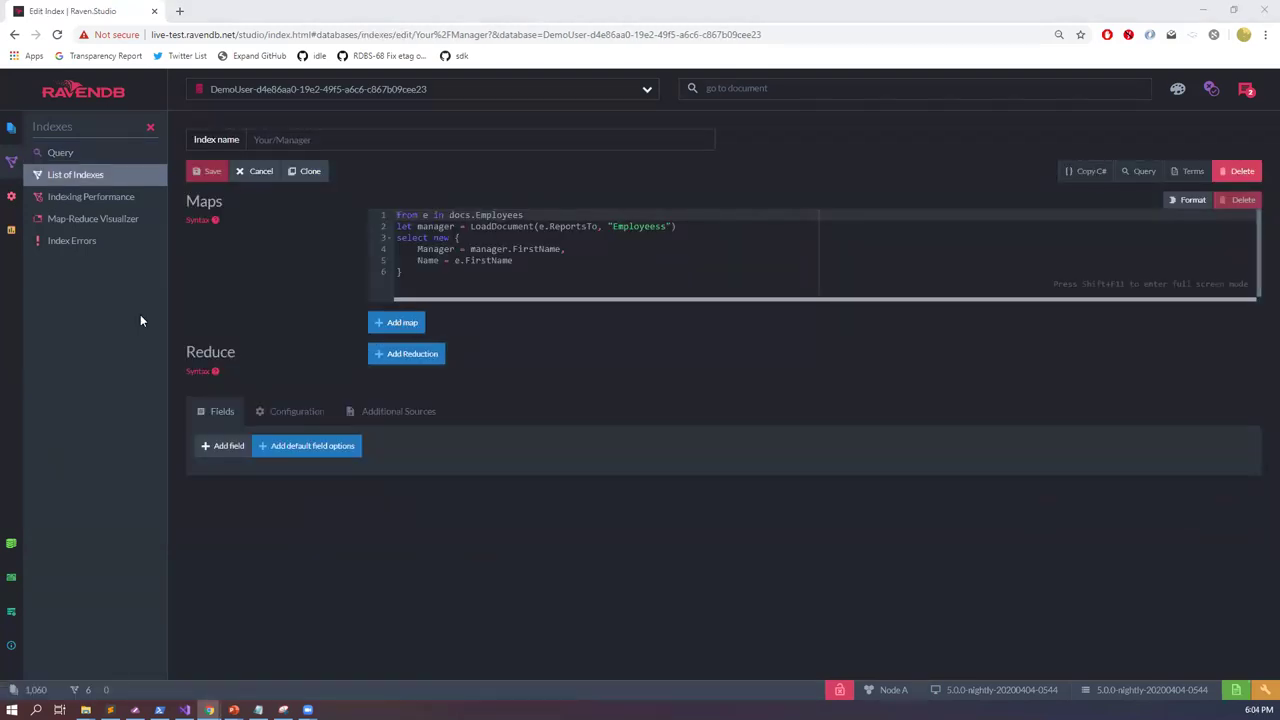
left_click(531, 226)
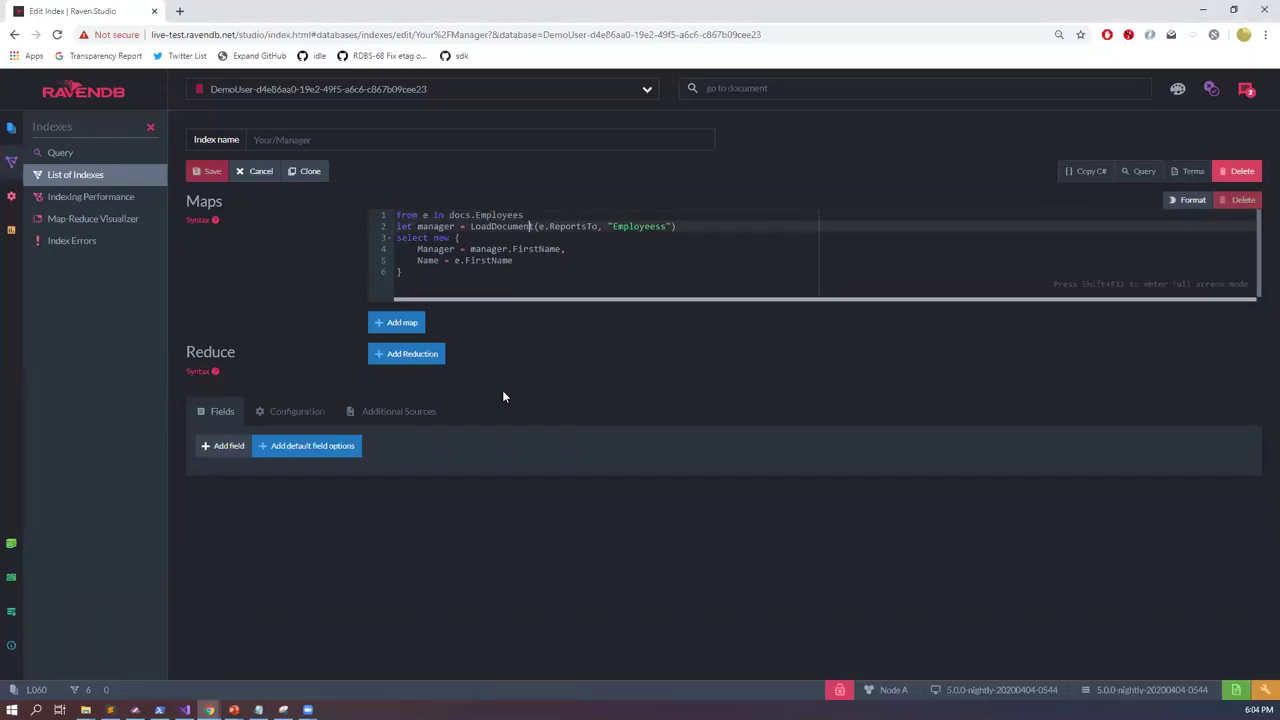
Step: Correct the collection name in the LoadDocument call to "Employees" and save the Your/Manager index
left_click(659, 226)
key("Delete")
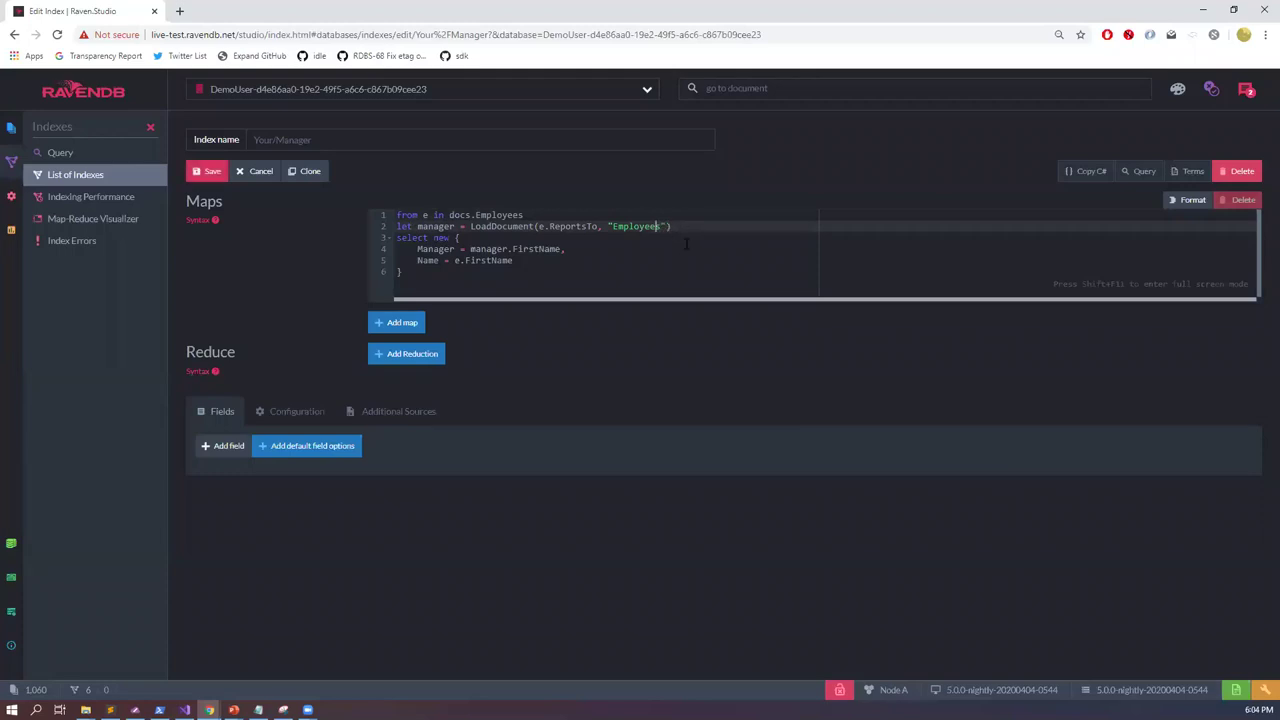
key("ctrl+s")
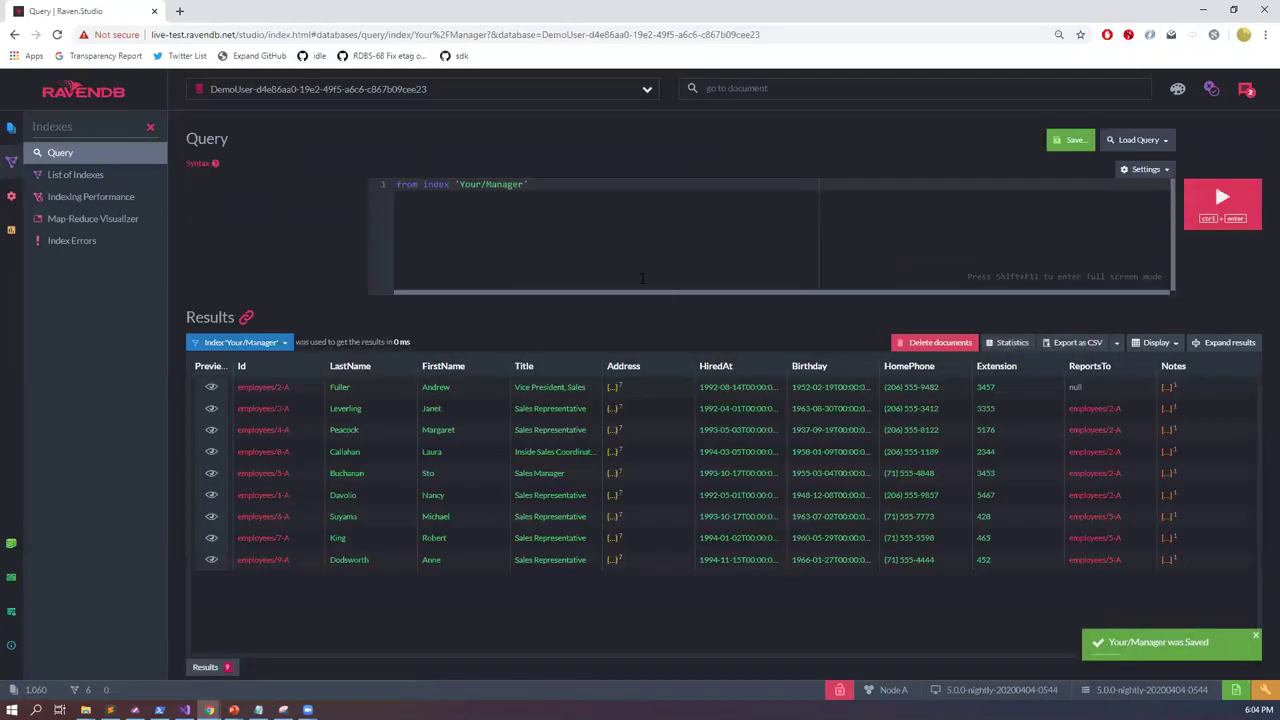
Step: Open the index terms of Your/Manager from the query results and examine the terms of the Manager field
left_click(236, 342)
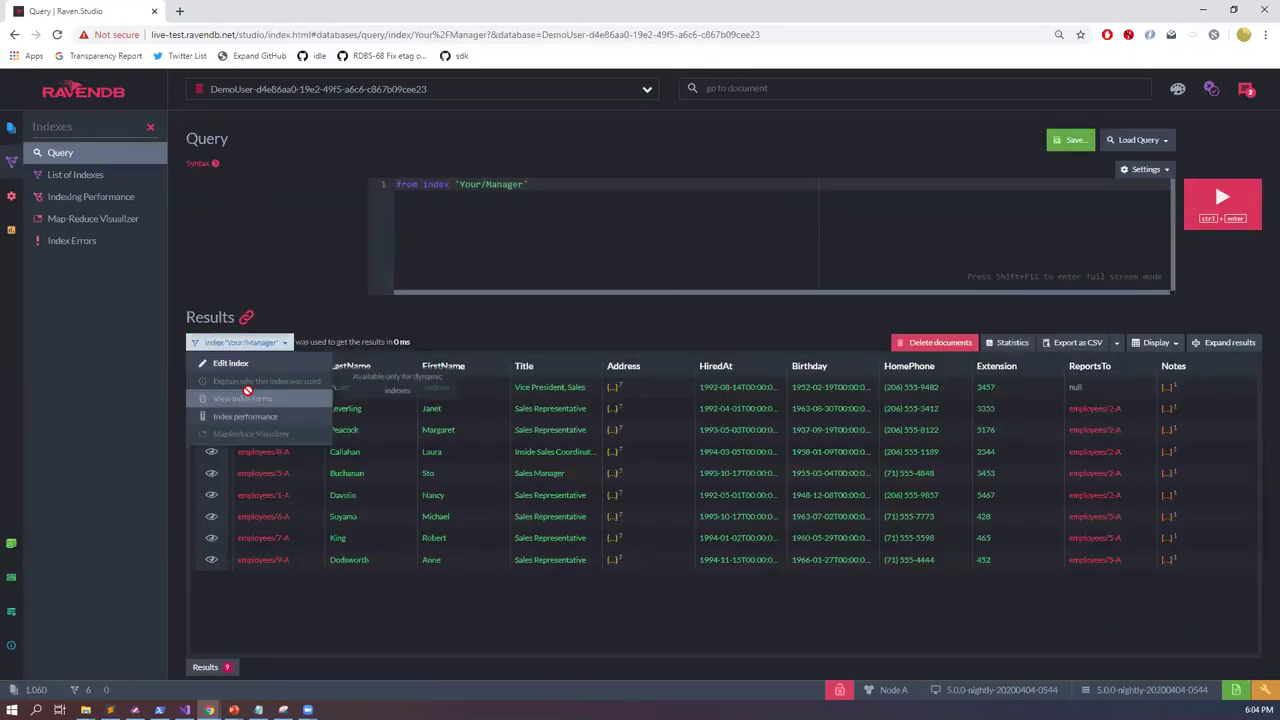
left_click(245, 399)
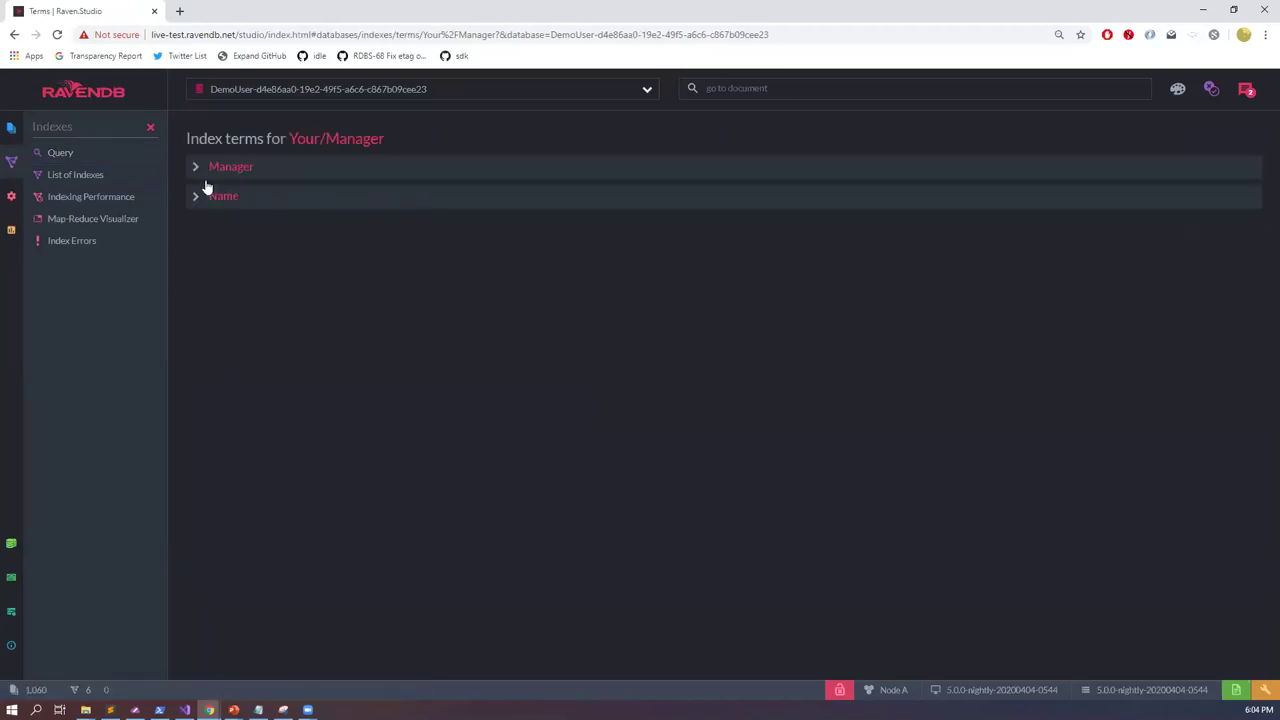
left_click(237, 168)
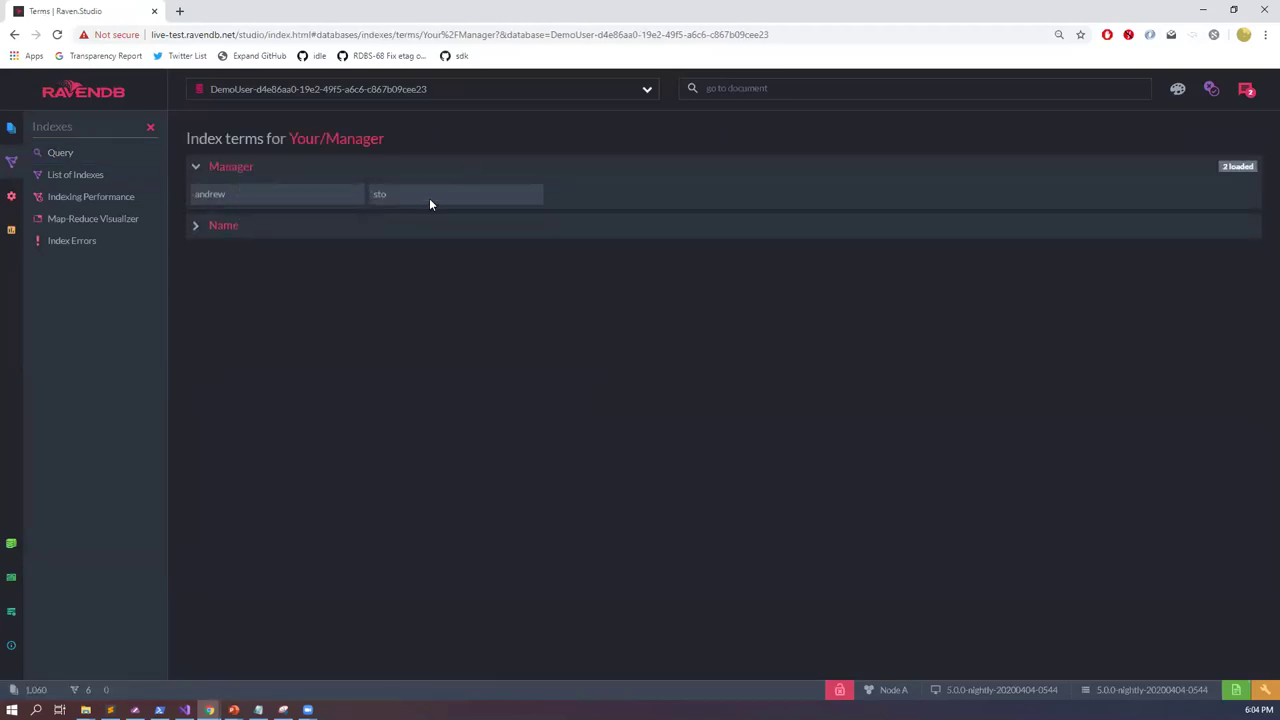
Step: Change FirstName in the employees/5-A document back to the employee's original first name and save the document
left_click(12, 127)
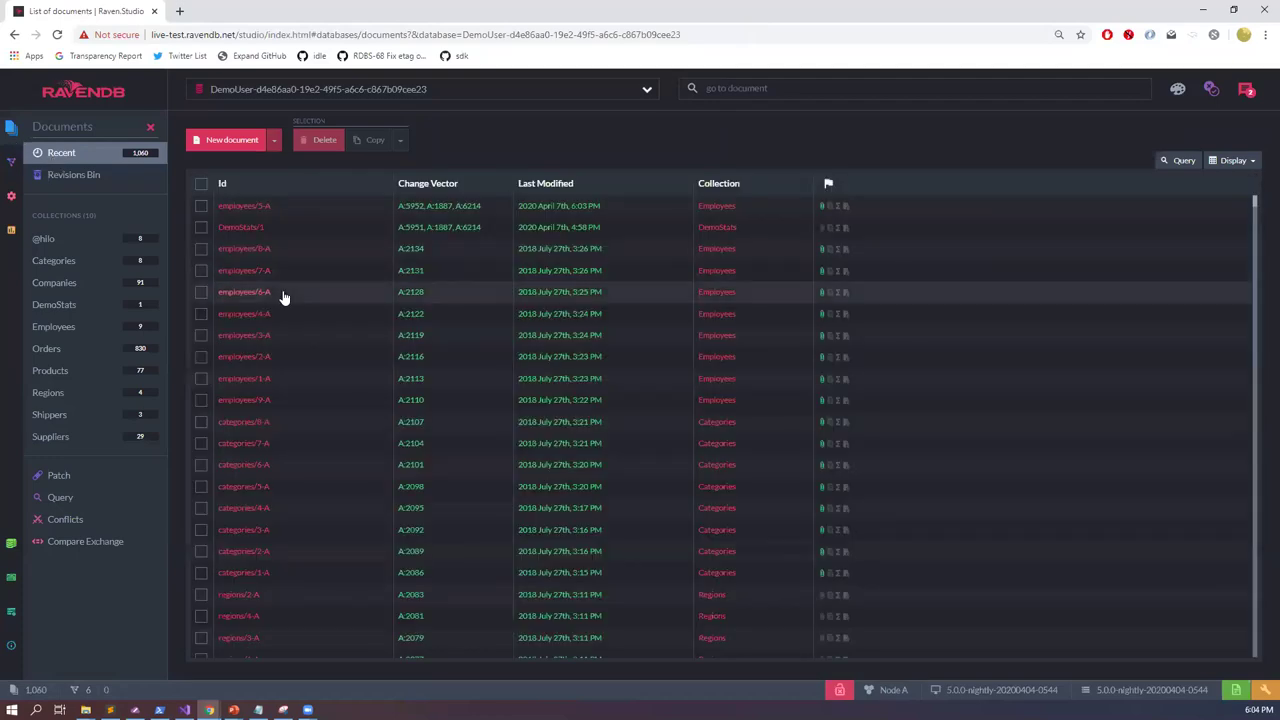
left_click(244, 222)
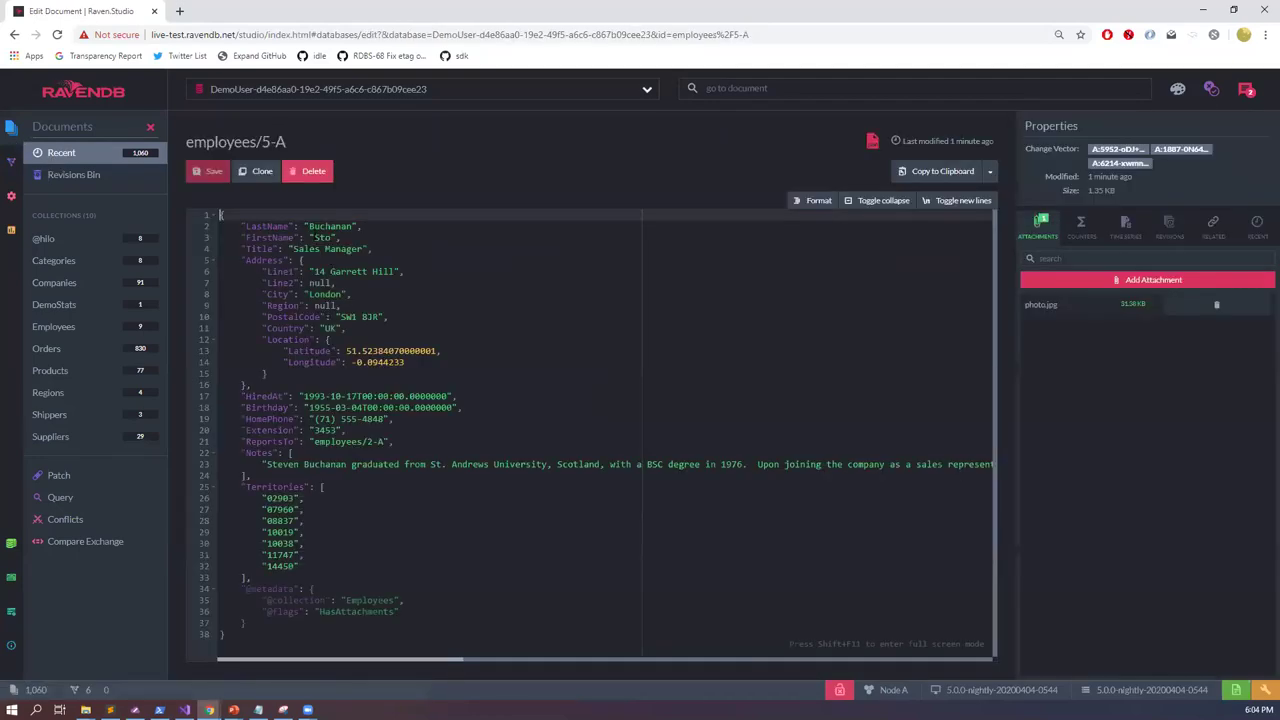
left_click(324, 238)
key("BackSpace")
type("even")
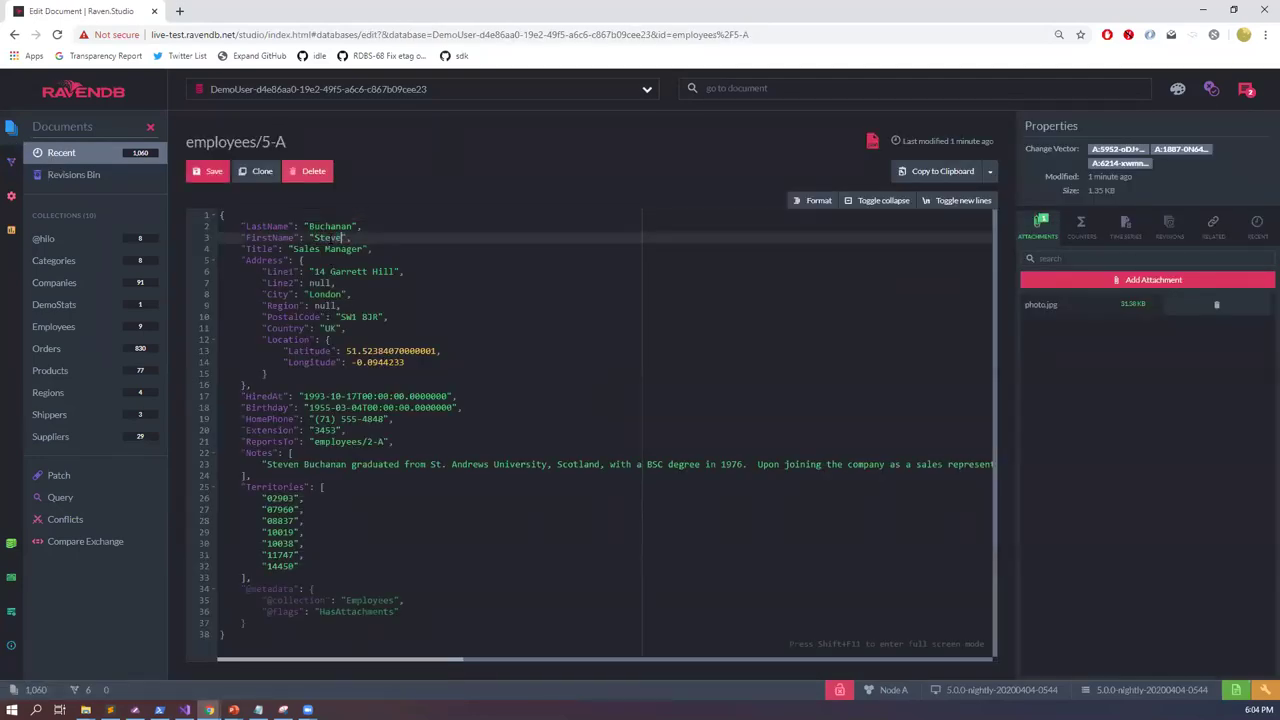
key("ctrl+s")
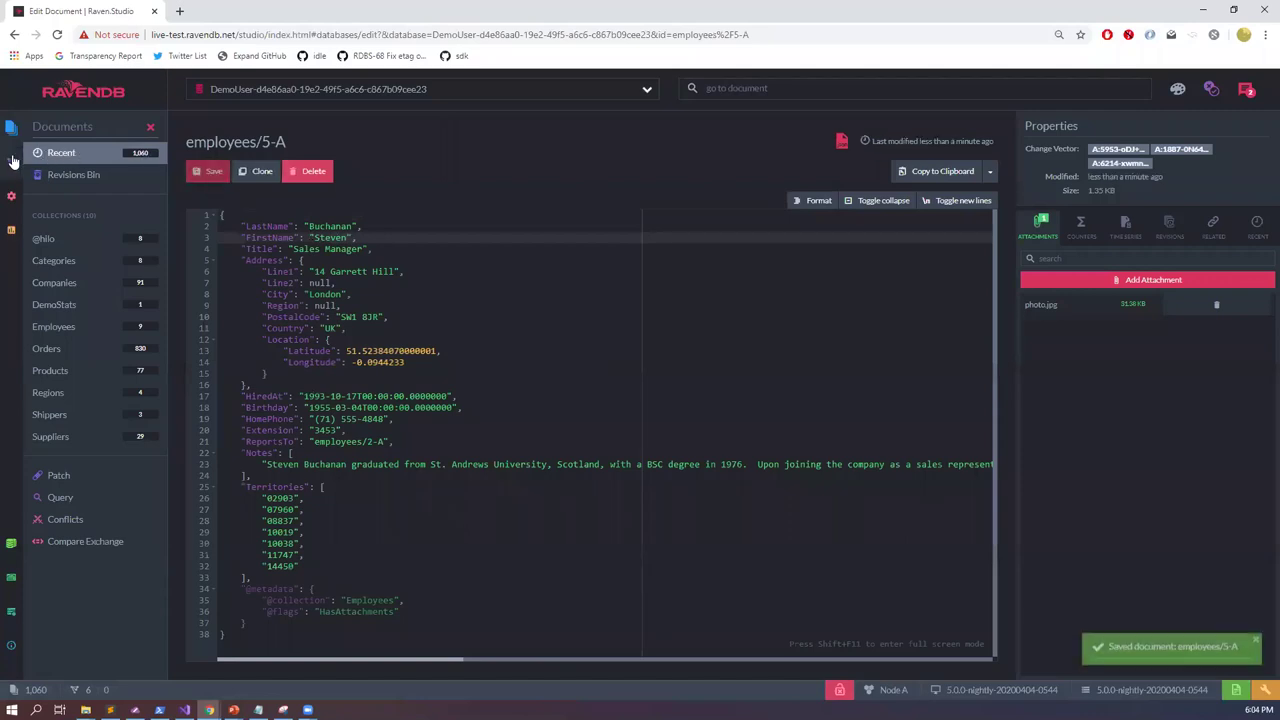
Step: Query the Your/Manager index, reusing the recent Manager query with the restored first name in lowercase, and examine the matching employees
left_click(11, 161)
left_click(75, 174)
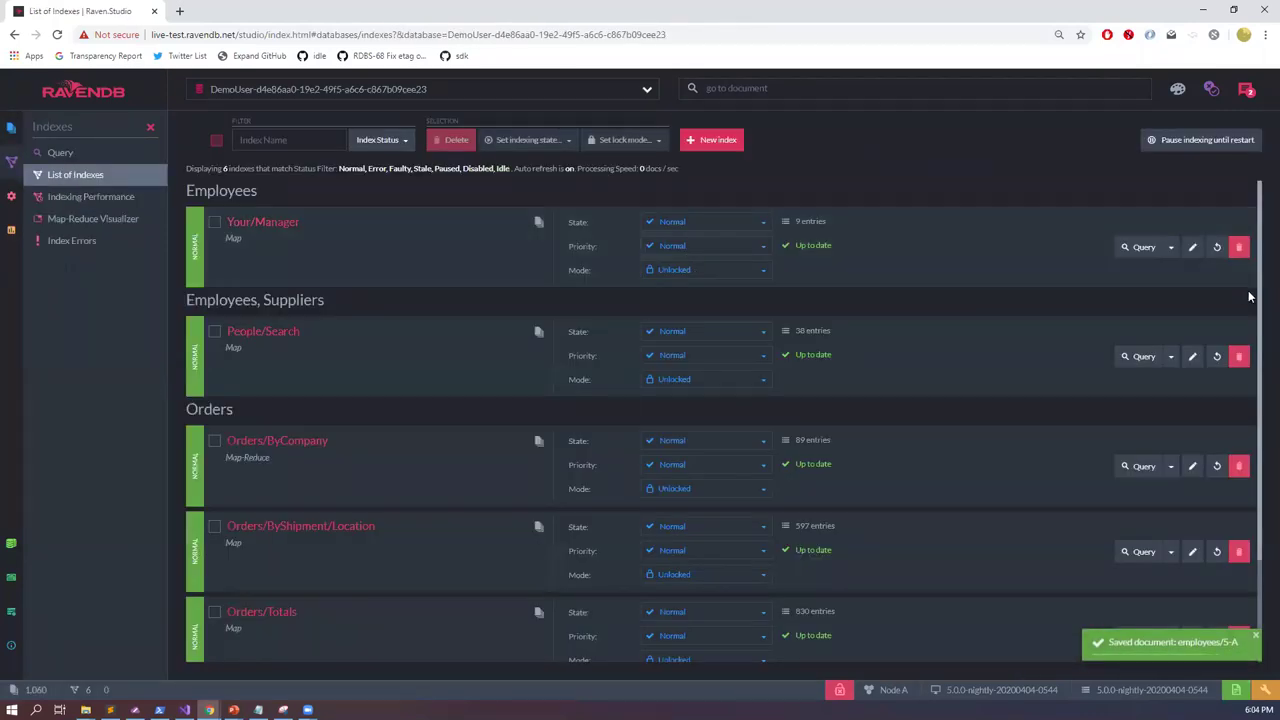
left_click(1140, 247)
left_click(1160, 146)
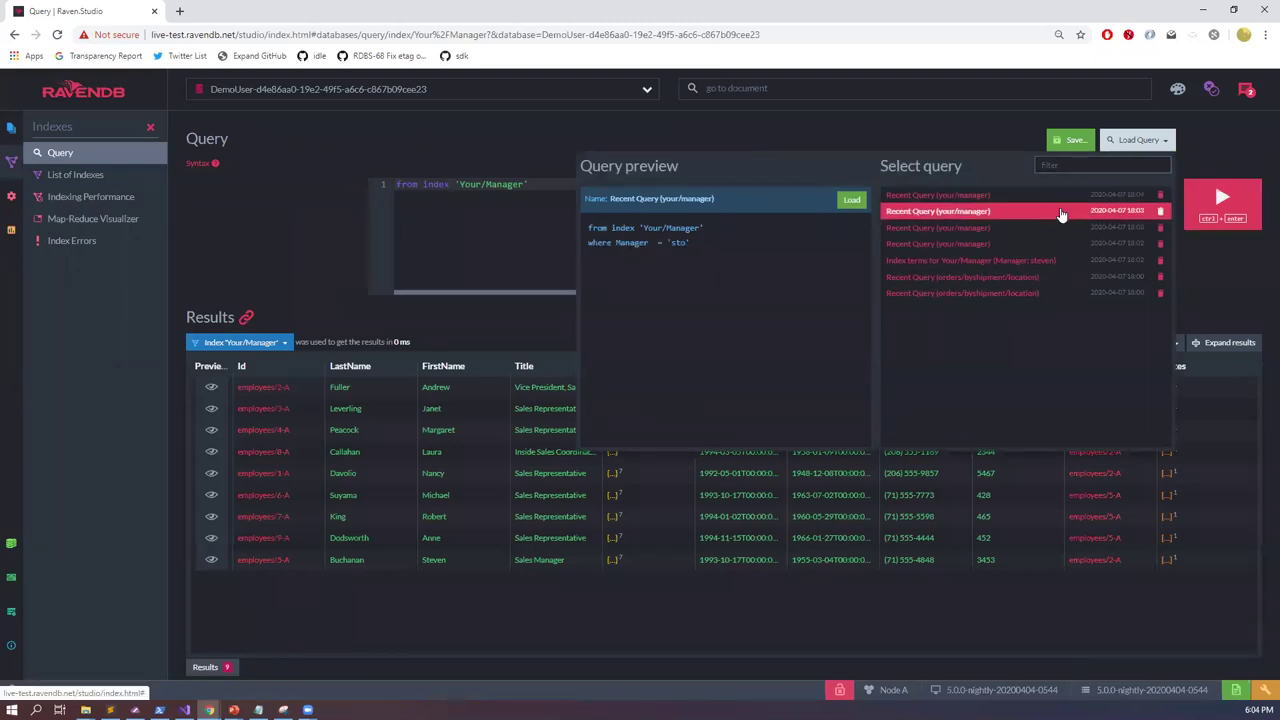
left_click(1062, 213)
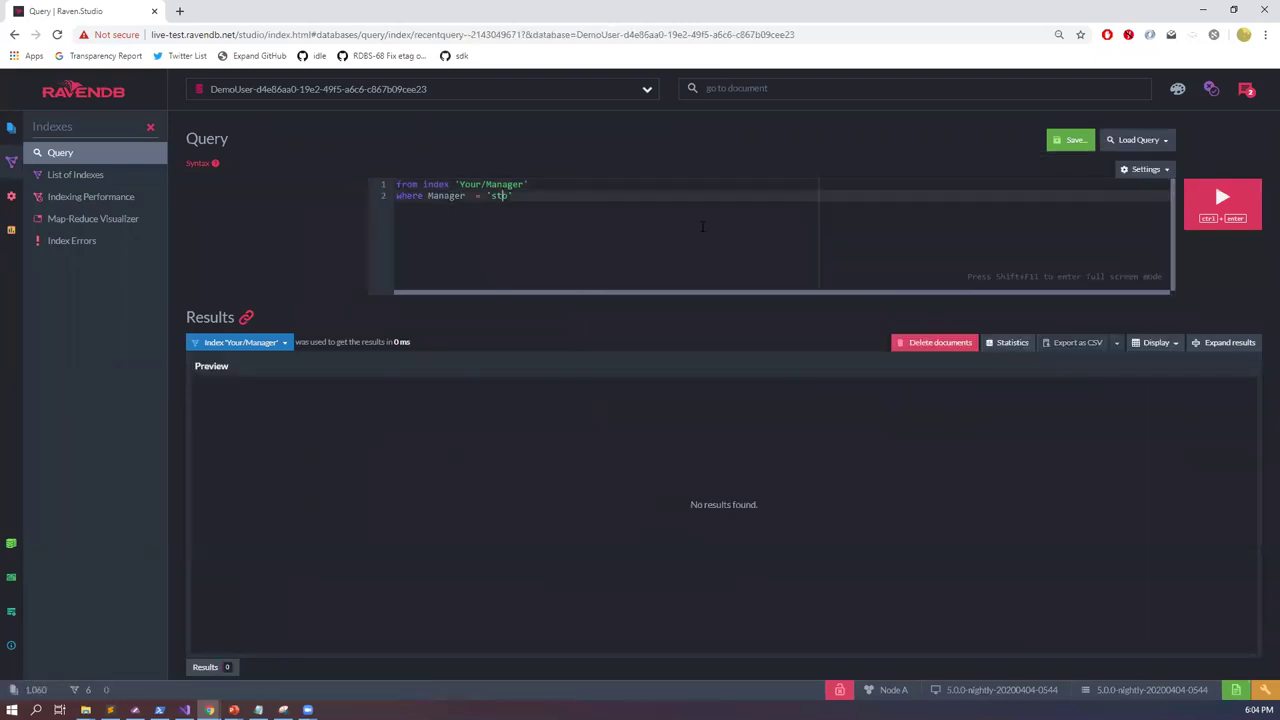
key("BackSpace")
type("even")
key("ctrl+Return")
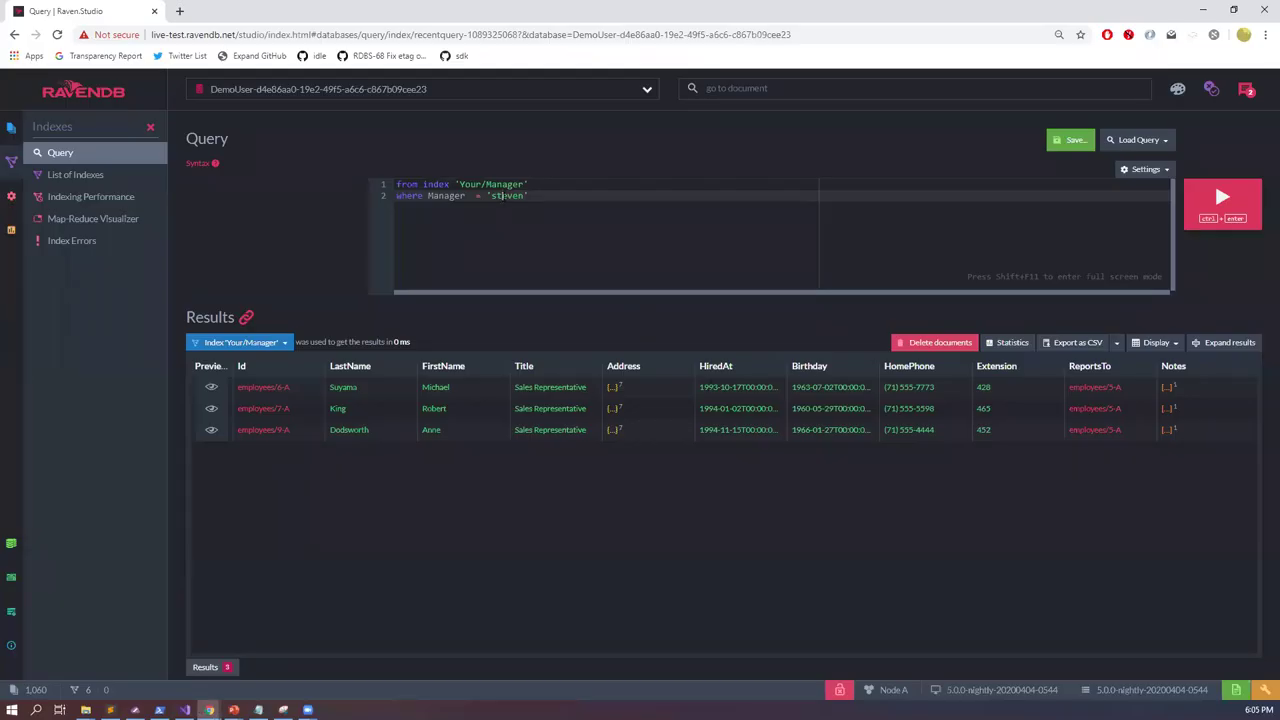
double_click(500, 196)
left_click(626, 251)
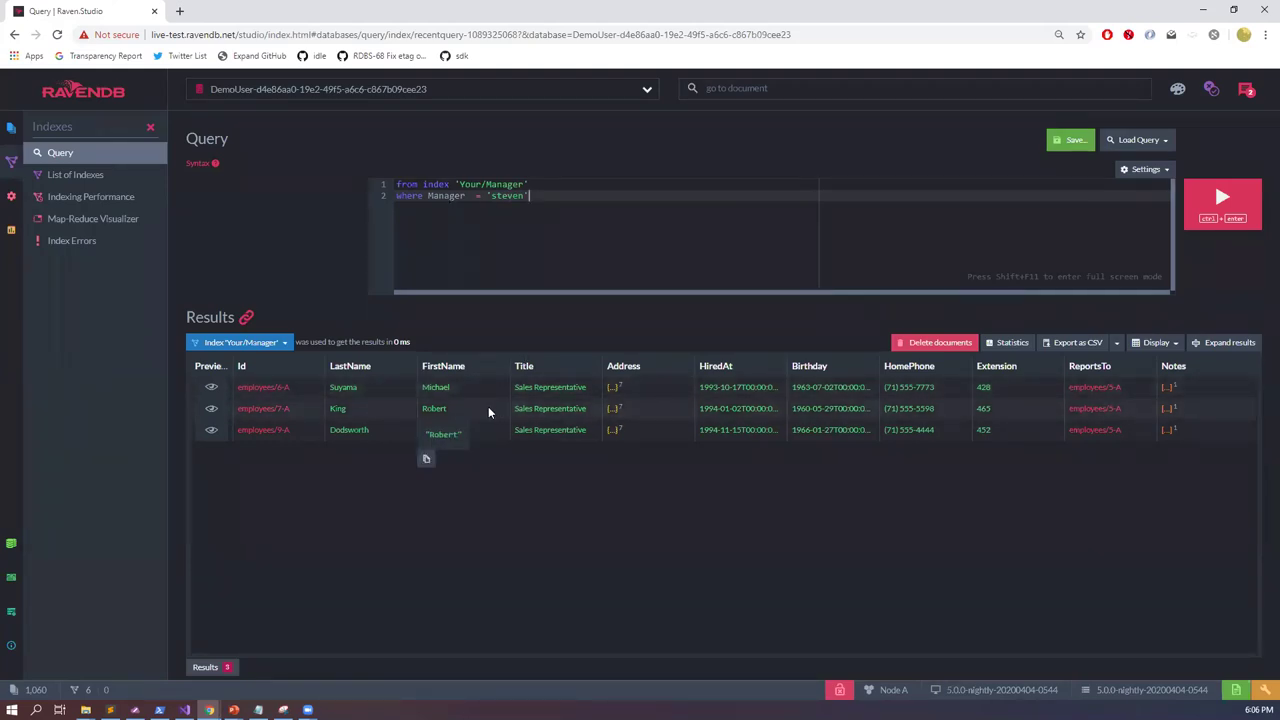
mouse_move(445, 434)
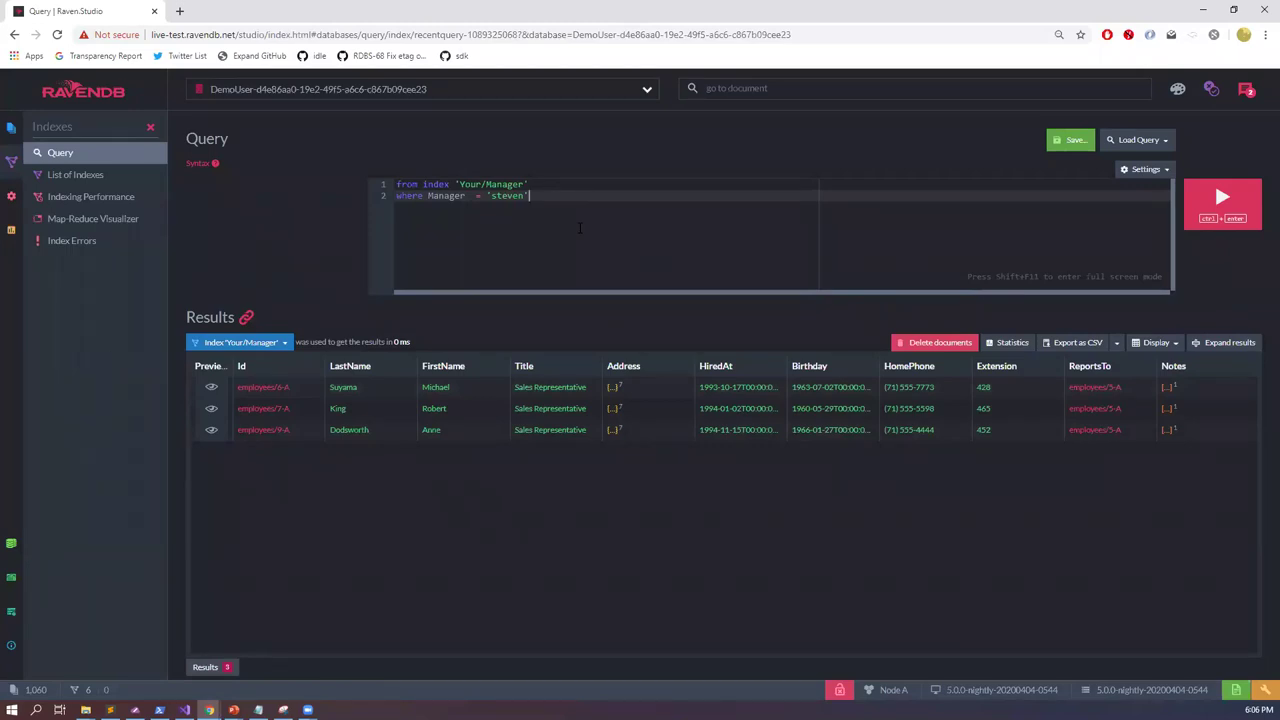
Step: Pause indexing until restart for all indexes in the database
left_click(150, 177)
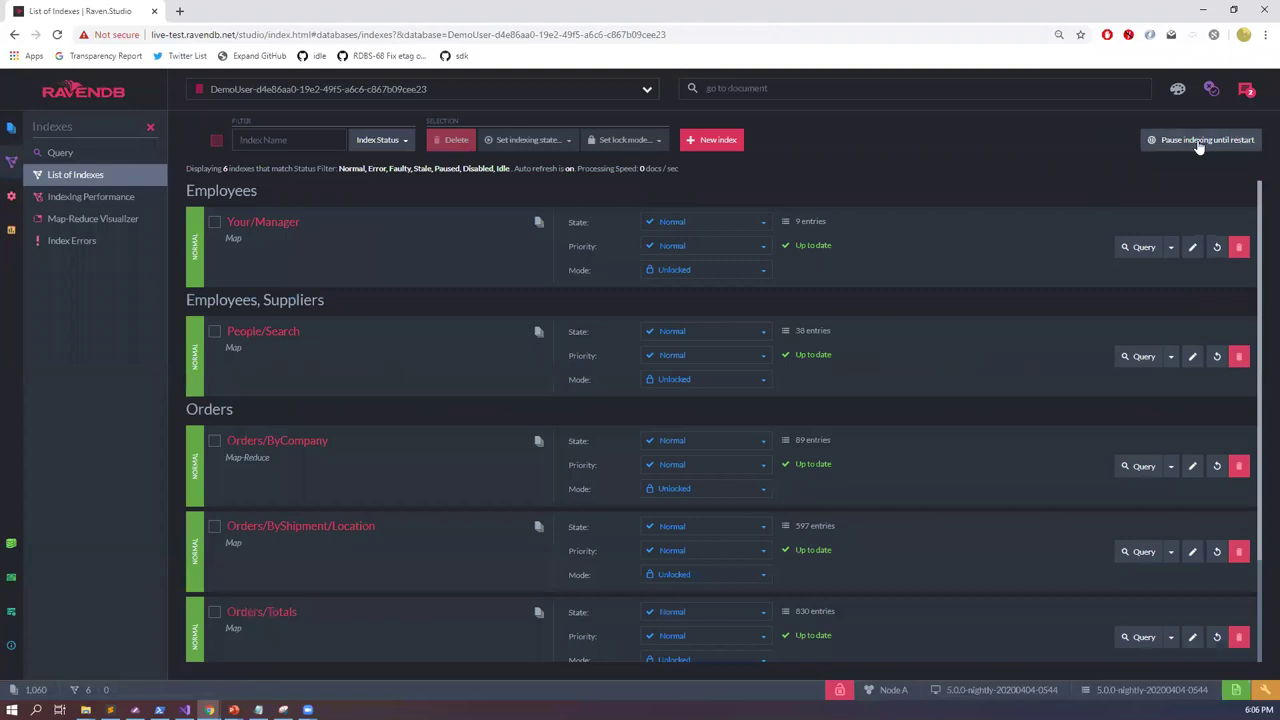
left_click(1199, 146)
left_click(797, 186)
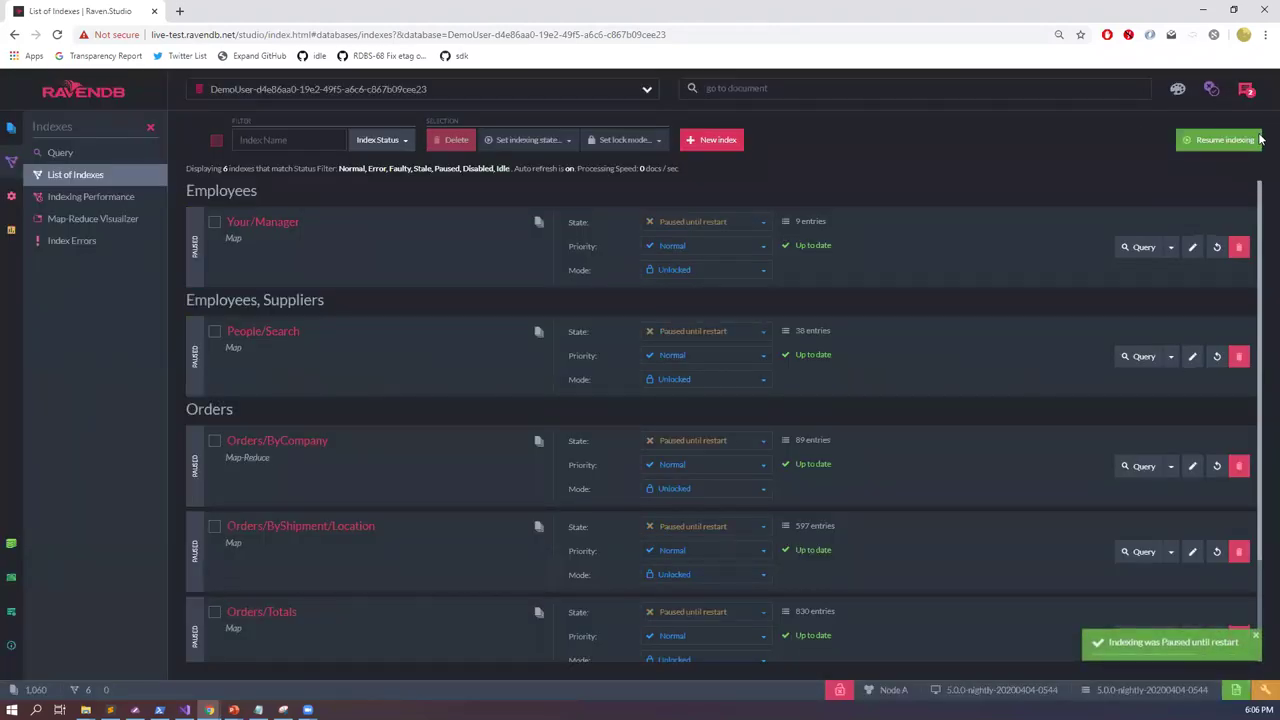
Step: Replace FirstName in the employees/5-A document of the Employees collection with a different first name and save it
left_click(11, 129)
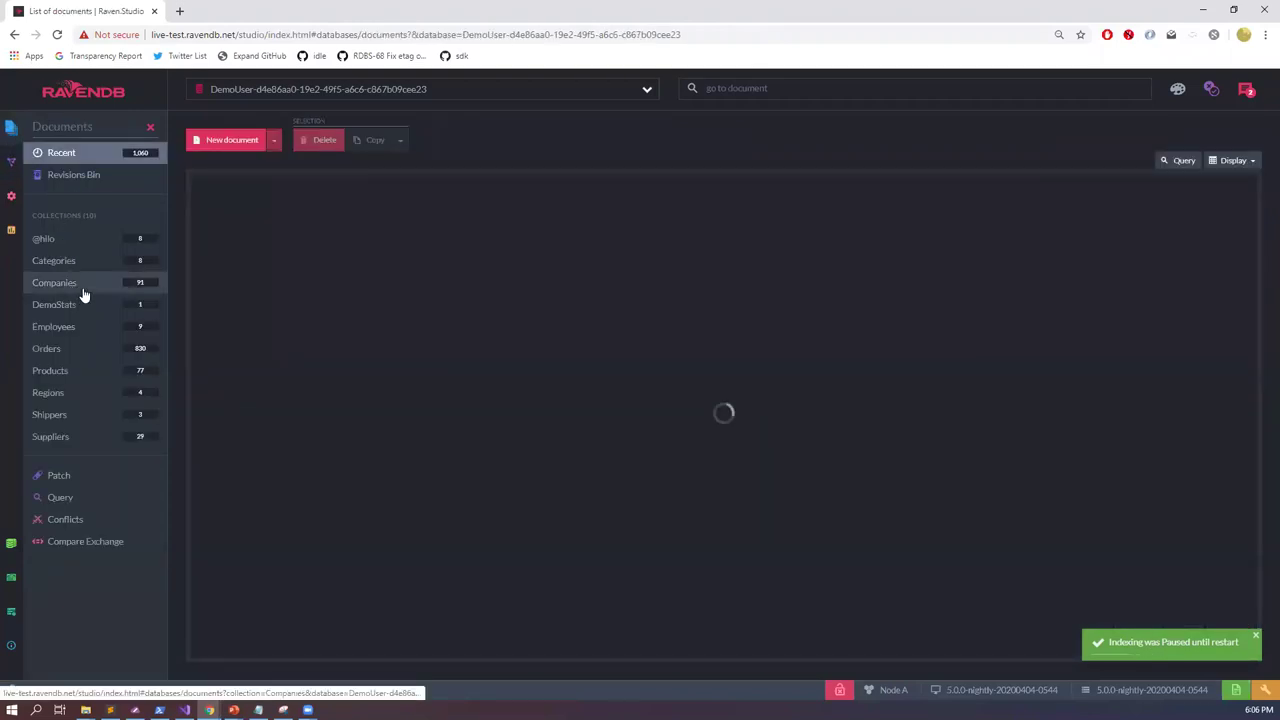
left_click(88, 327)
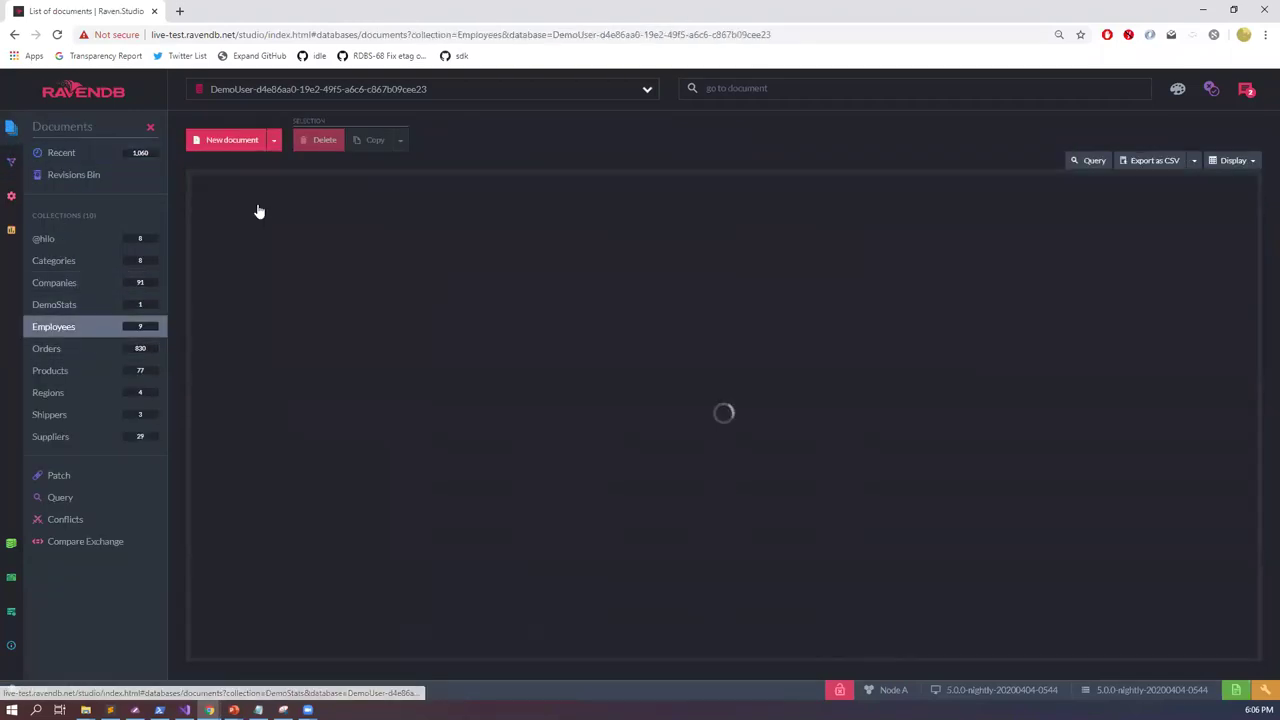
left_click(250, 210)
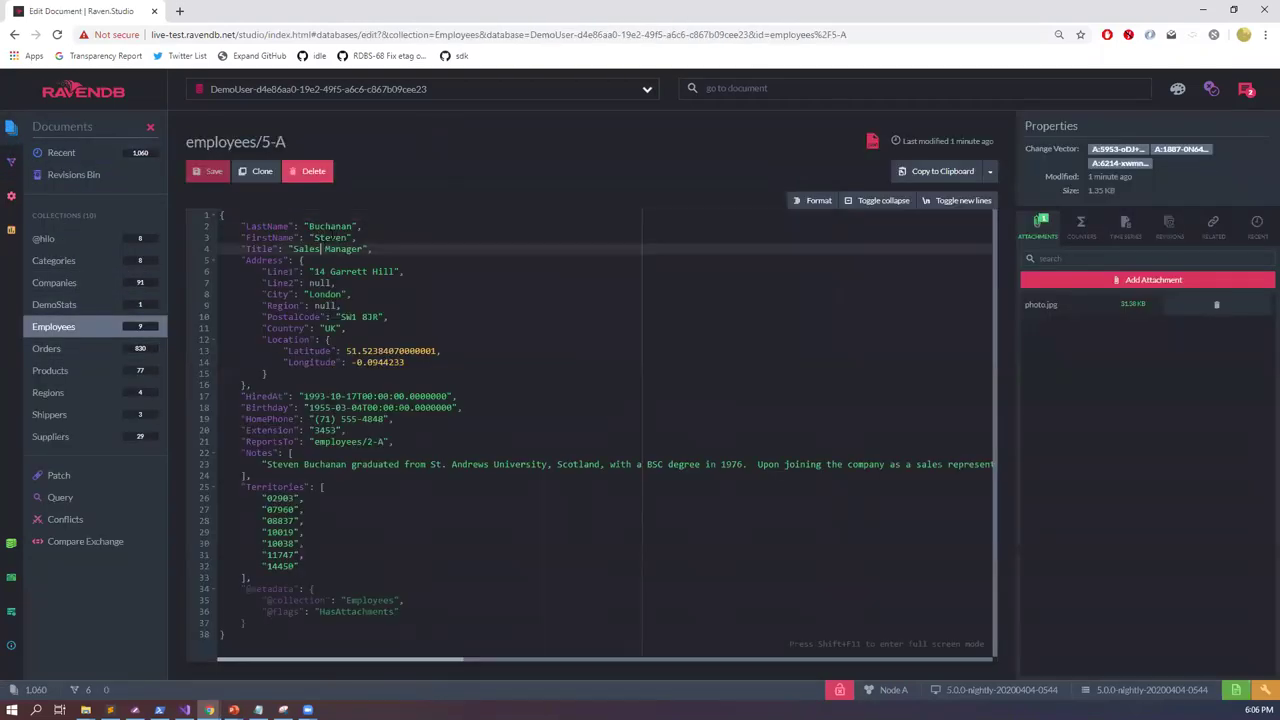
double_click(345, 238)
type("Morgan")
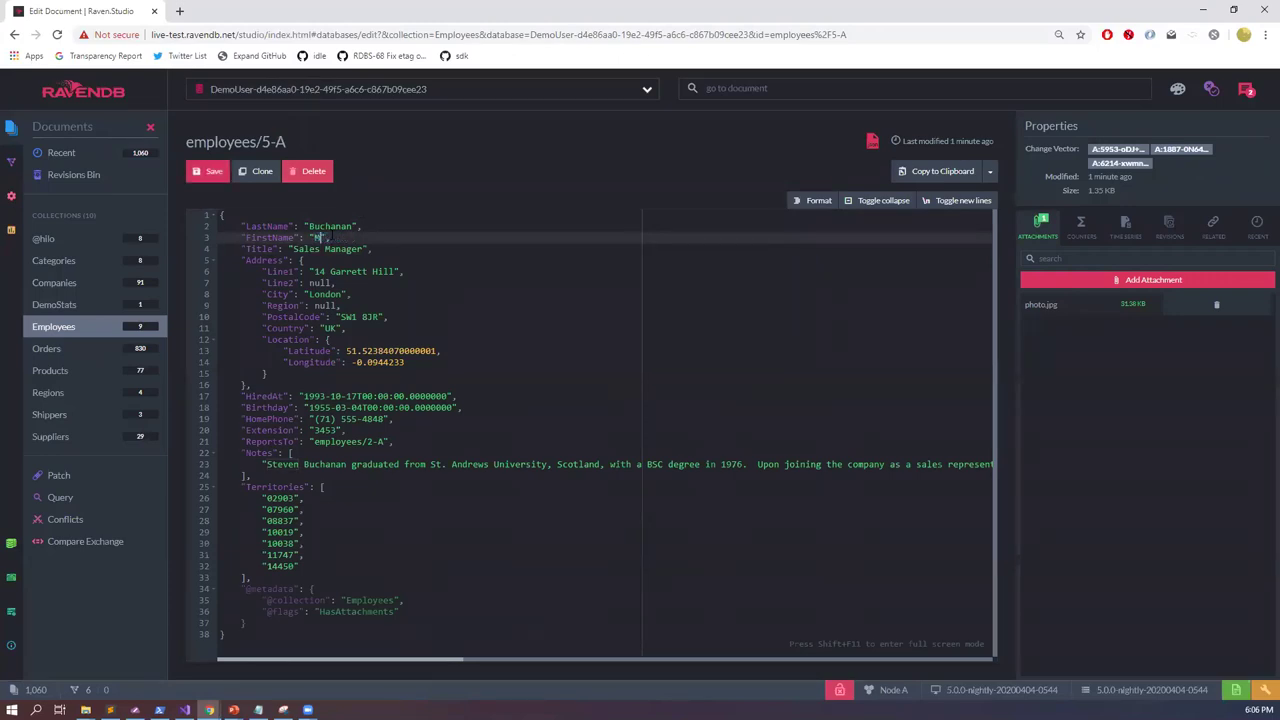
left_click(218, 186)
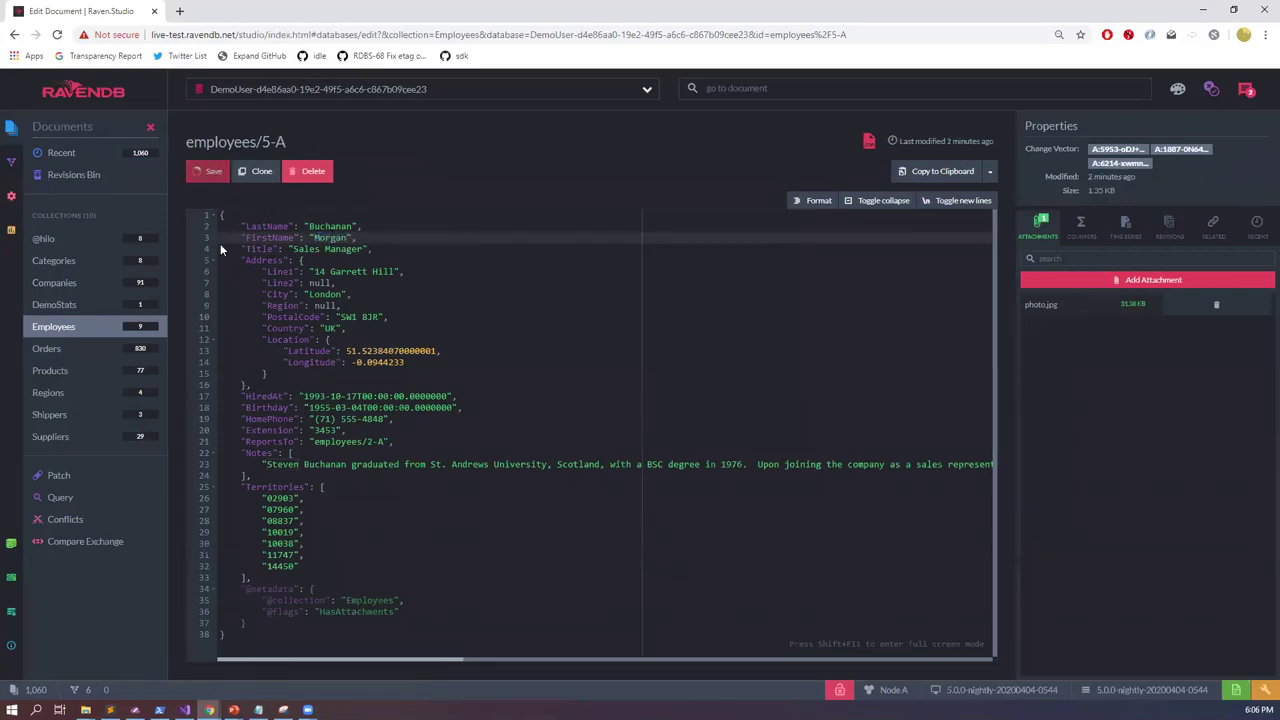
Step: Rerun the recent Your/Manager query that filters Manager by the employee's previous first name
left_click(11, 161)
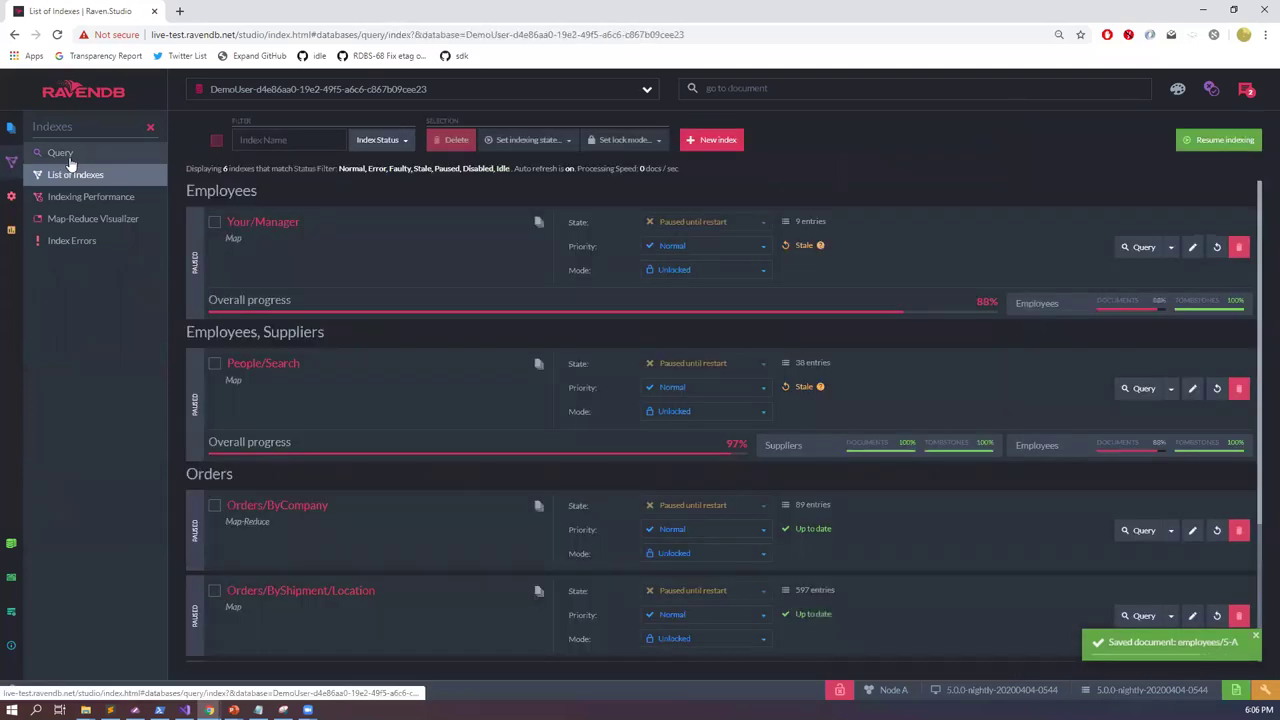
left_click(58, 152)
left_click(1216, 228)
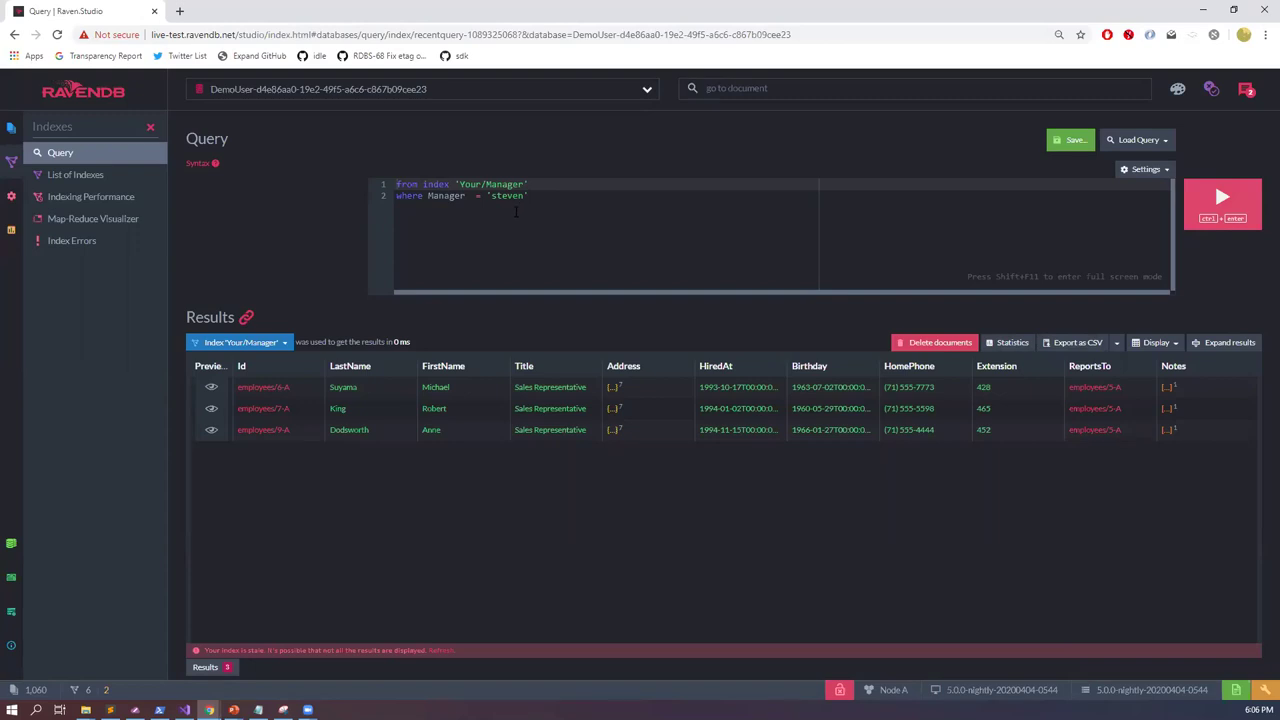
Step: View the index terms of Your/Manager and examine which Manager terms are stored while indexing is paused
left_click(240, 342)
left_click(254, 404)
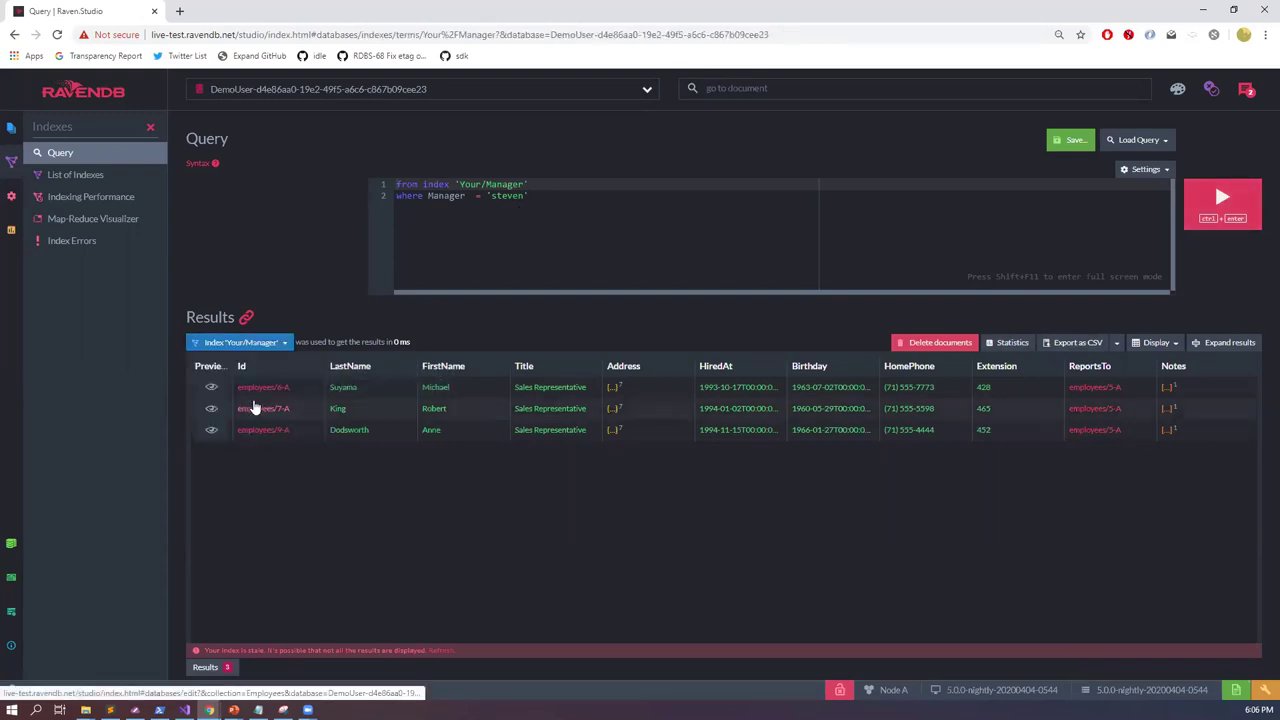
left_click(243, 166)
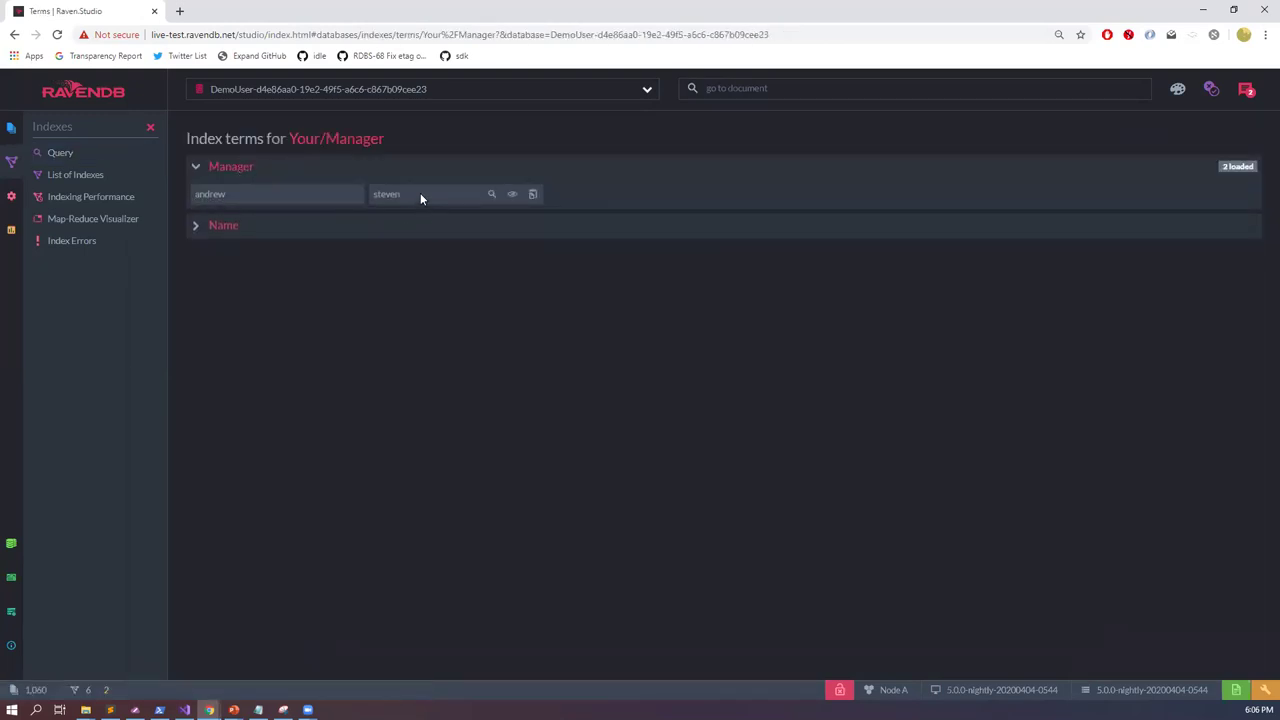
left_click_drag(420, 193, 374, 196)
left_click(556, 370)
Step: Open the Your/Manager definition, query the index without a filter and examine the notice beneath the results
left_click(343, 142)
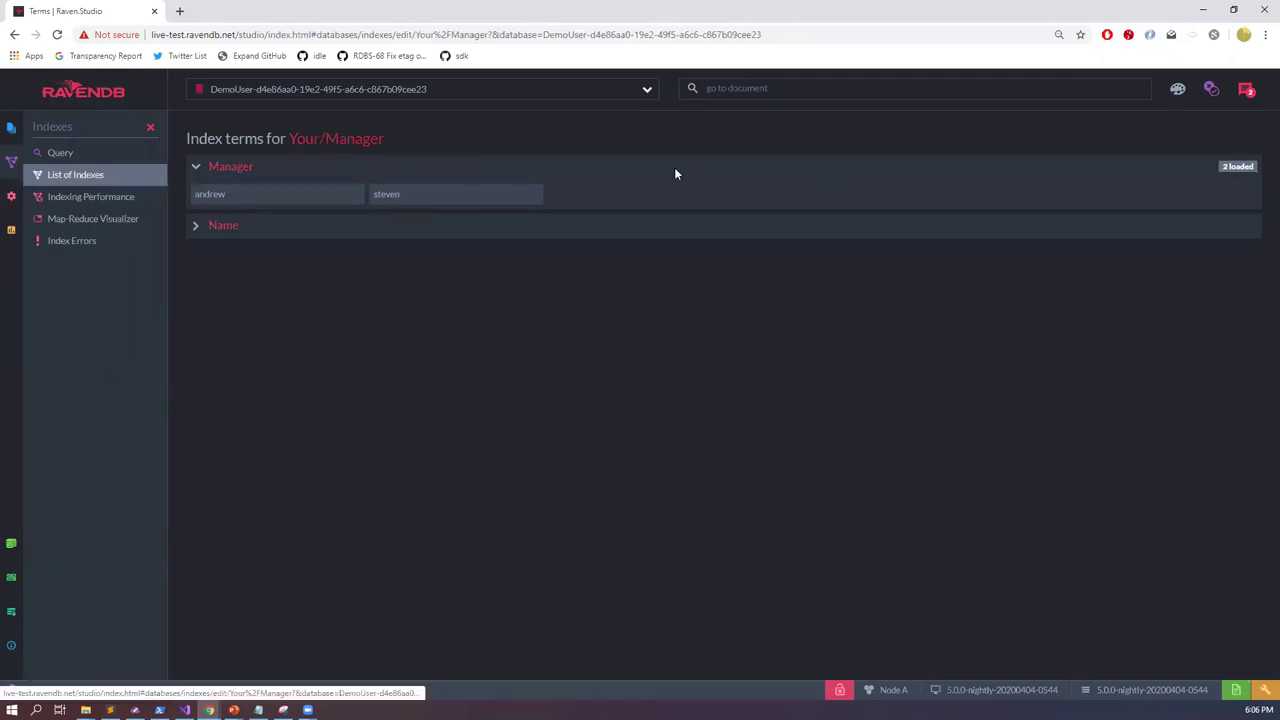
left_click(1090, 171)
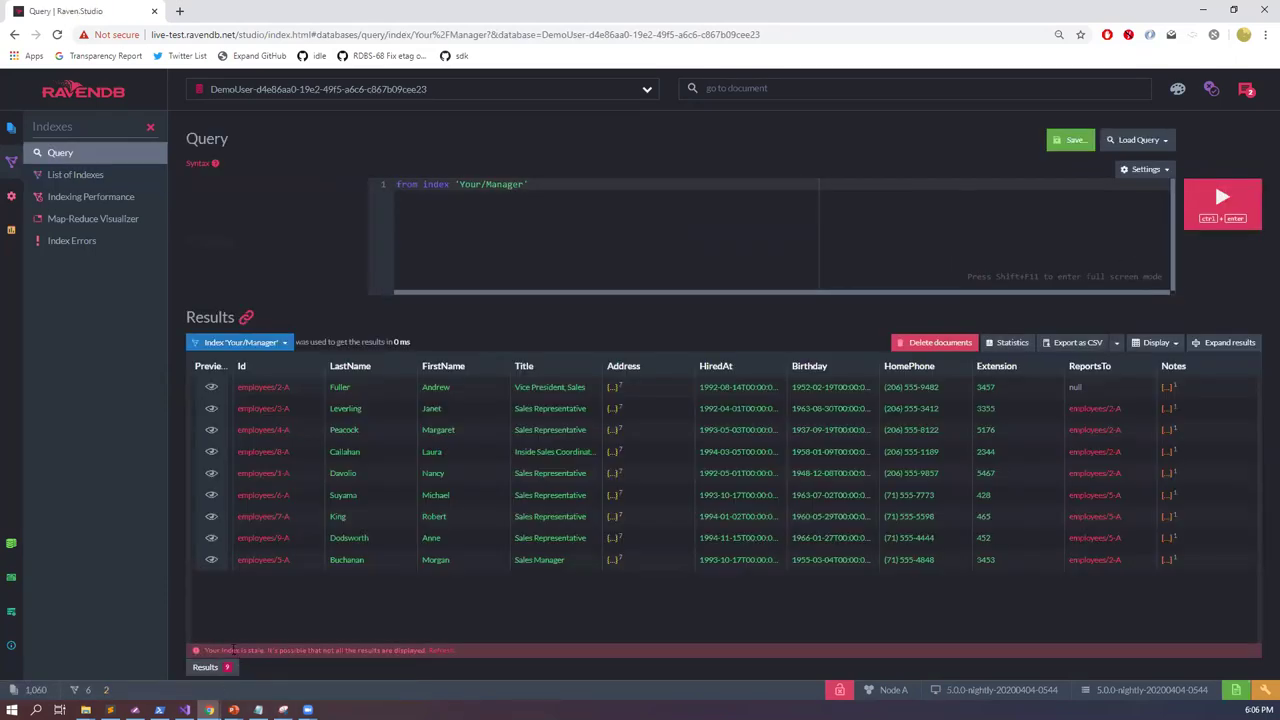
left_click_drag(232, 651, 512, 652)
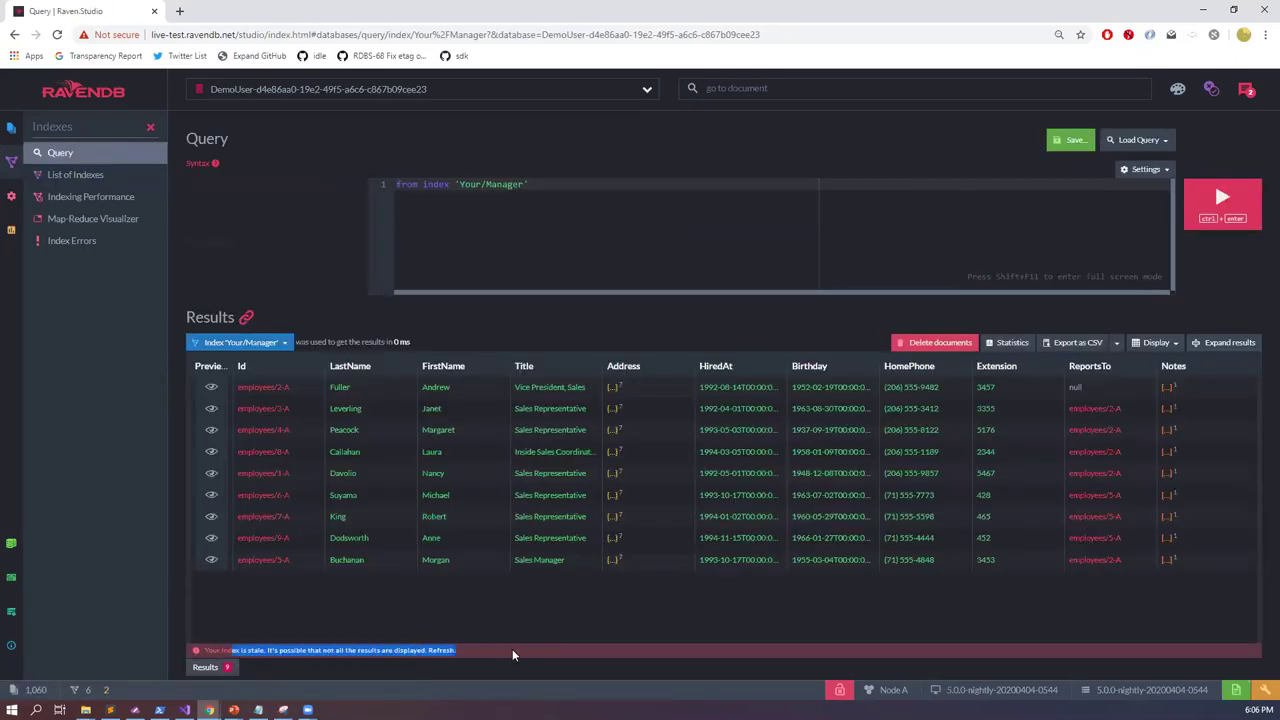
Step: Resume indexing for the database and check the indexing status in the list of indexes
left_click(100, 177)
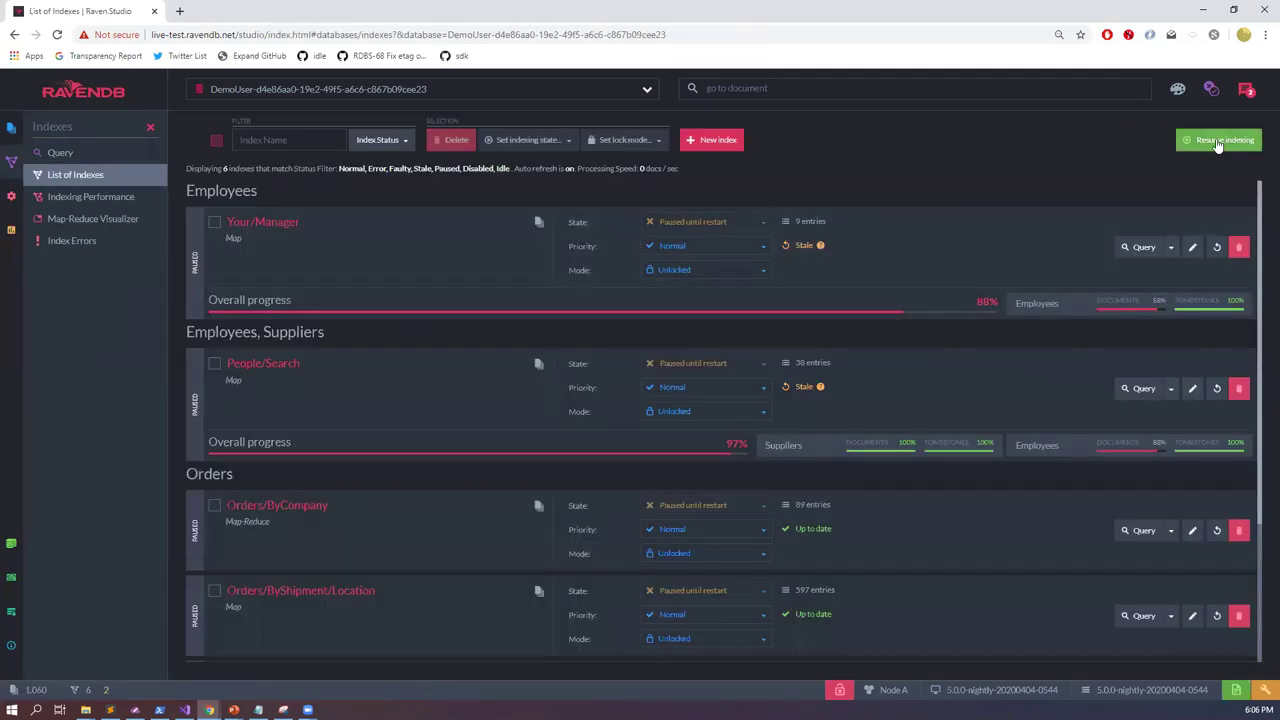
left_click(1217, 145)
left_click(797, 186)
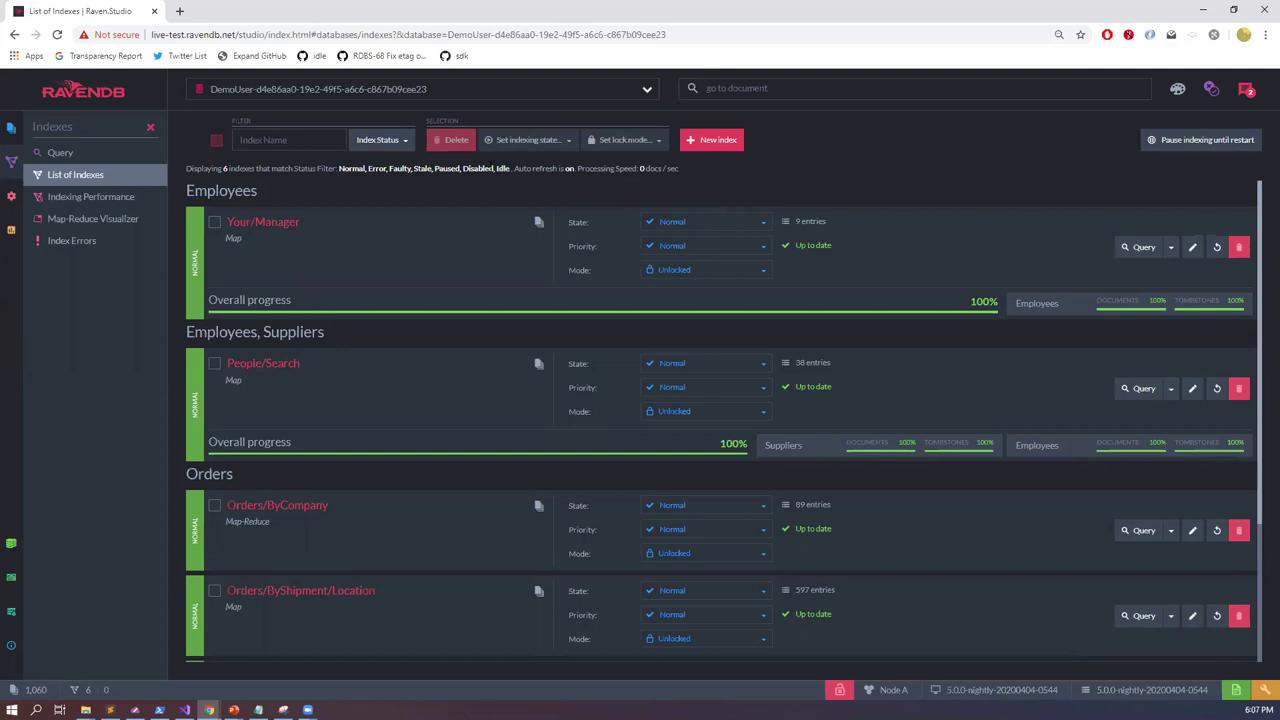
left_click_drag(492, 168, 250, 169)
left_click(236, 178)
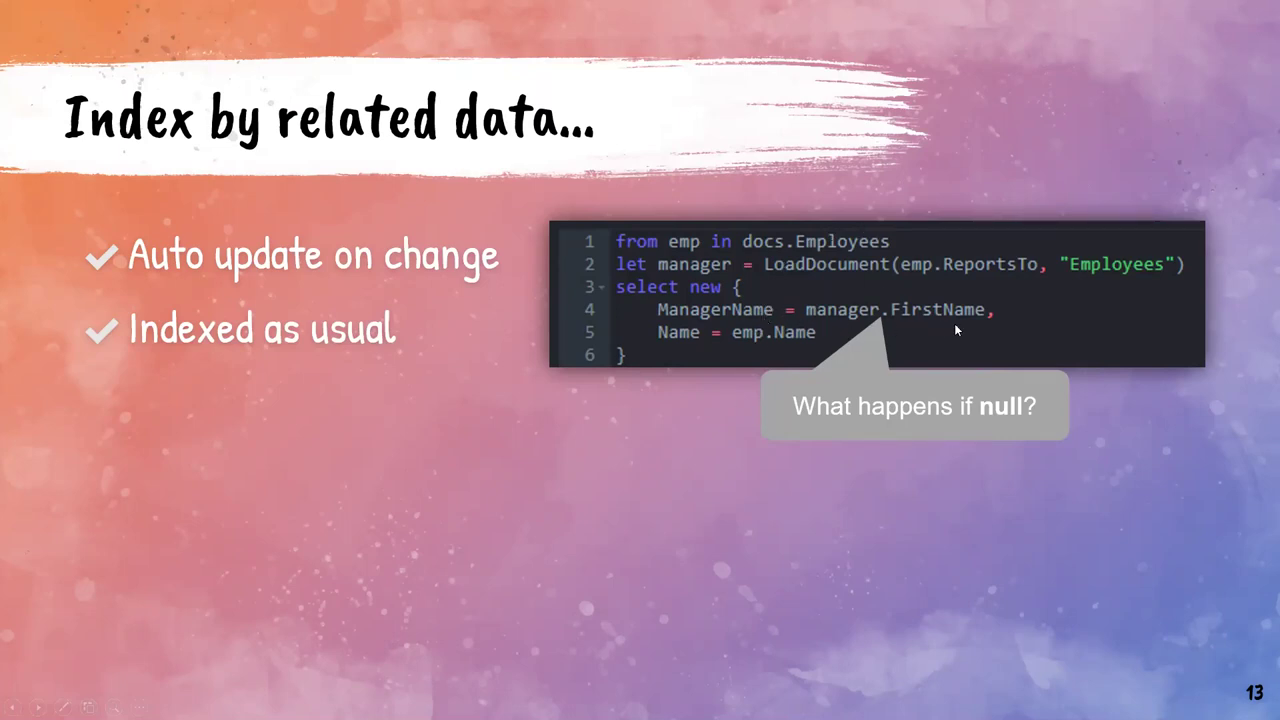
Step: Switch to RavenDB Studio, open the employees/2-A document from the Employees collection and examine its ReportsTo field
key("alt+Tab")
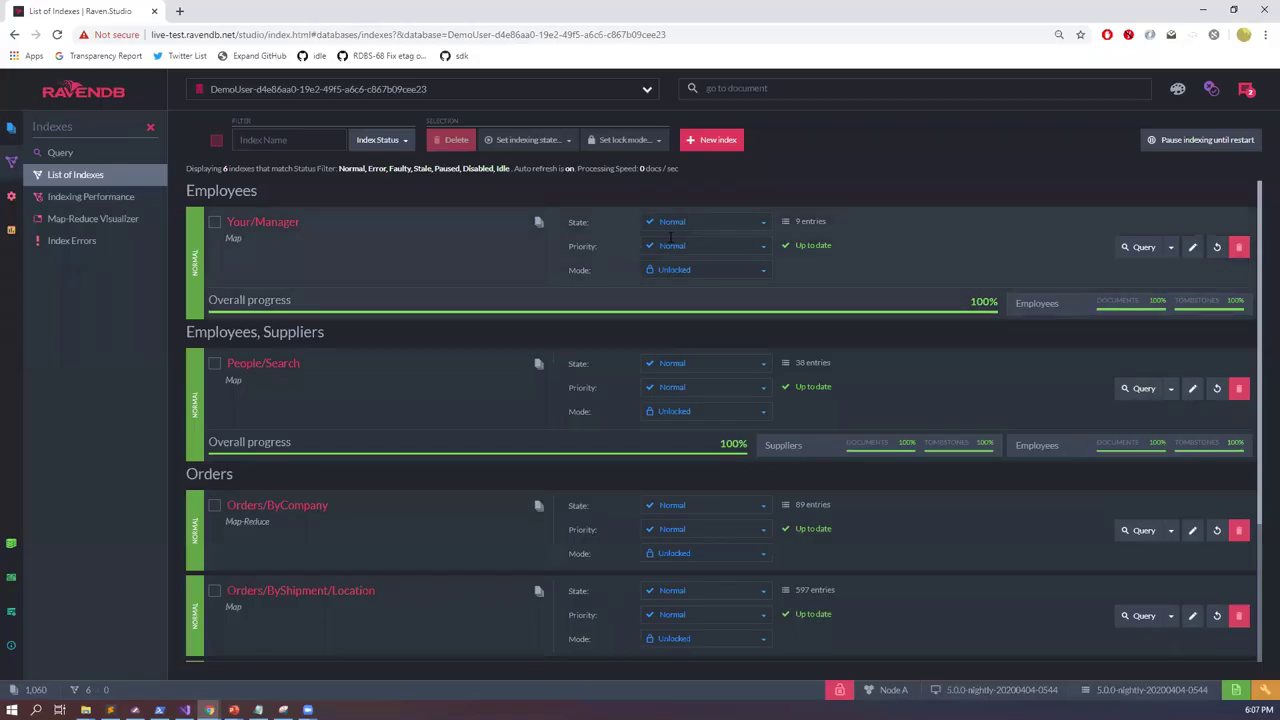
left_click(11, 127)
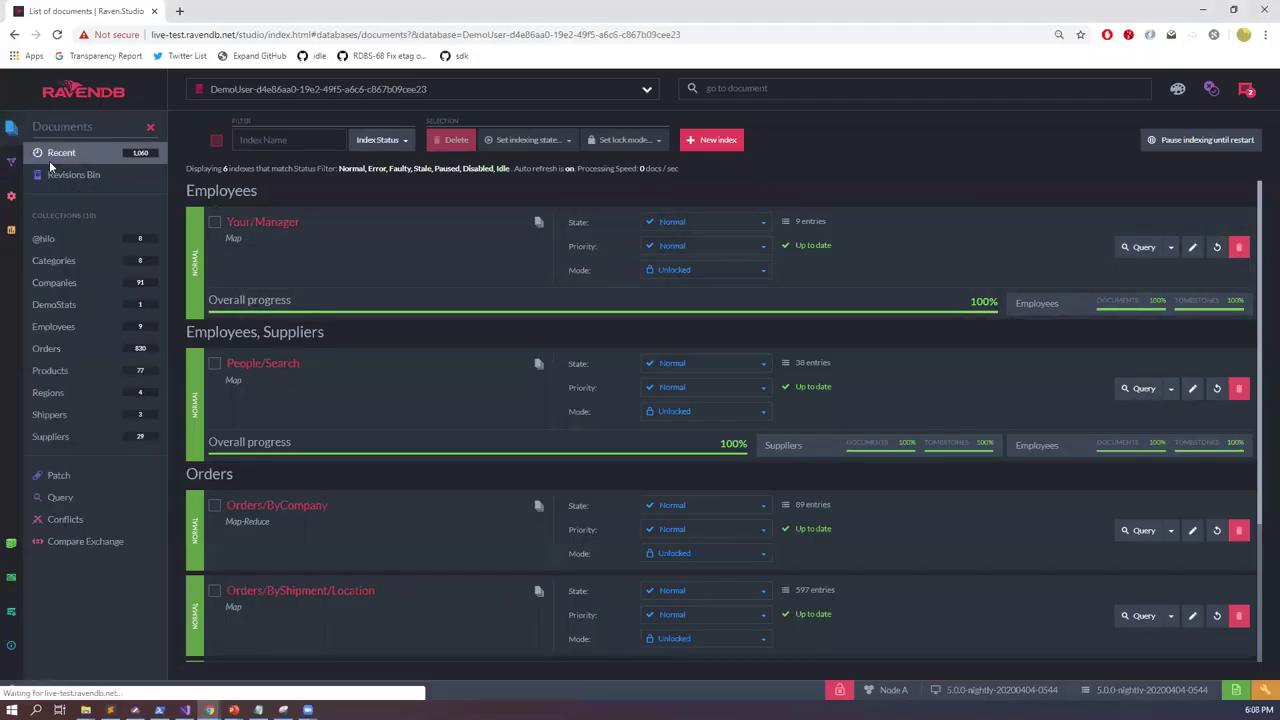
left_click(98, 327)
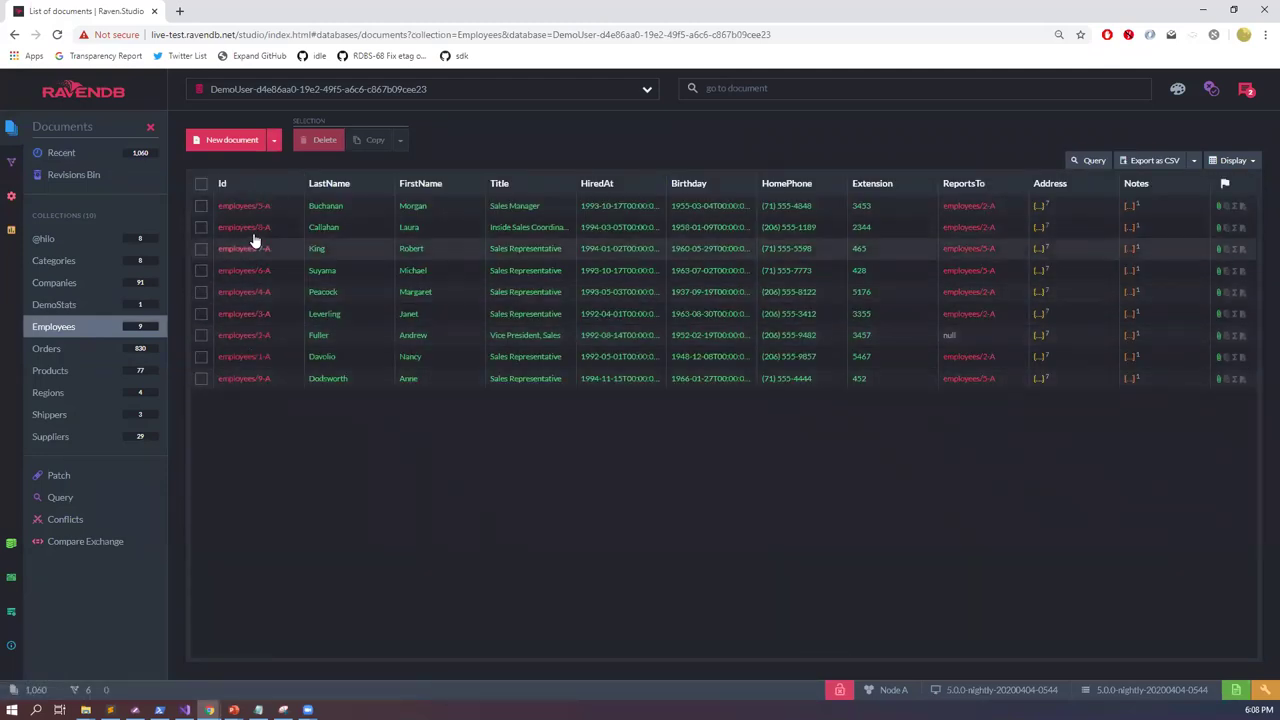
left_click(254, 338)
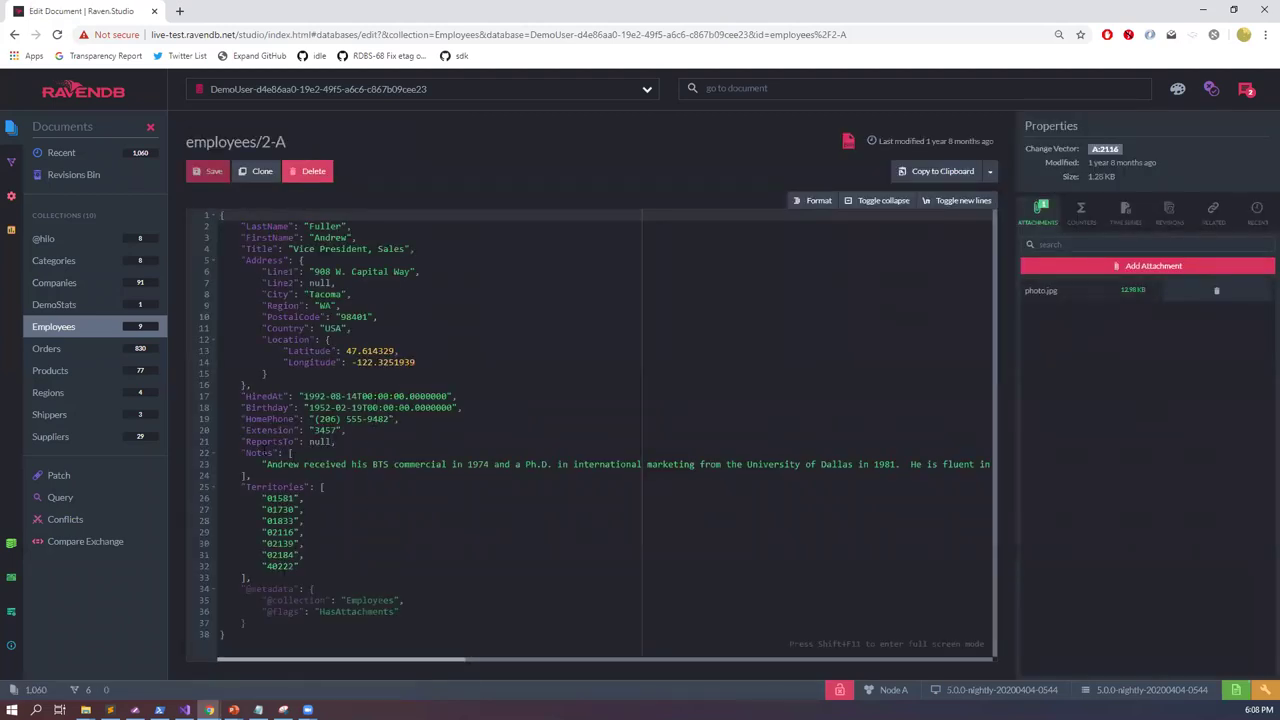
left_click_drag(244, 441, 388, 441)
Step: Query the Your/Manager index with Name equal to the first name of employees/2-A in lowercase
left_click(60, 497)
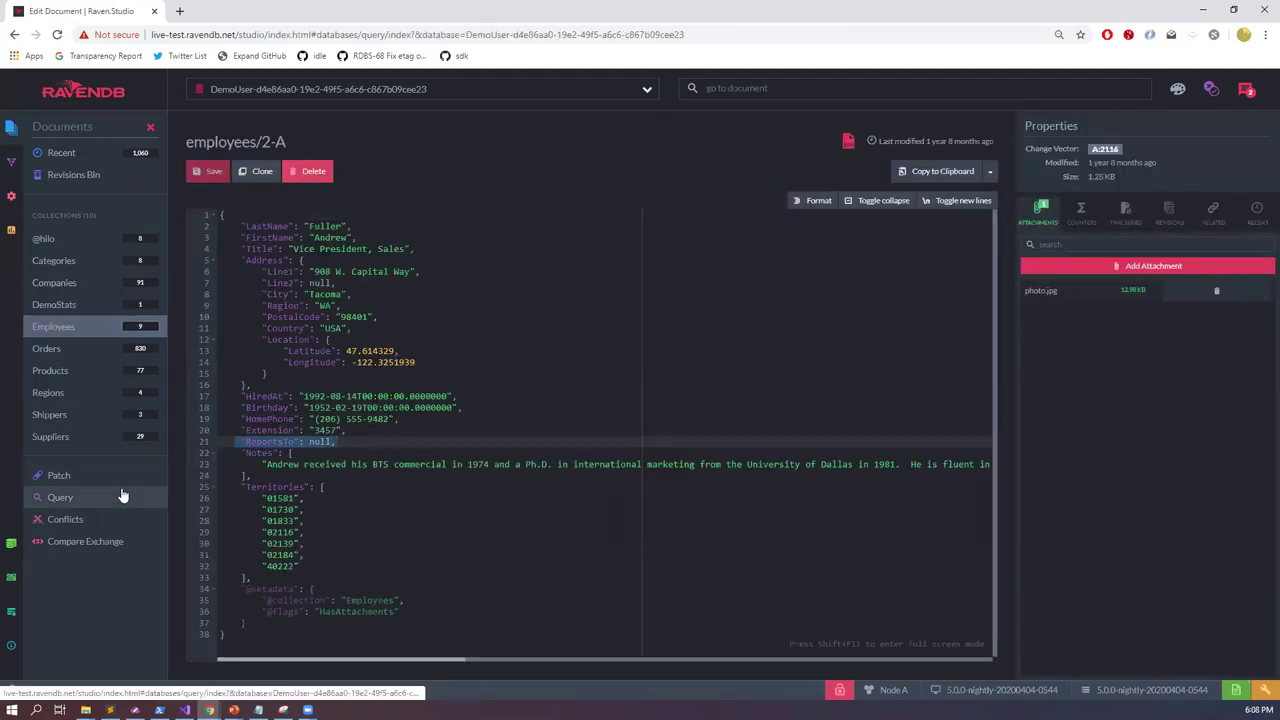
key("Return")
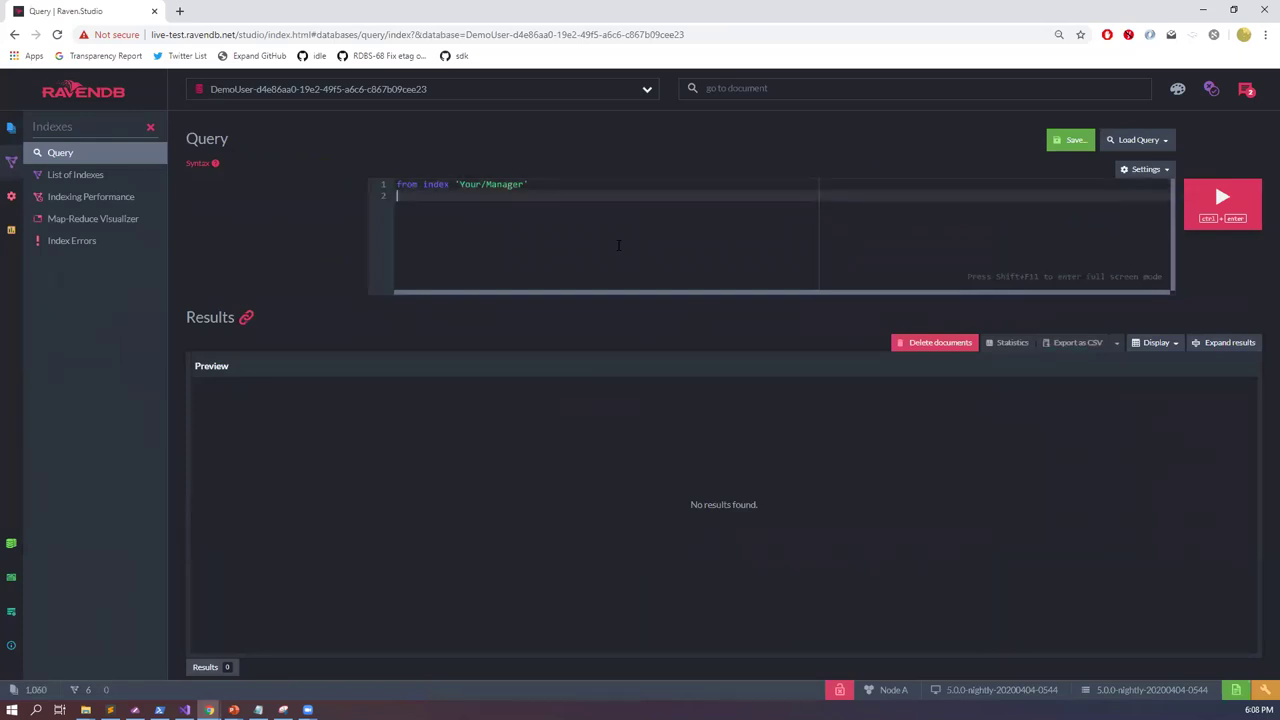
type("where na")
key("Return")
type("= 'andrew'")
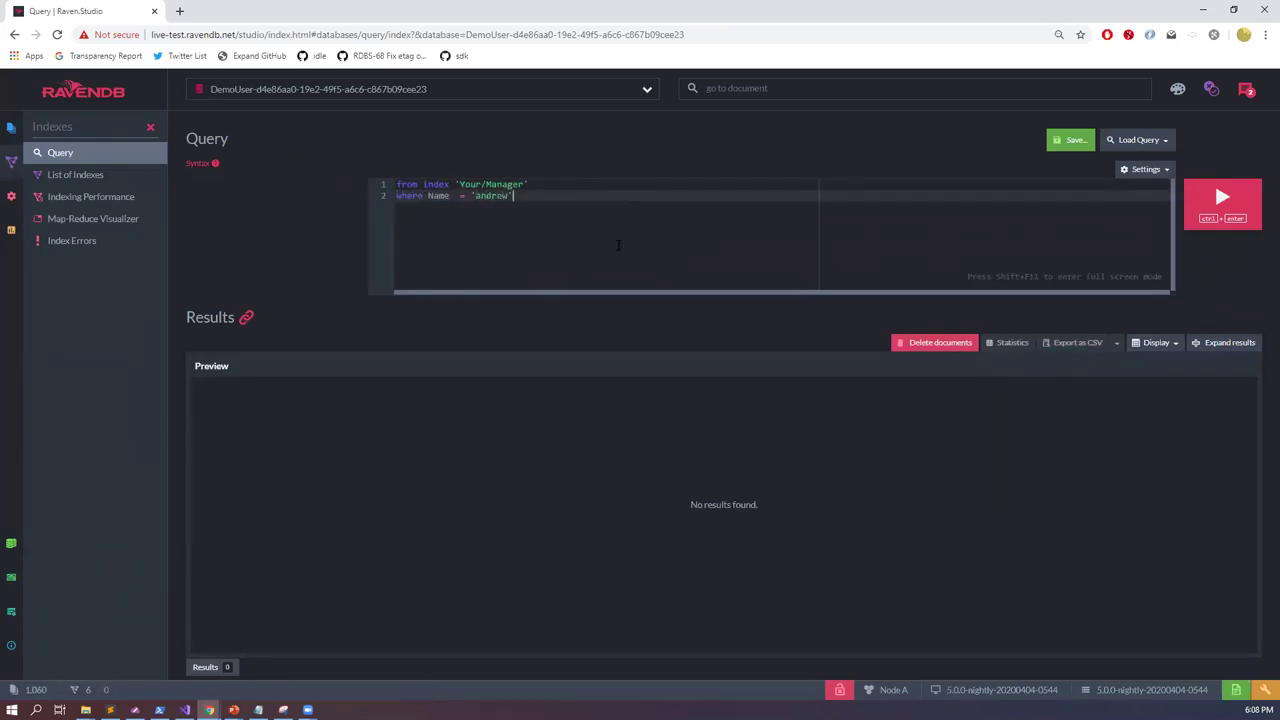
key("ctrl+Return")
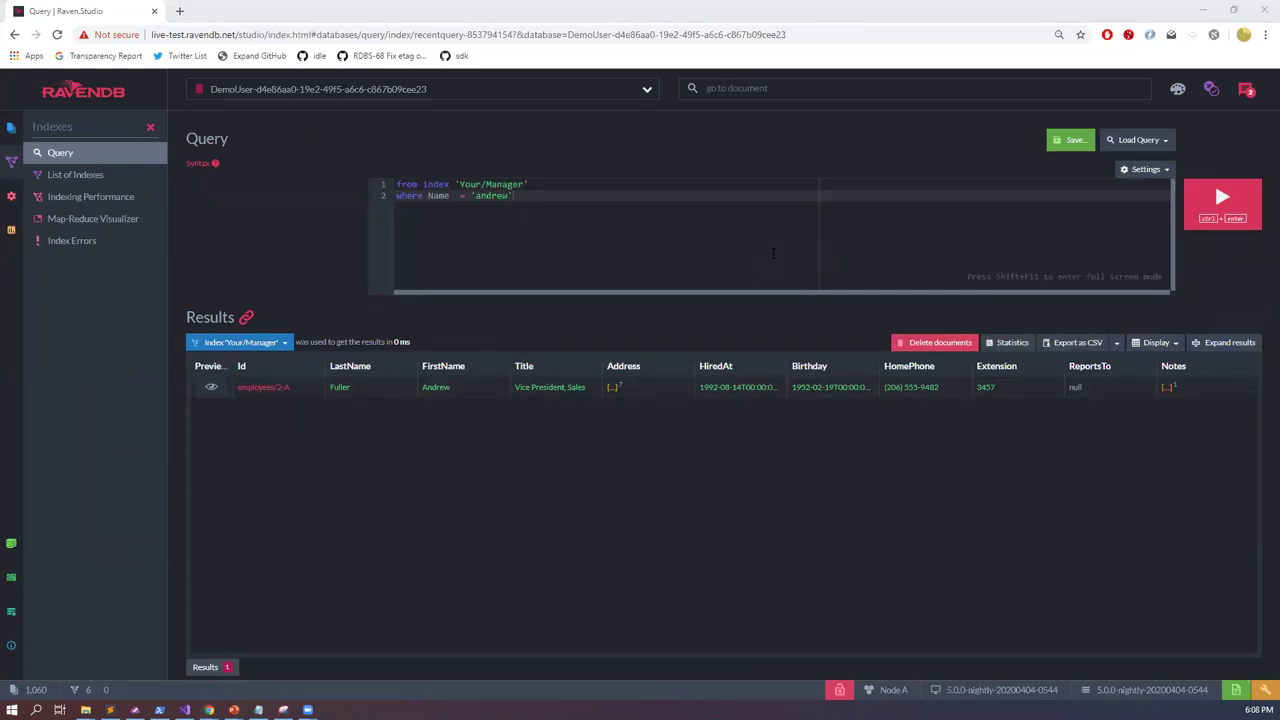
key("alt+Tab")
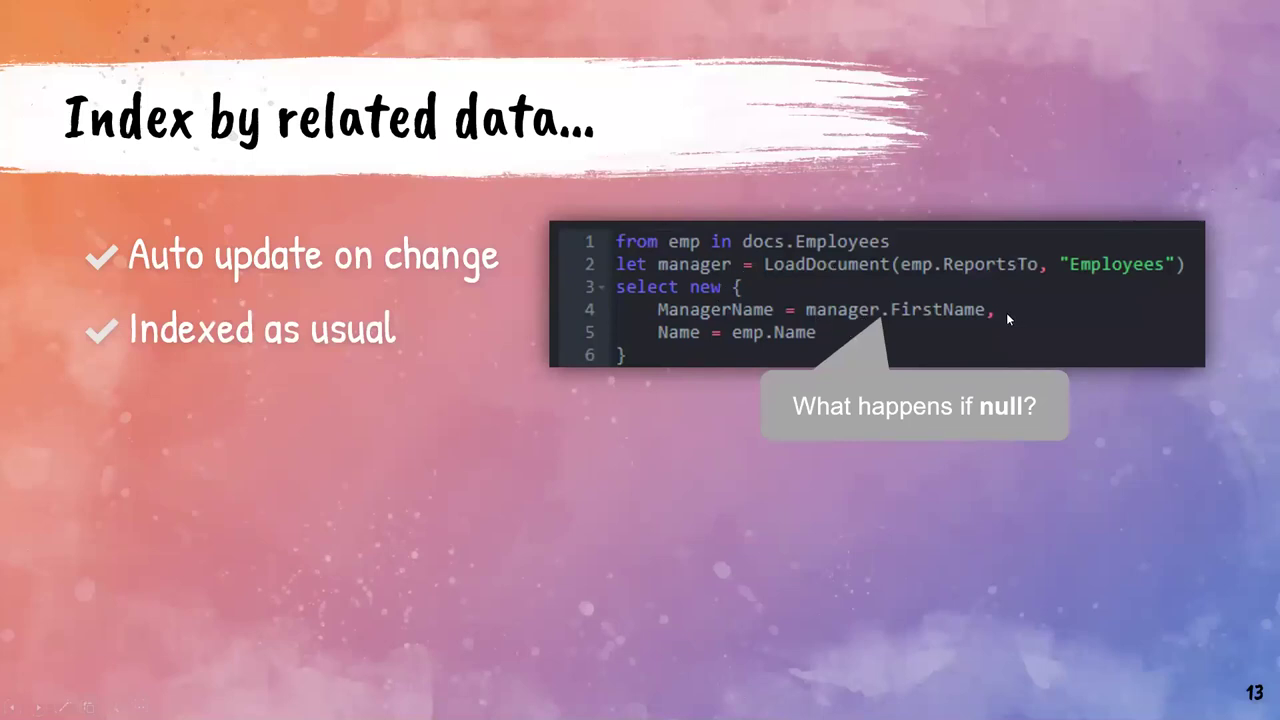
Step: Show the raw index entries instead of matching documents for the Your/Manager query and preview the employees/2-A entry
key("alt+Tab")
left_click(1130, 170)
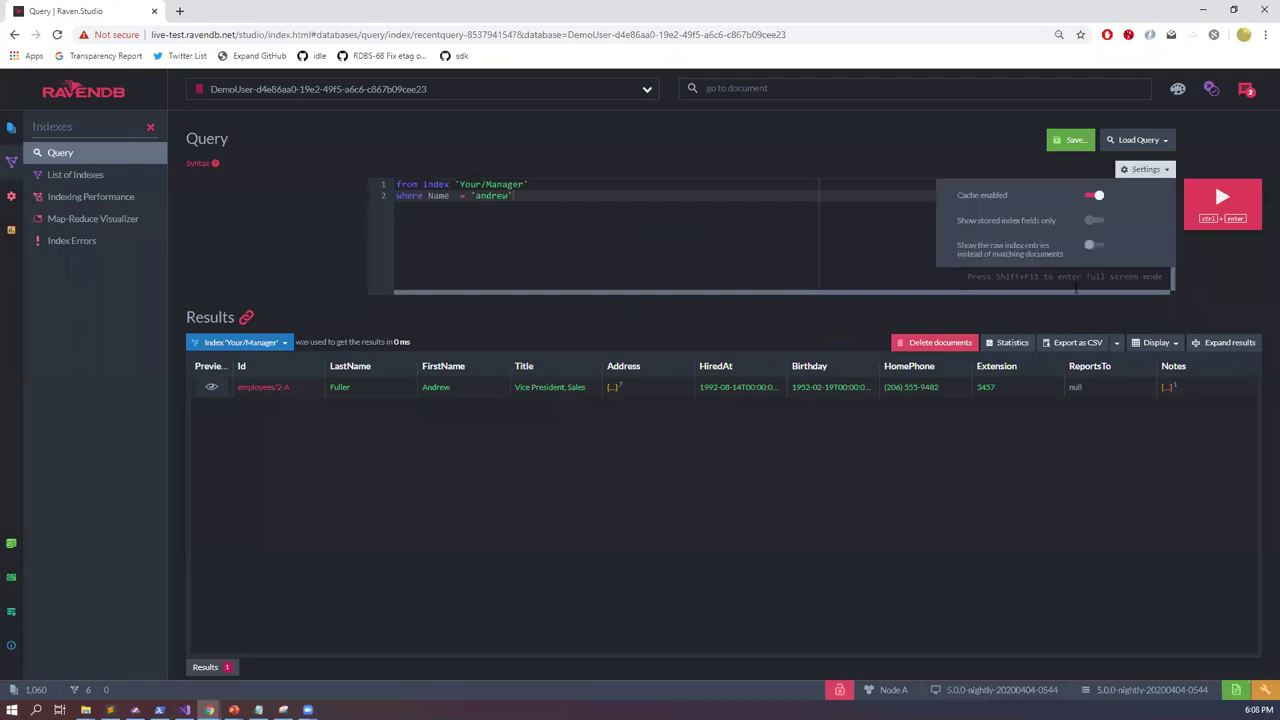
left_click(1091, 245)
left_click(737, 466)
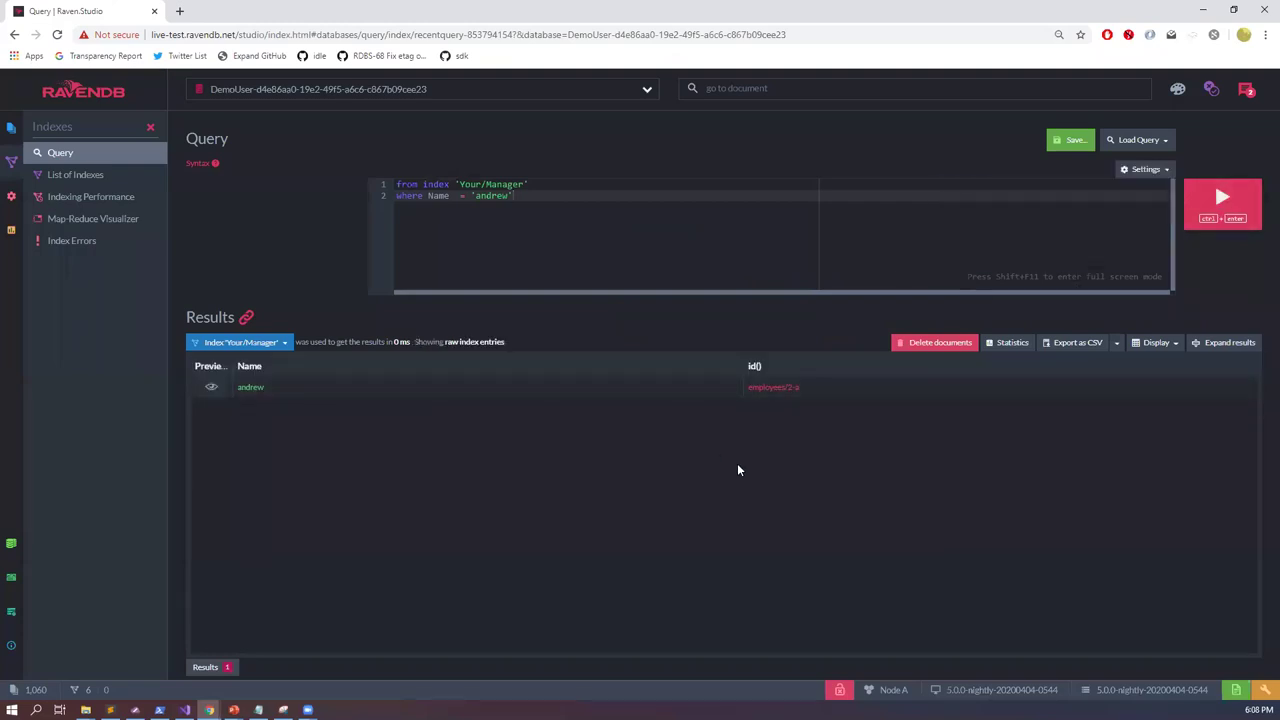
left_click(211, 386)
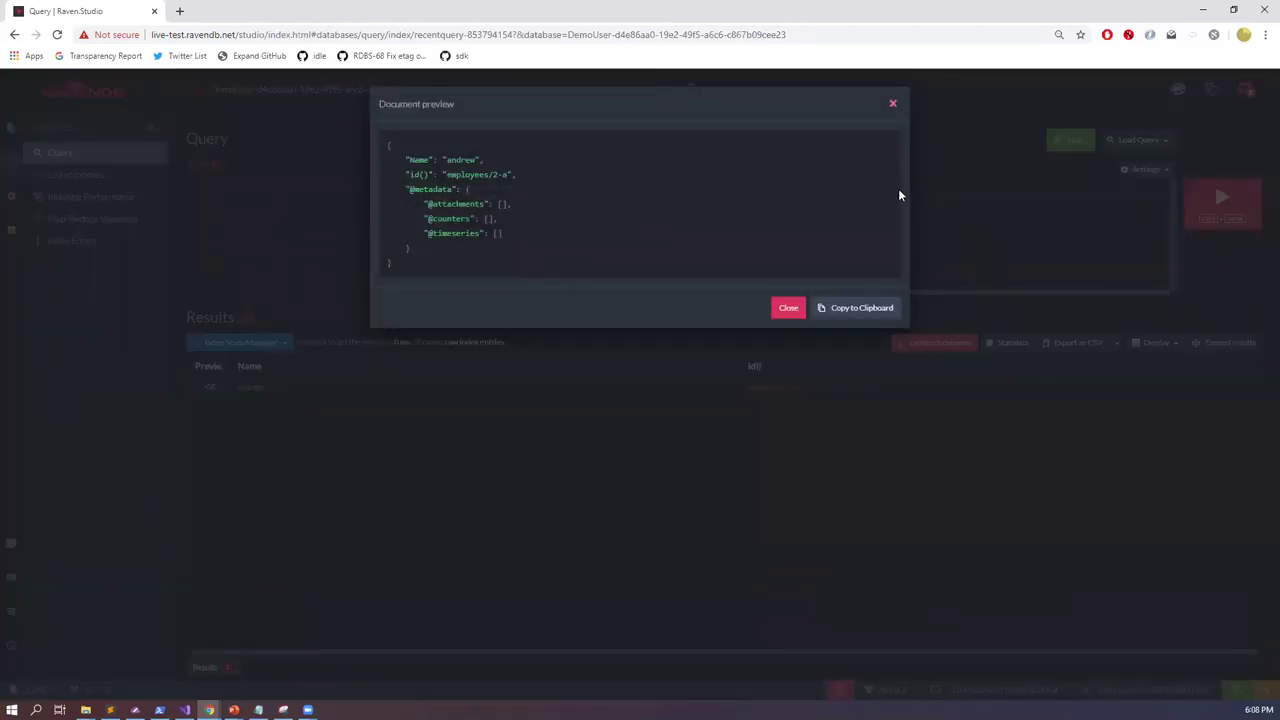
key("Escape")
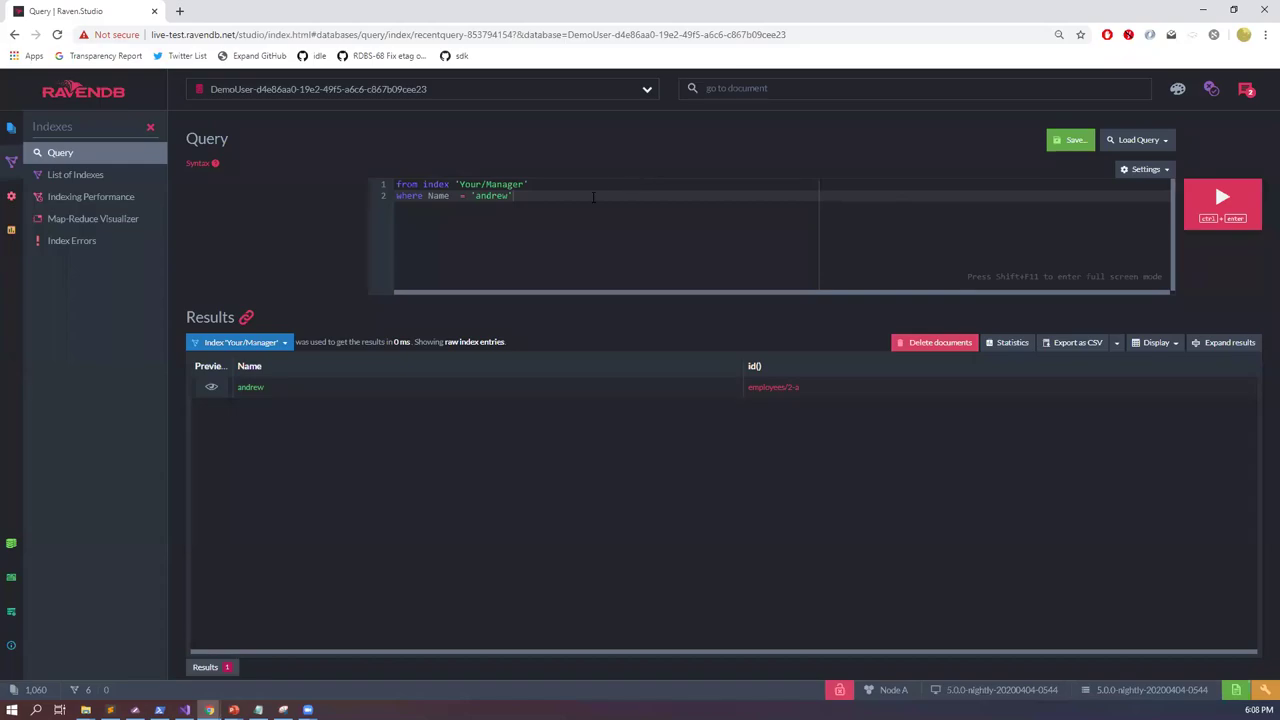
key("alt+Tab")
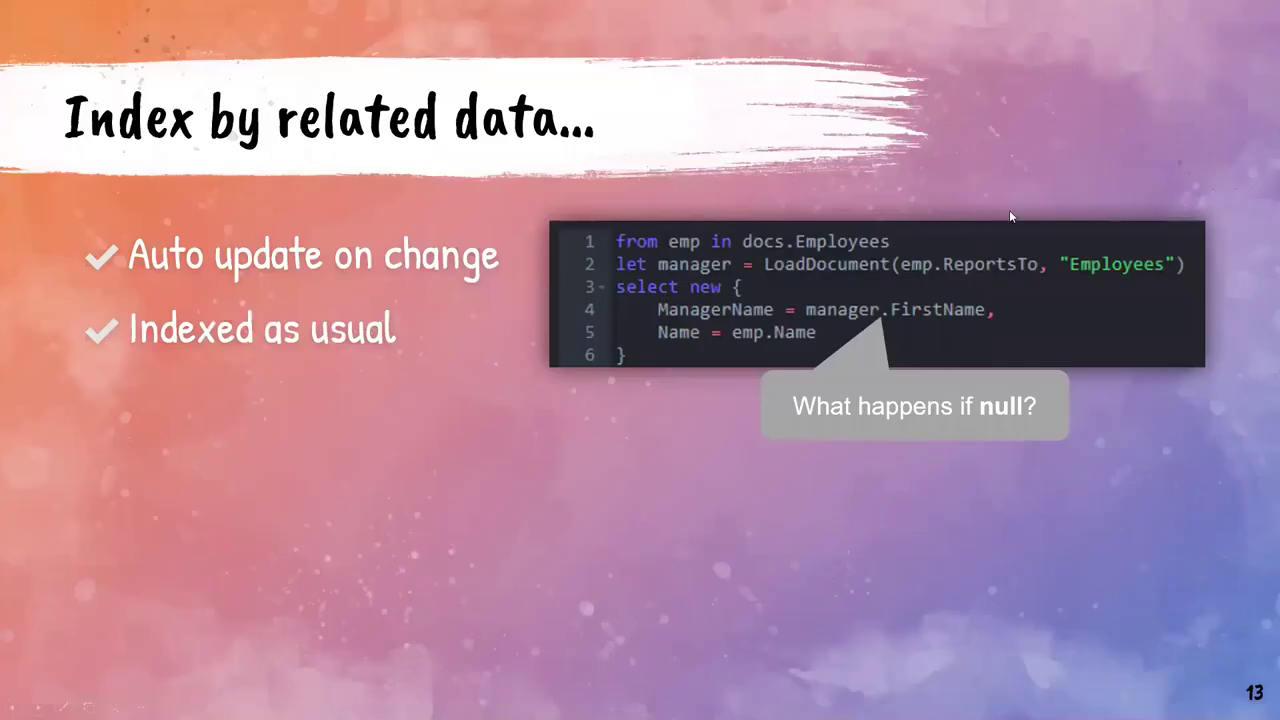
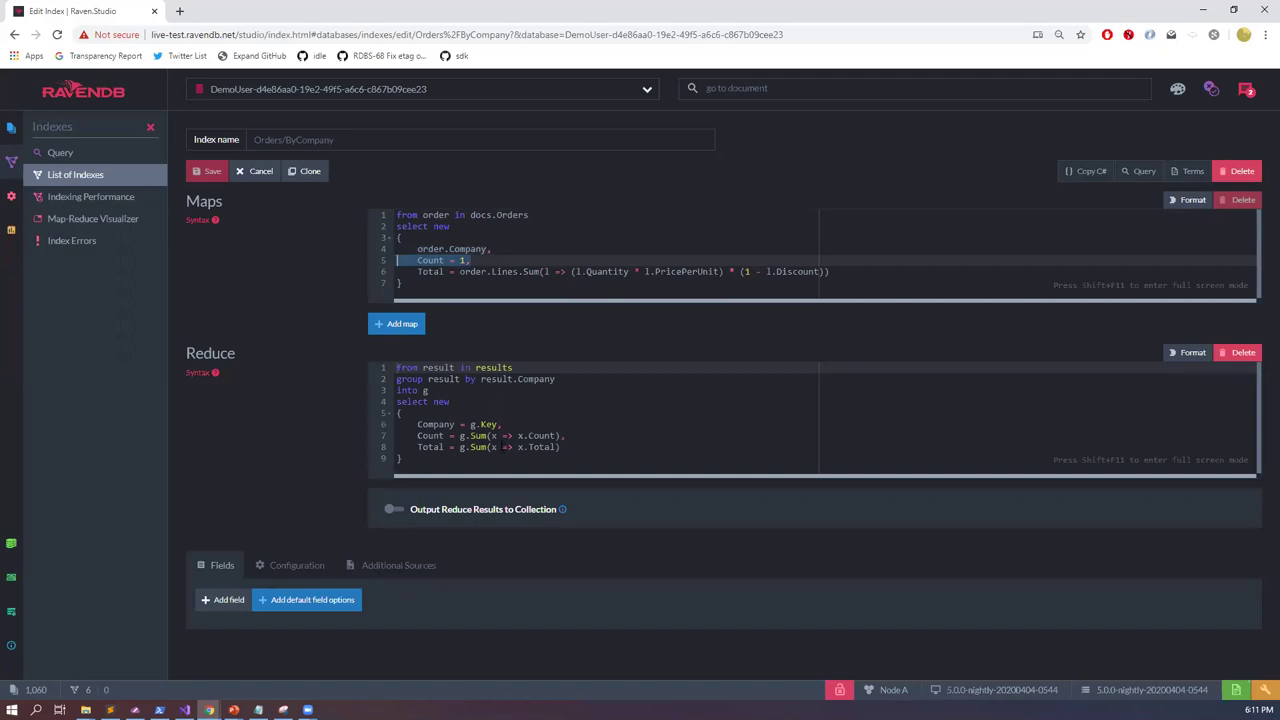
Step: Examine the Orders/ByCompany reduce function, its grouping by result.Company and the Count and Total sums
key("ctrl+a")
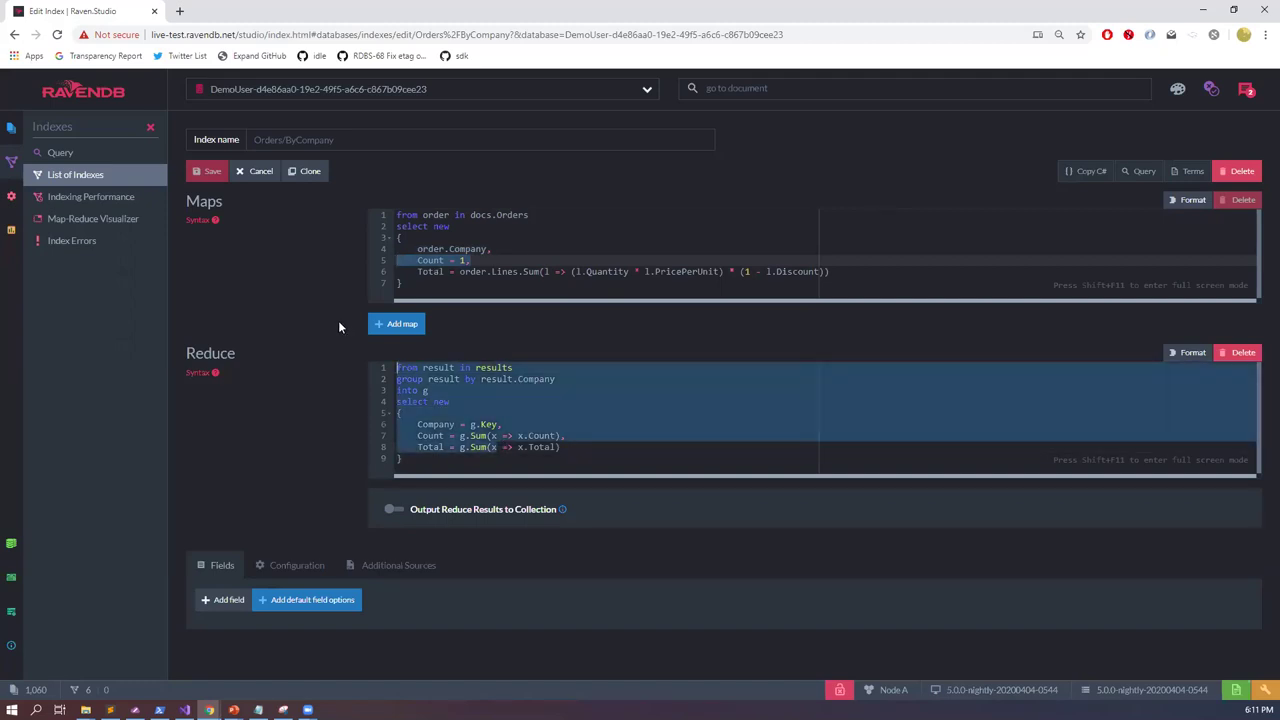
left_click(562, 379)
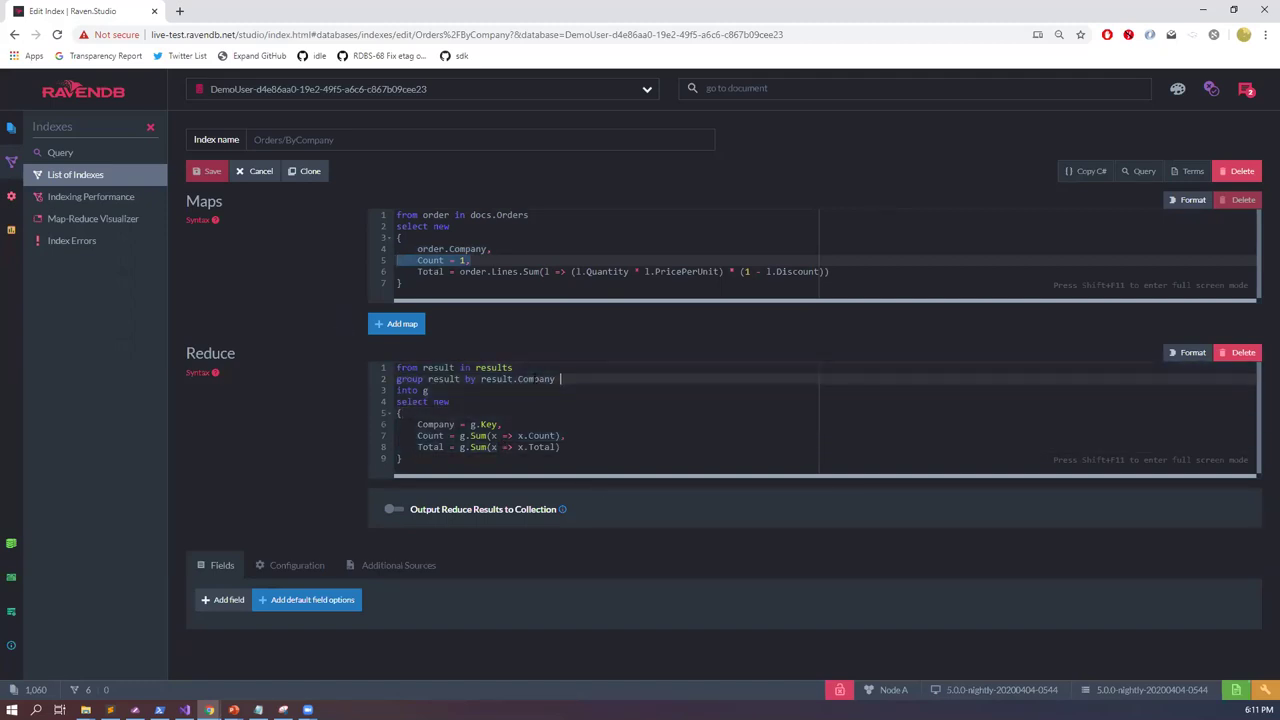
left_click_drag(561, 379, 478, 379)
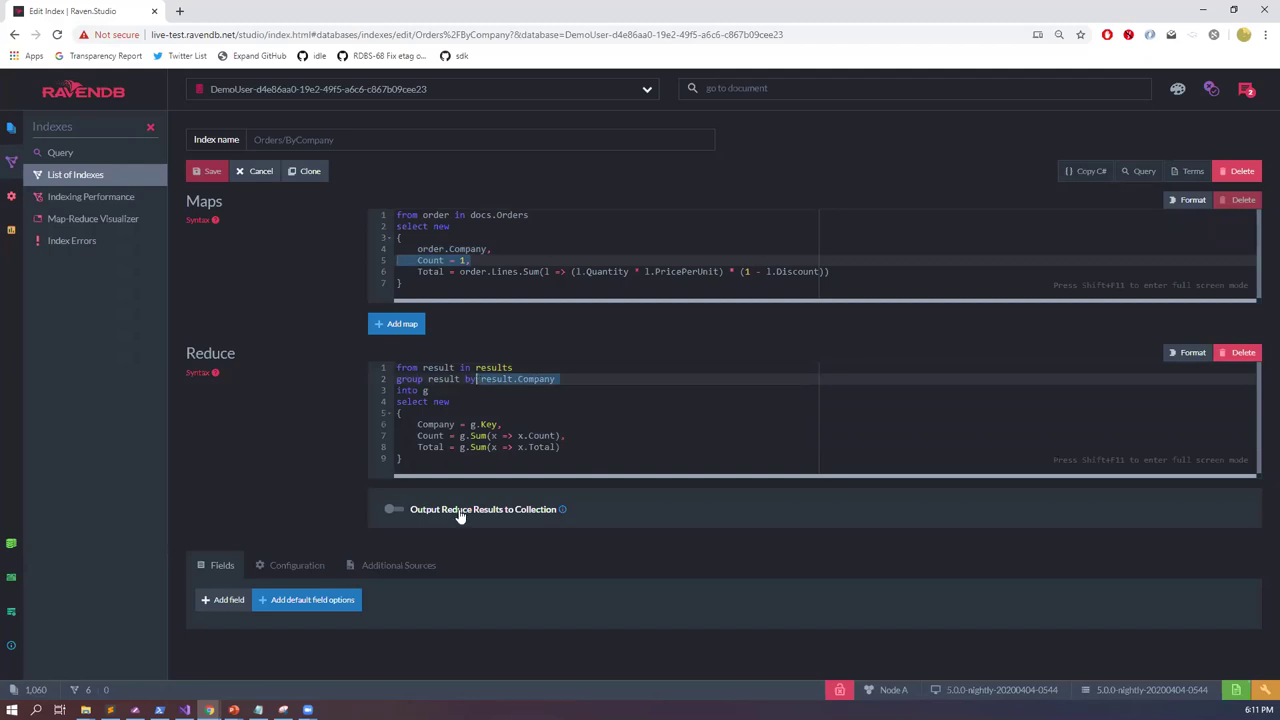
left_click_drag(398, 435, 580, 446)
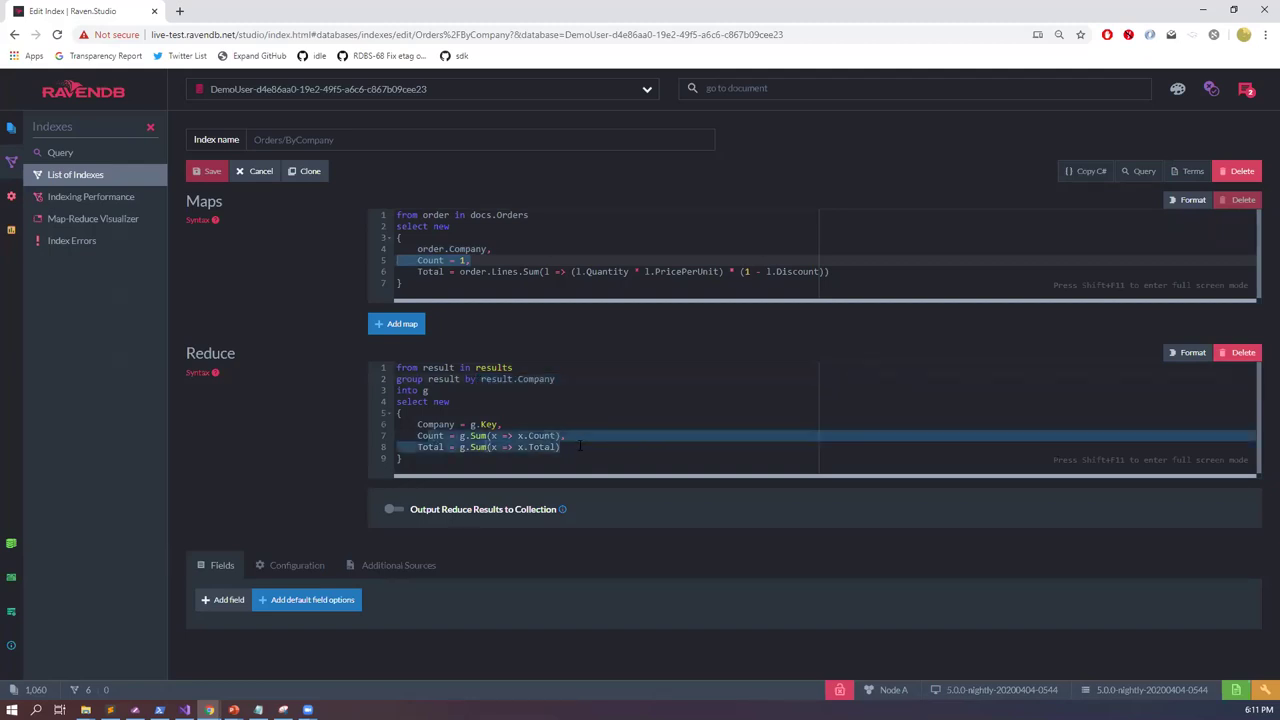
Step: Query the Orders/ByCompany index and examine Company, Count and Total in the preview of the first result
left_click(1122, 175)
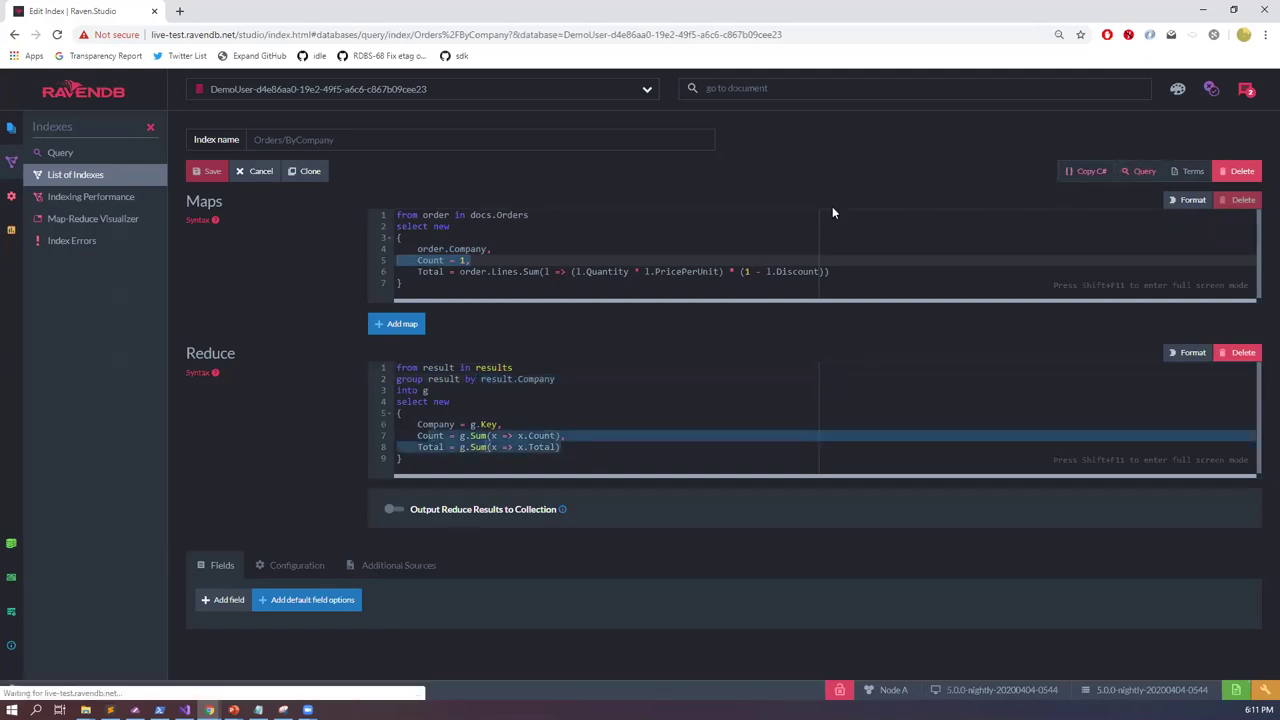
left_click(211, 387)
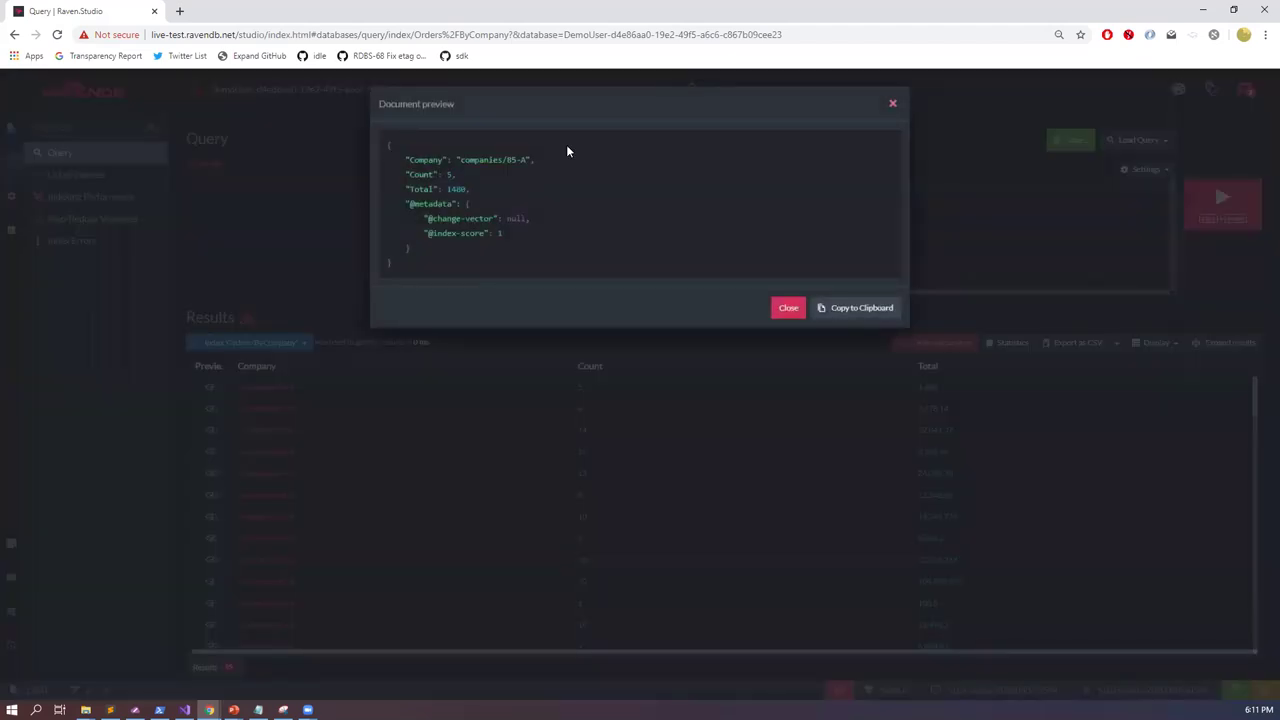
left_click_drag(437, 160, 578, 161)
left_click_drag(405, 174, 488, 178)
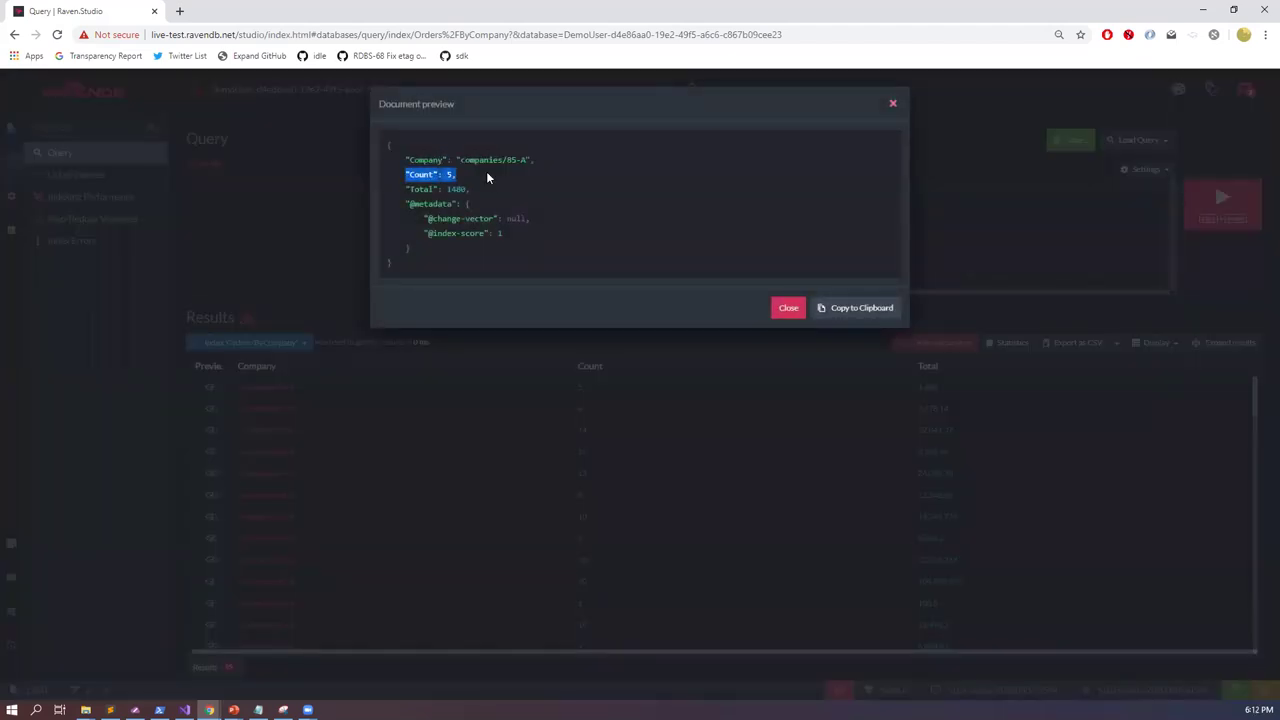
double_click(456, 189)
left_click(519, 218)
key("Escape")
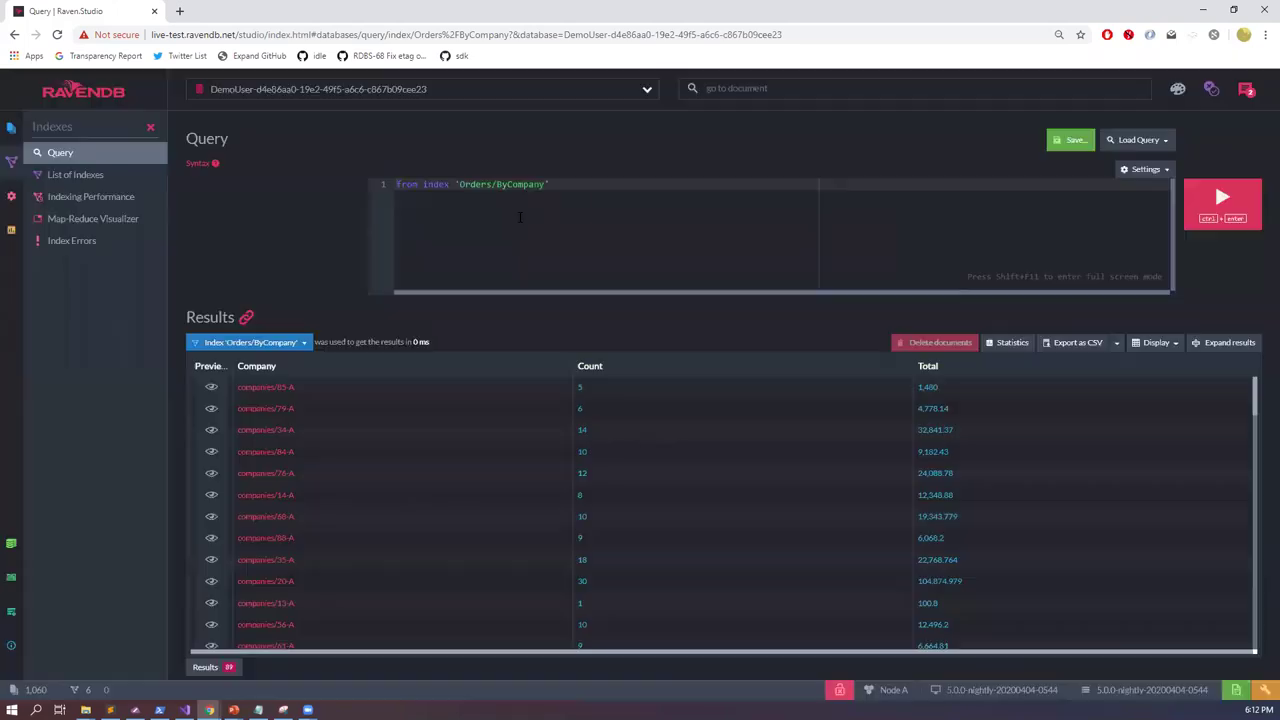
Step: Reopen the Orders/ByCompany index definition from the query results and review its map and reduce functions
left_click(289, 346)
left_click(289, 362)
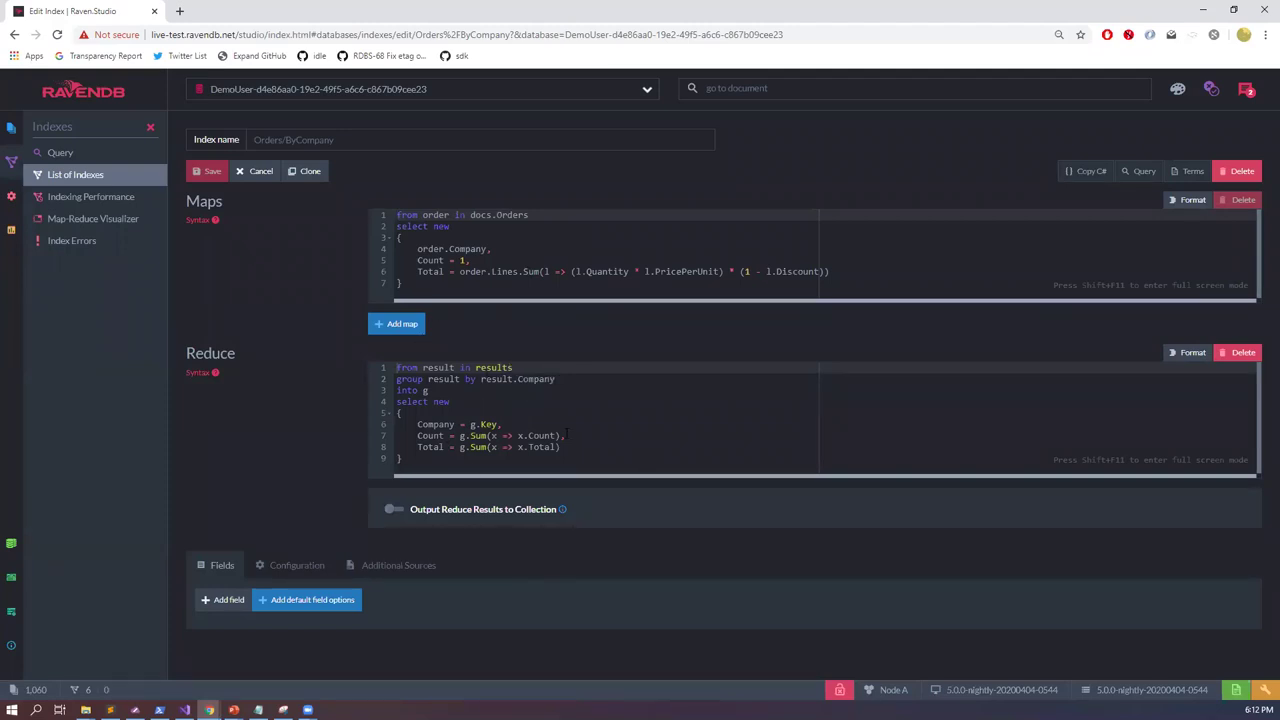
left_click(614, 410)
Step: Visualize the map-reduce structure of the Orders/ByCompany index for the document orders/1-a
left_click(129, 219)
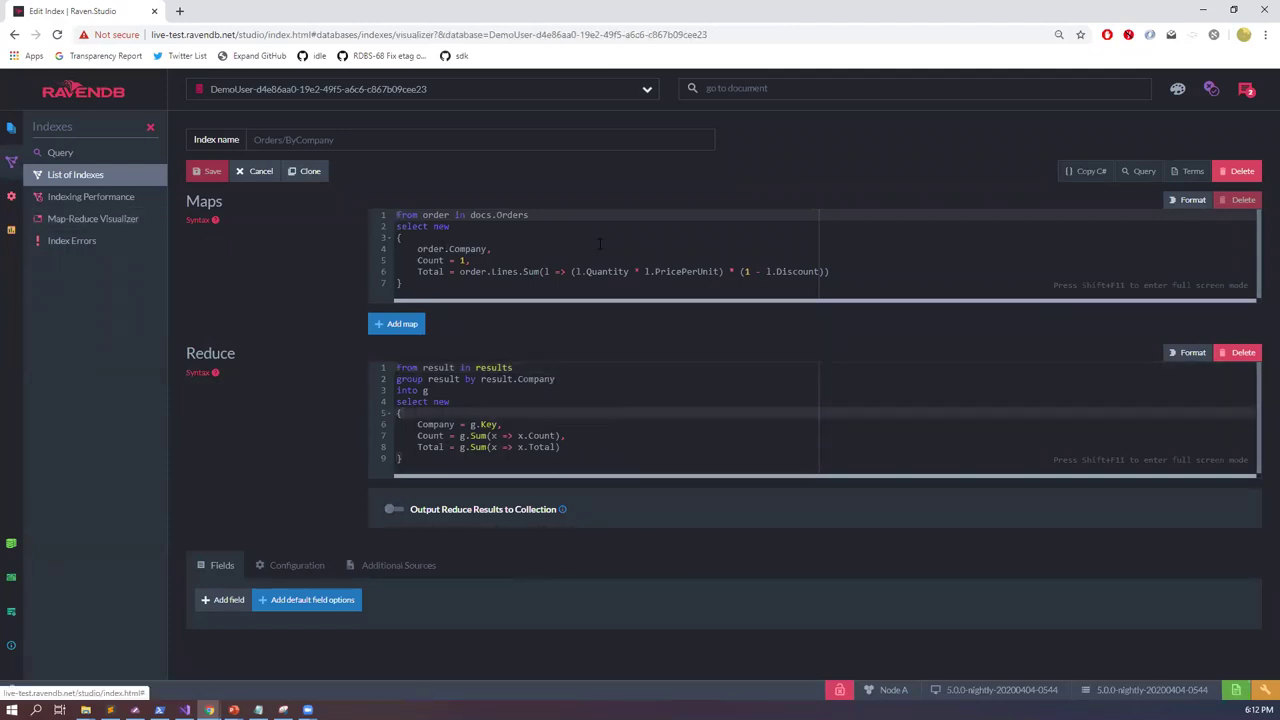
left_click(371, 144)
left_click(340, 165)
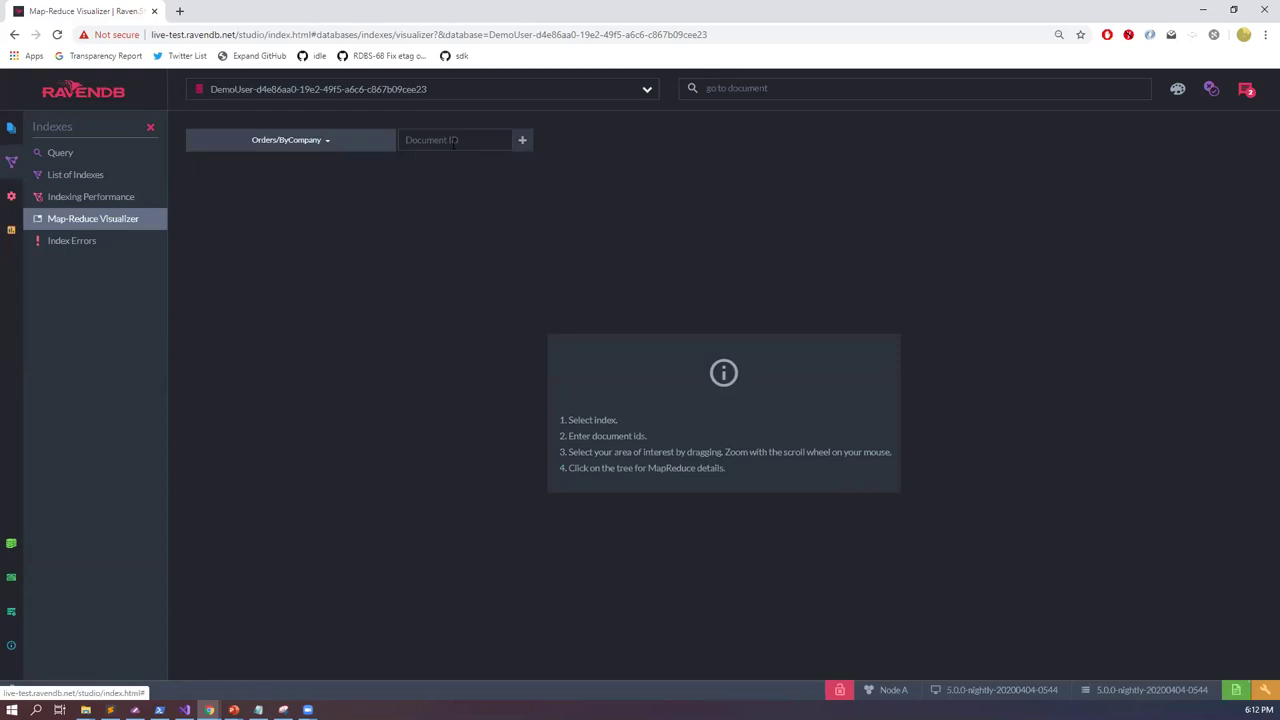
left_click(450, 140)
key("Return")
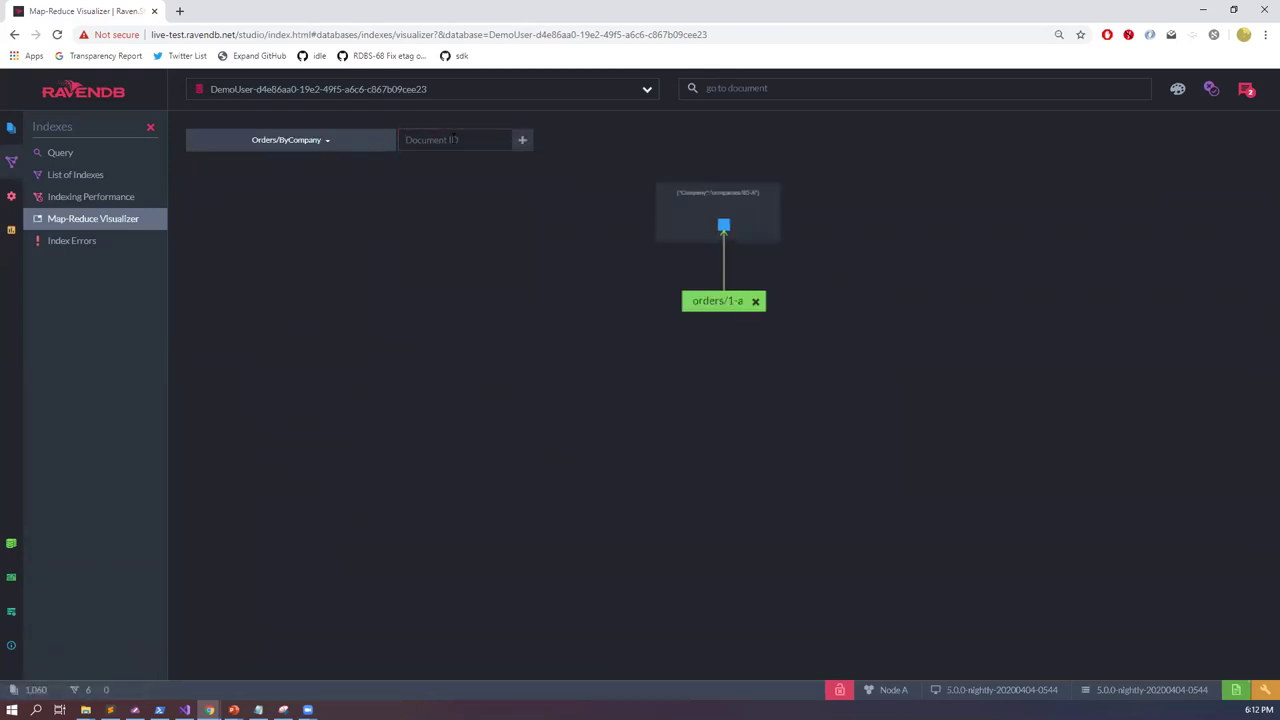
Step: Open the reduce tree for companies/85-A and examine the aggregation result and entries of page #550
scroll(720, 215, "up", 4)
left_click_drag(708, 209, 648, 269)
left_click(648, 269)
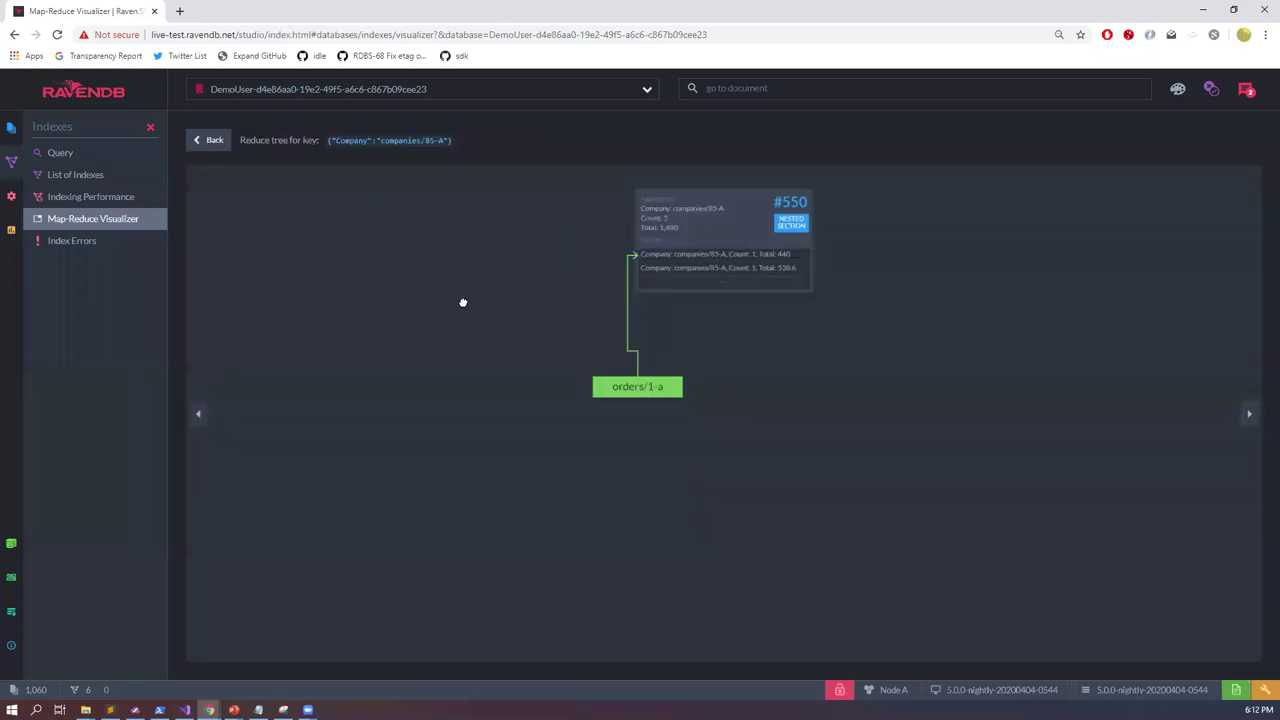
scroll(670, 378, "up", 3)
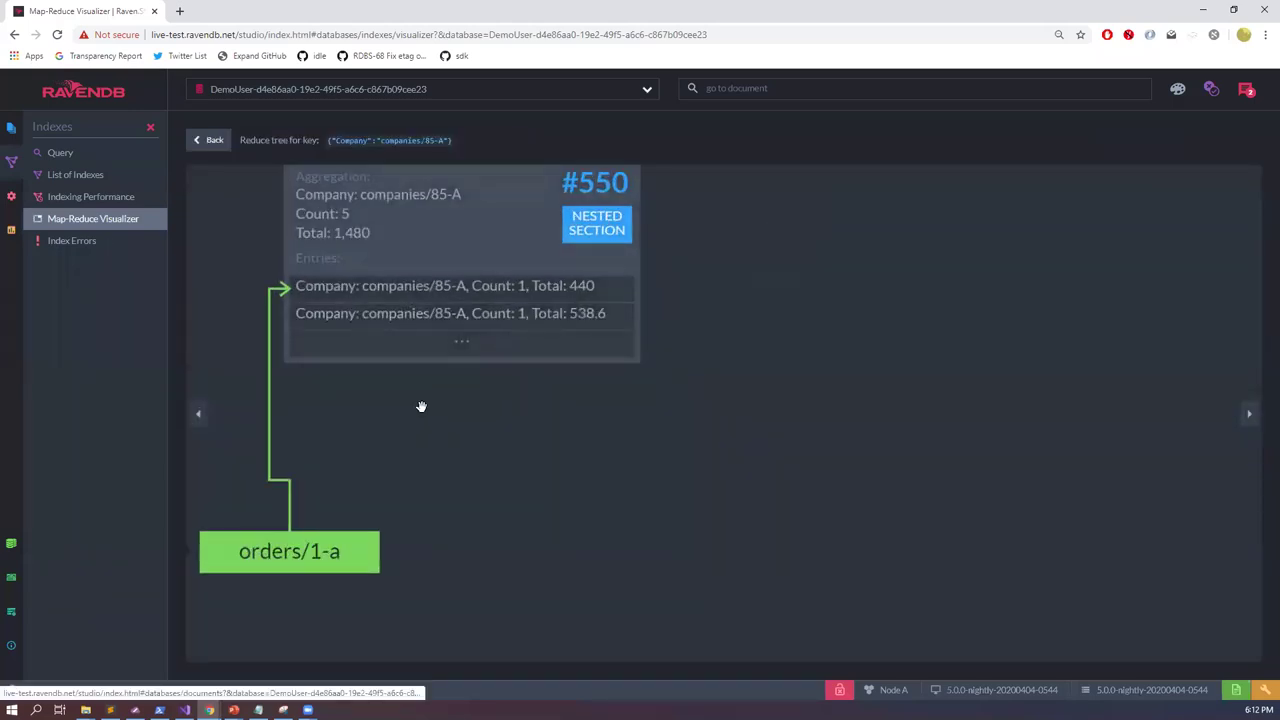
left_click_drag(420, 406, 685, 416)
left_click(713, 215)
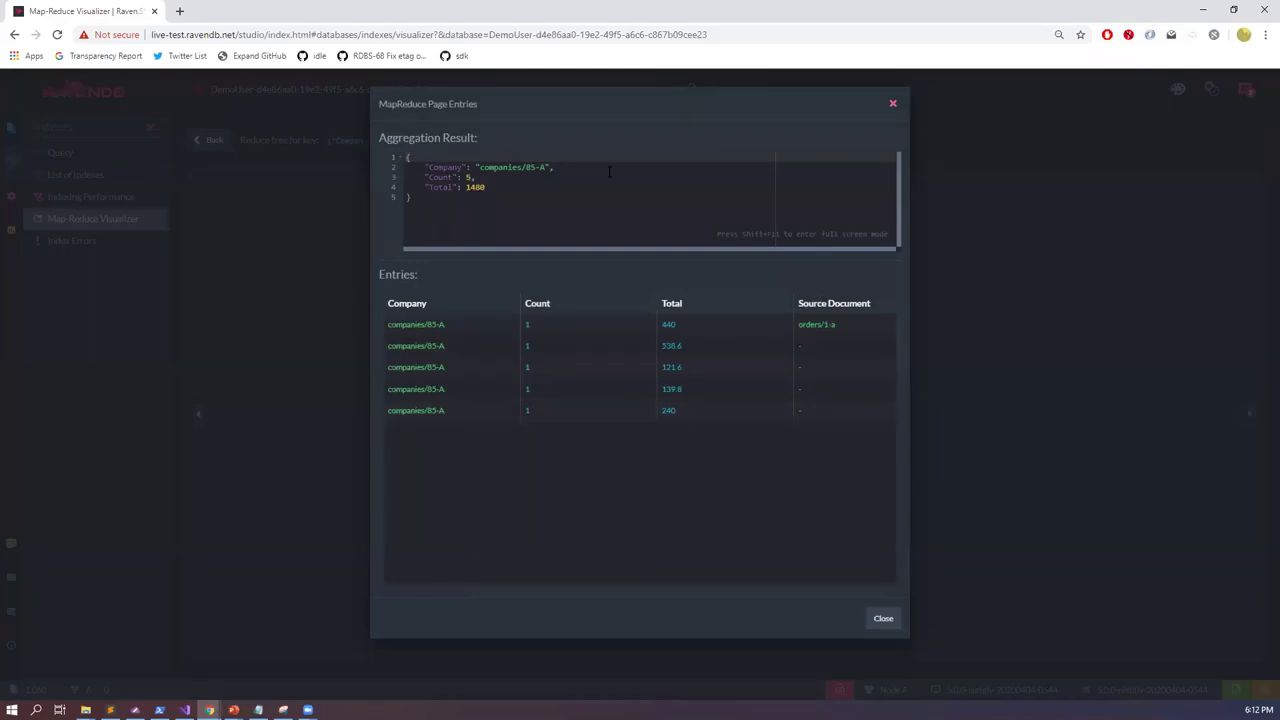
left_click_drag(424, 177, 516, 196)
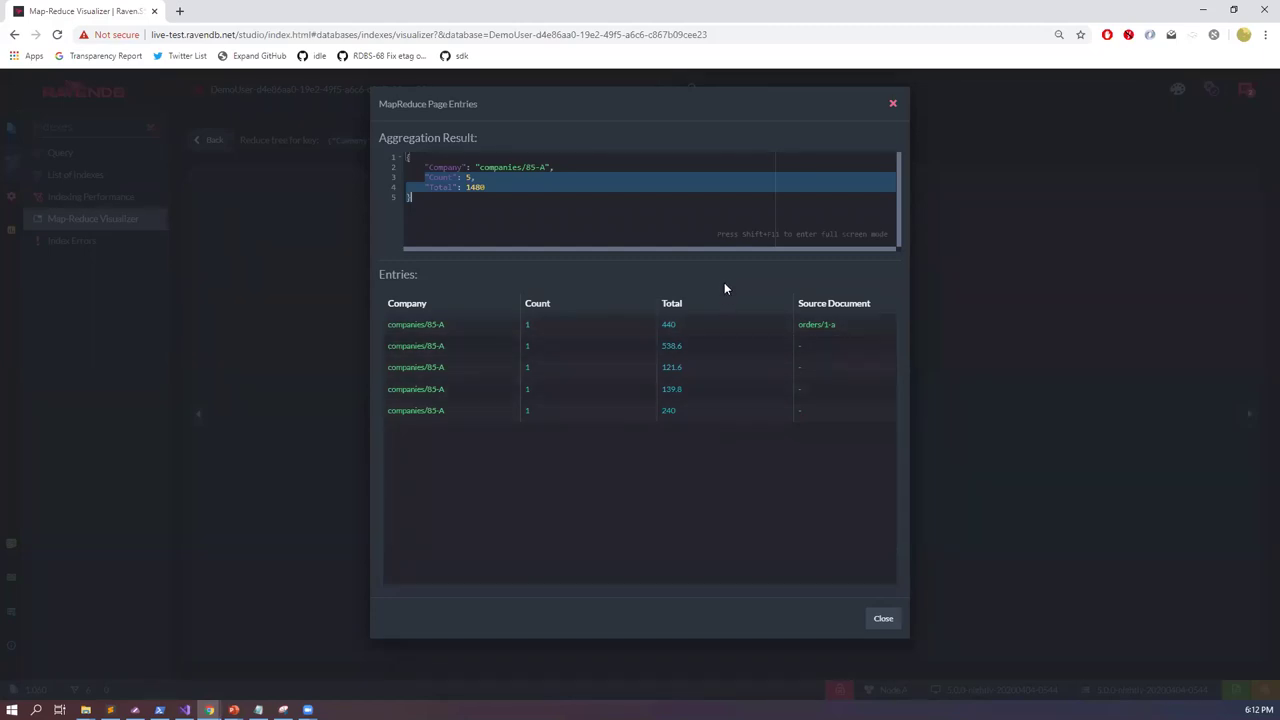
left_click_drag(565, 218, 326, 103)
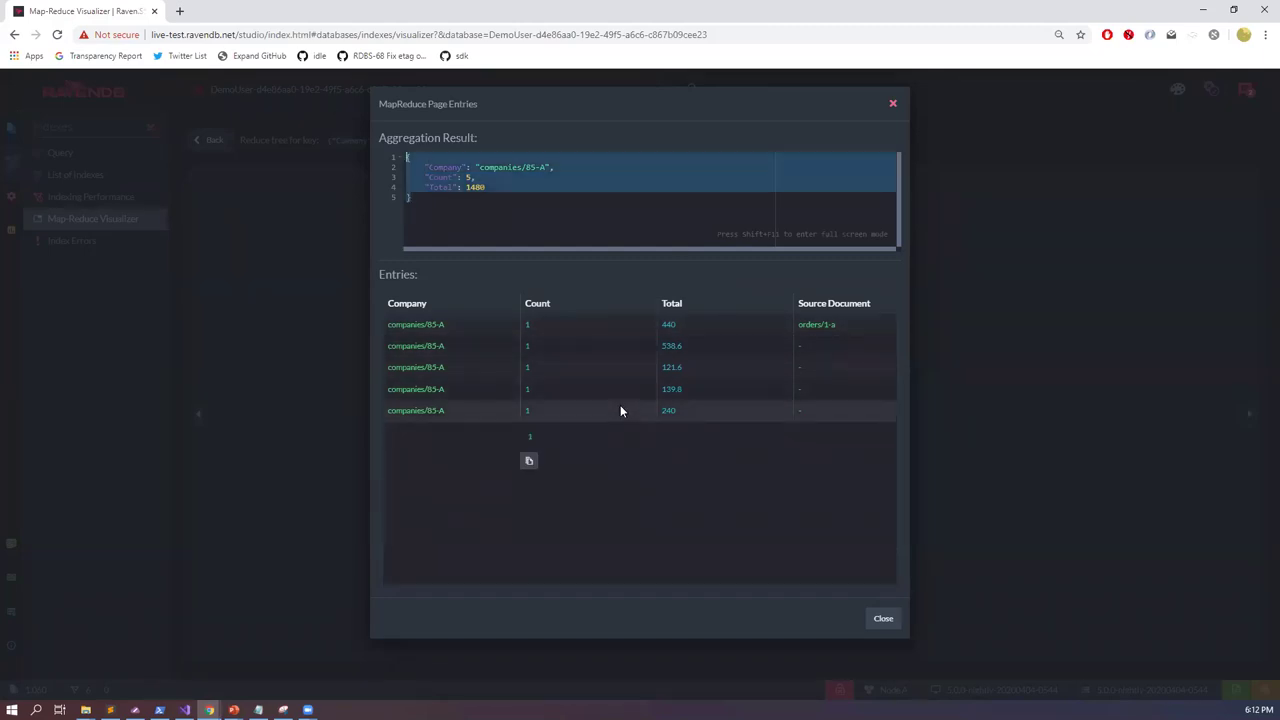
key("Escape")
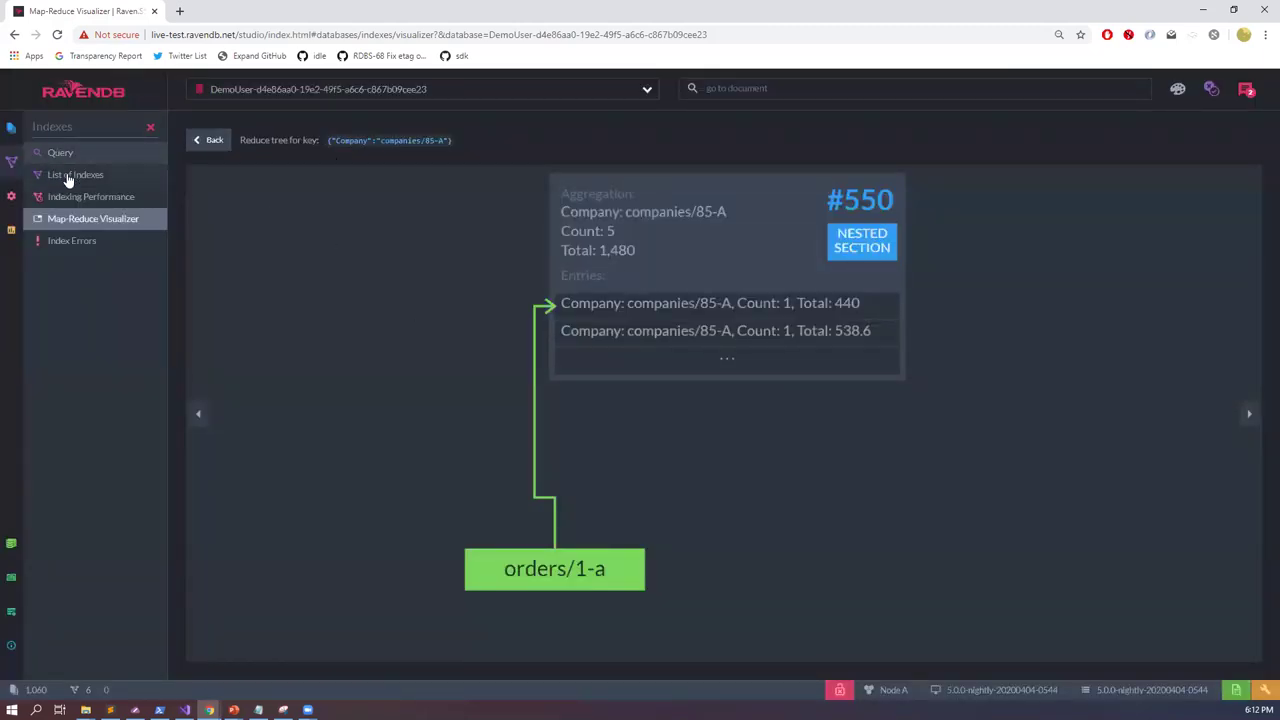
Step: Start a new patch that selects from Orders where Company = 'companies/85-A'
left_click(14, 127)
left_click(97, 484)
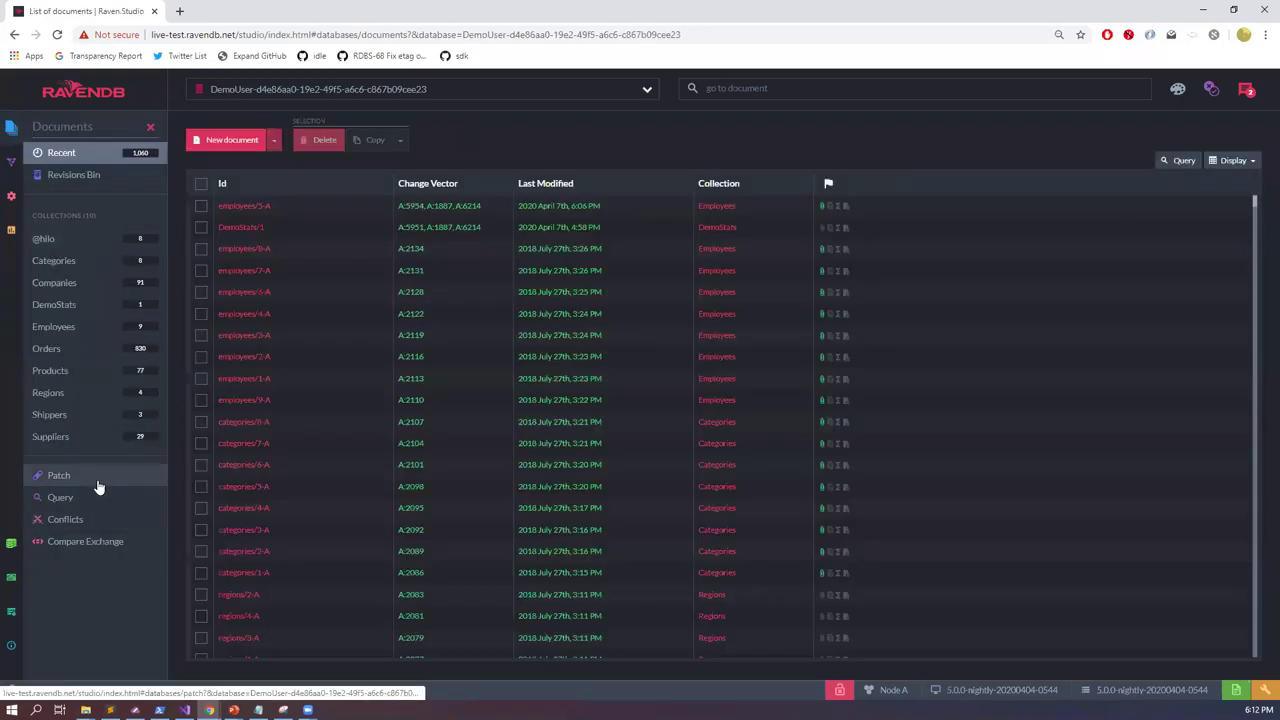
left_click(666, 228)
type("from ")
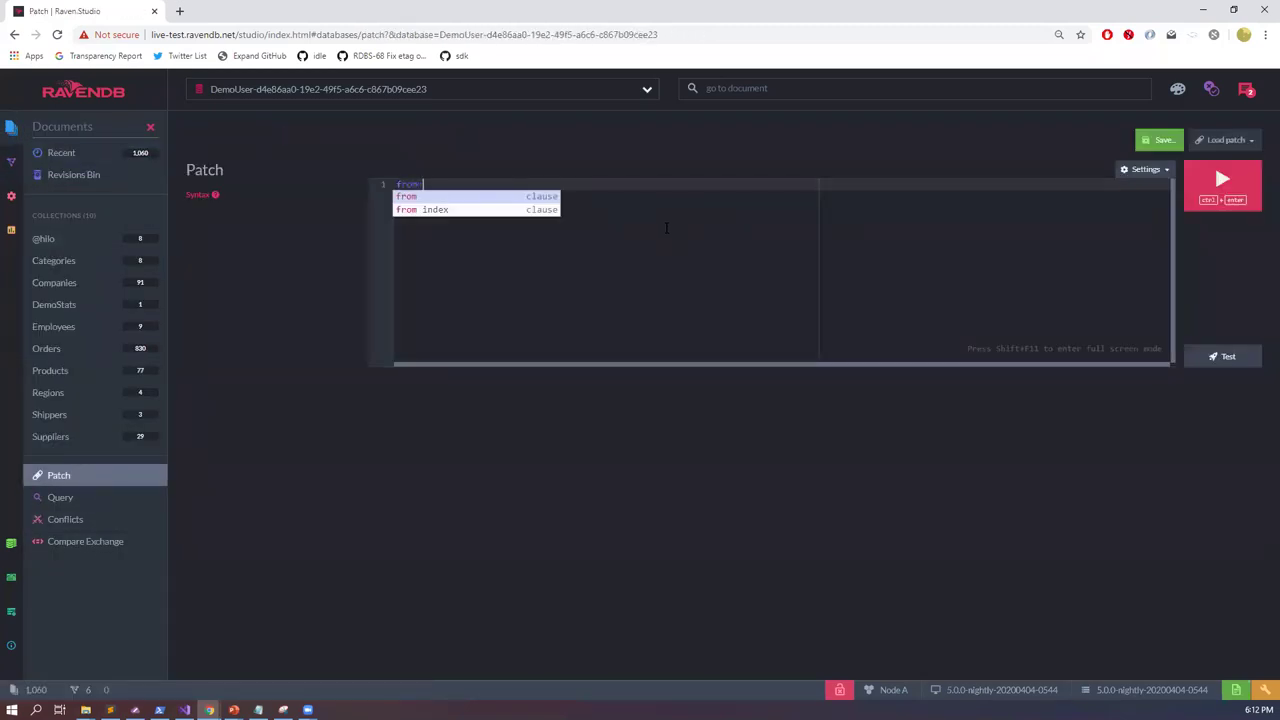
type("Or")
key("Return")
key("Return")
type("where co")
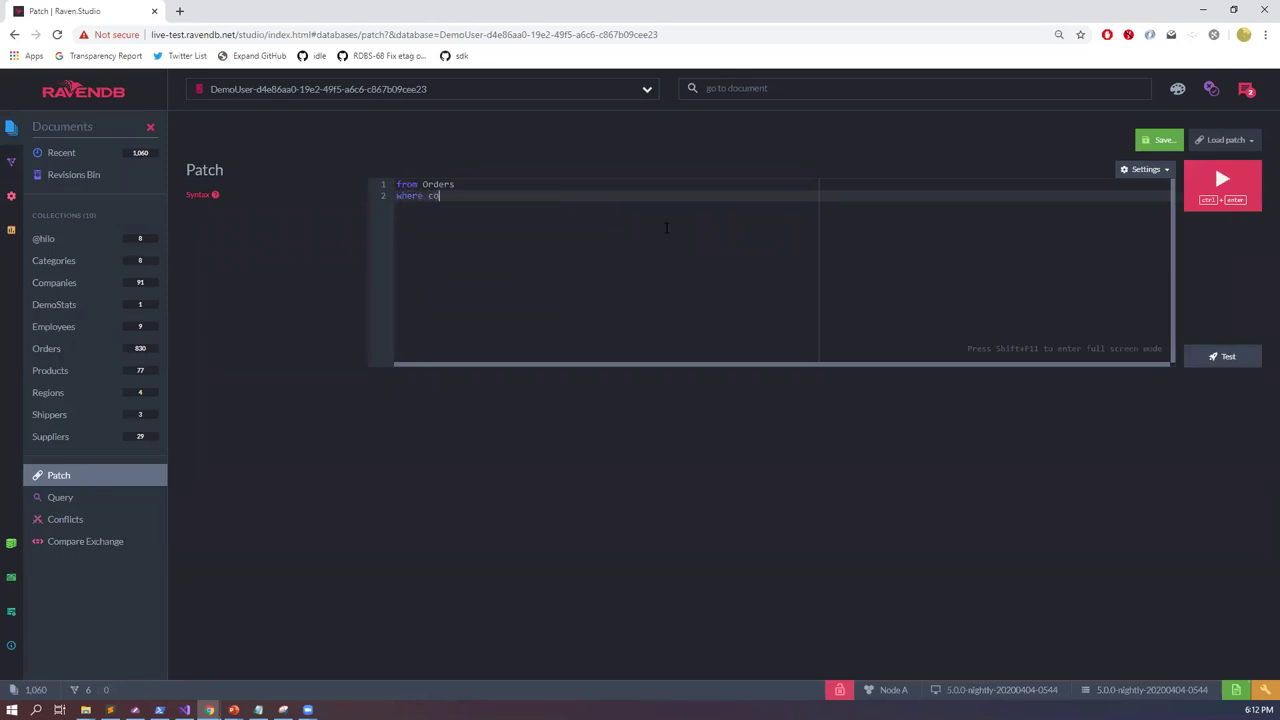
type("mp")
key("Return")
type("= 'companies/85-A'")
key("Return")
Step: Add an update block with a for loop running i from 0 to below 100 that calls put("orders/", this)
type("update {")
key("Return")
type("for")
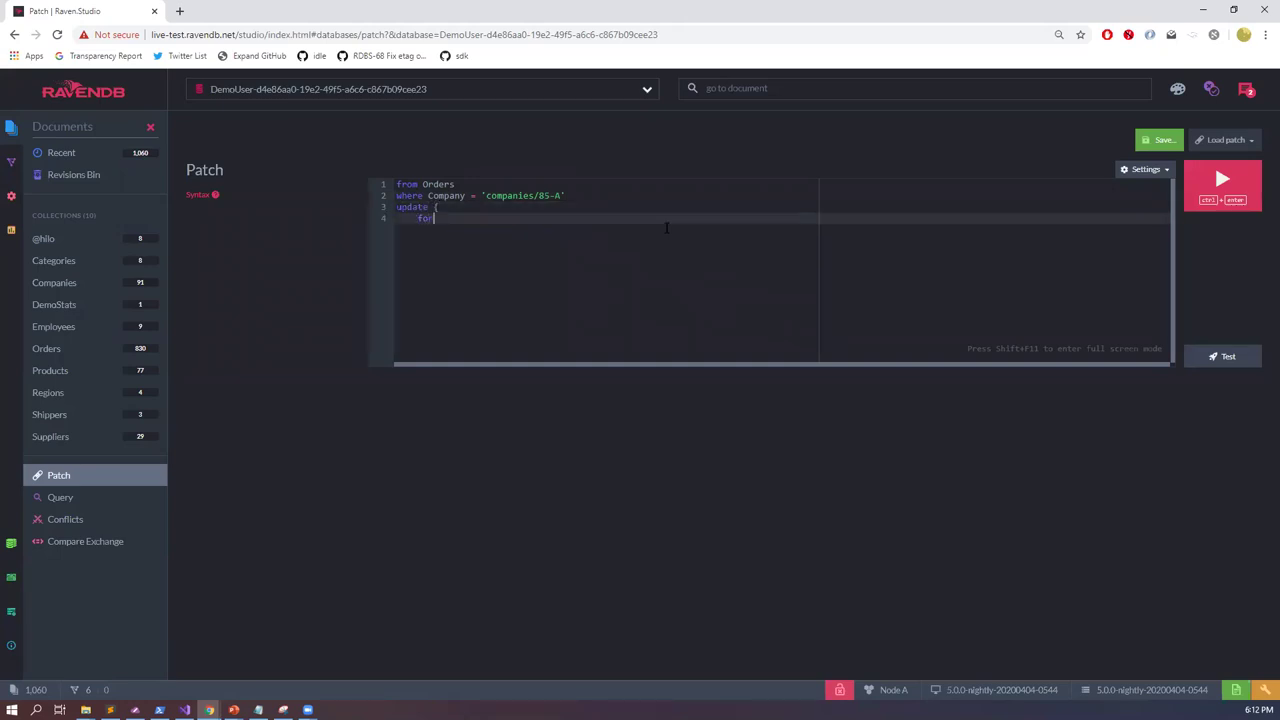
type(" (var i =0; i<100; i++){")
key("Return")
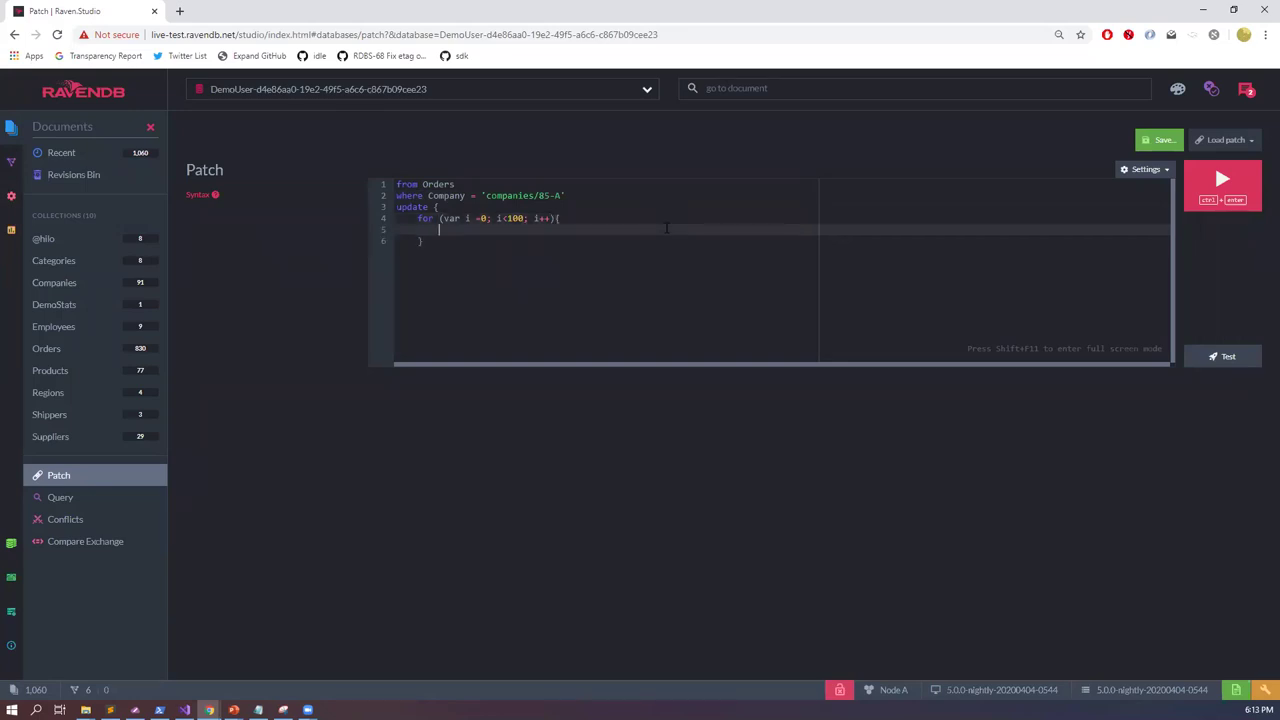
type("put(\"orders/\", this);")
key("Down")
key("Return")
type("}")
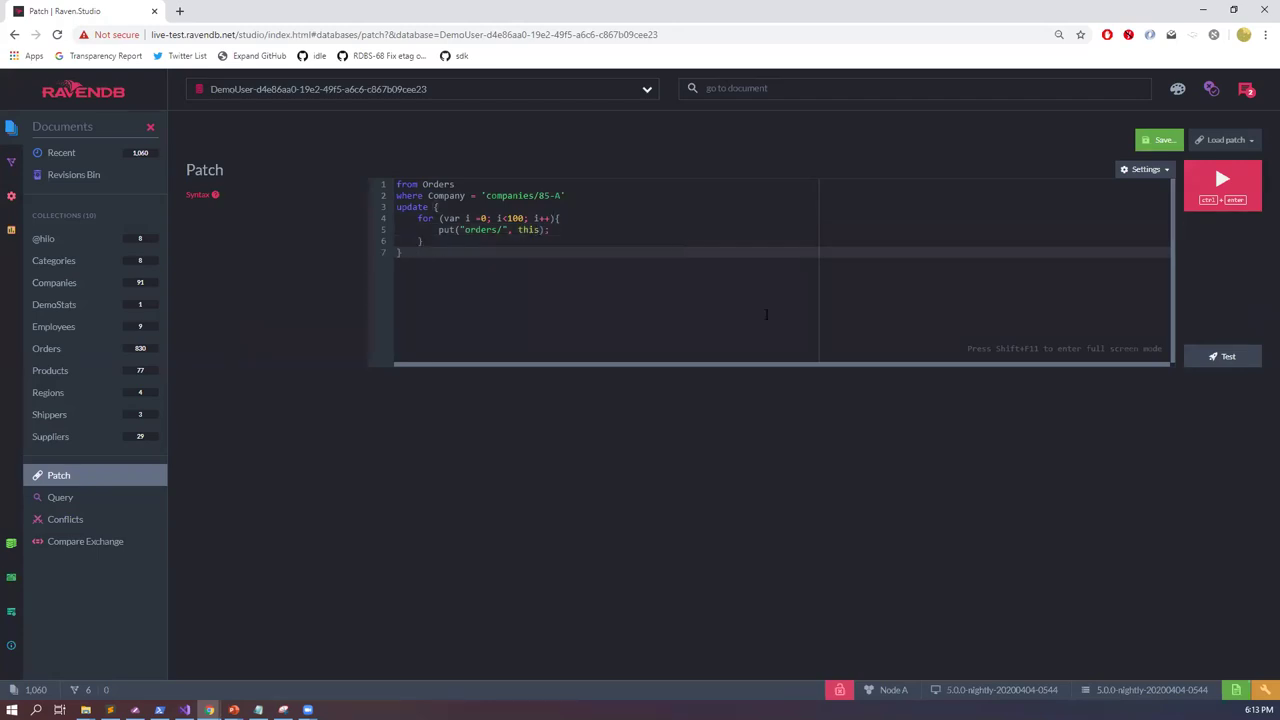
Step: Run the patch on the matching orders and dismiss its progress details
left_click(1222, 185)
left_click(786, 184)
left_click(884, 349)
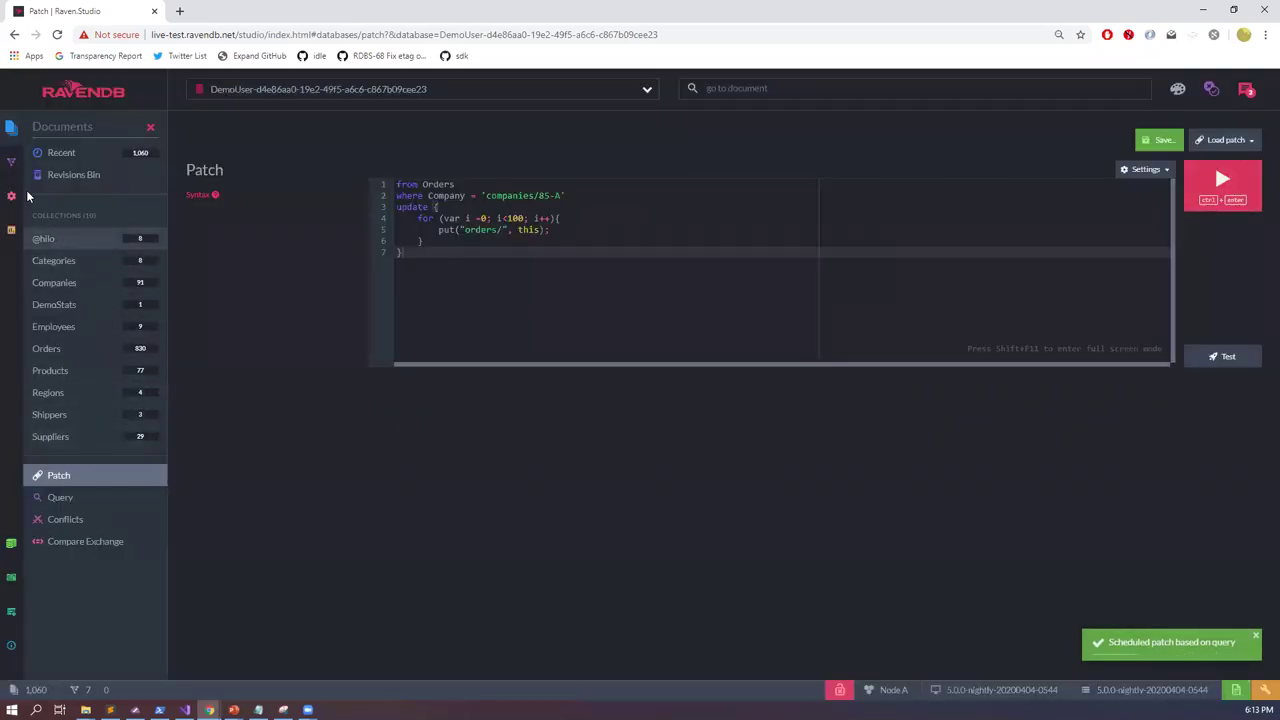
Step: Visualize the Orders/ByCompany map-reduce index for the first suggested order document and open the companies/85-A reduce tree
left_click(11, 162)
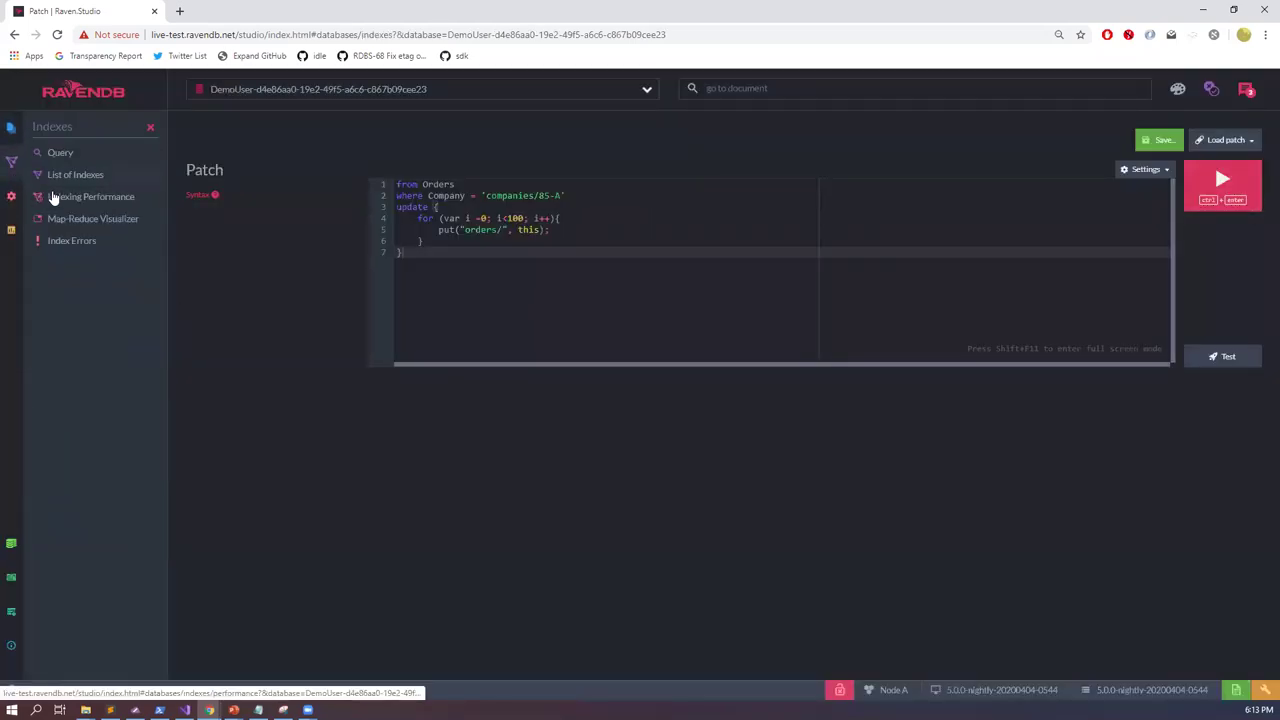
left_click(57, 196)
left_click(100, 218)
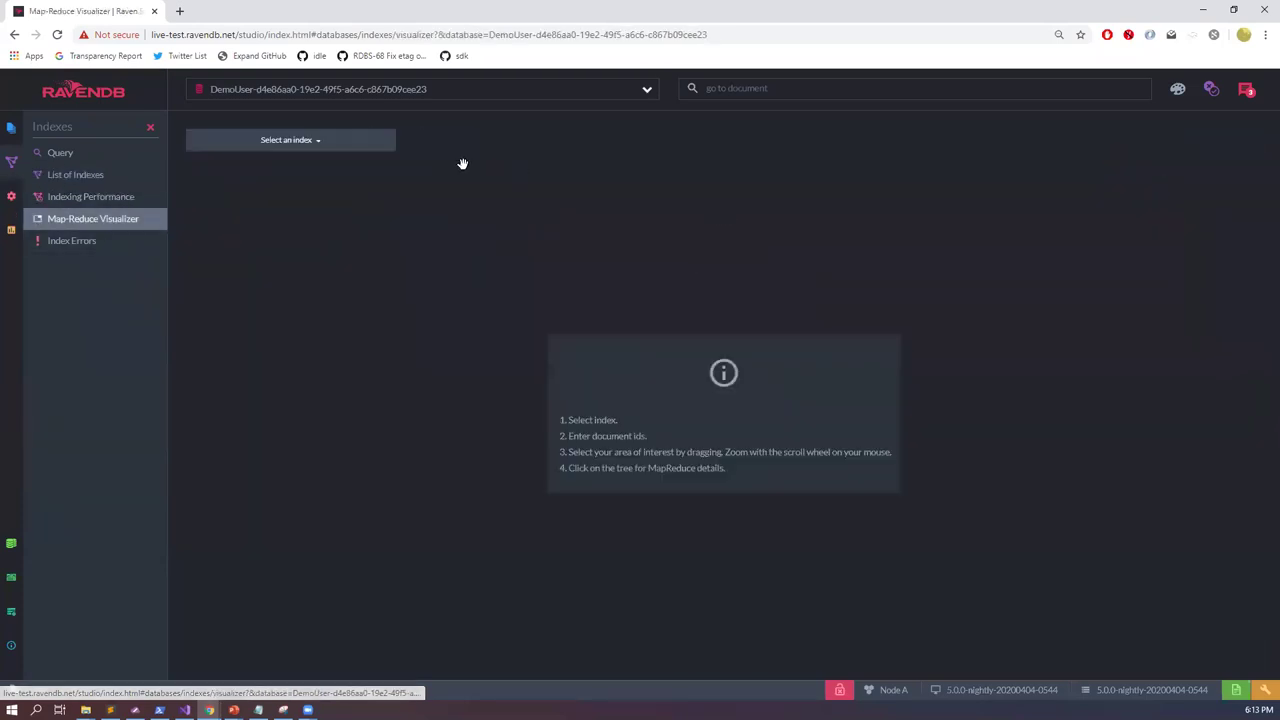
left_click(300, 140)
left_click(330, 162)
left_click(444, 145)
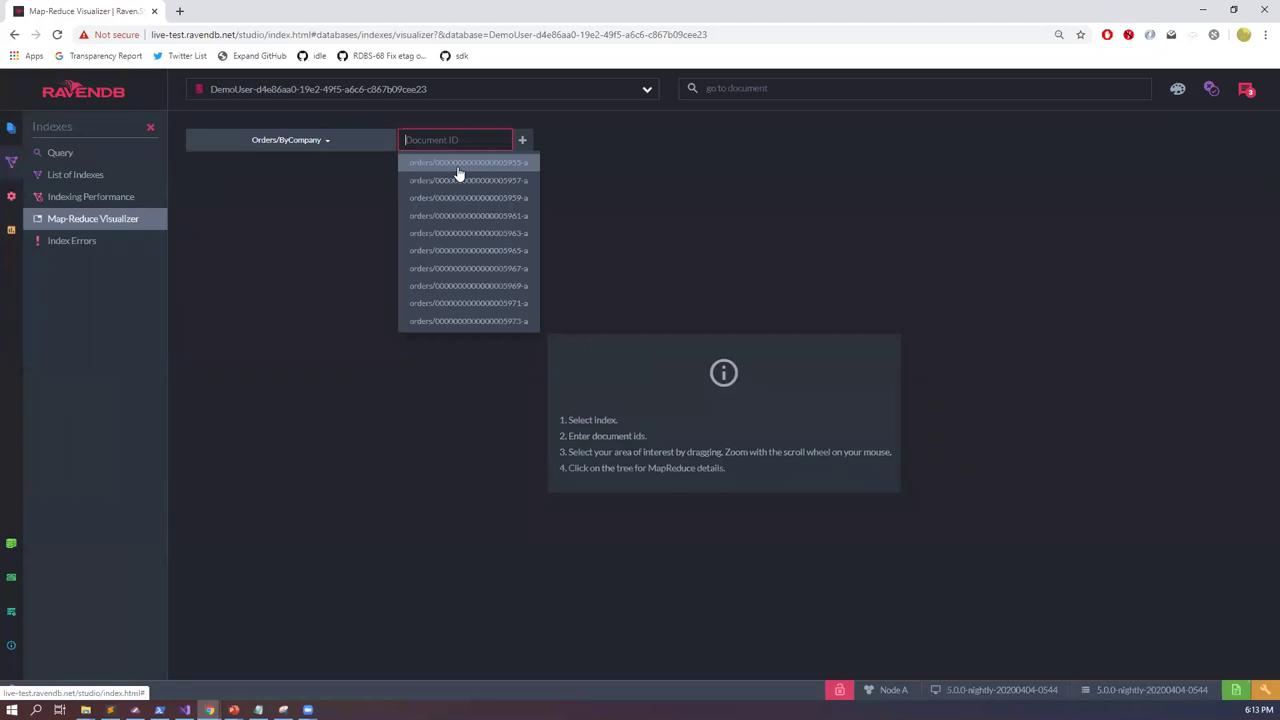
left_click(458, 170)
left_click(731, 208)
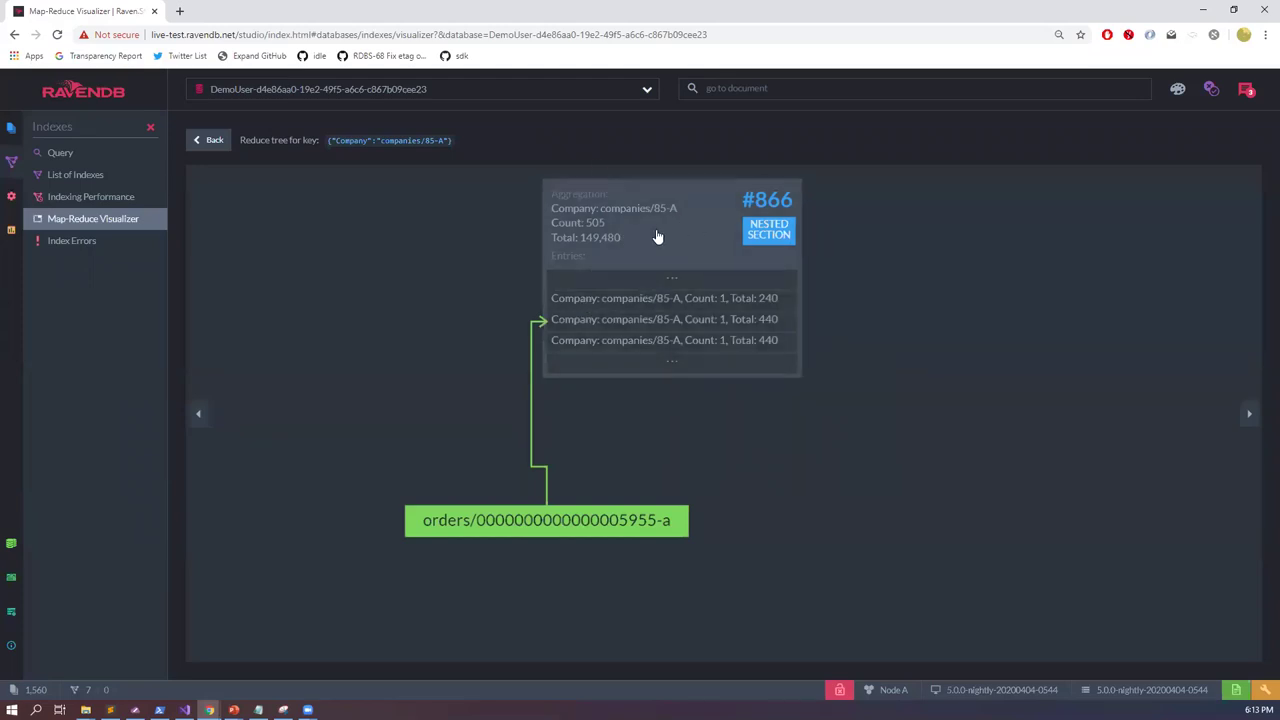
Step: Open the same Map-Reduce Visualizer address in a second browser tab and return to the original tab
key("ctrl+l")
key("ctrl+c")
key("ctrl+t")
key("ctrl+v")
key("Return")
key("ctrl+shift+Tab")
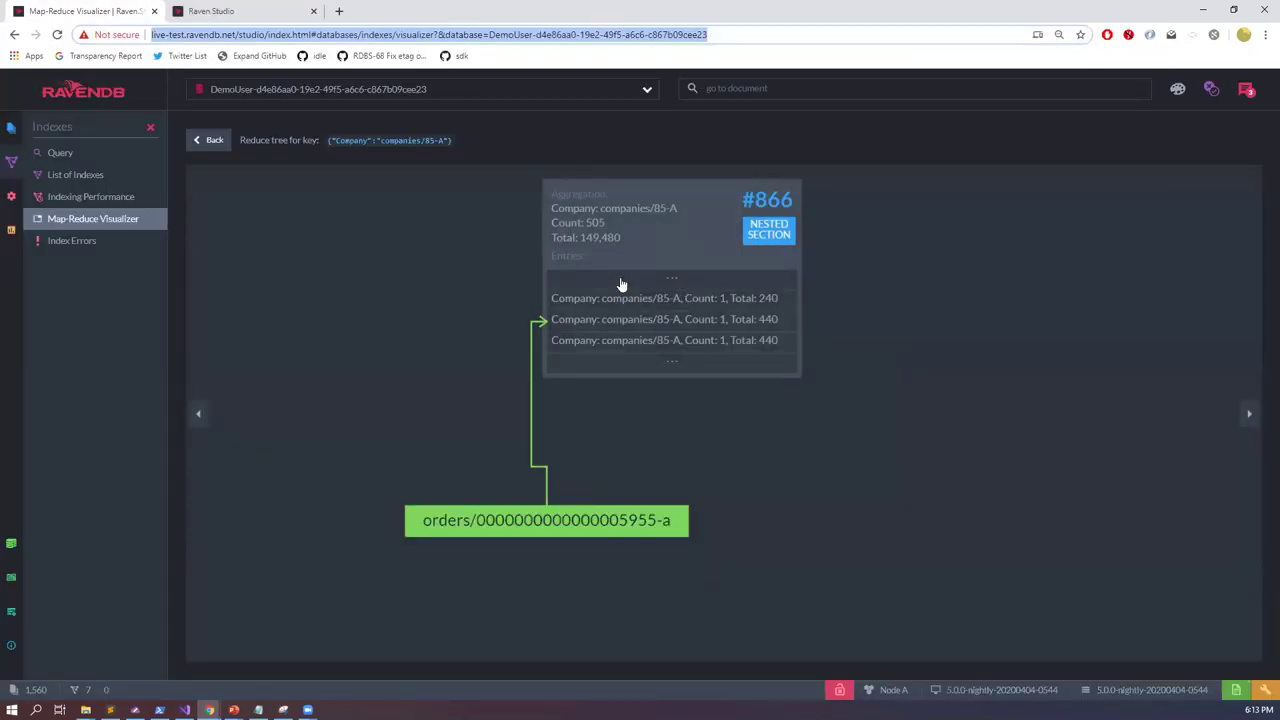
Step: Examine the aggregation result and entries of page #866 for companies/85-A
left_click(666, 222)
left_click(641, 239)
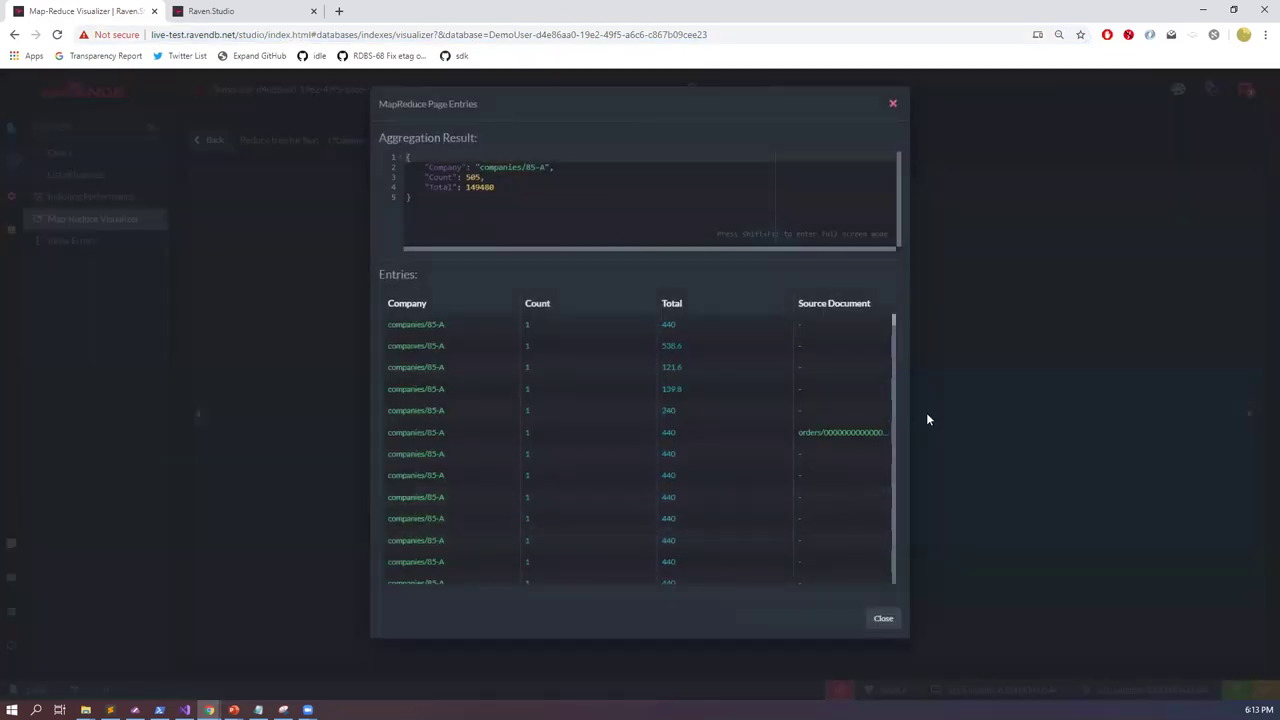
left_click_drag(517, 193, 406, 167)
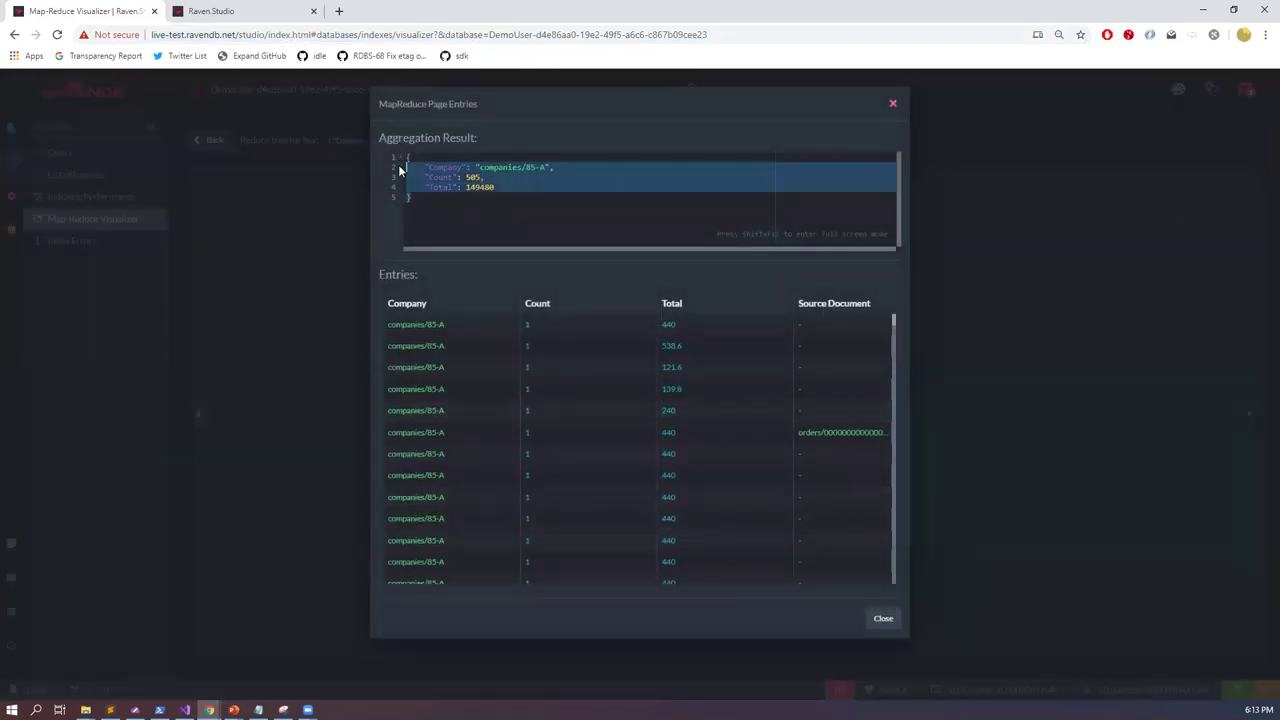
left_click(489, 216)
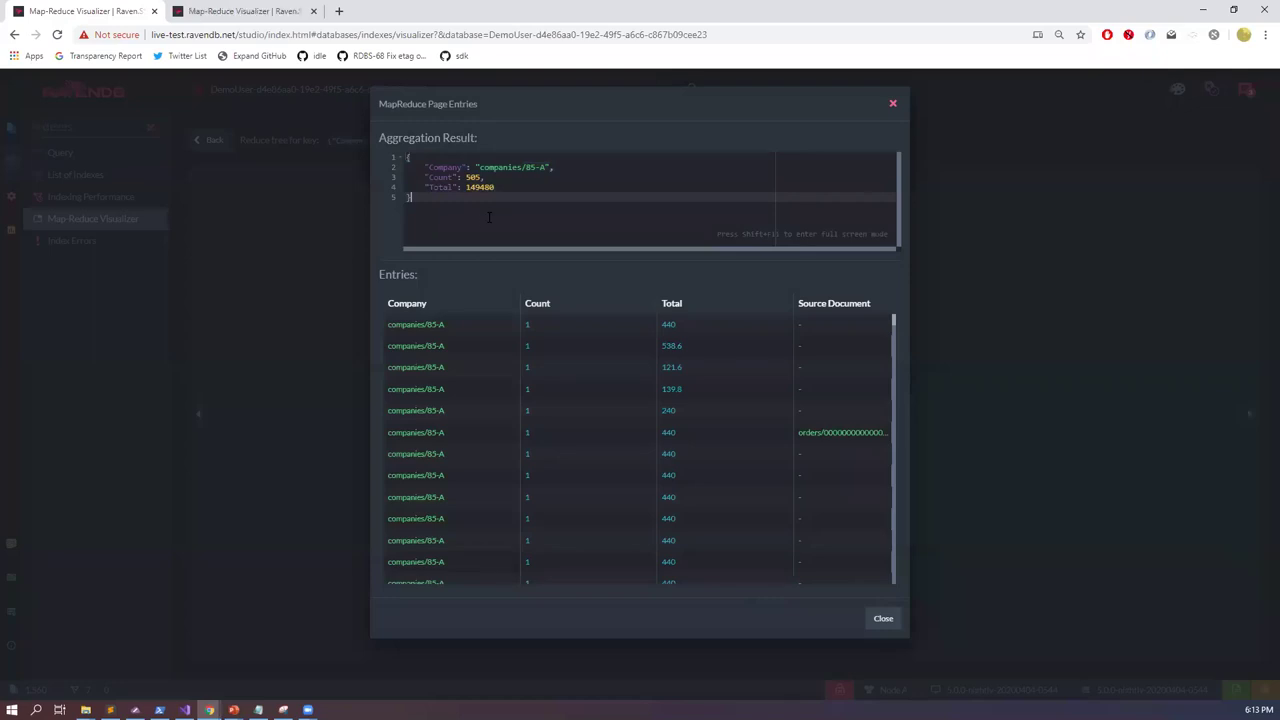
key("super+shift+s")
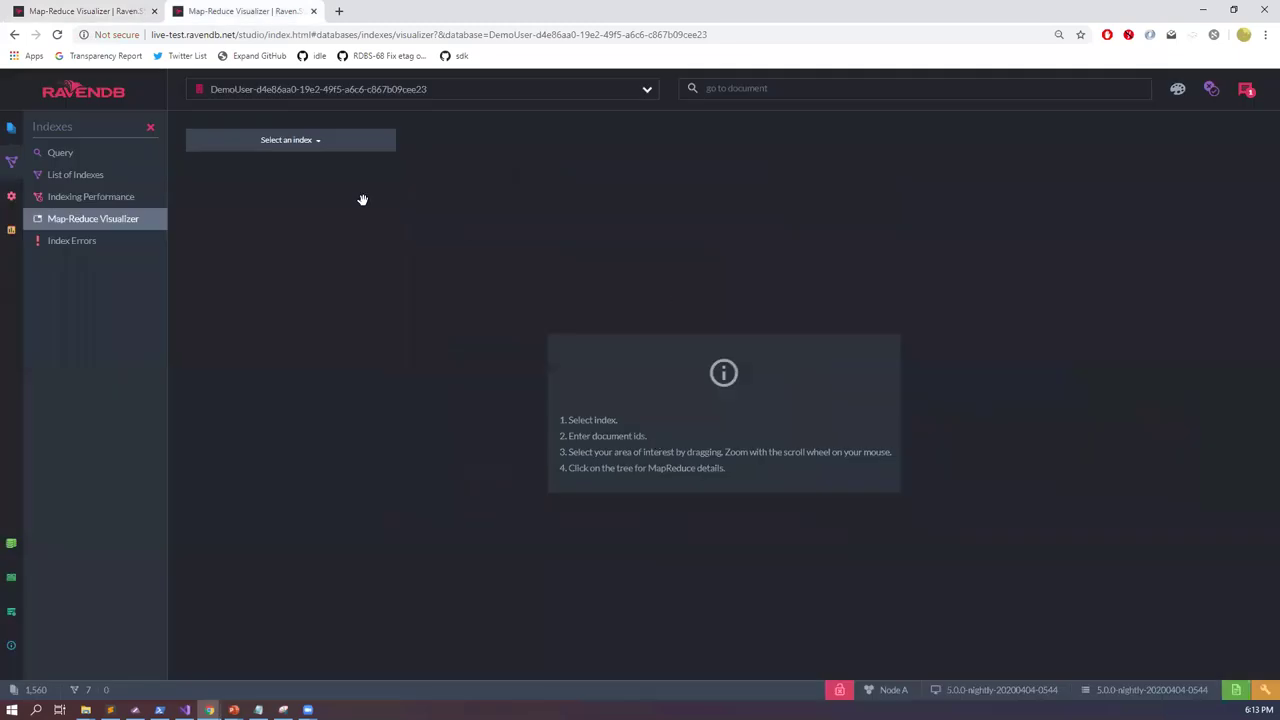
Step: In the second browser tab, visualize Orders/ByCompany for the first suggested order document
left_click(335, 145)
left_click(370, 175)
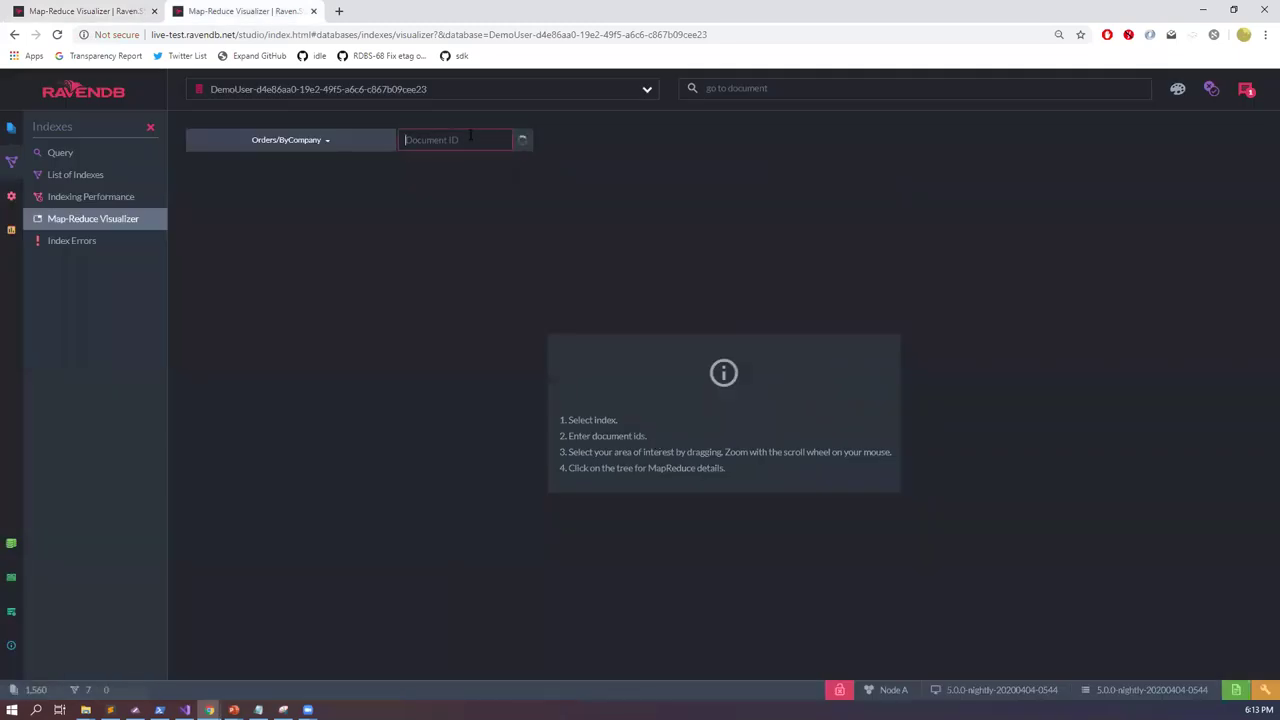
left_click(471, 169)
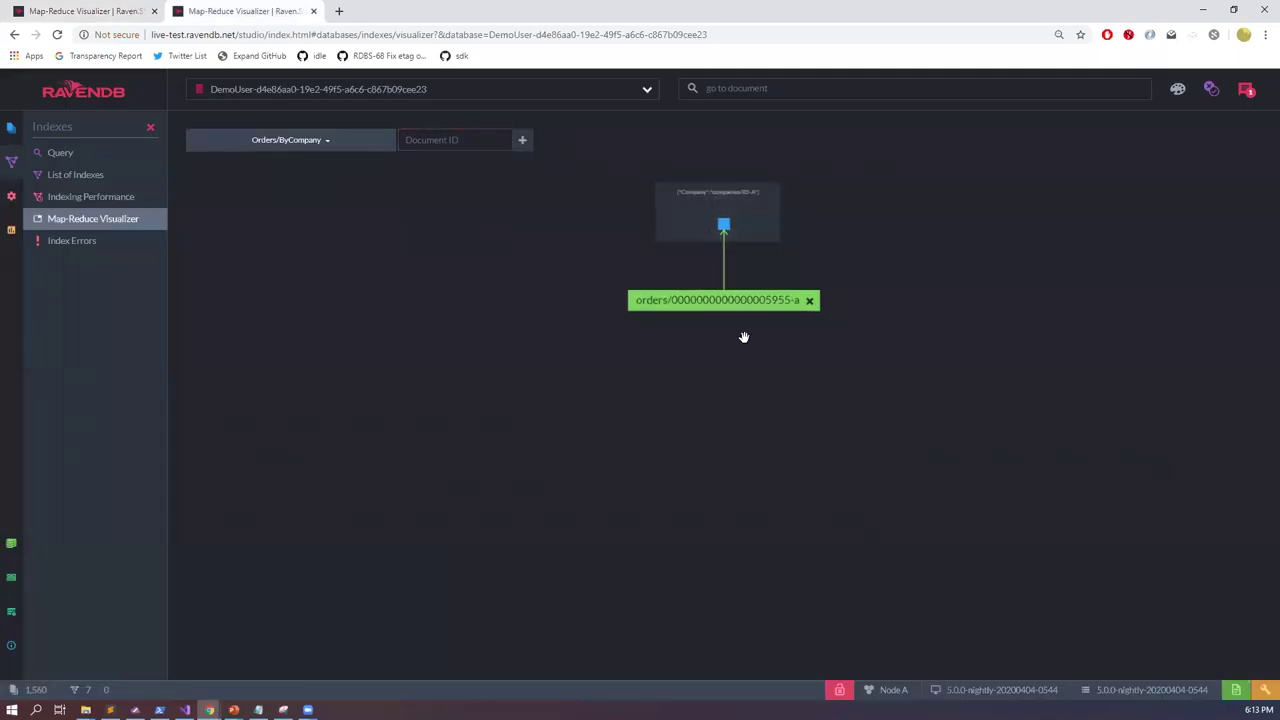
left_click(727, 199)
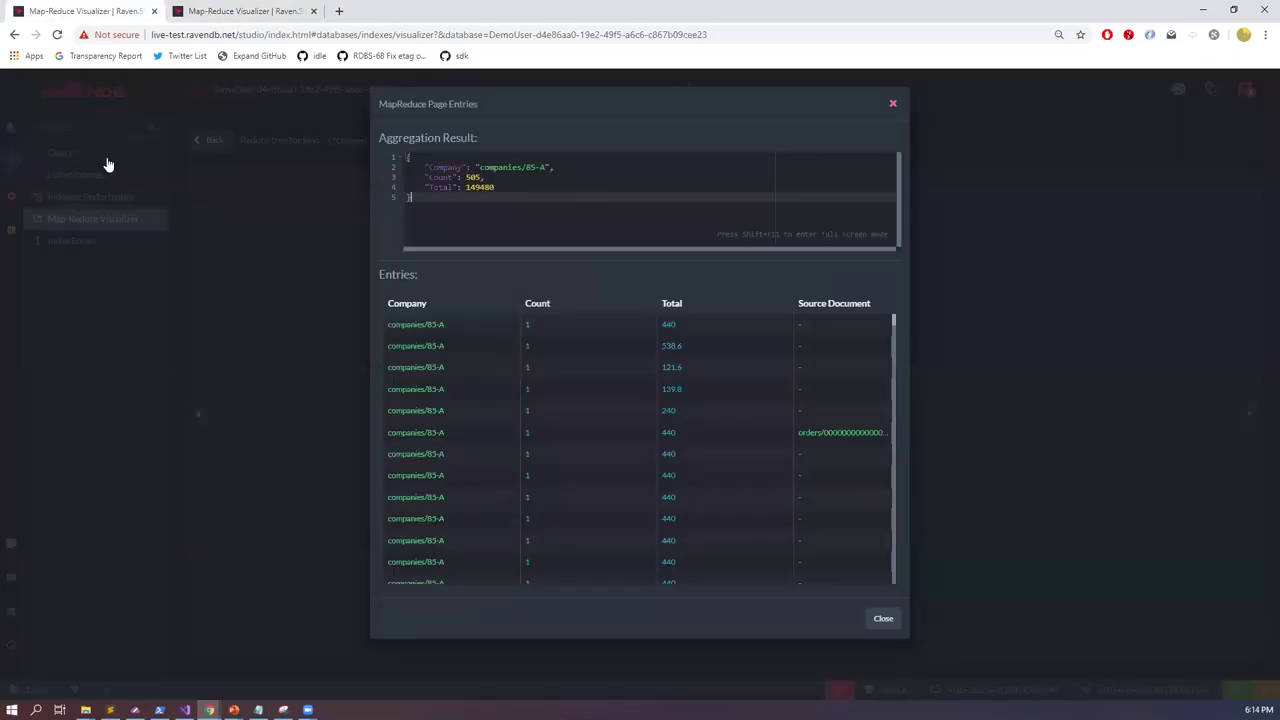
Step: Return to the patch in the first browser tab and run it again on the companies/85-A orders until it finishes
key("Escape")
left_click(13, 126)
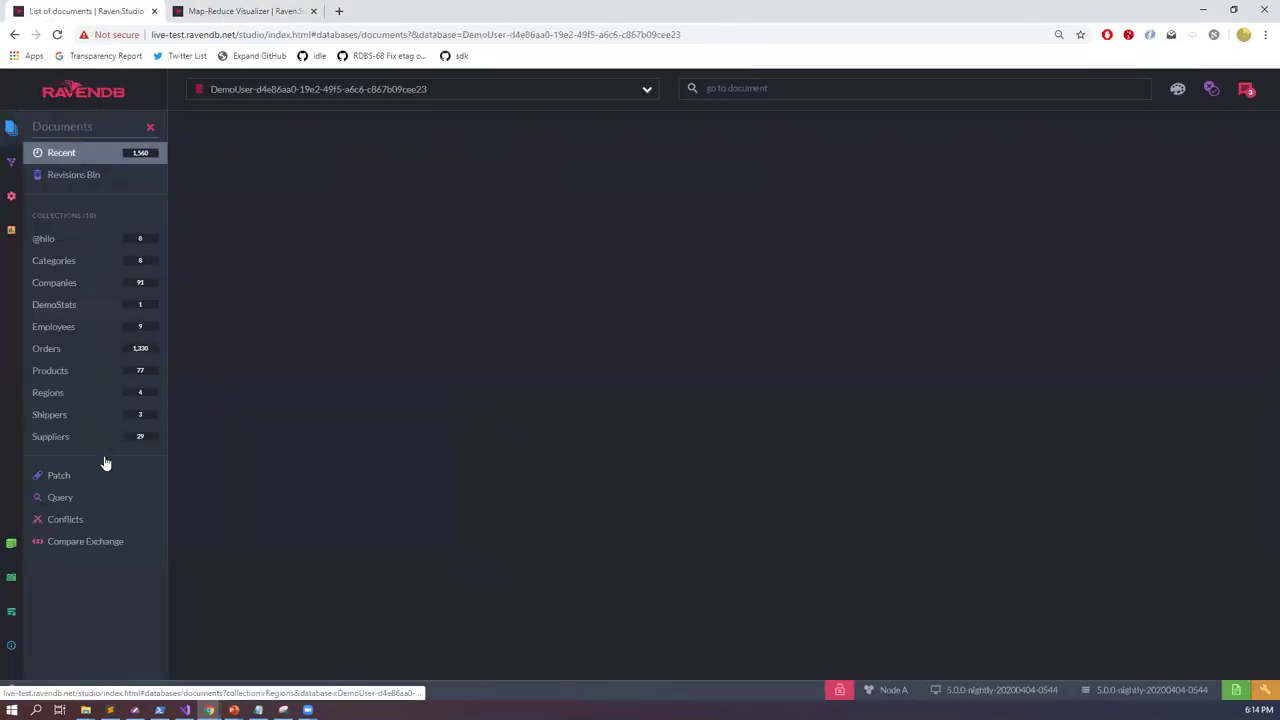
left_click(90, 477)
left_click(1212, 196)
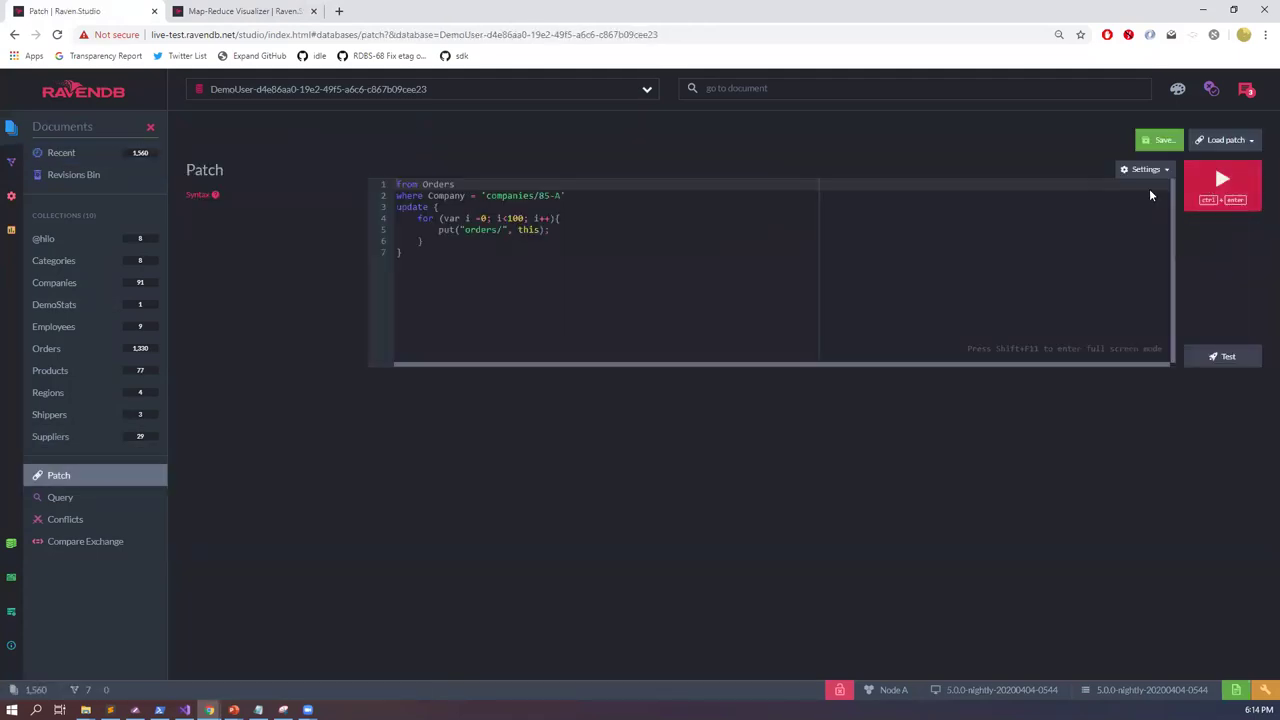
left_click(795, 185)
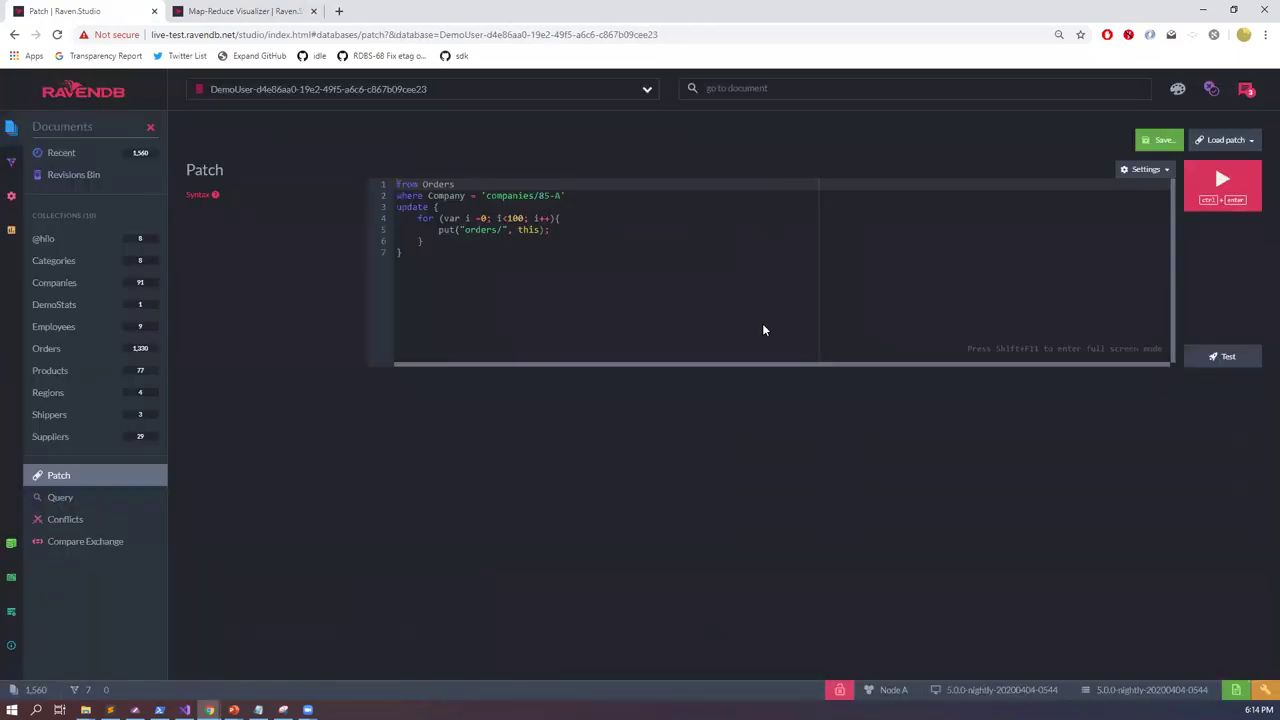
double_click(547, 181)
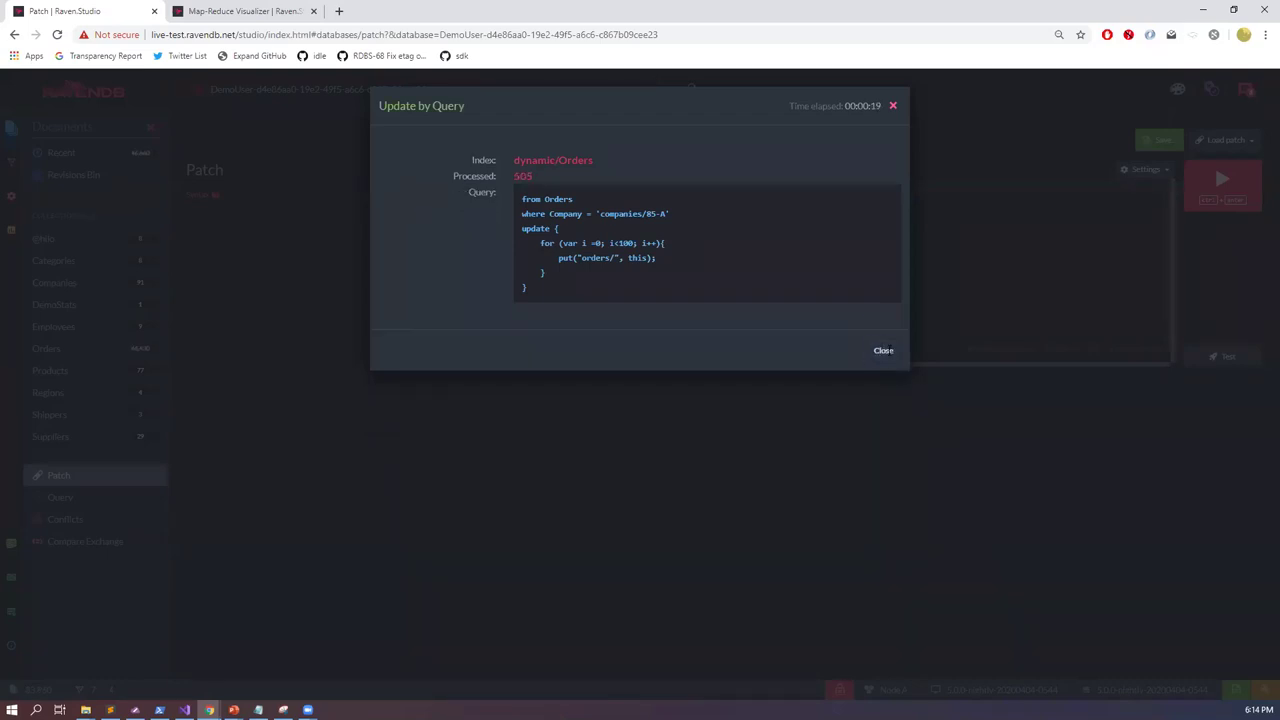
left_click(880, 350)
Step: Try to add another order document to the Orders/ByCompany visualization and check the Orders collection's document count
left_click(257, 10)
left_click(198, 141)
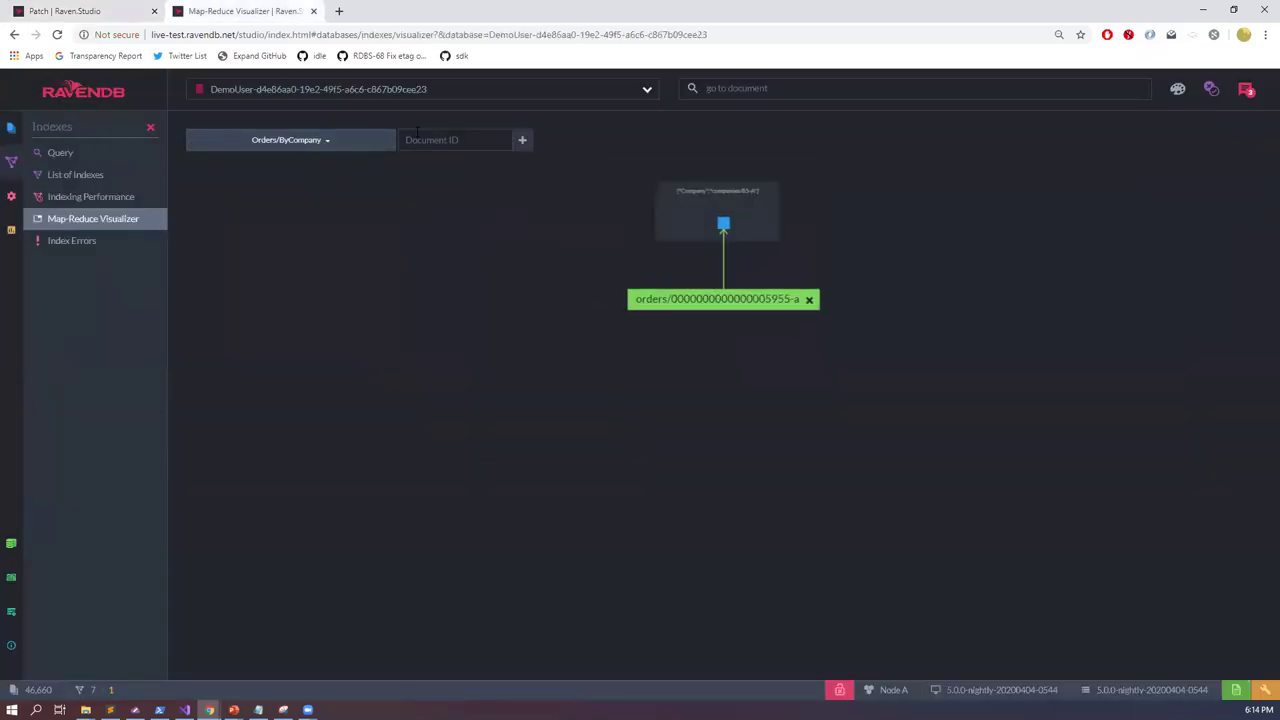
left_click(500, 142)
left_click(486, 229)
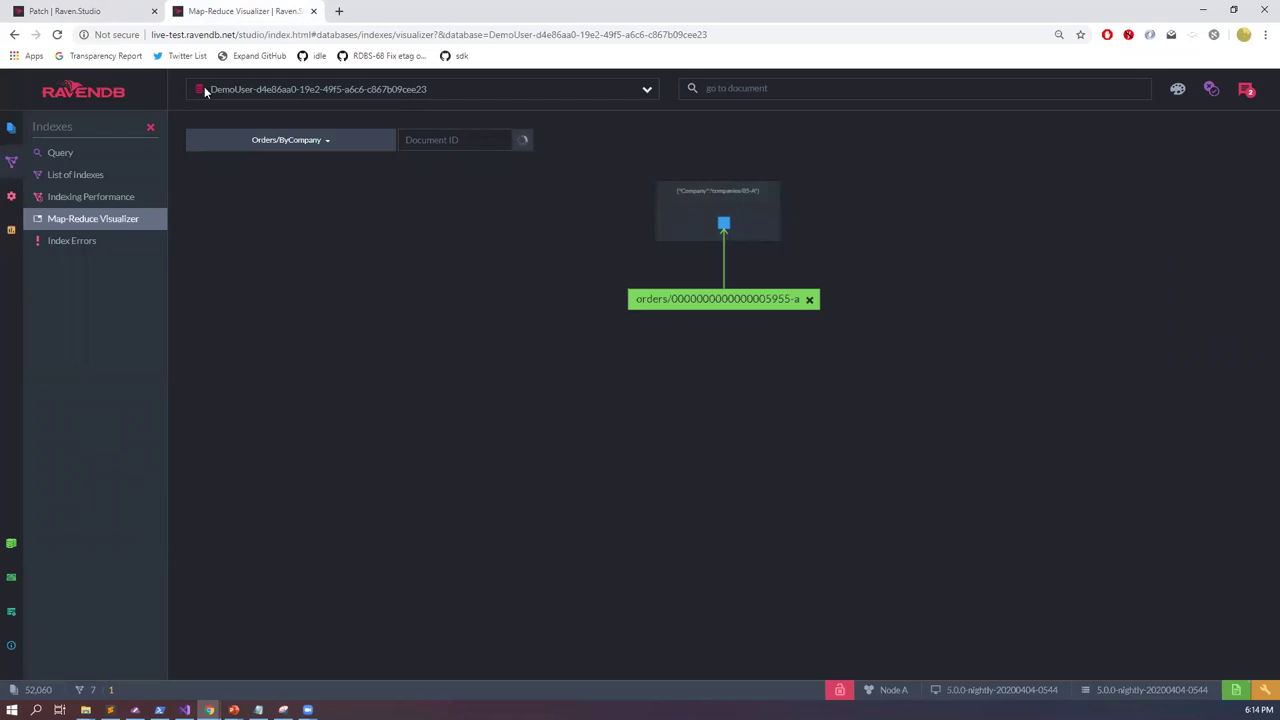
left_click(73, 8)
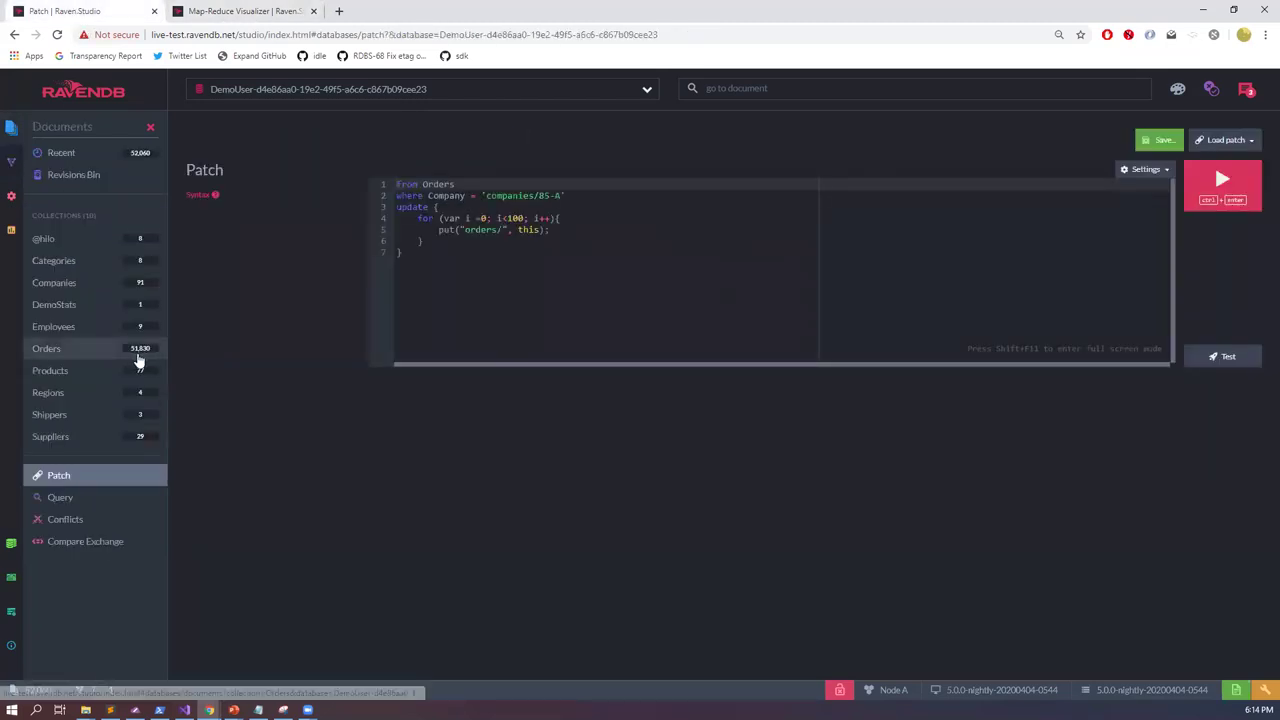
left_click(276, 10)
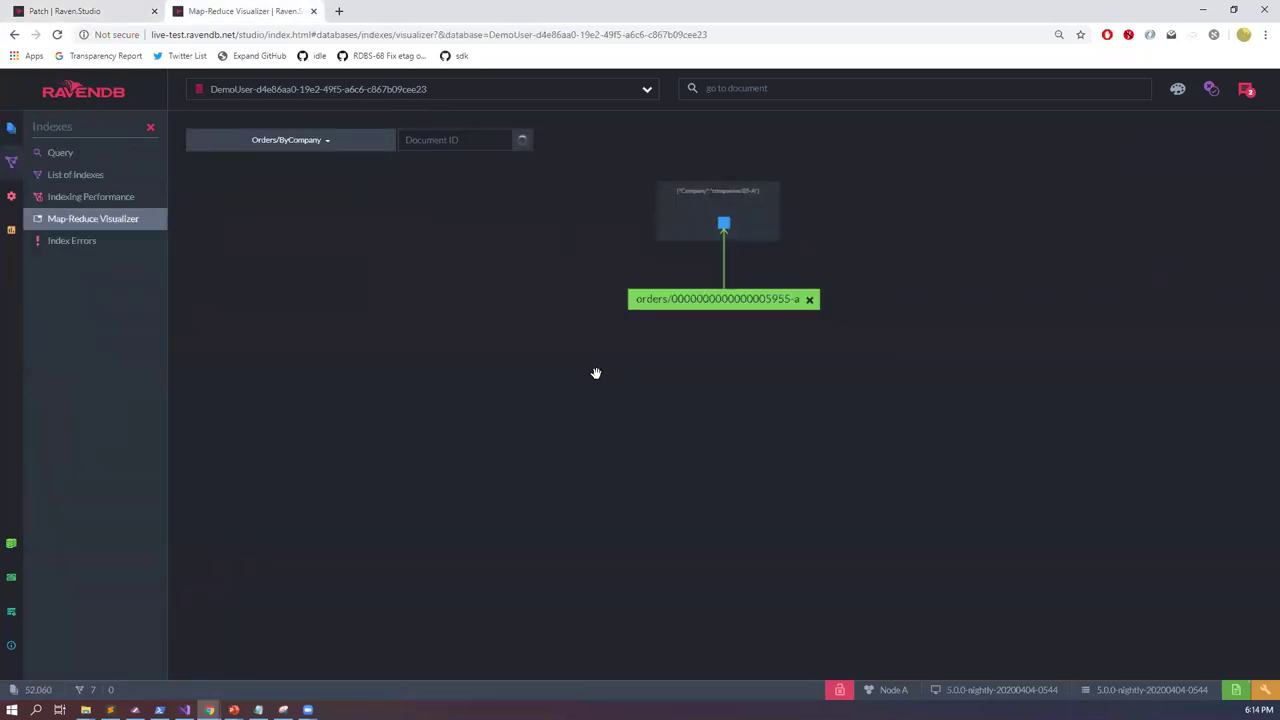
Step: Restart the Map-Reduce Visualizer and visualize Orders/ByCompany again for the first suggested order document
left_click(84, 177)
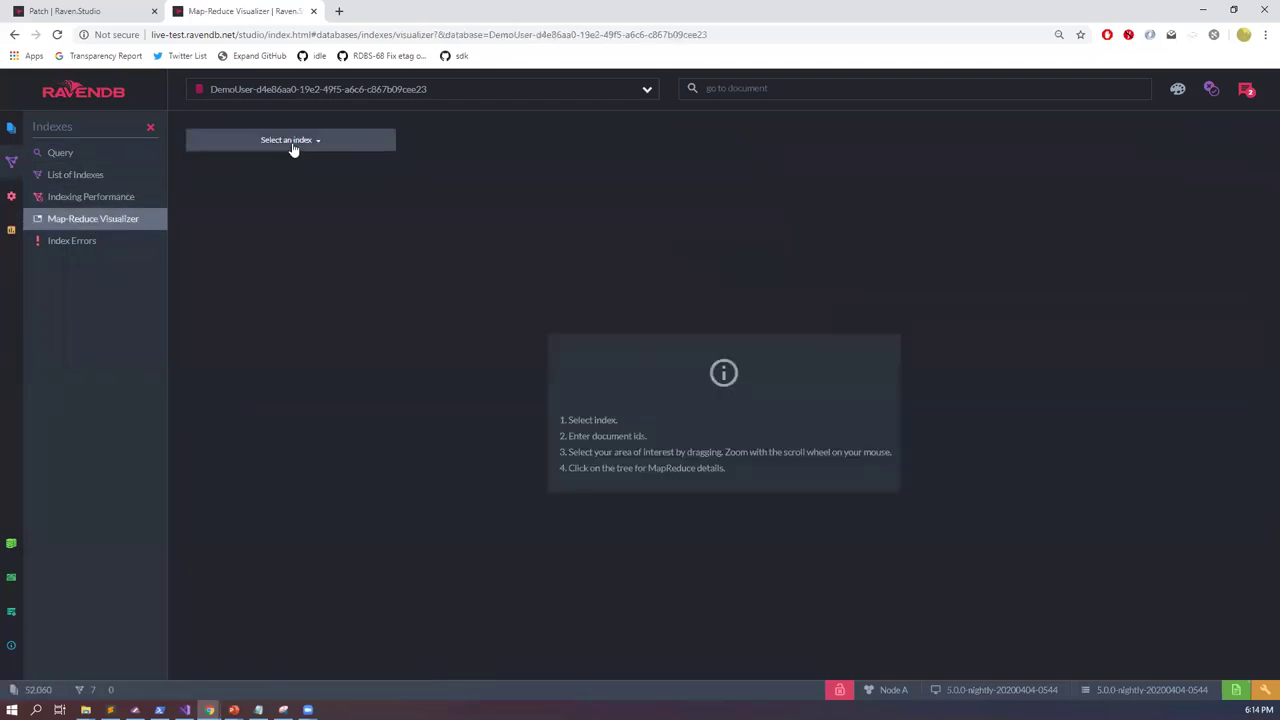
left_click(292, 140)
left_click(292, 163)
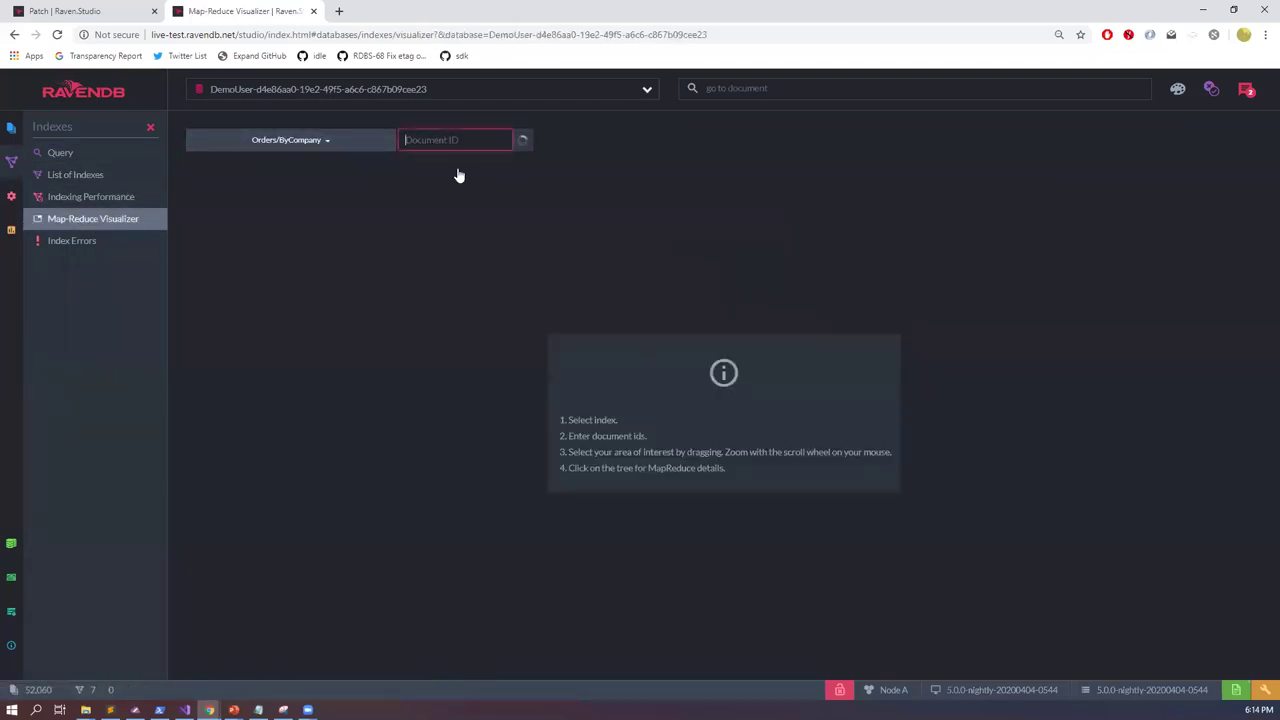
left_click(494, 168)
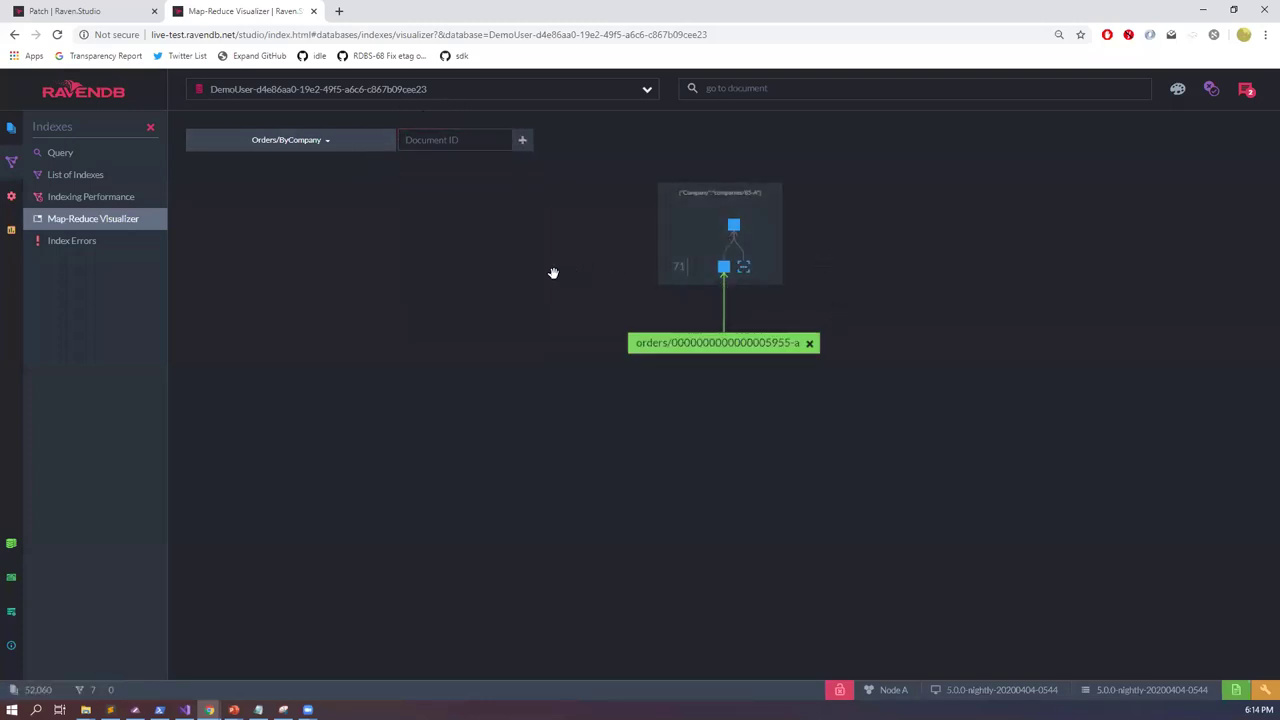
left_click_drag(534, 277, 520, 354)
scroll(695, 395, "up", 1)
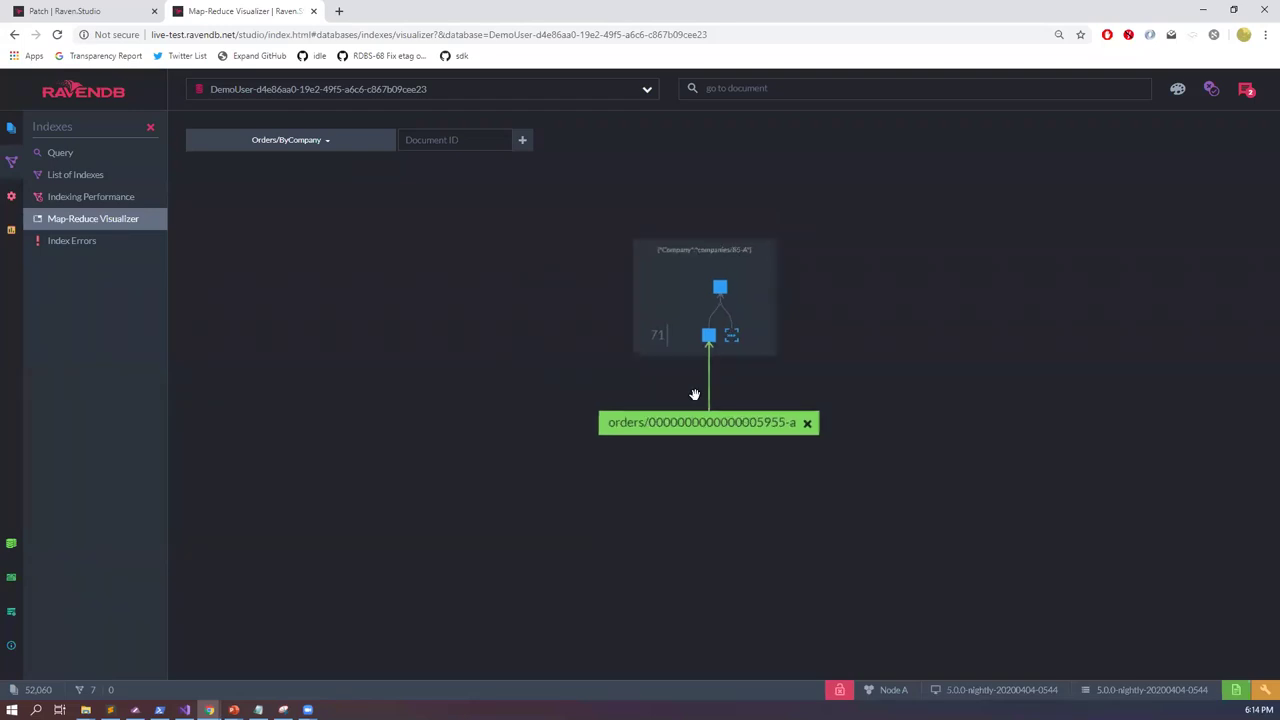
Step: Open the companies/85-A reduce tree and examine the aggregation result and entries of leaf page #866
left_click(720, 289)
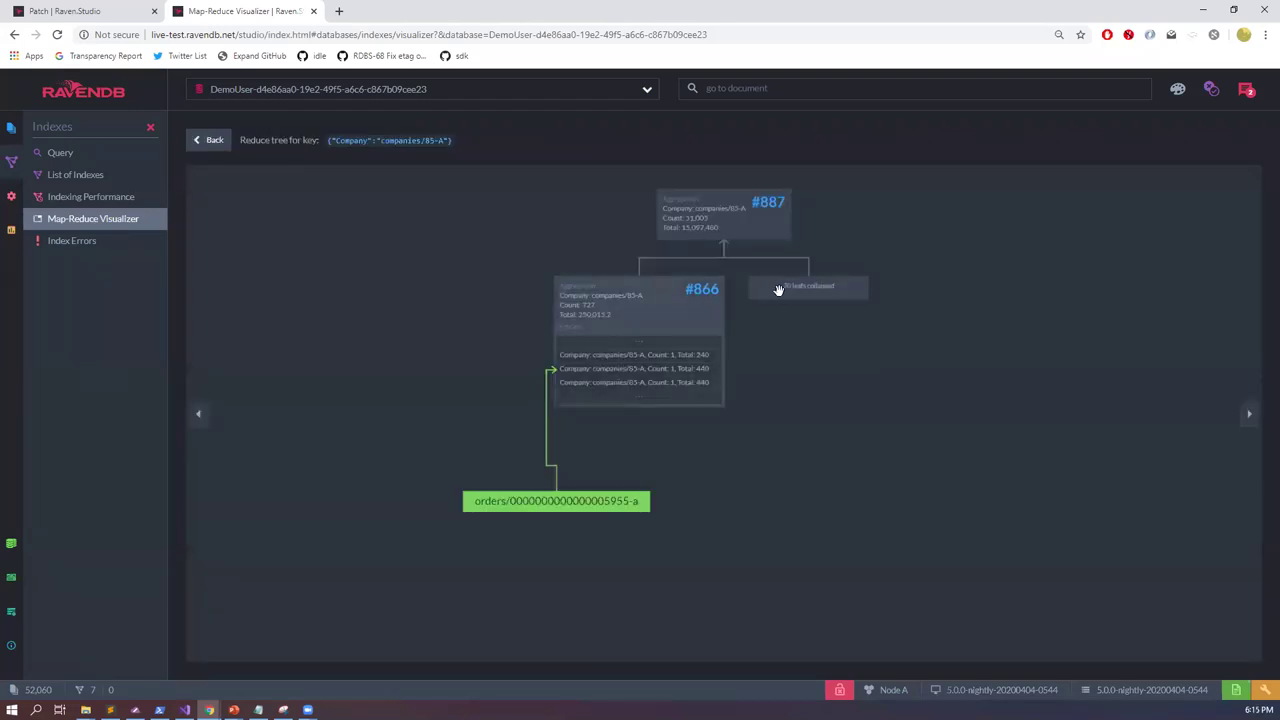
left_click_drag(726, 323, 608, 411)
scroll(606, 440, "up", 1)
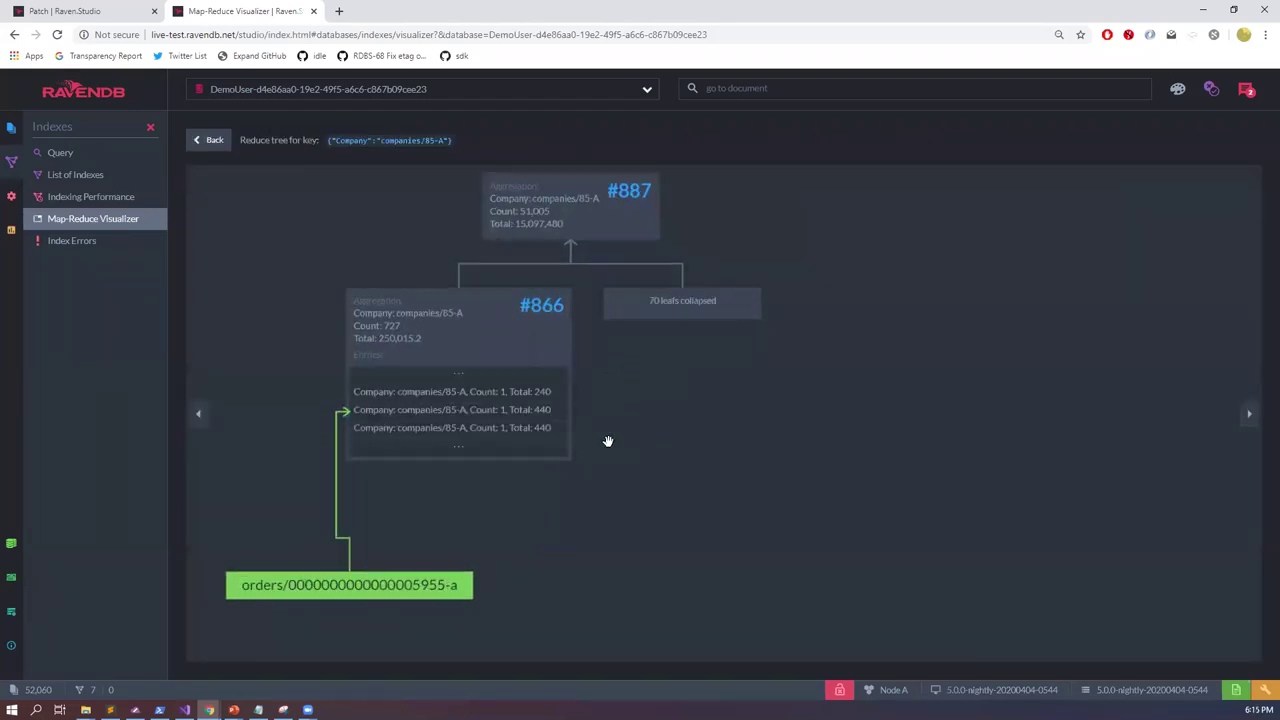
left_click(410, 343)
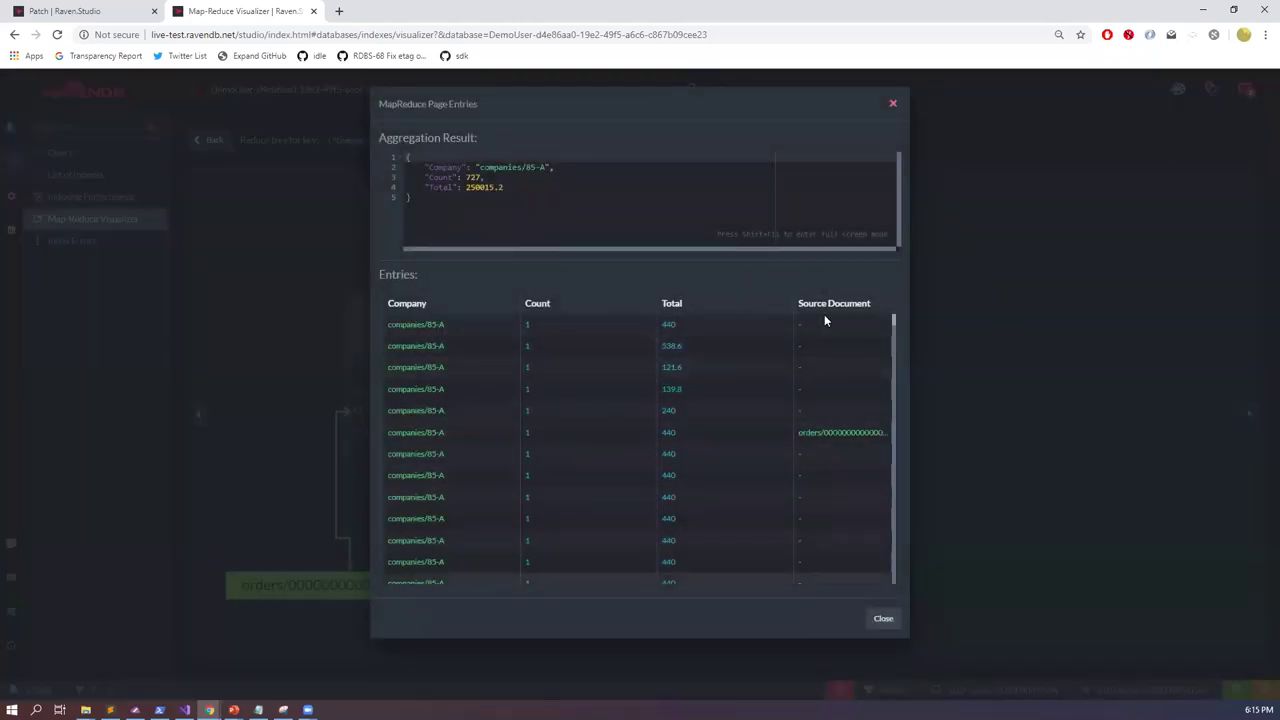
left_click_drag(650, 215, 330, 113)
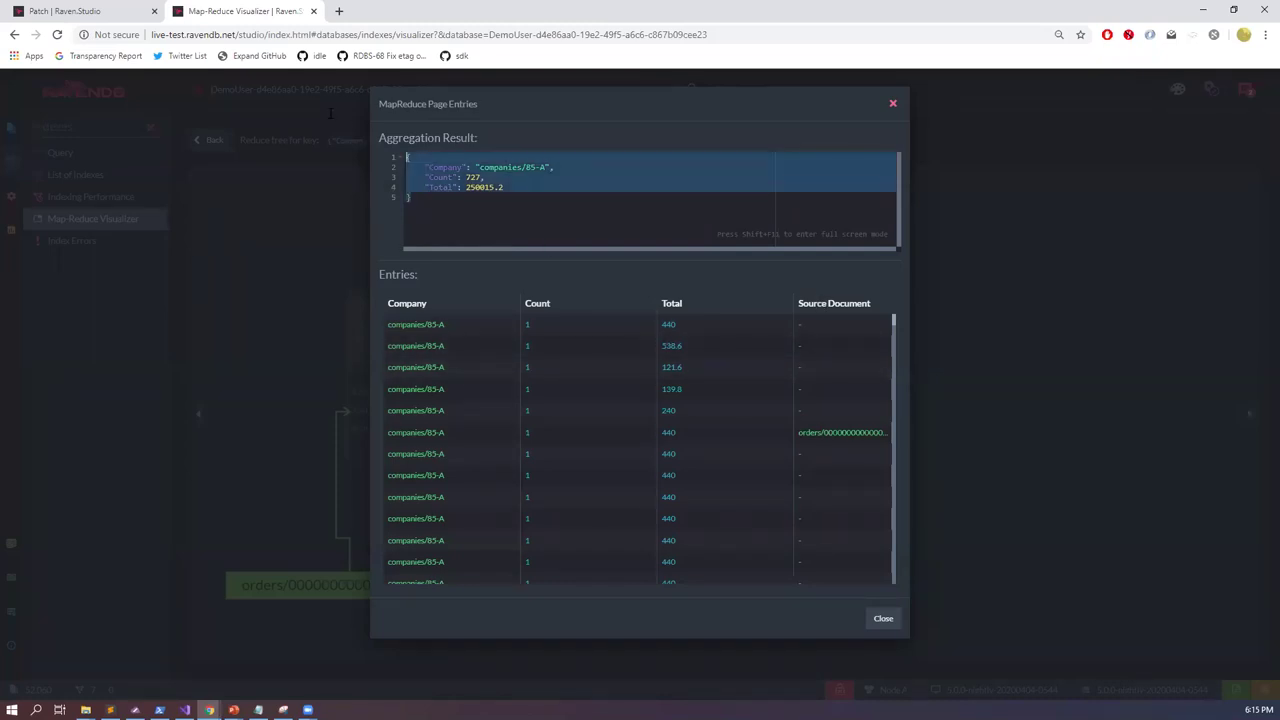
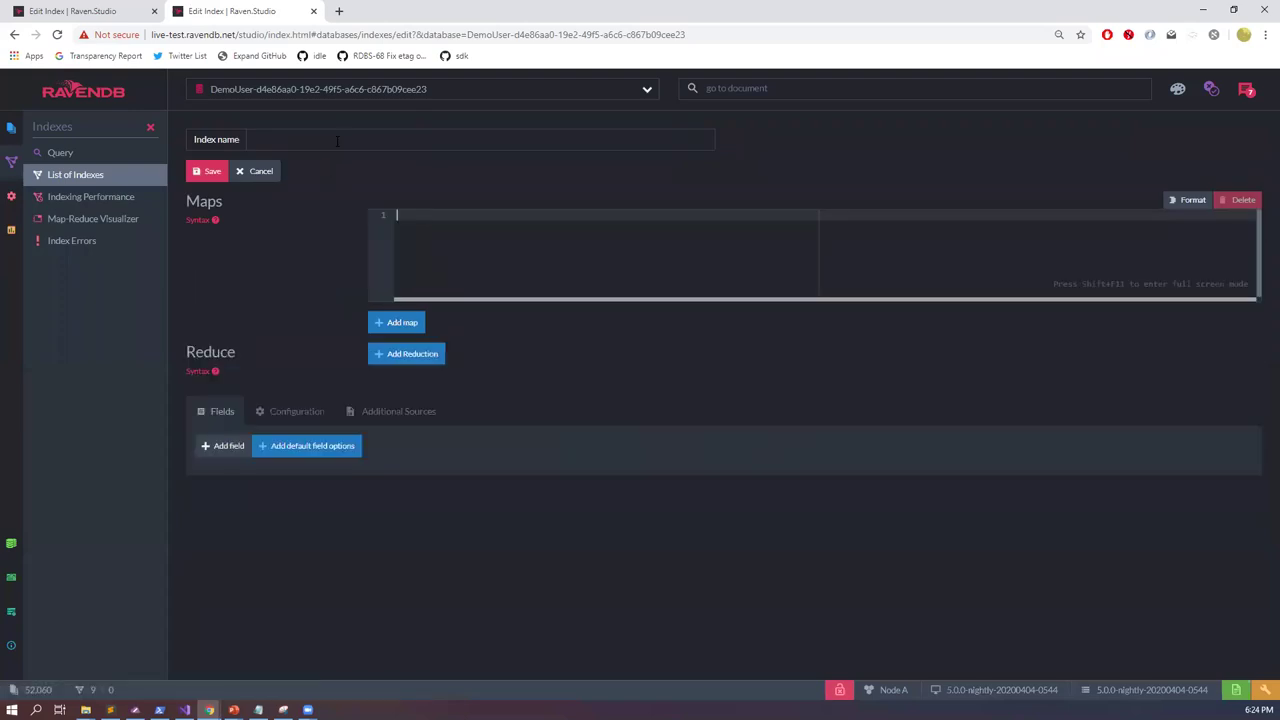
Step: Name the new index Product/Recommendations and fill its map with the docs.Orders query copied from the Sublime Text notes, selecting Product, Related and Count
type("P")
key("BackSpace")
type("Product/Recommenciations")
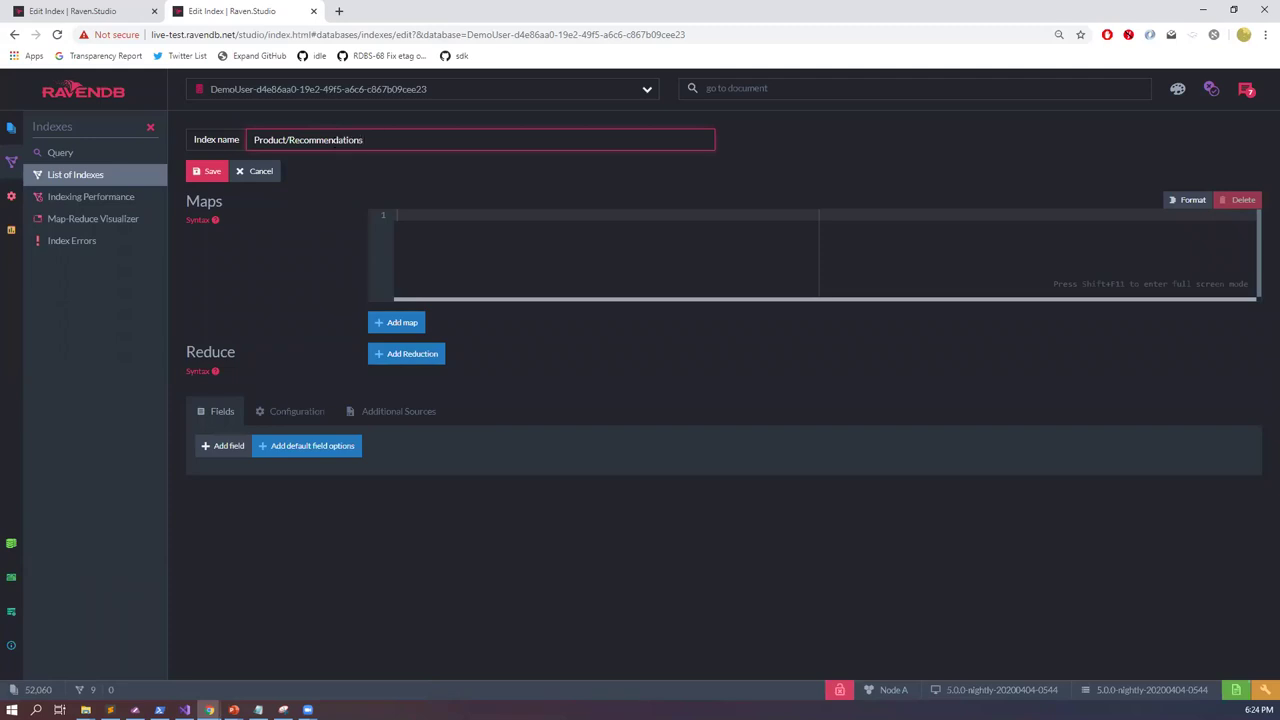
key("alt+Tab")
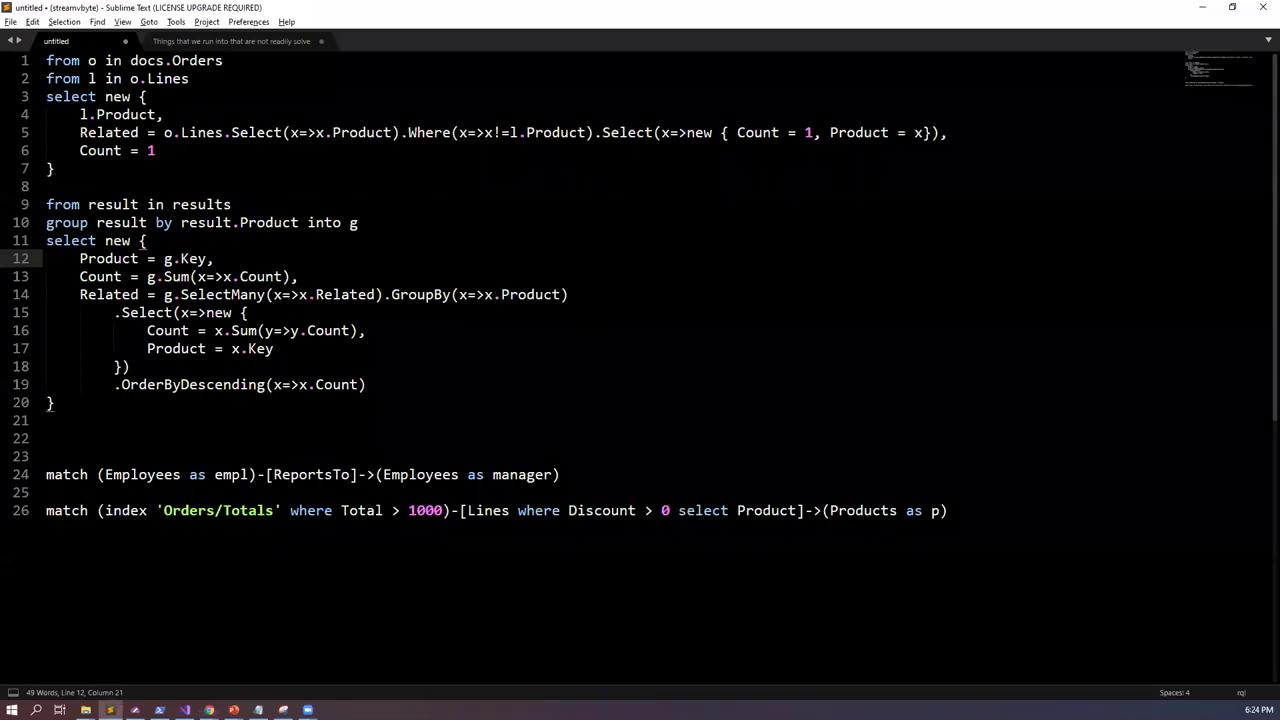
key("alt+Tab")
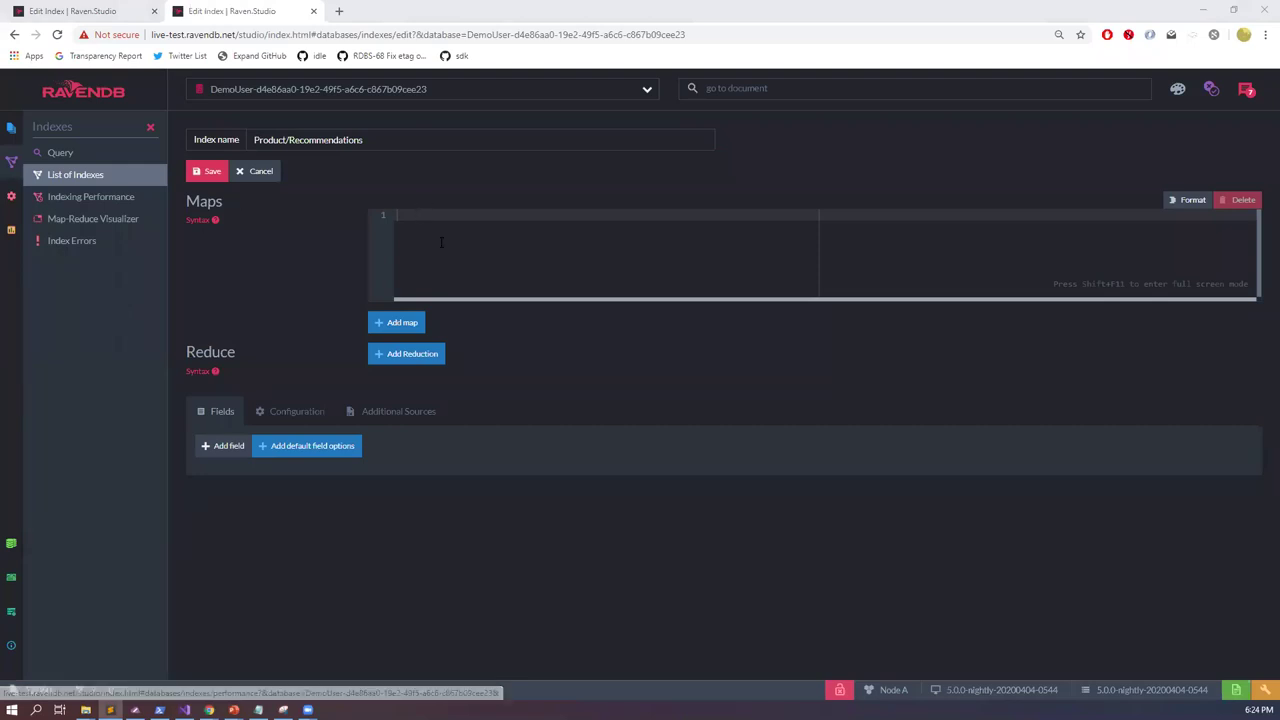
type("from o in docs.Orders from l in o.Lines select new {     l.Product,     Related = o.Lines.Select(x=>x.Product).Where(x=>x!=l.Product).Select(x=>new { Count = 1, Product = x}),     Count = 1 }")
Step: Add a reduction using the notes' results query grouped by result.Product, with Related ordered by descending Count, and save the index
left_click(406, 371)
key("alt+Tab")
key("alt+Tab")
type("from result in results group result by result.Product into g select new {     Product = g.Key,     Count = g.Sum(x=>x.Count),     Related = g.SelectMany(x=>x.Related).GroupBy(x=>x.Product)         .Select(x=>new {             Count = x.Sum(y=>y.Count),             Product = x.Key         })         .OrderByDescending(x=>x.Count) }")
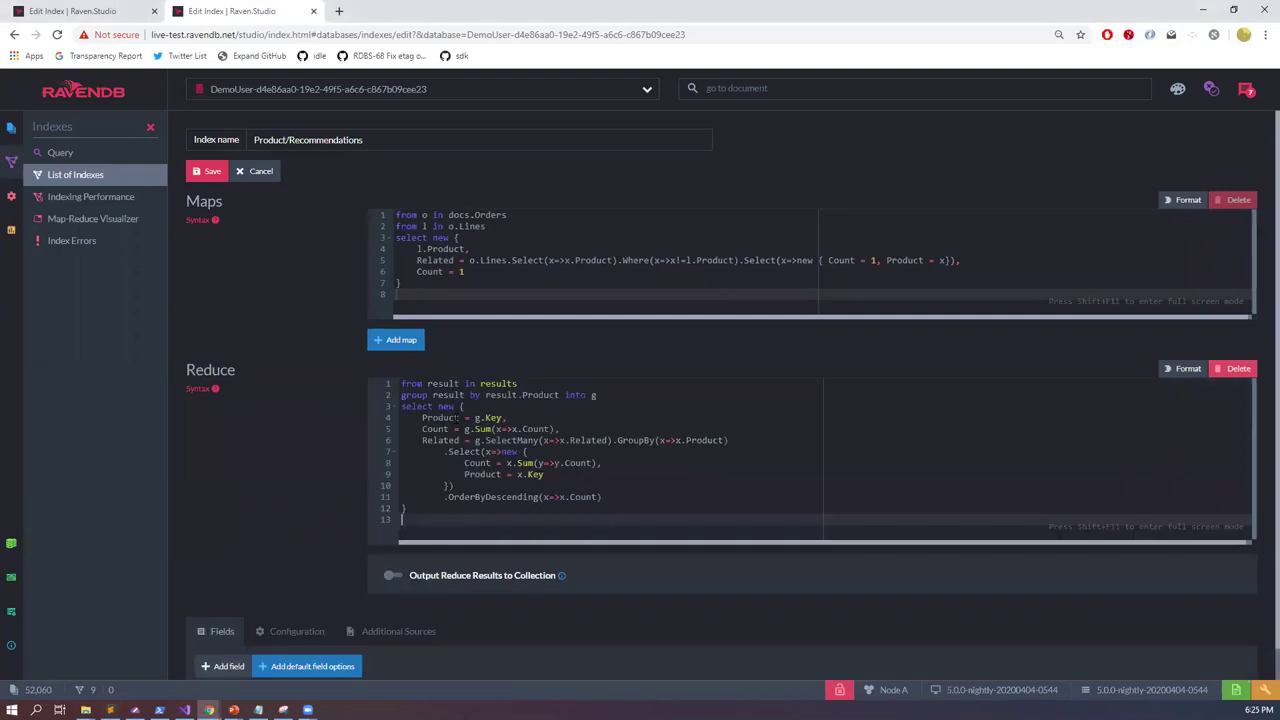
left_click(207, 171)
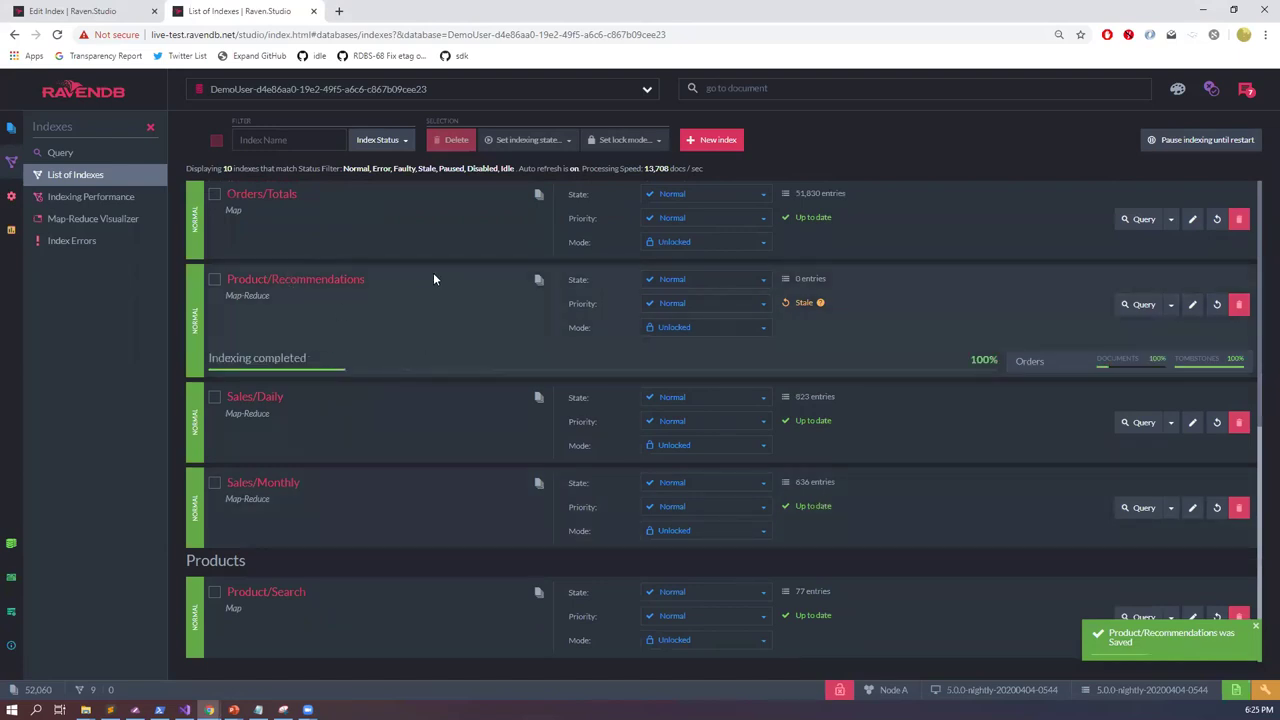
Step: Query the Product/Recommendations index and examine the count and related products in the products/11-A result preview
left_click(1138, 304)
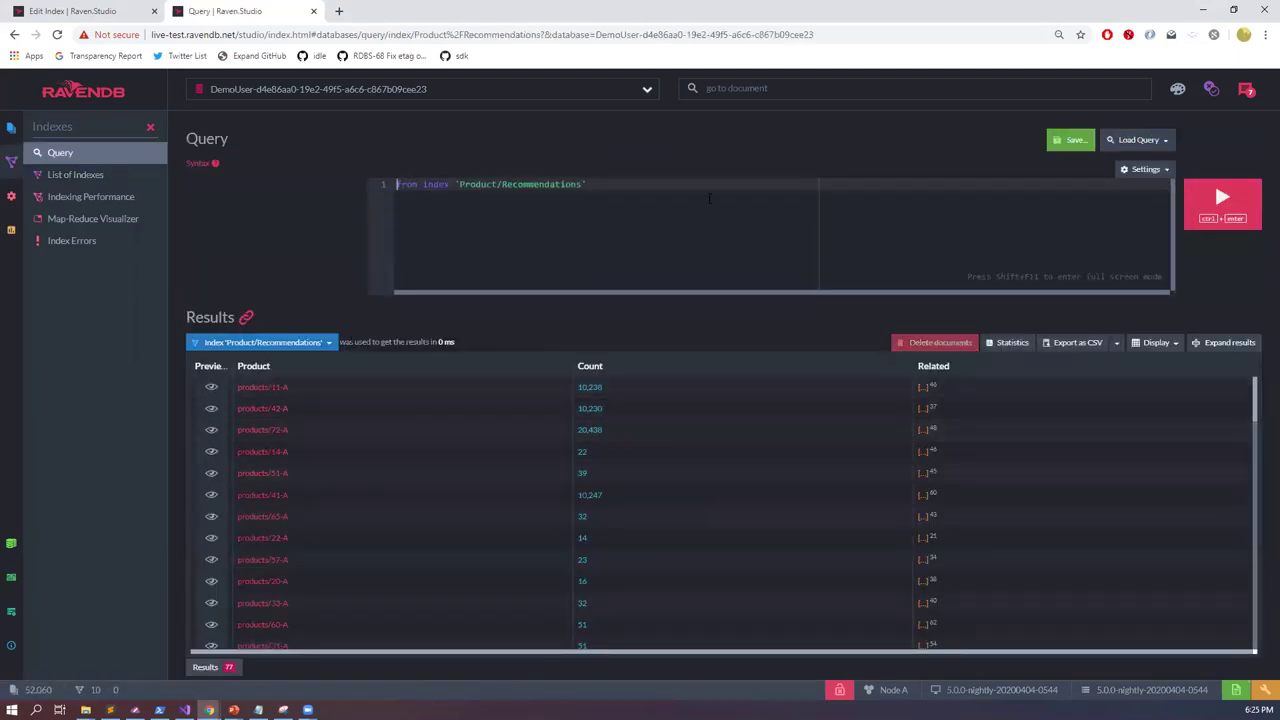
left_click(211, 387)
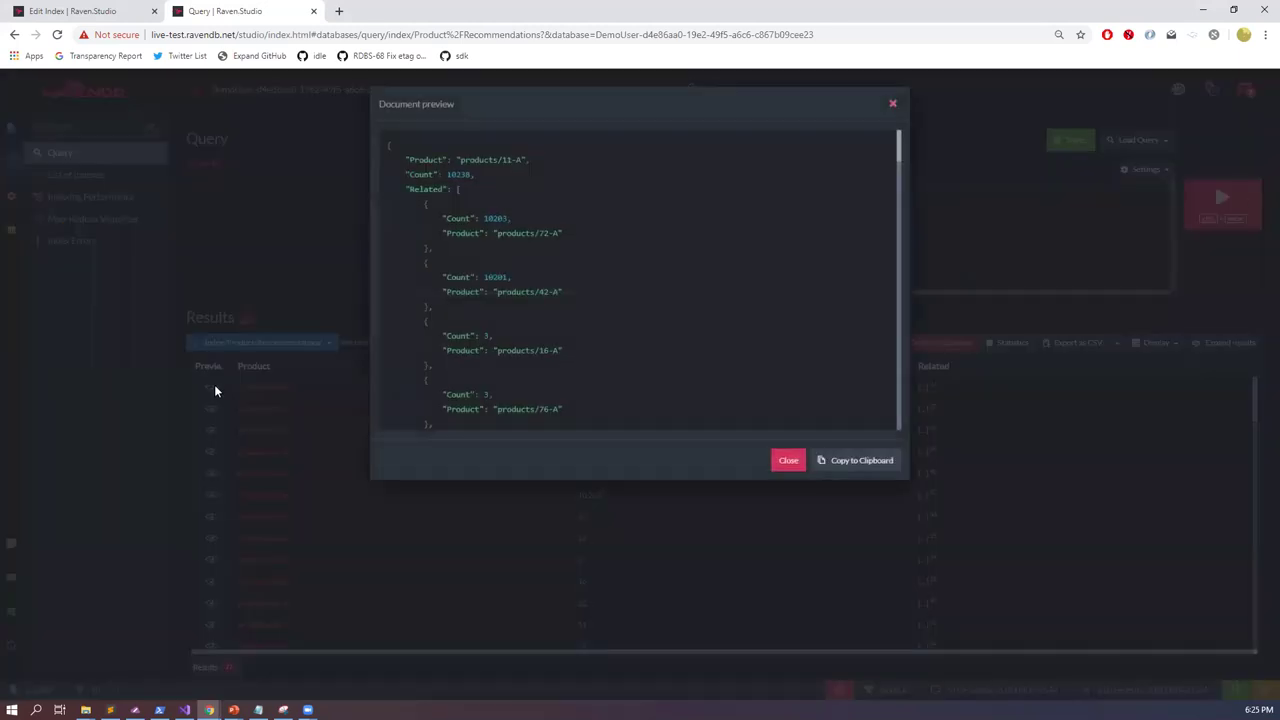
left_click_drag(467, 160, 519, 161)
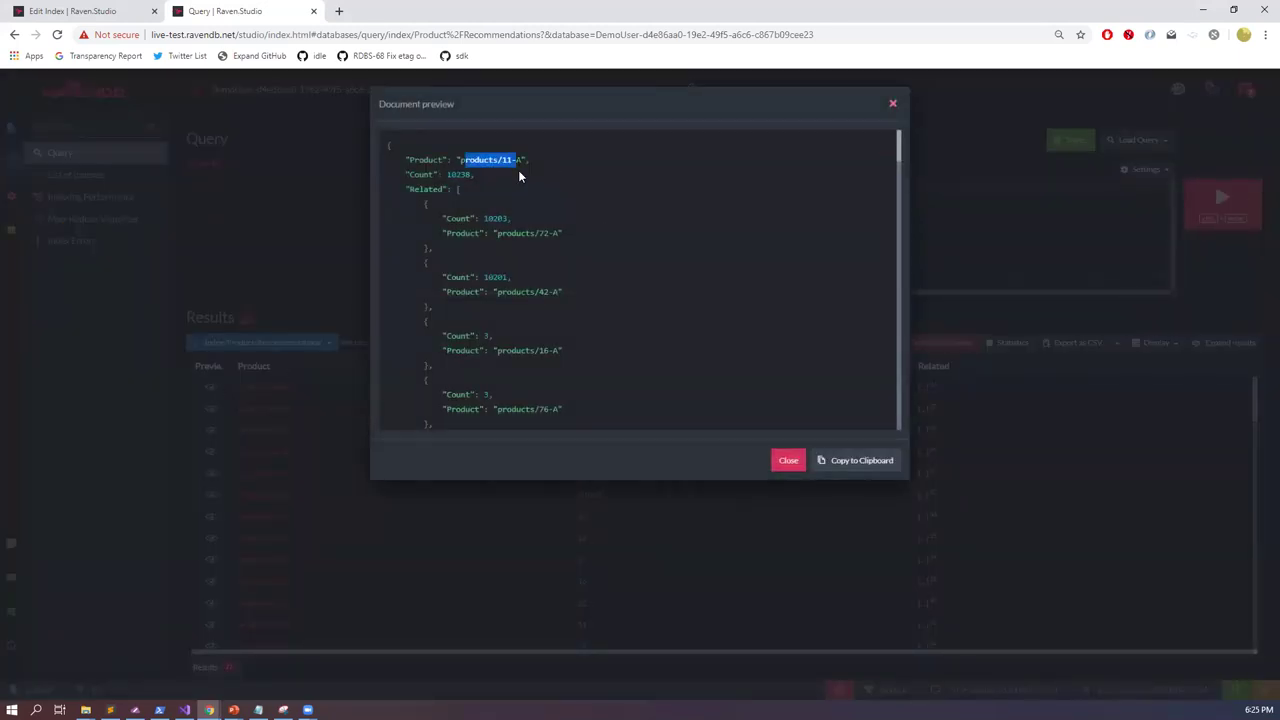
left_click_drag(420, 175, 485, 188)
left_click(597, 259)
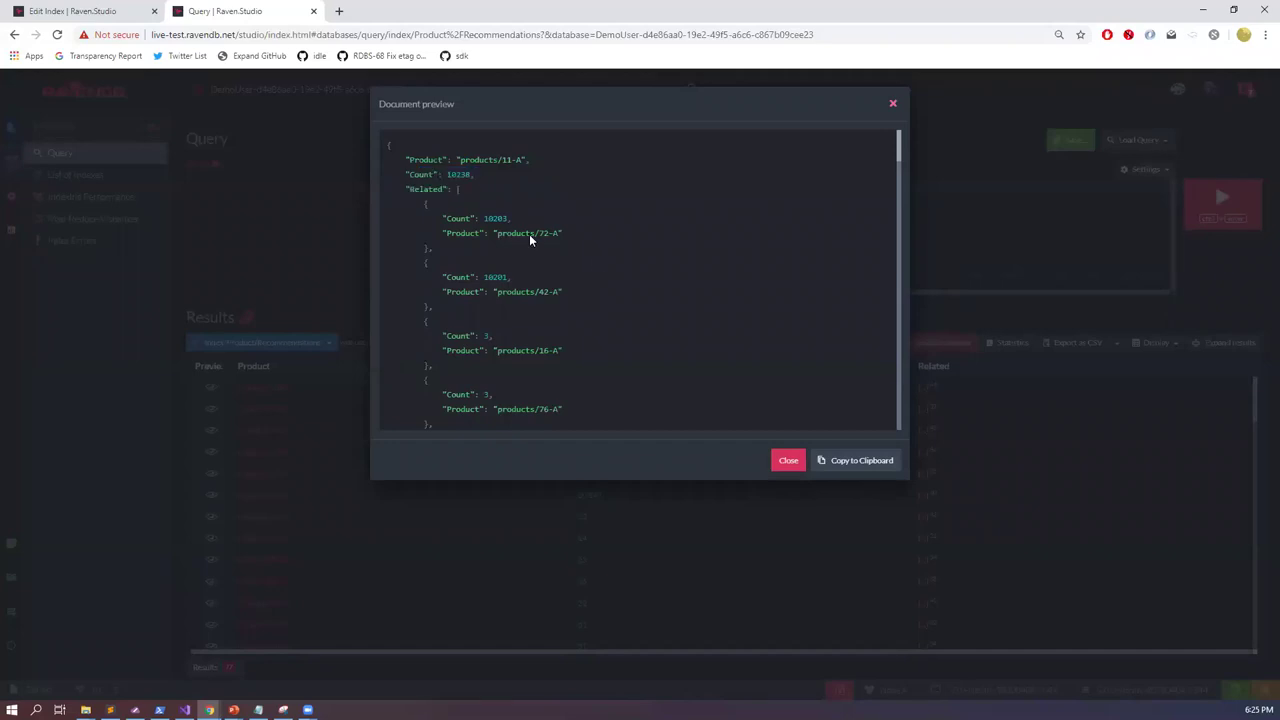
left_click_drag(511, 233, 600, 243)
left_click(594, 243)
Step: Visualize the Product/Recommendations index in the Map-Reduce Visualizer for a suggested order document
left_click(94, 214)
left_click(126, 217)
left_click(338, 145)
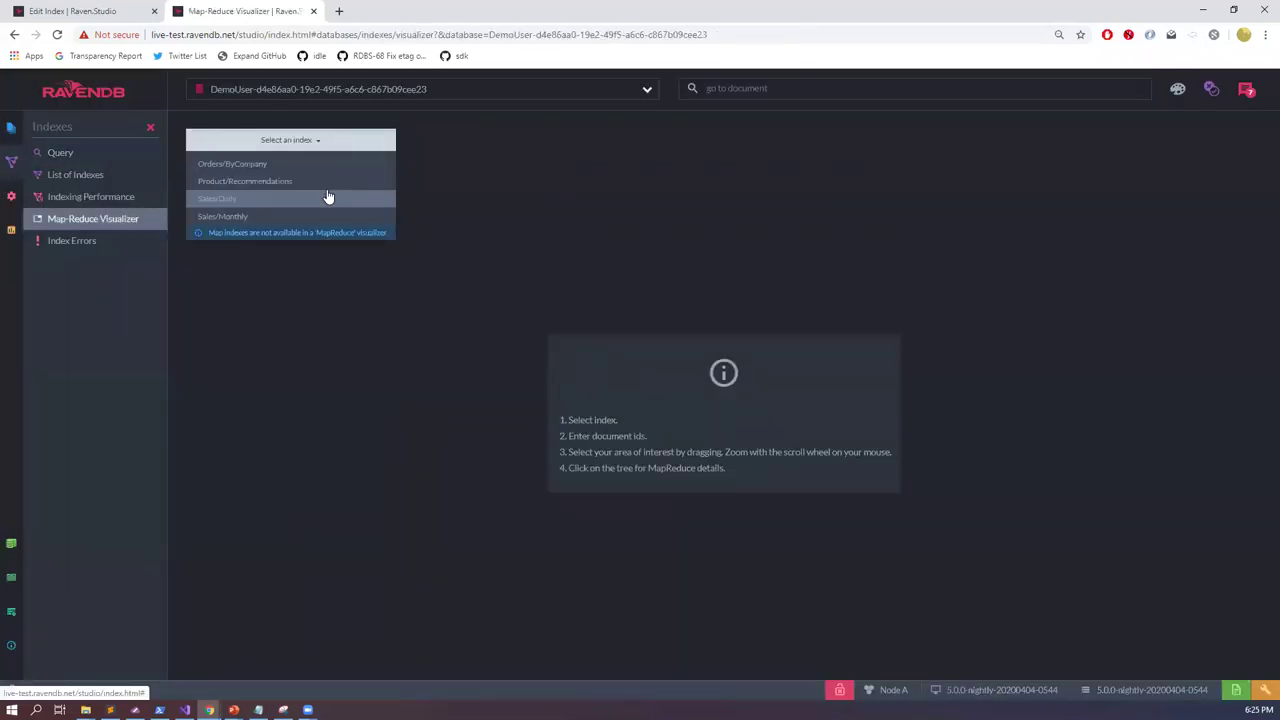
left_click(309, 182)
left_click(450, 140)
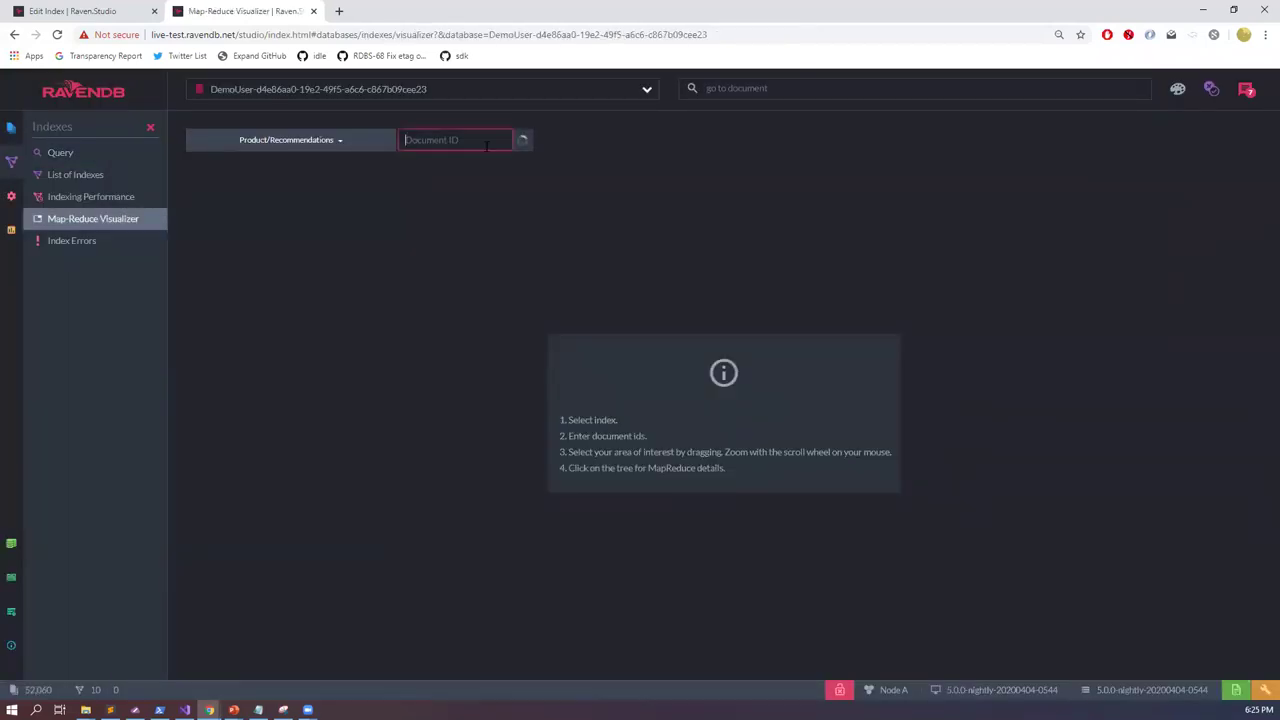
left_click(686, 300)
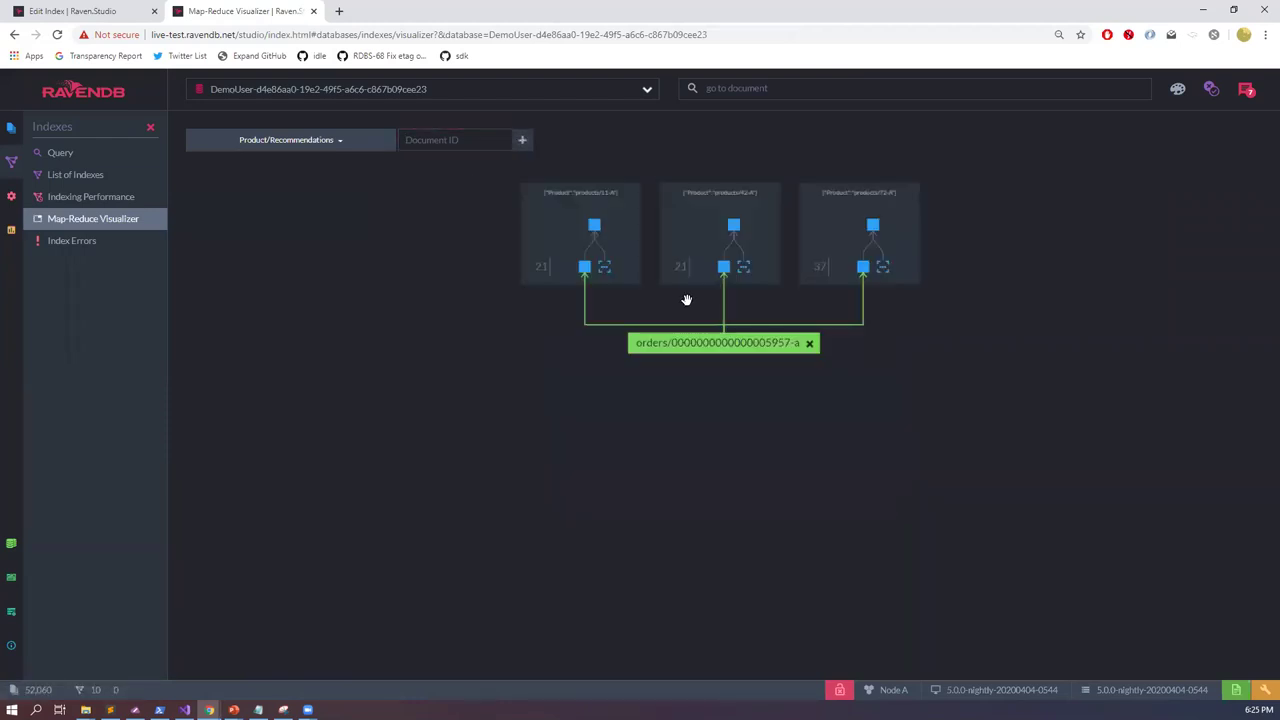
scroll(686, 276, "up", 3)
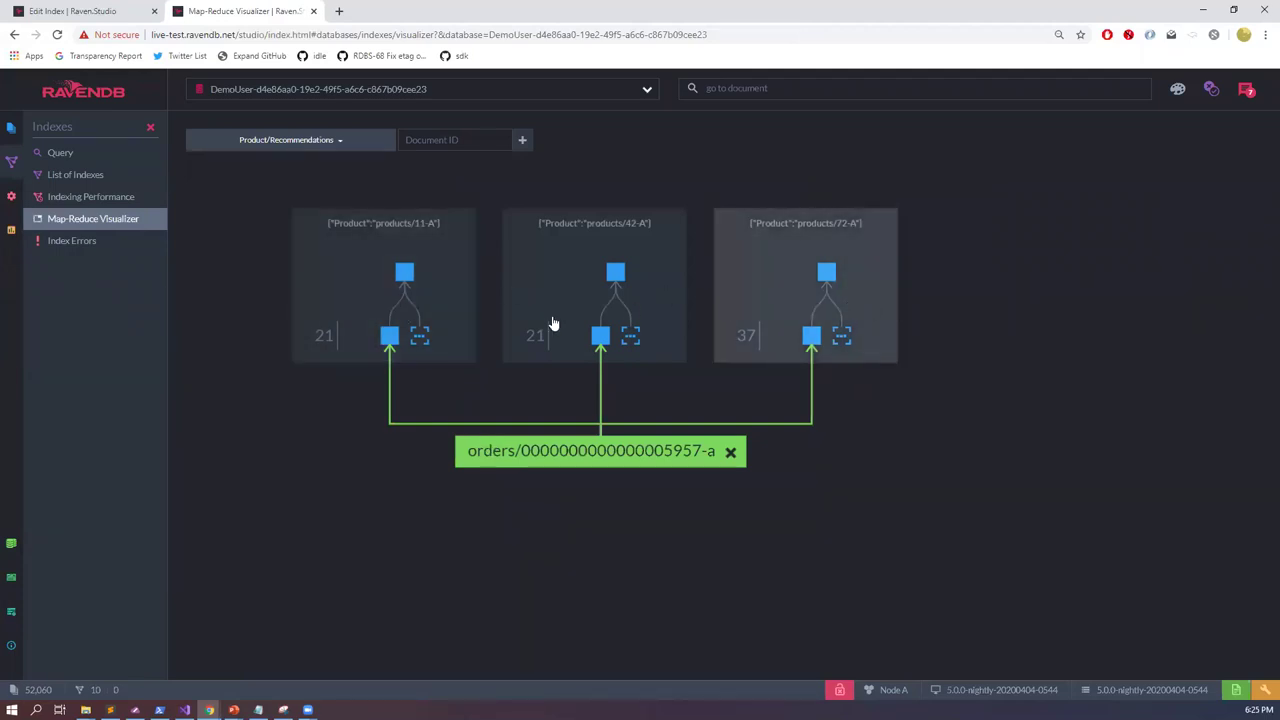
Step: Open the products/42-A reduce tree and examine the aggregation result and related-product entries of leaf page #558
left_click(615, 272)
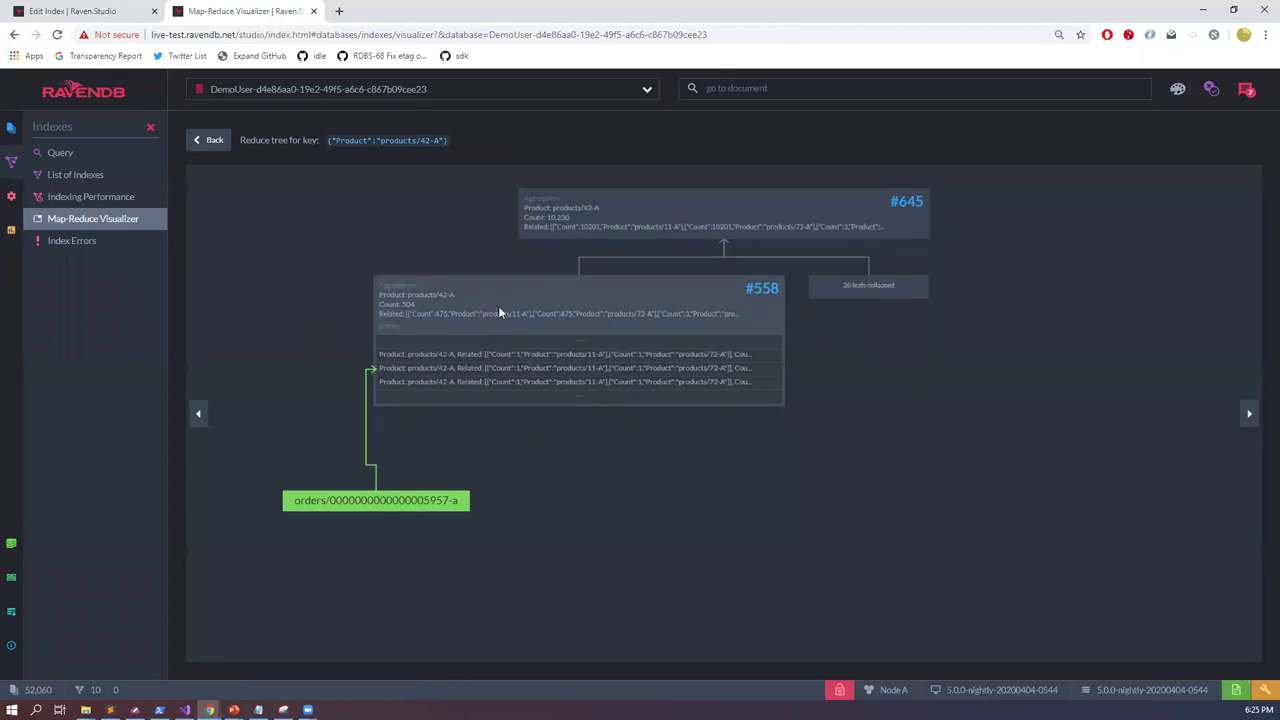
left_click(498, 306)
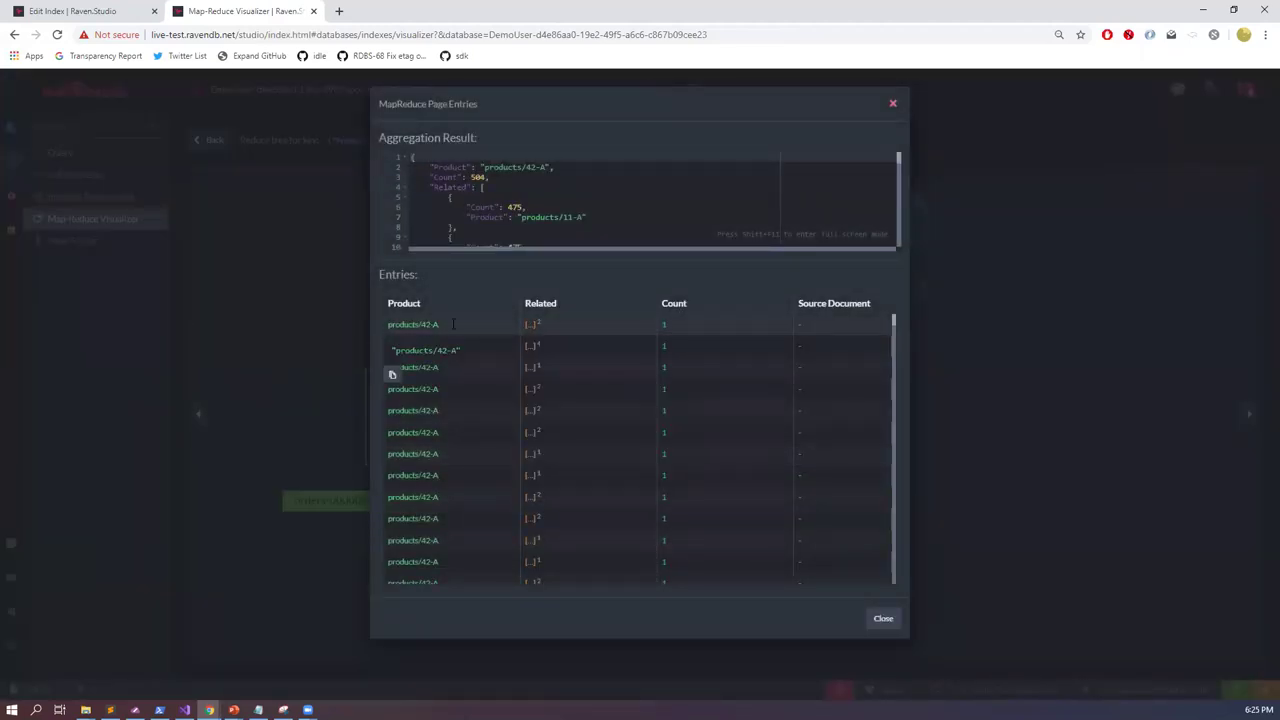
mouse_move(529, 506)
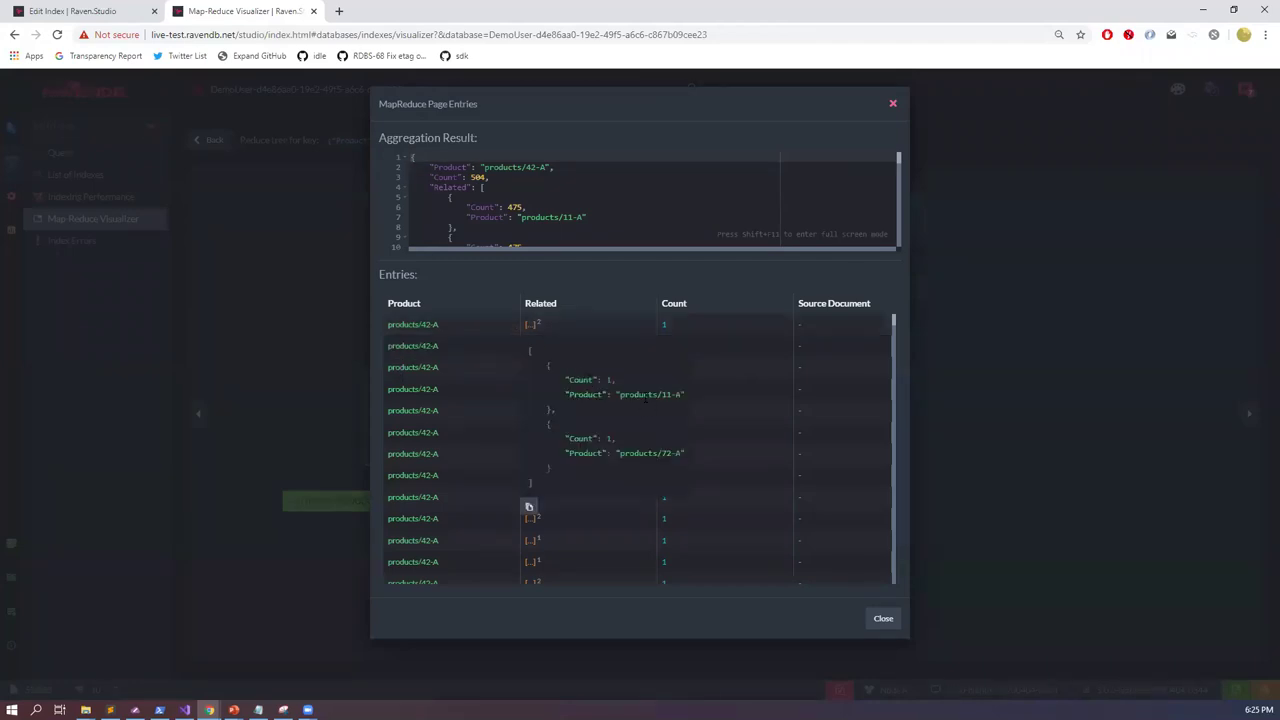
left_click(565, 217)
scroll(565, 217, "down", 2)
scroll(565, 217, "up", 2)
scroll(565, 217, "down", 2)
scroll(565, 217, "up", 2)
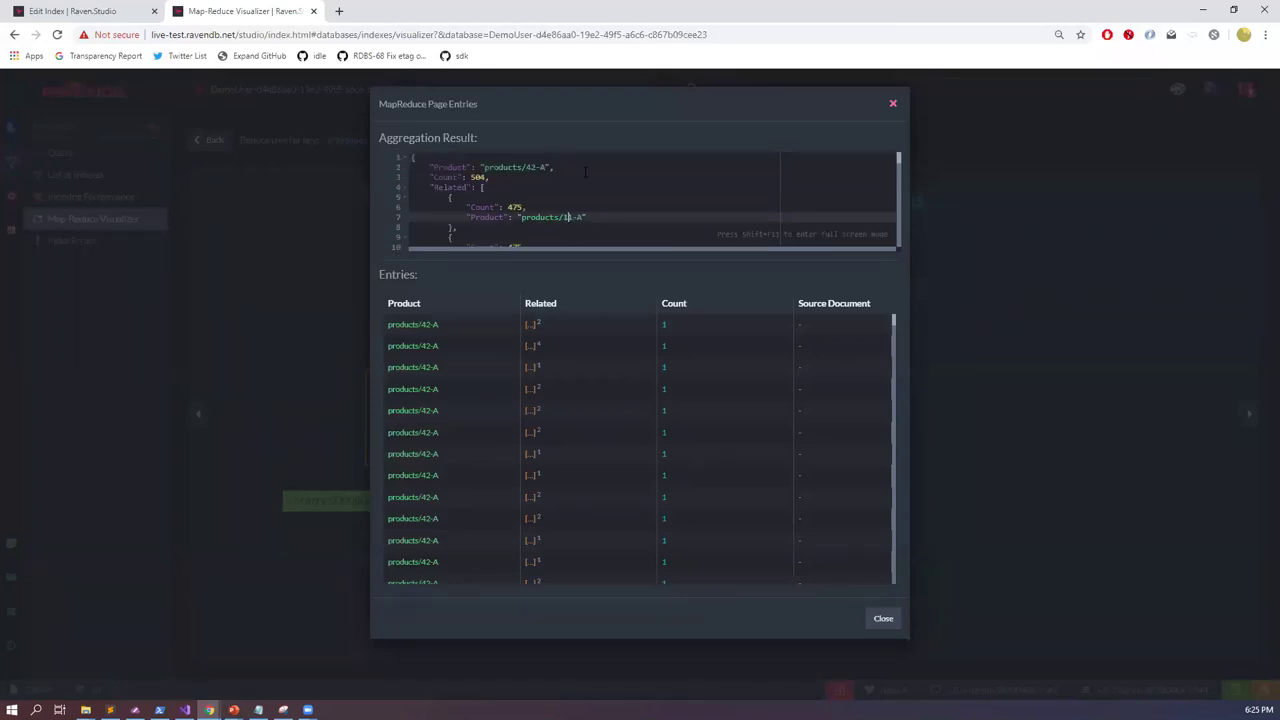
scroll(620, 218, "down", 2)
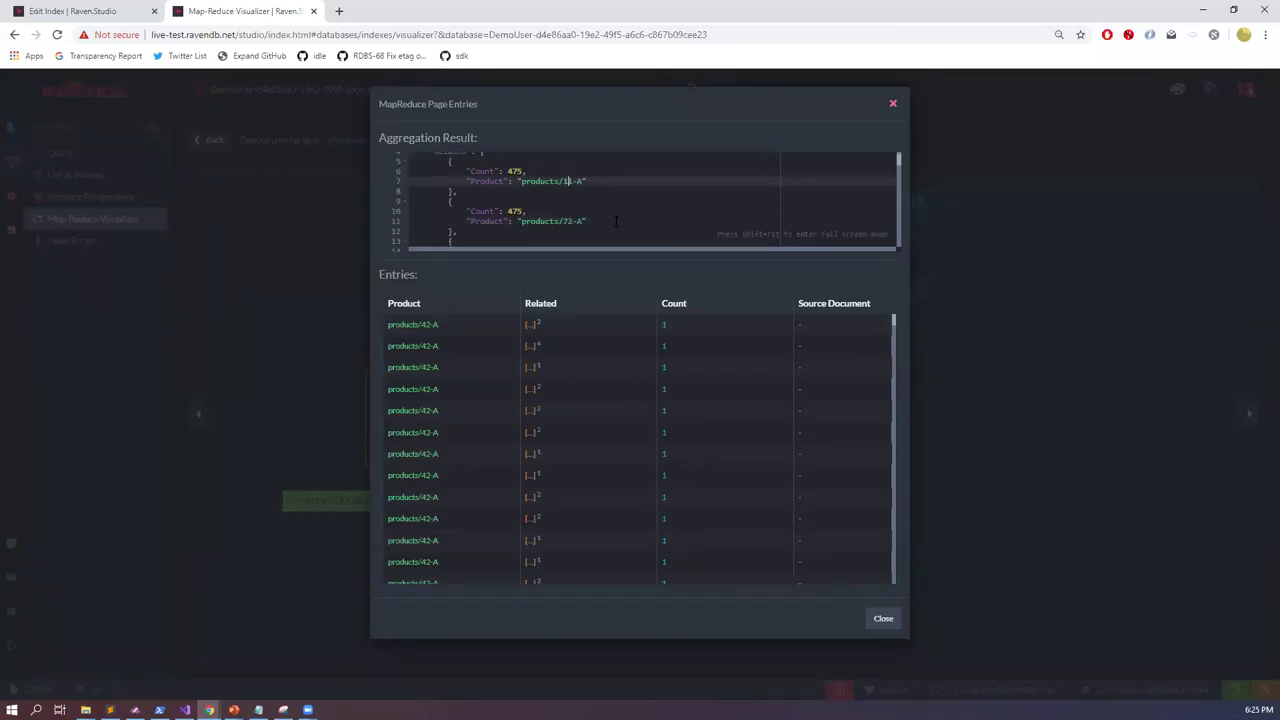
left_click(893, 103)
Step: Examine the aggregation result of the products/42-A root page #645 and close its details
left_click(729, 214)
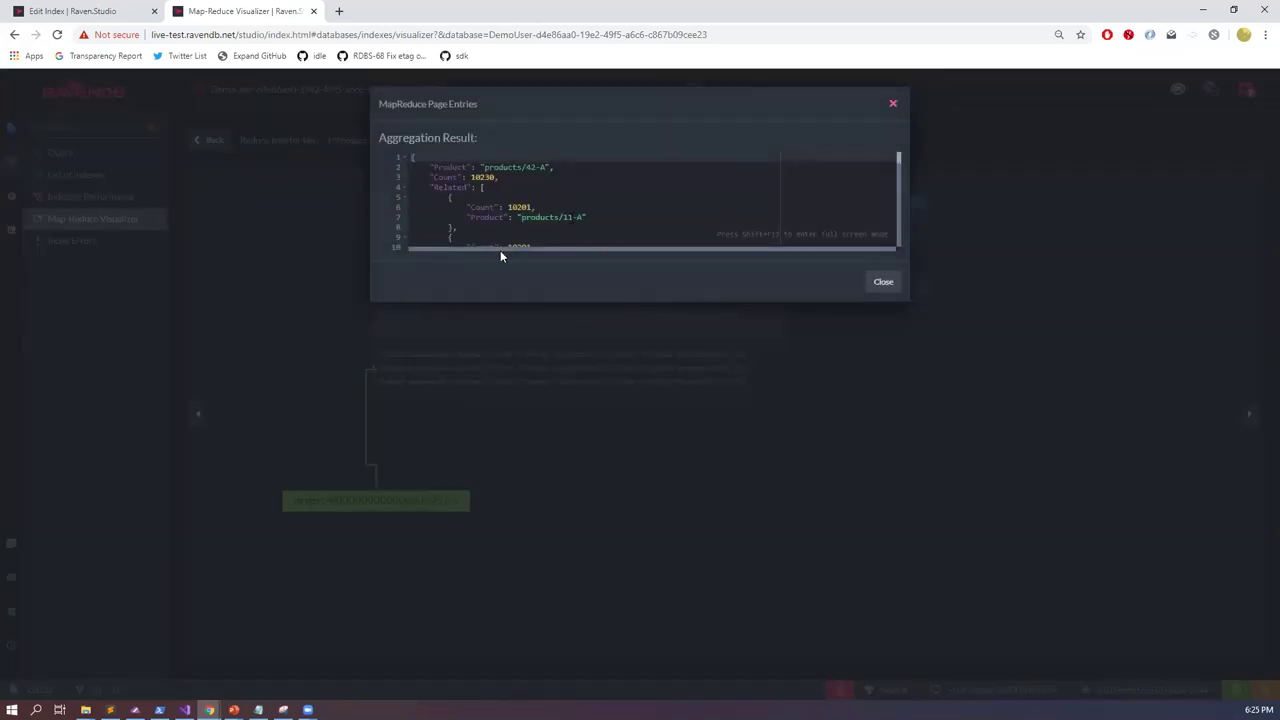
scroll(536, 203, "down", 3)
scroll(536, 203, "up", 3)
left_click(887, 281)
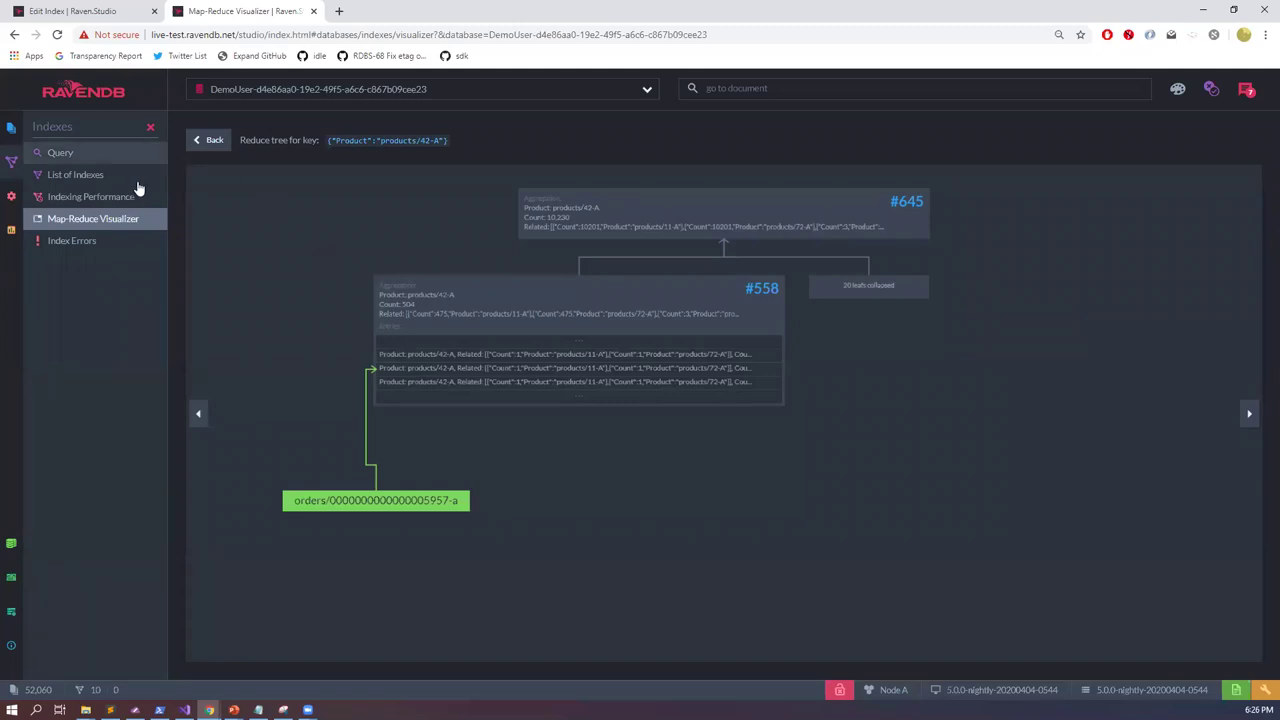
Step: Open the Product/Recommendations index definition from the index list and review its map and reduce code
left_click(106, 177)
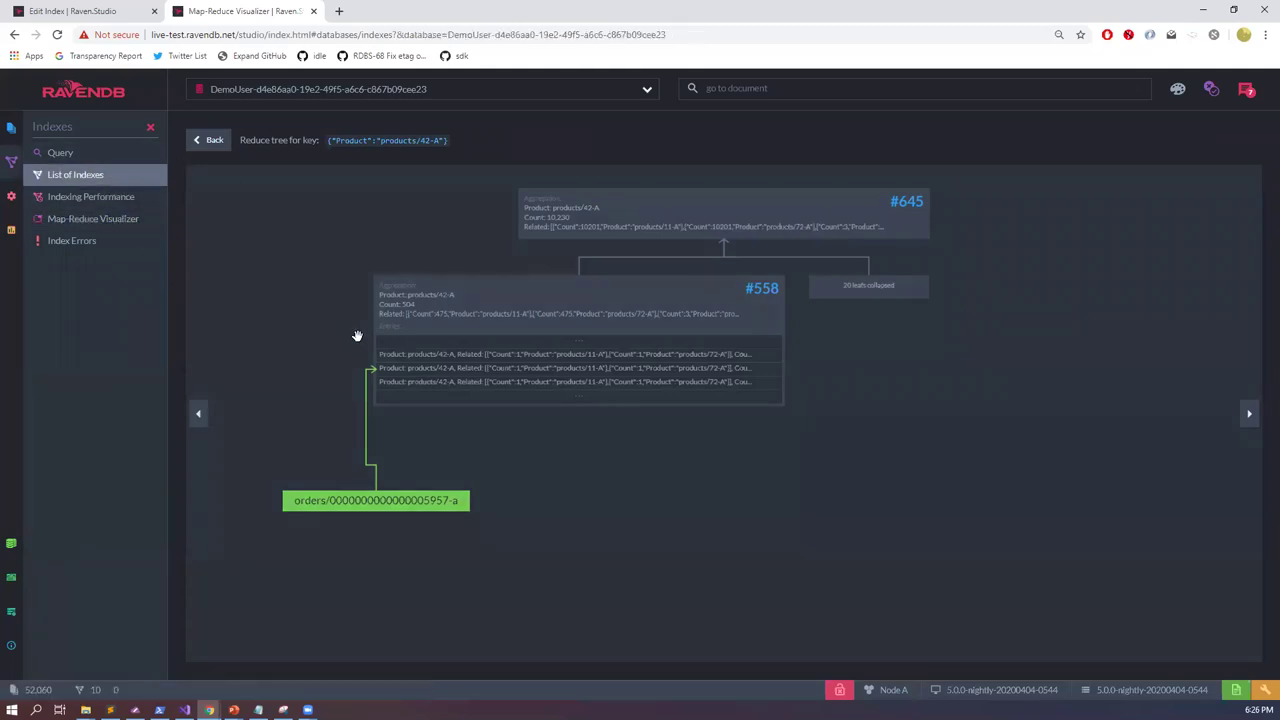
scroll(766, 549, "down", 5)
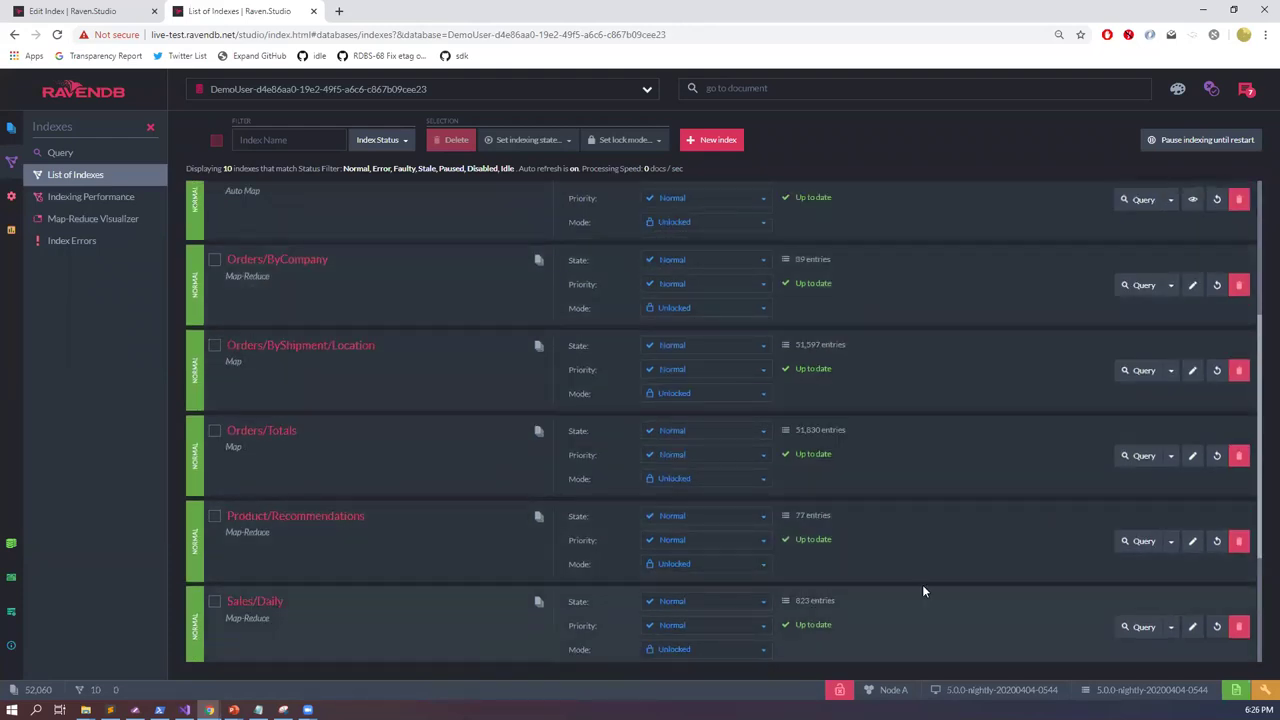
left_click(1190, 545)
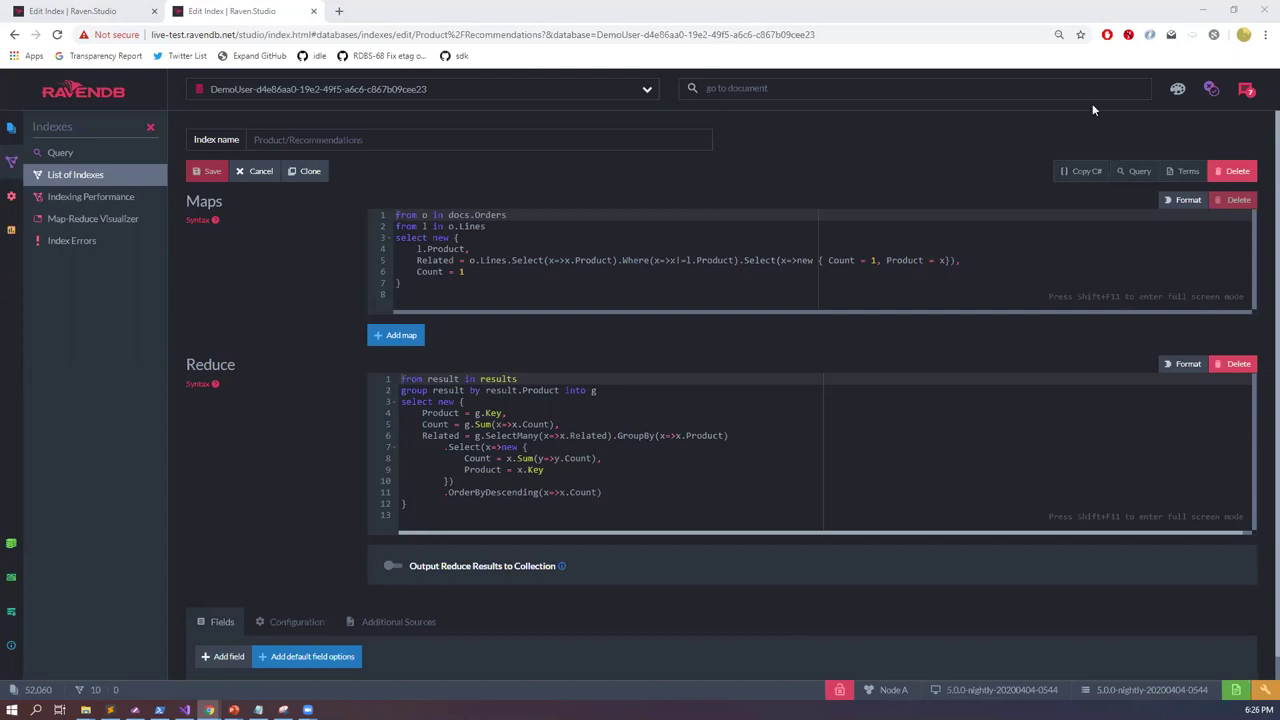
left_click(877, 284)
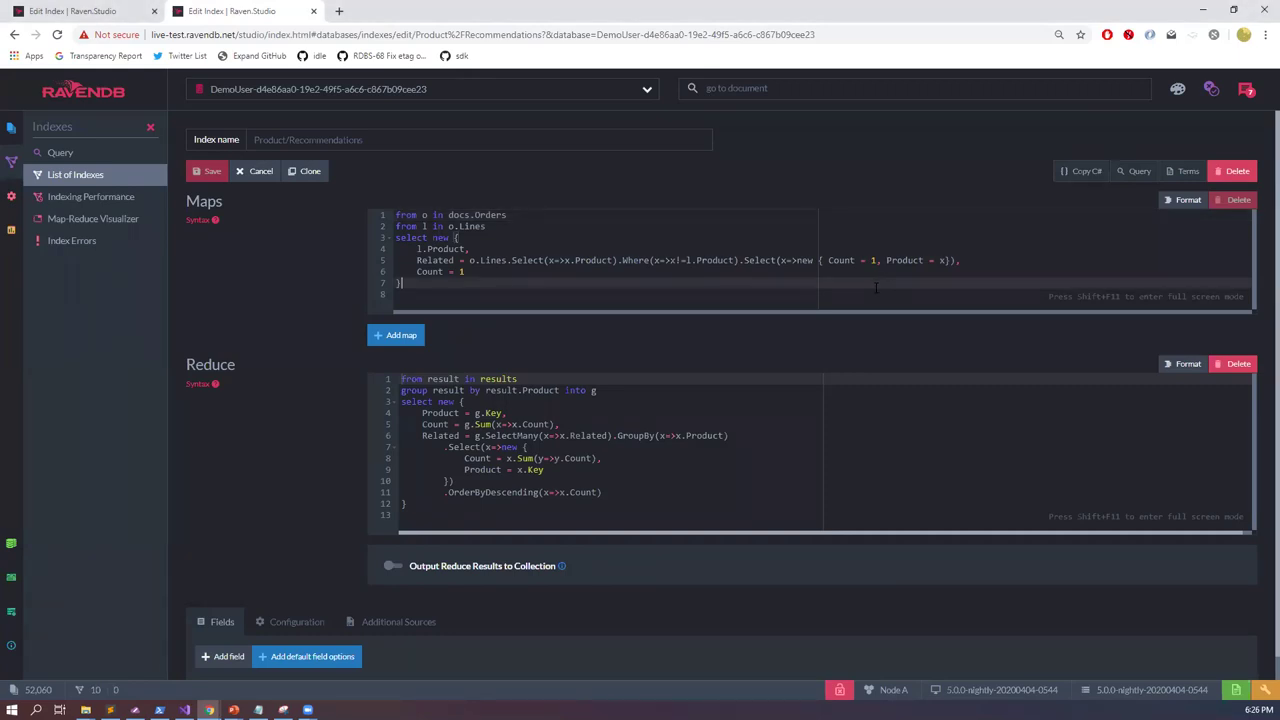
Step: Restart the Map-Reduce Visualizer and visualize Product/Recommendations for a different suggested order document
left_click(141, 228)
left_click(358, 150)
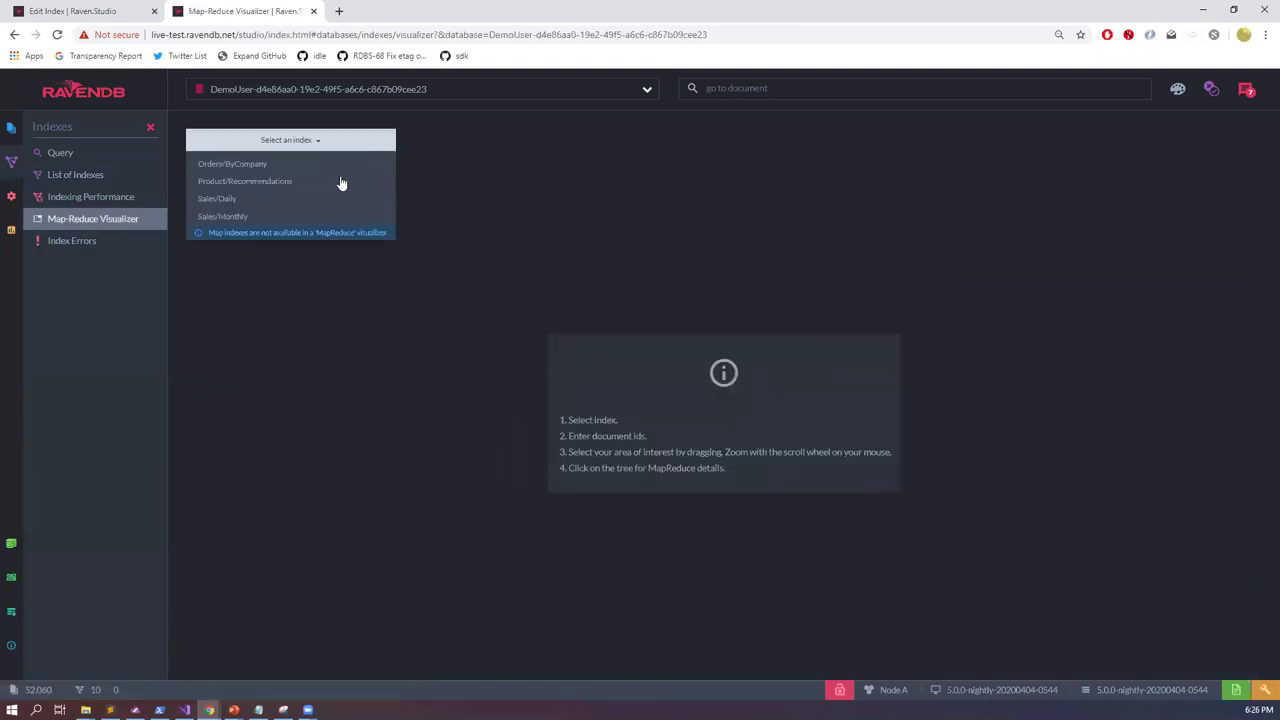
left_click(330, 188)
left_click(481, 150)
left_click(462, 200)
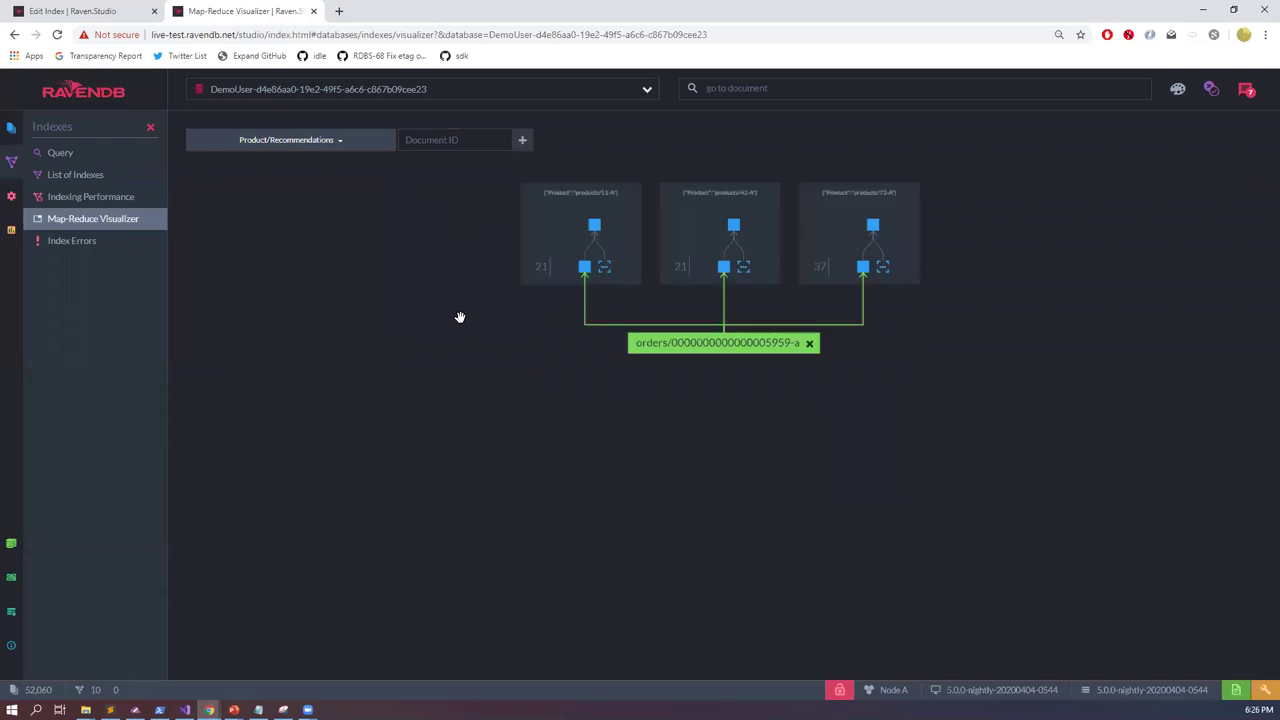
Step: Open the products/11-A reduce tree and compare the individual entries of leaf page #596 with its aggregated count and related products
left_click(542, 191)
left_click(514, 296)
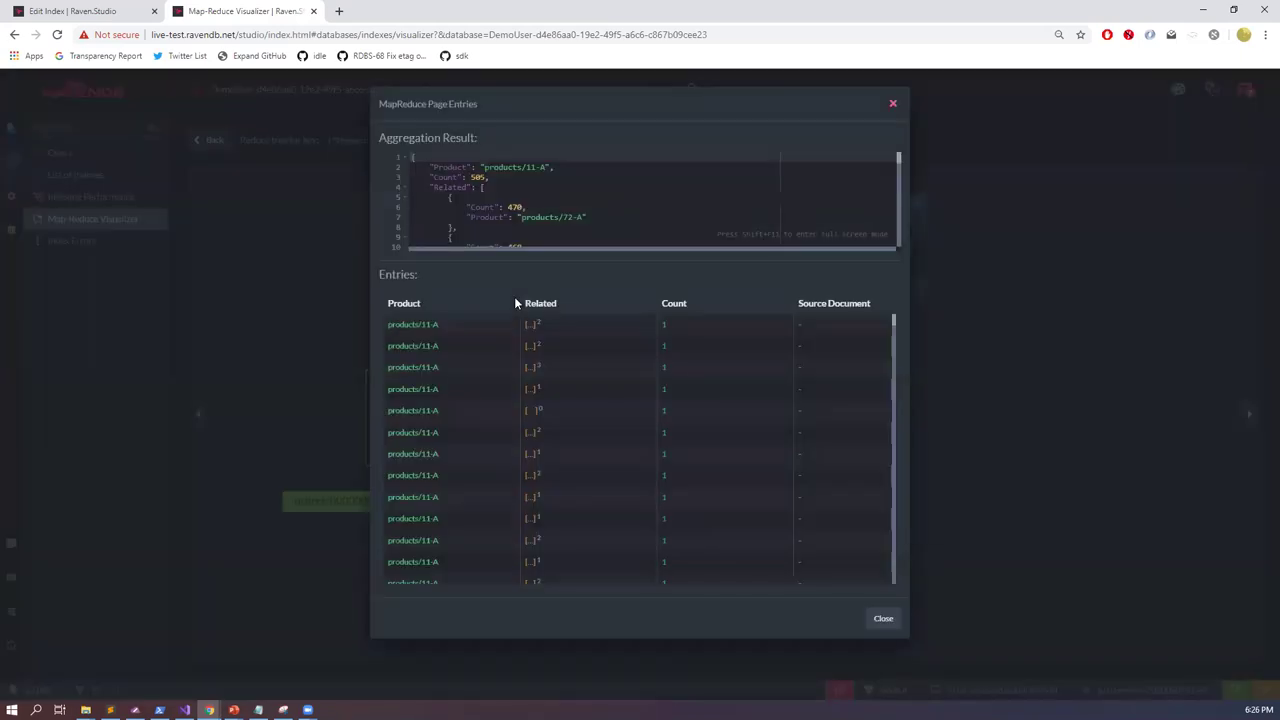
scroll(888, 386, "down", 1)
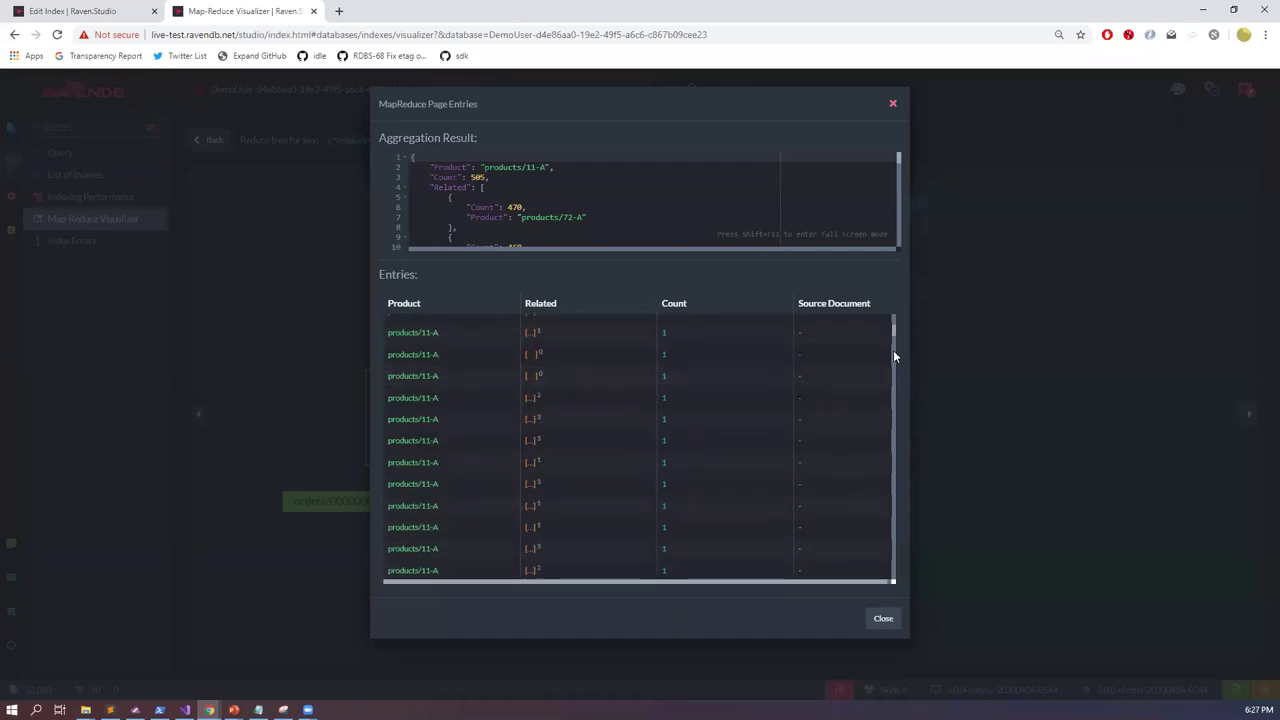
left_click_drag(893, 334, 893, 303)
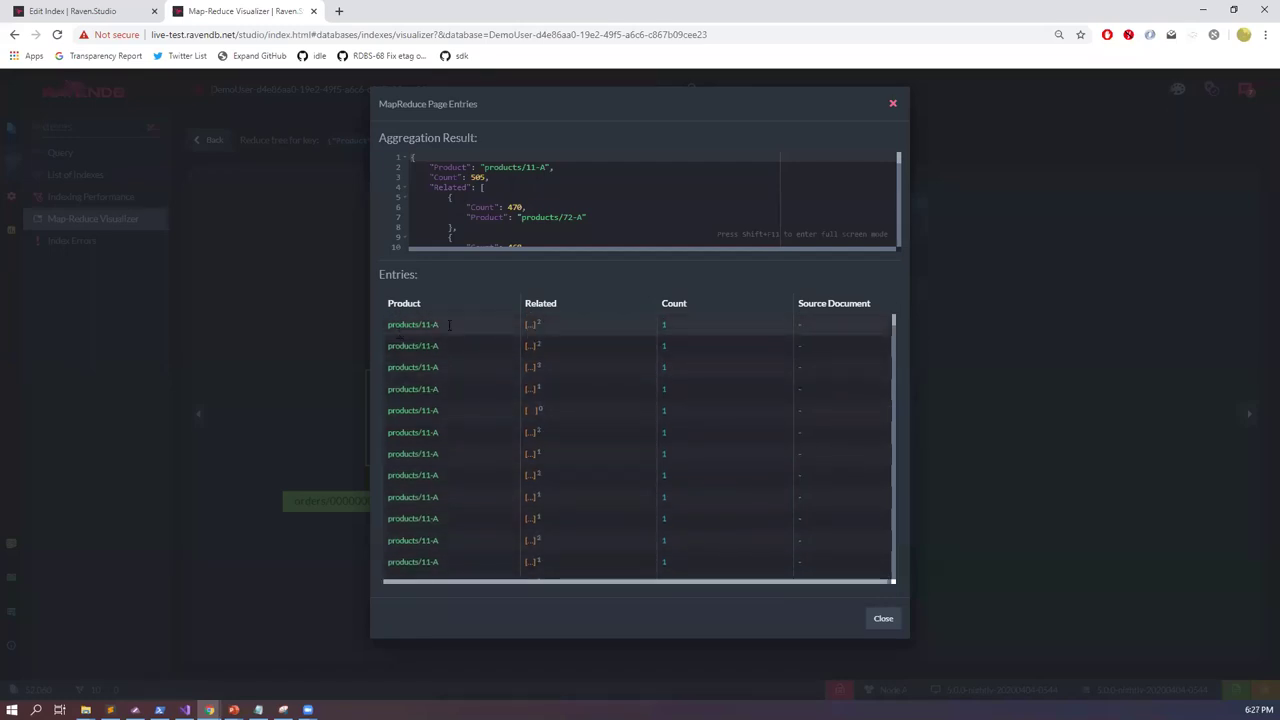
left_click_drag(391, 326, 808, 327)
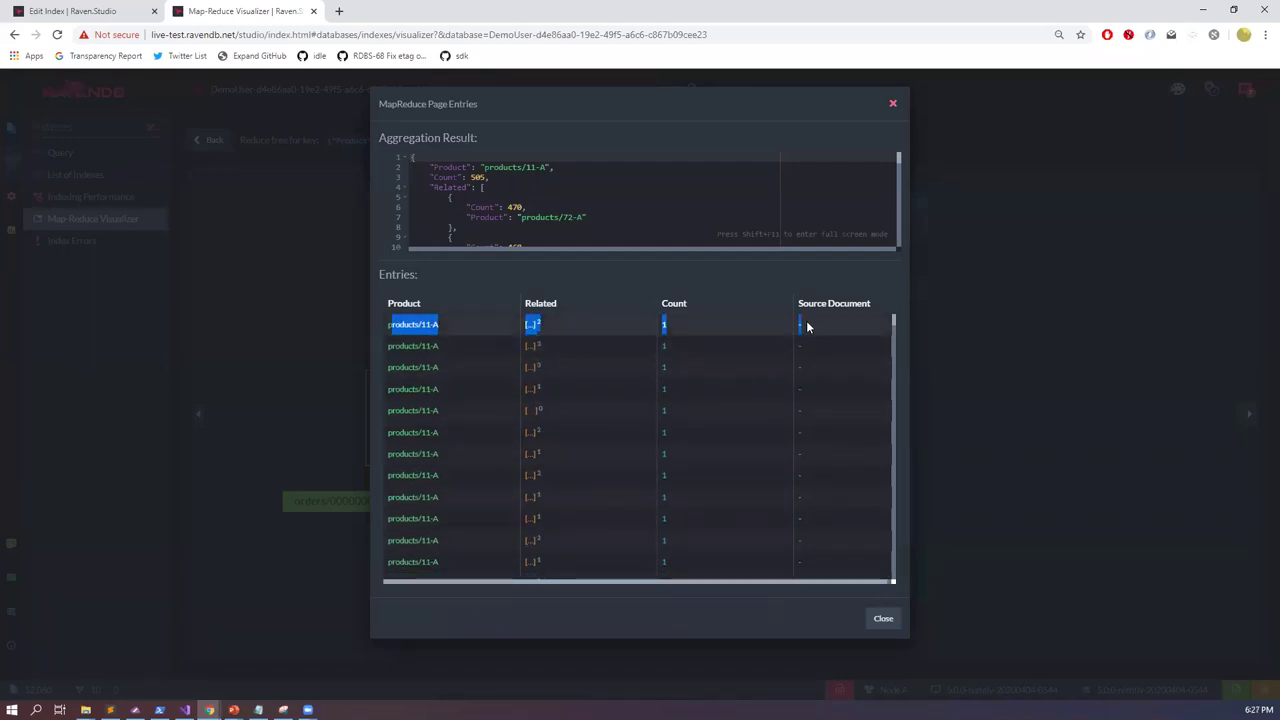
left_click(590, 332)
mouse_move(530, 324)
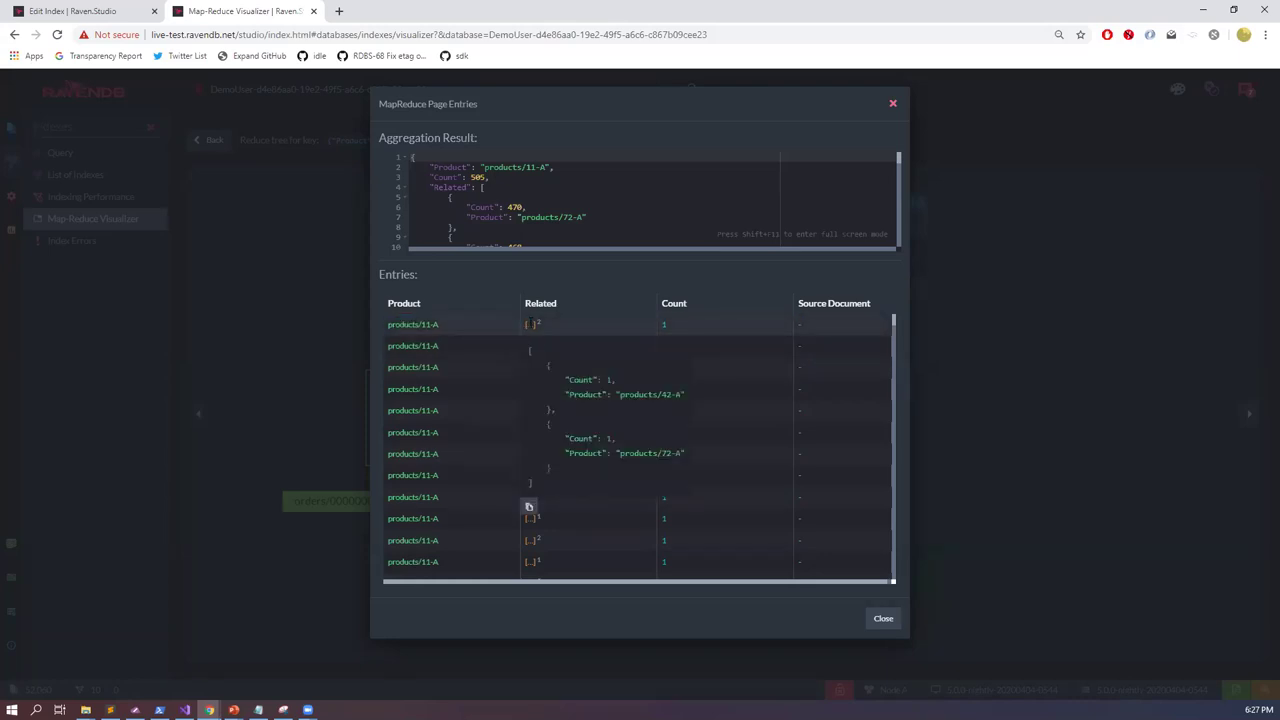
left_click_drag(462, 177, 411, 177)
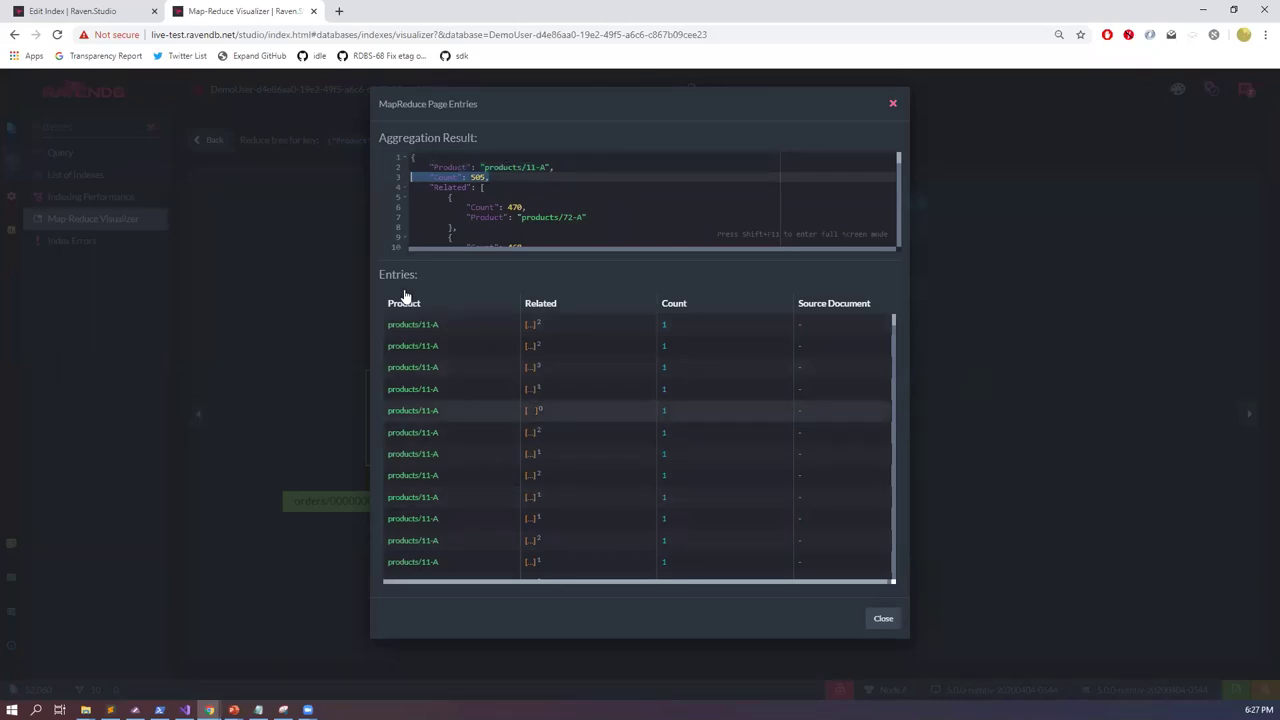
key("Escape")
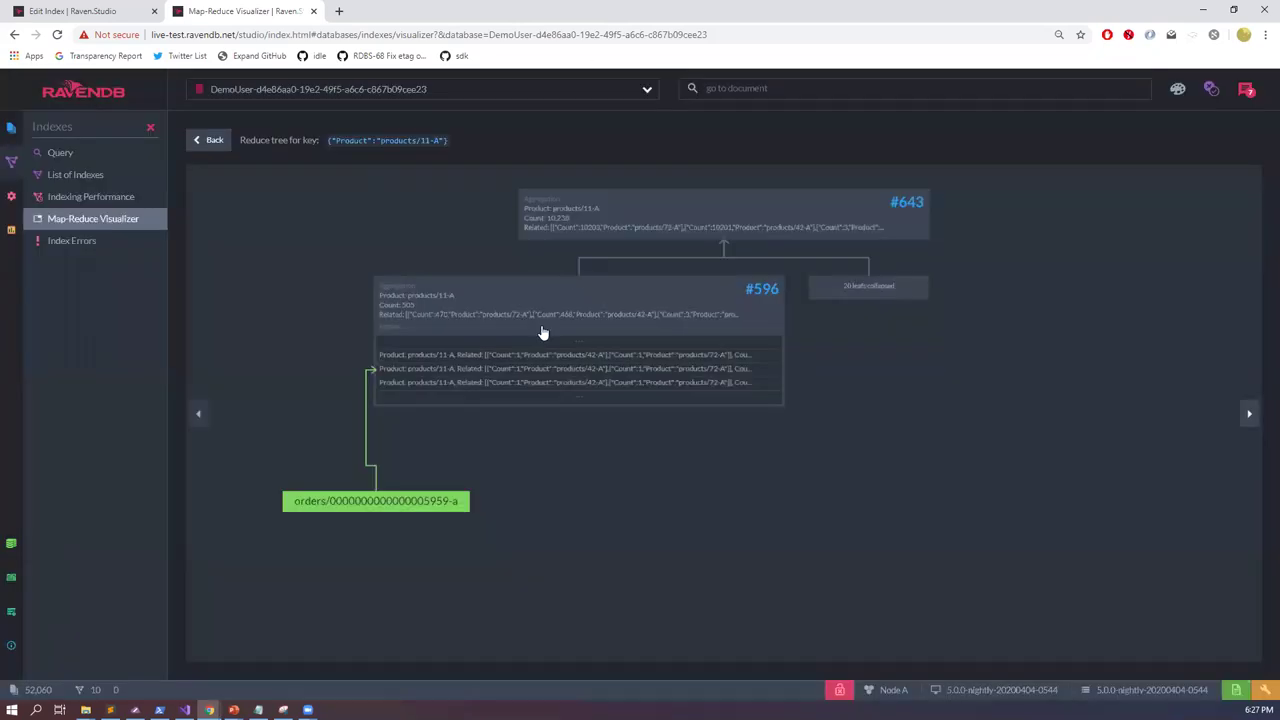
left_click(447, 310)
left_click_drag(805, 325, 516, 453)
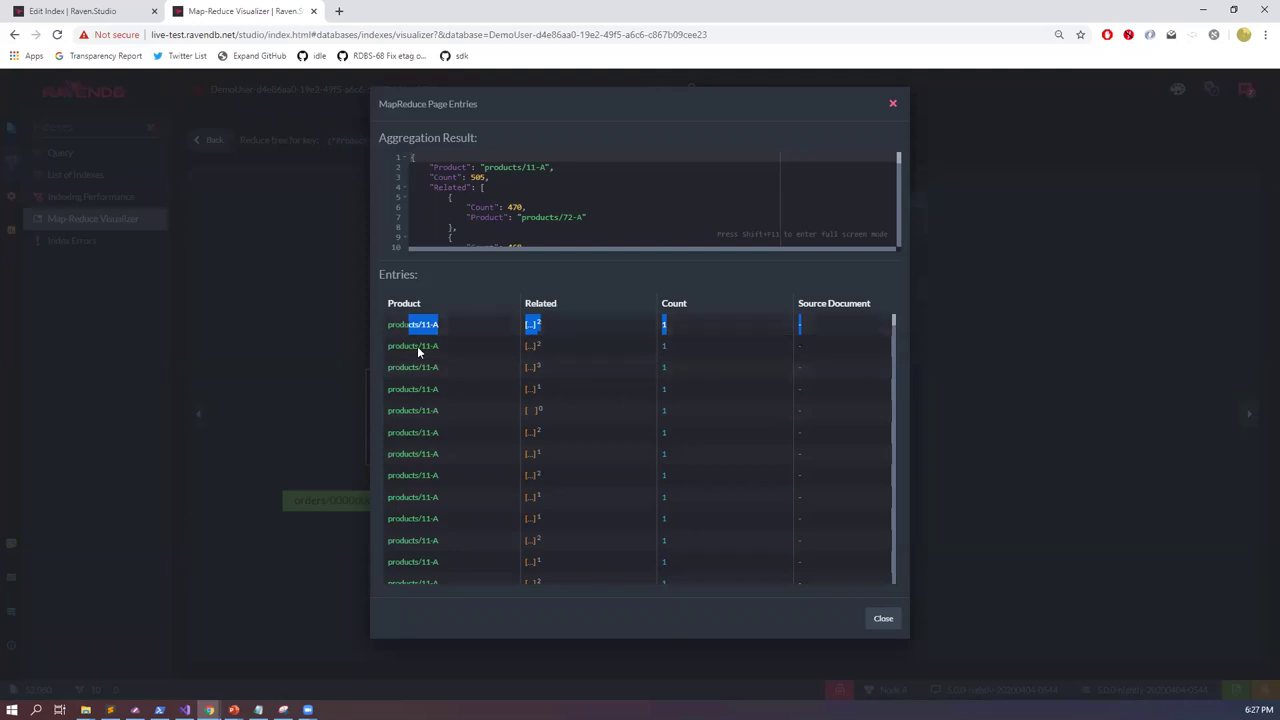
Step: Review the products/11-A aggregation result of leaf page #596, including its total count, and close the page entries
left_click_drag(412, 166, 451, 187)
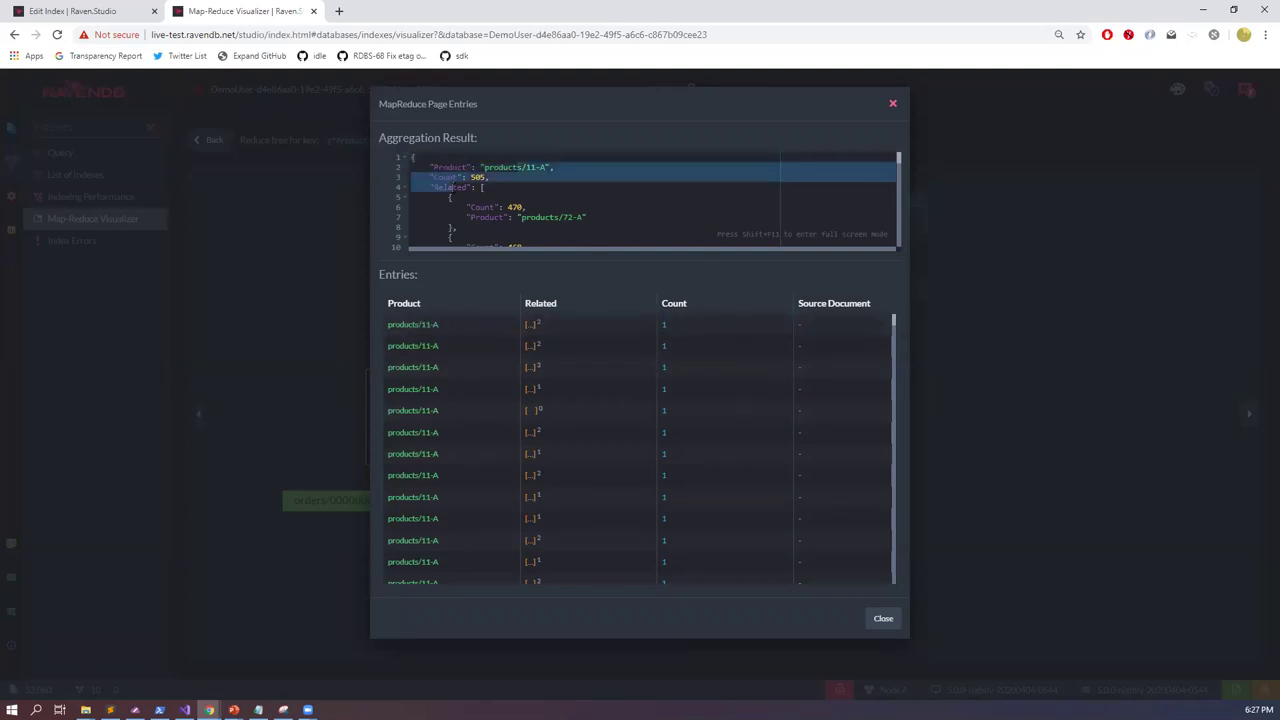
left_click(577, 197)
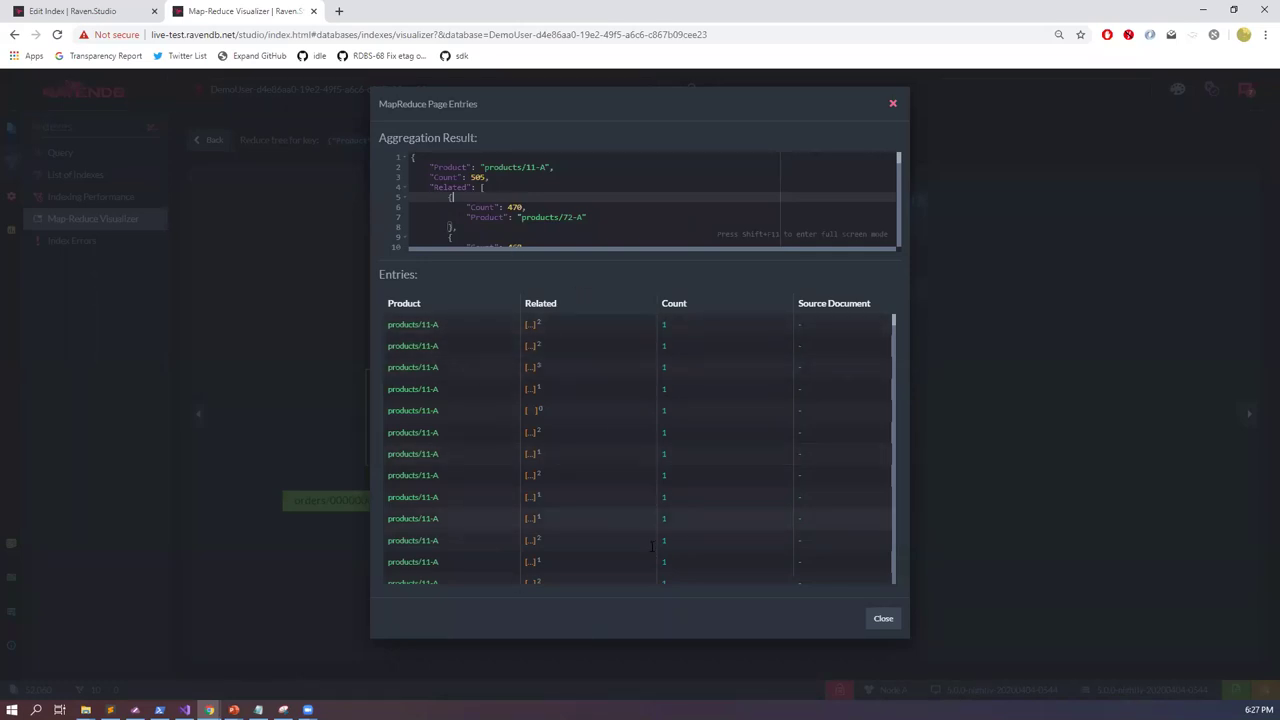
mouse_move(666, 525)
left_click_drag(468, 177, 410, 177)
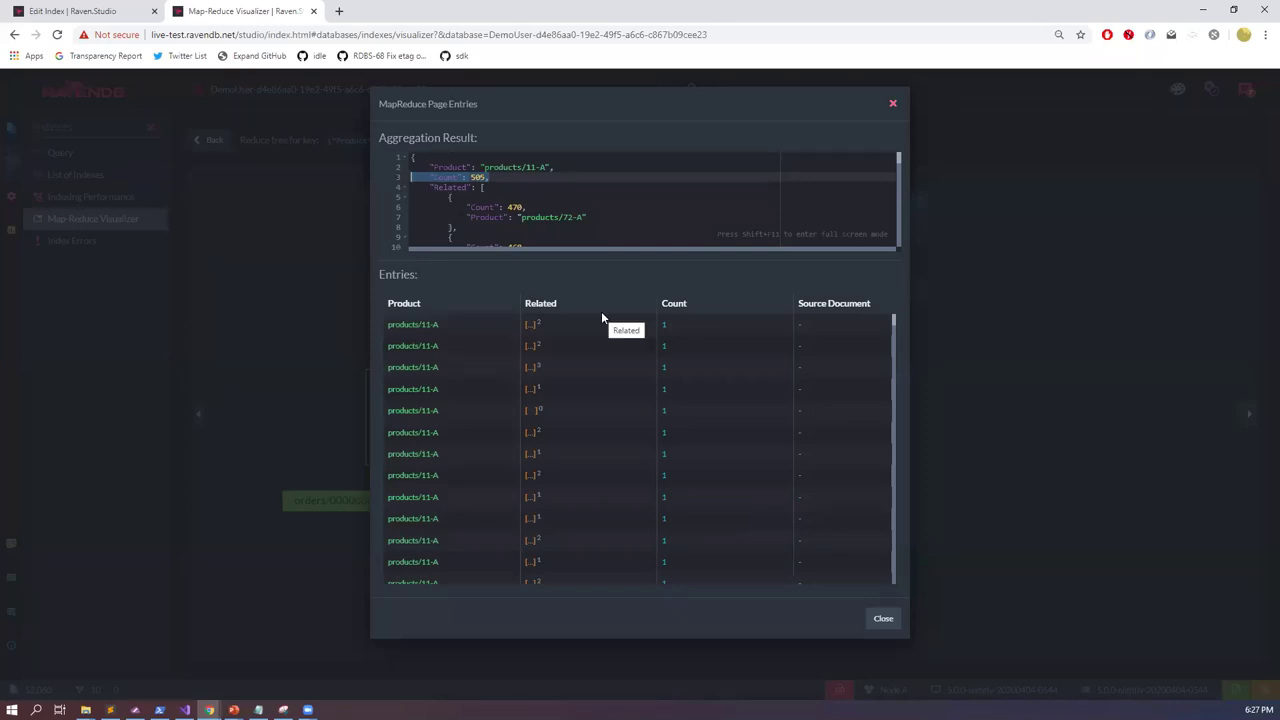
key("Escape")
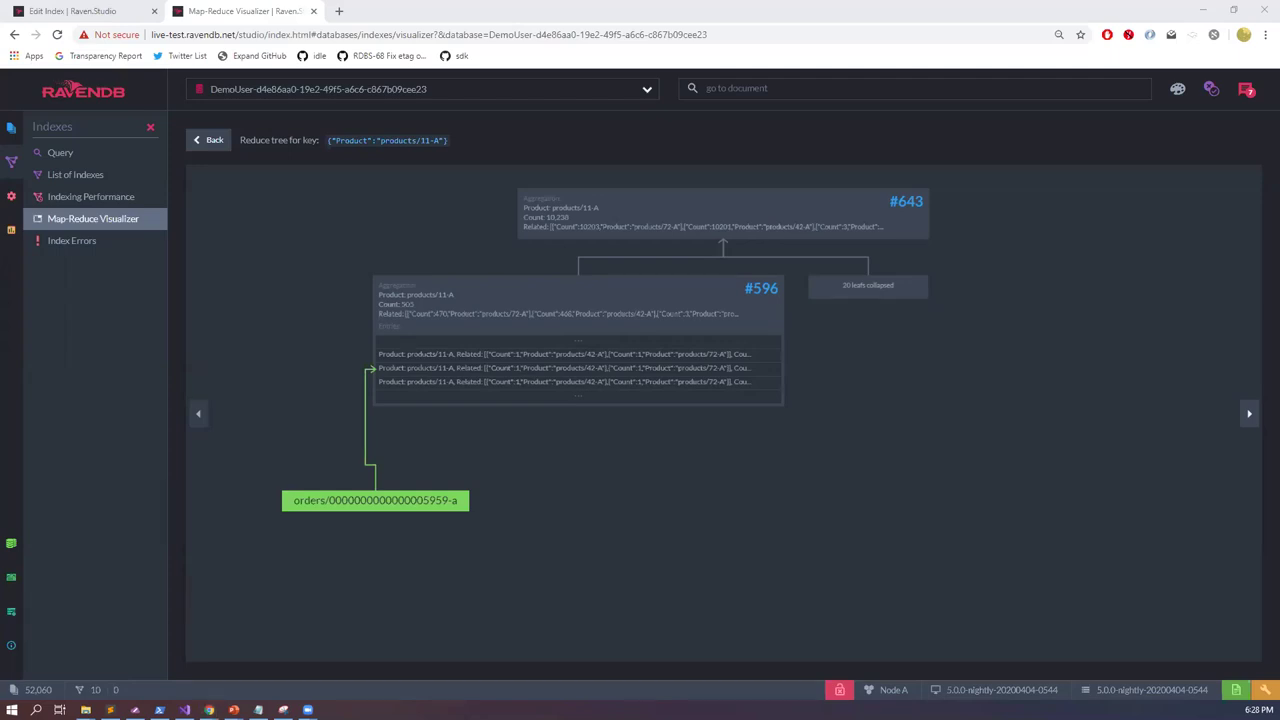
Step: Switch to the presentation, advance to the Output collection slide, and return to RavenDB Studio in the browser
key("alt+Tab")
key("Right")
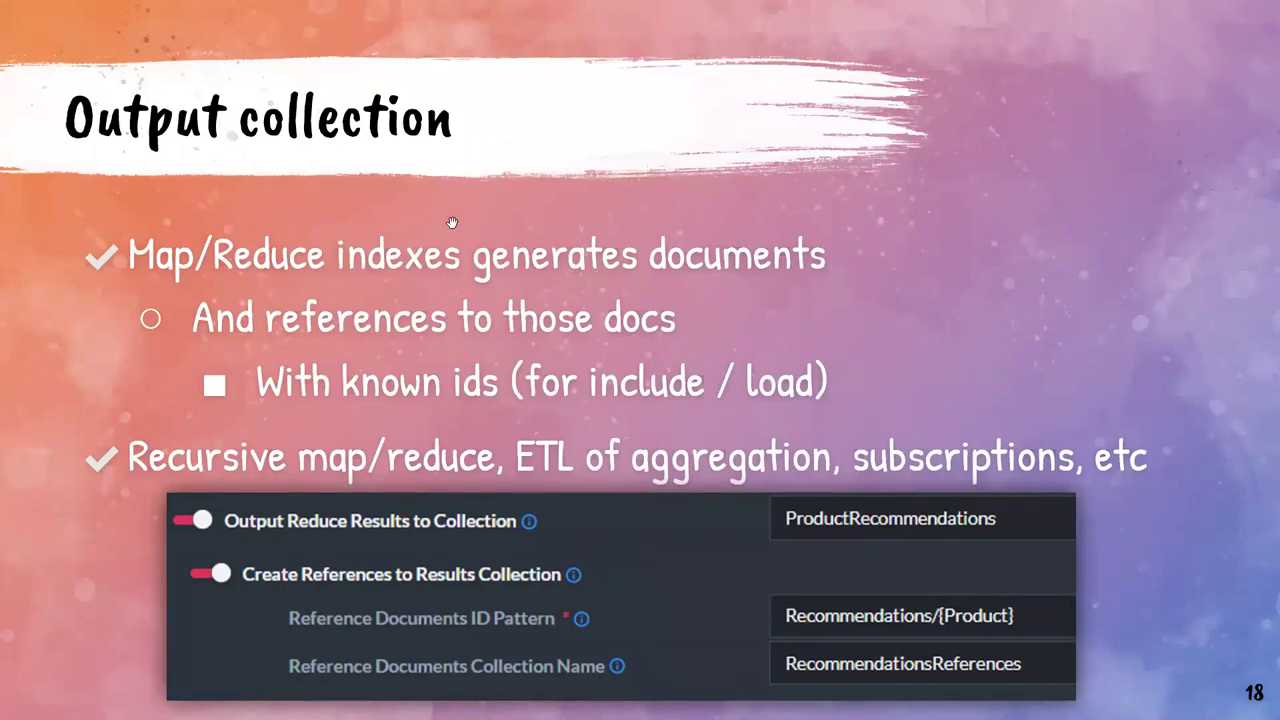
key("alt+Tab")
Step: Edit the Product/Recommendations index to output its reduce results to a ProductRecommendations collection, and save it
left_click(92, 175)
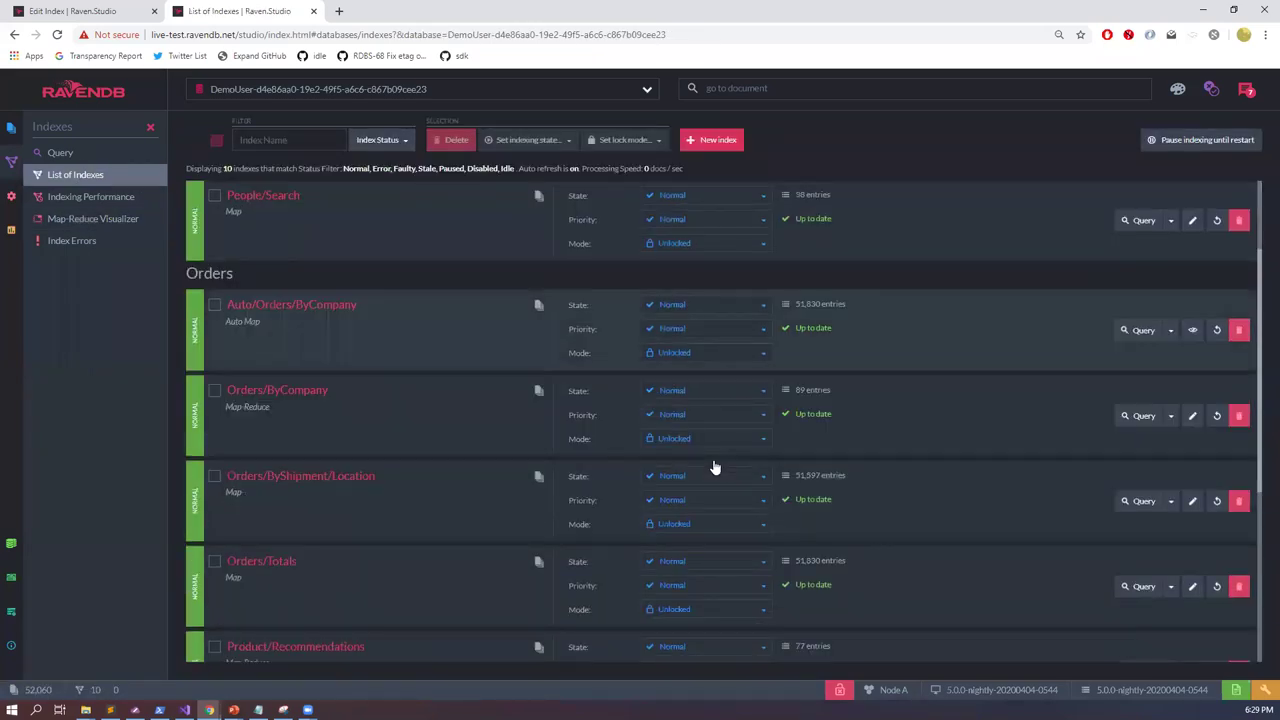
scroll(600, 475, "down", 2)
scroll(527, 488, "down", 1)
left_click(1192, 407)
left_click(392, 541)
type("Pr")
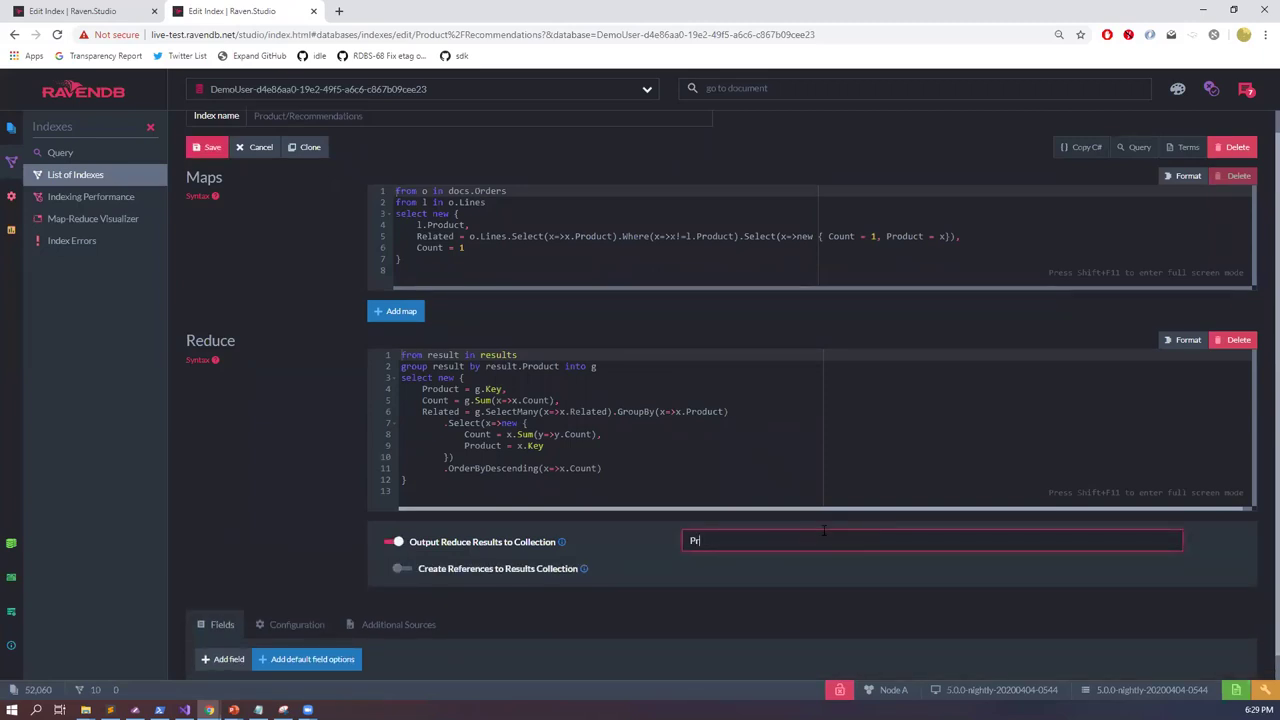
type("oductRecommendations")
left_click(200, 152)
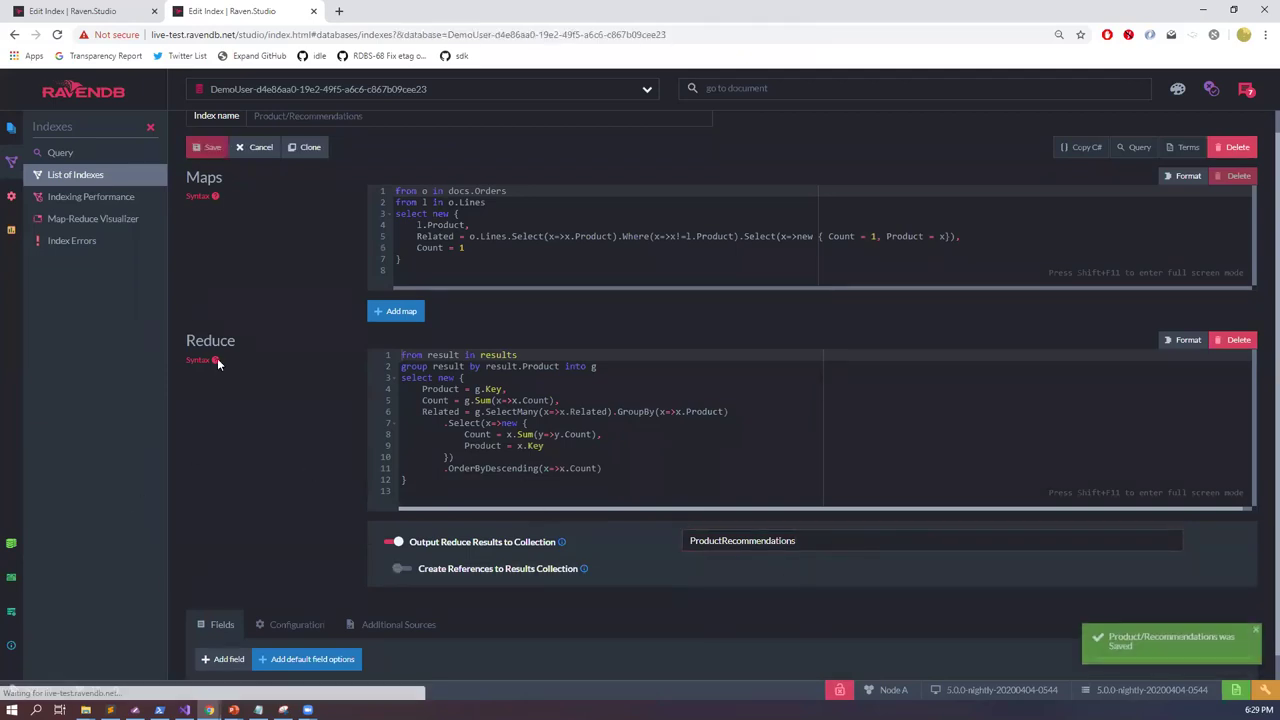
Step: Open the products/38-A document in the ProductRecommendations collection and review its count and related products
left_click(11, 128)
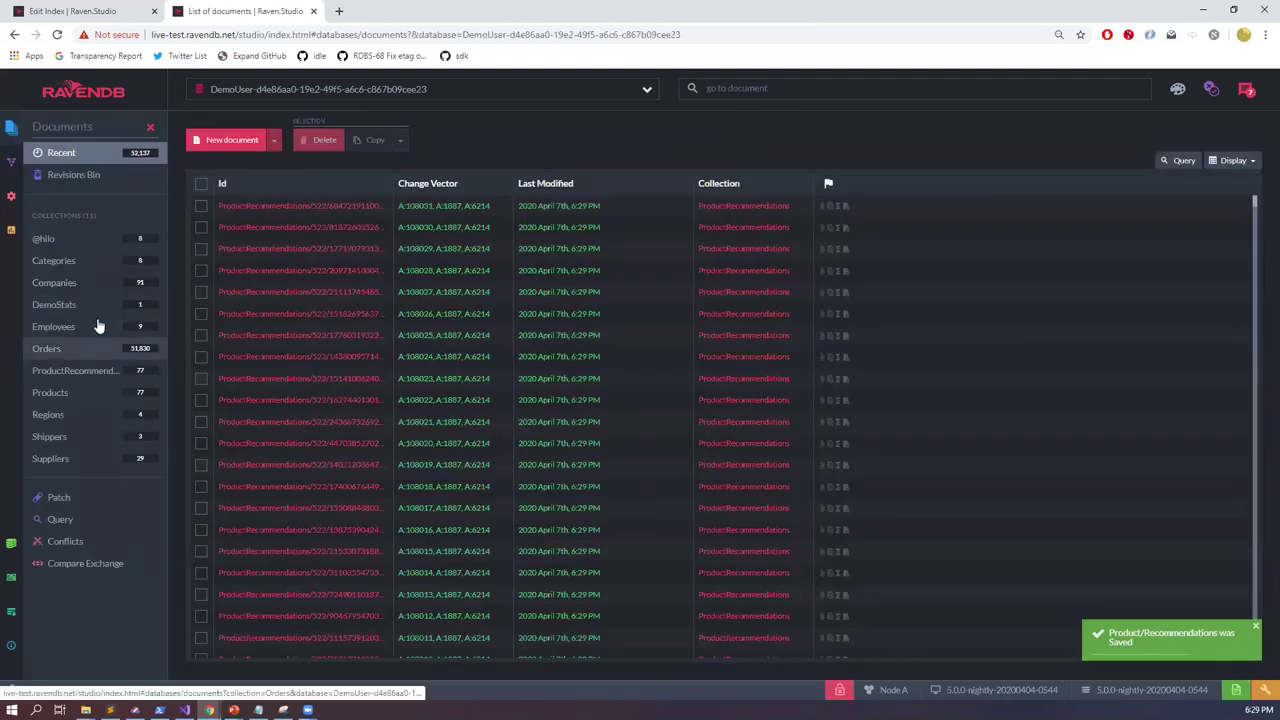
left_click(100, 371)
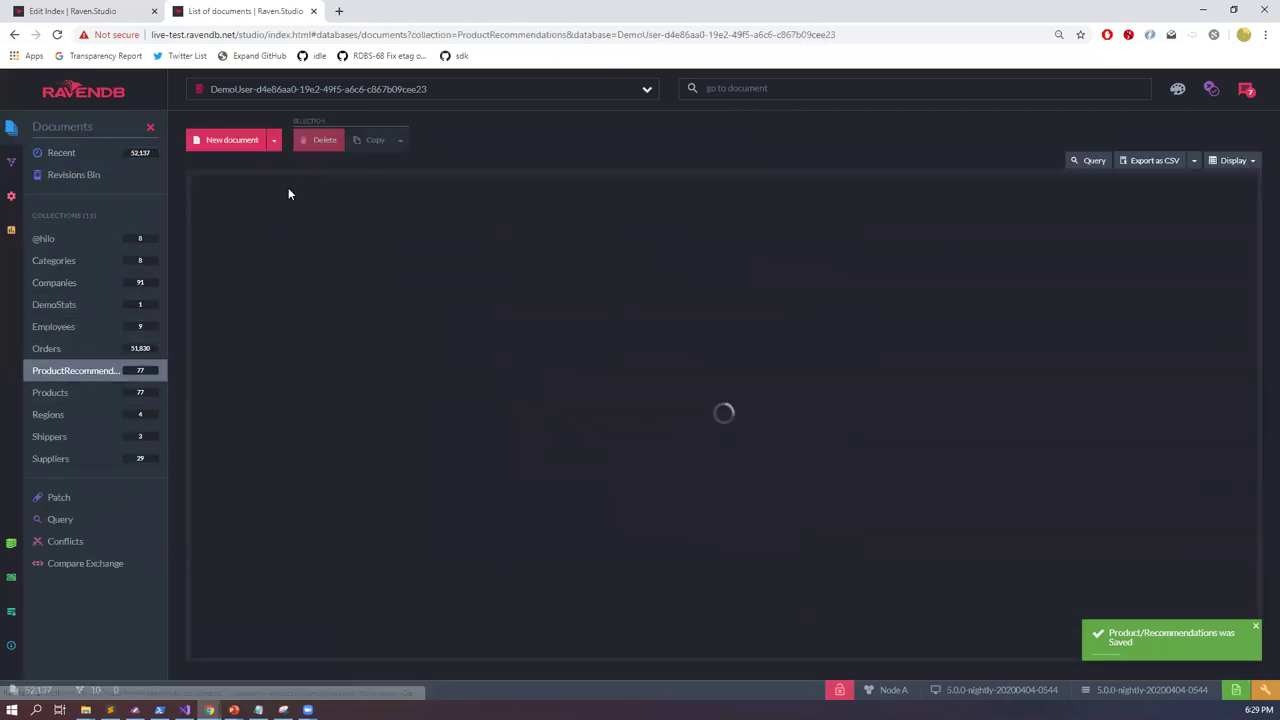
left_click(294, 400)
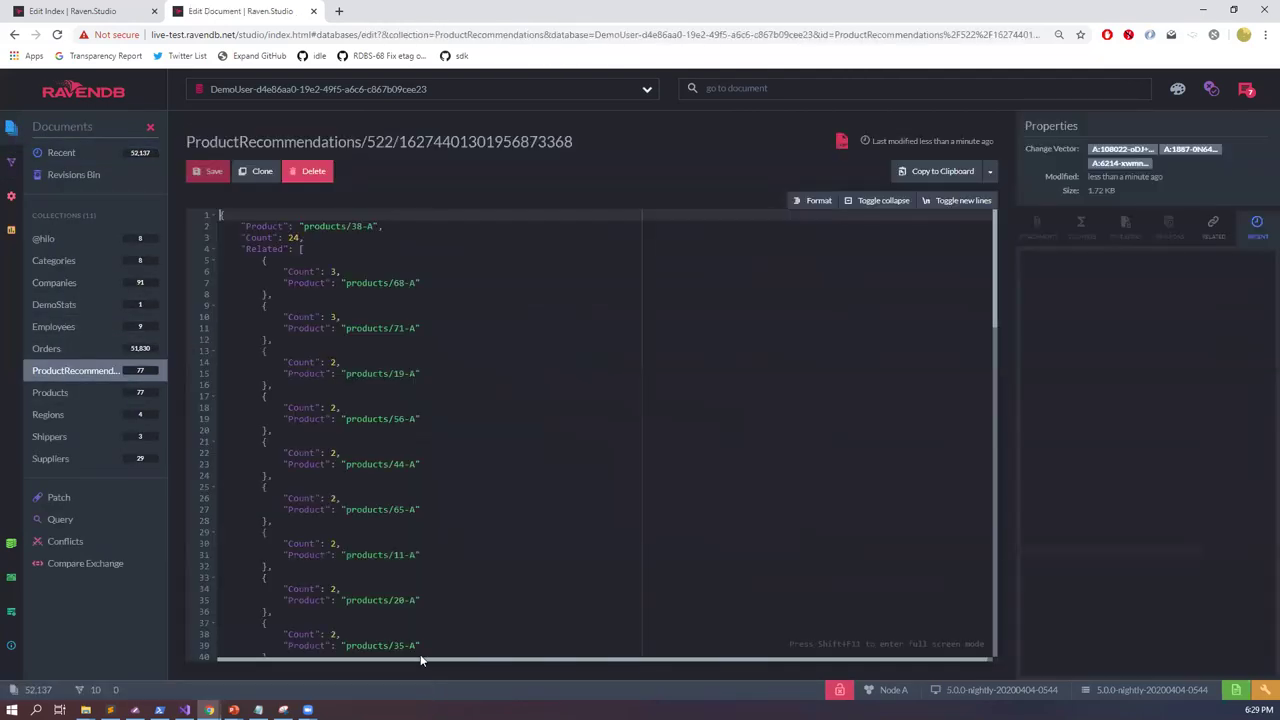
scroll(454, 273, "down", 3)
scroll(454, 273, "up", 3)
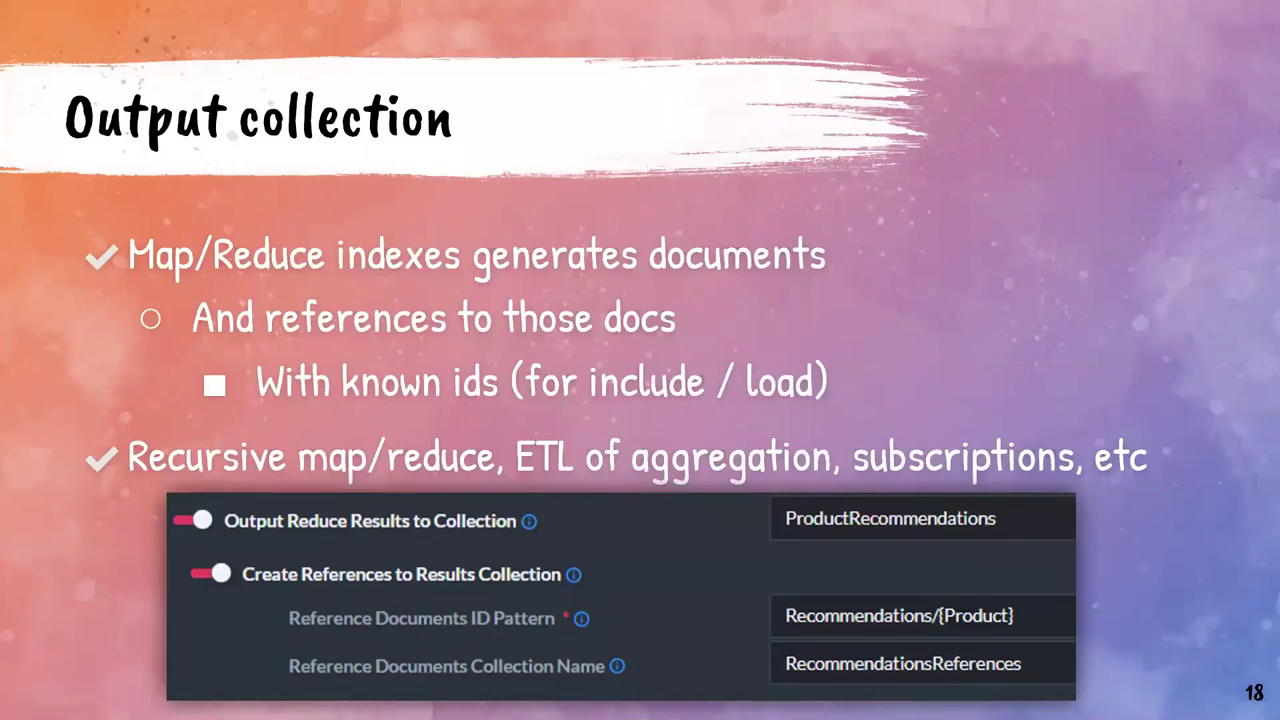
Step: Back in RavenDB Studio, set the Sales/Daily index to output its reduce results to a SalesDaily collection, and save it
key("alt+Tab")
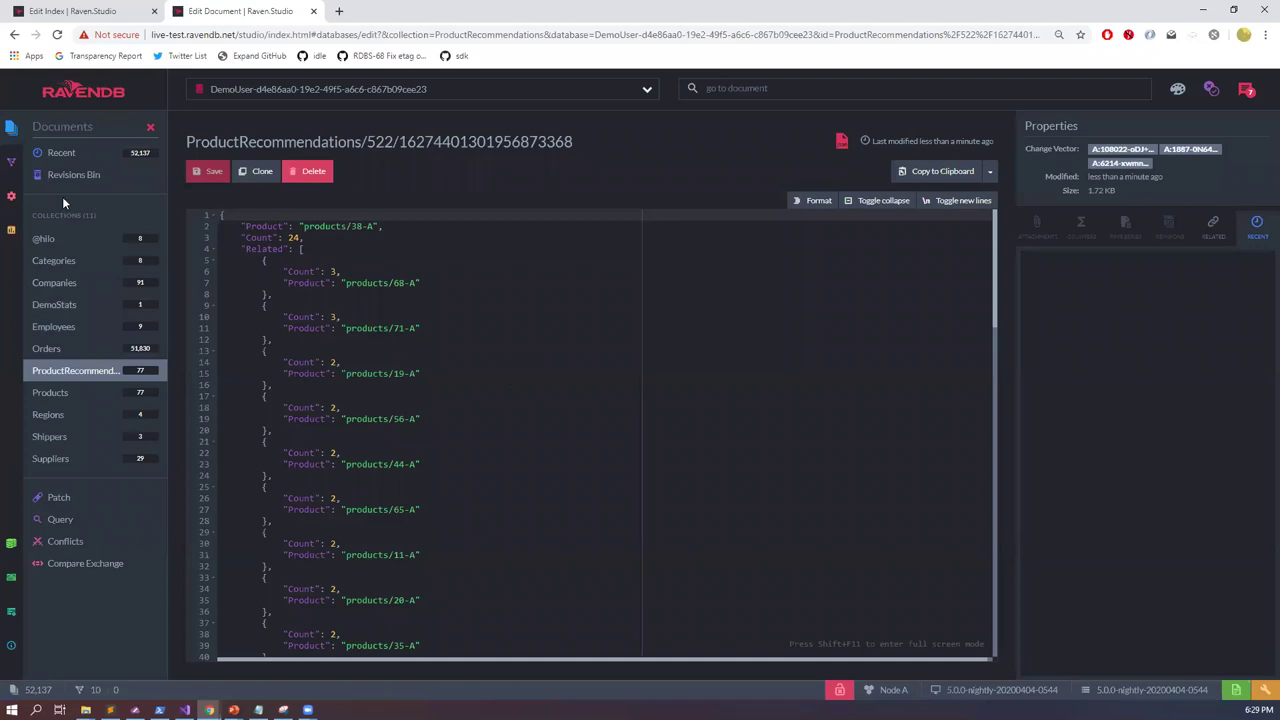
left_click(11, 161)
left_click(75, 174)
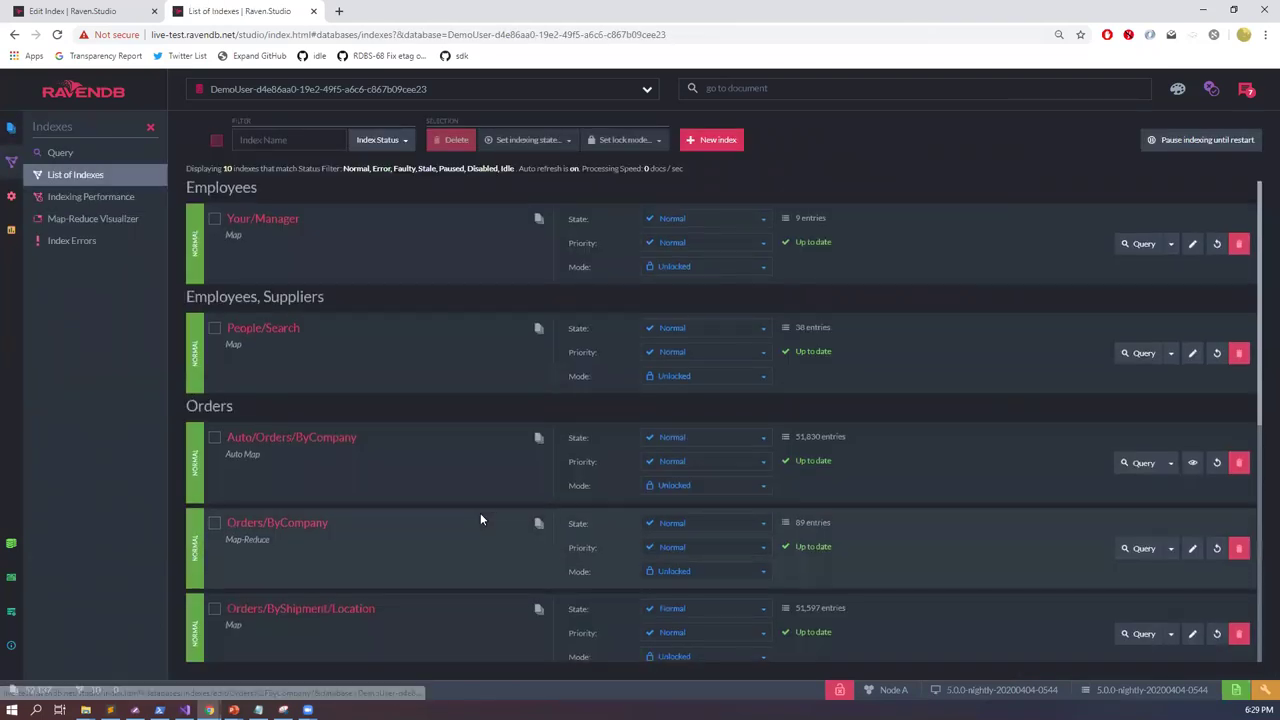
scroll(480, 513, "down", 5)
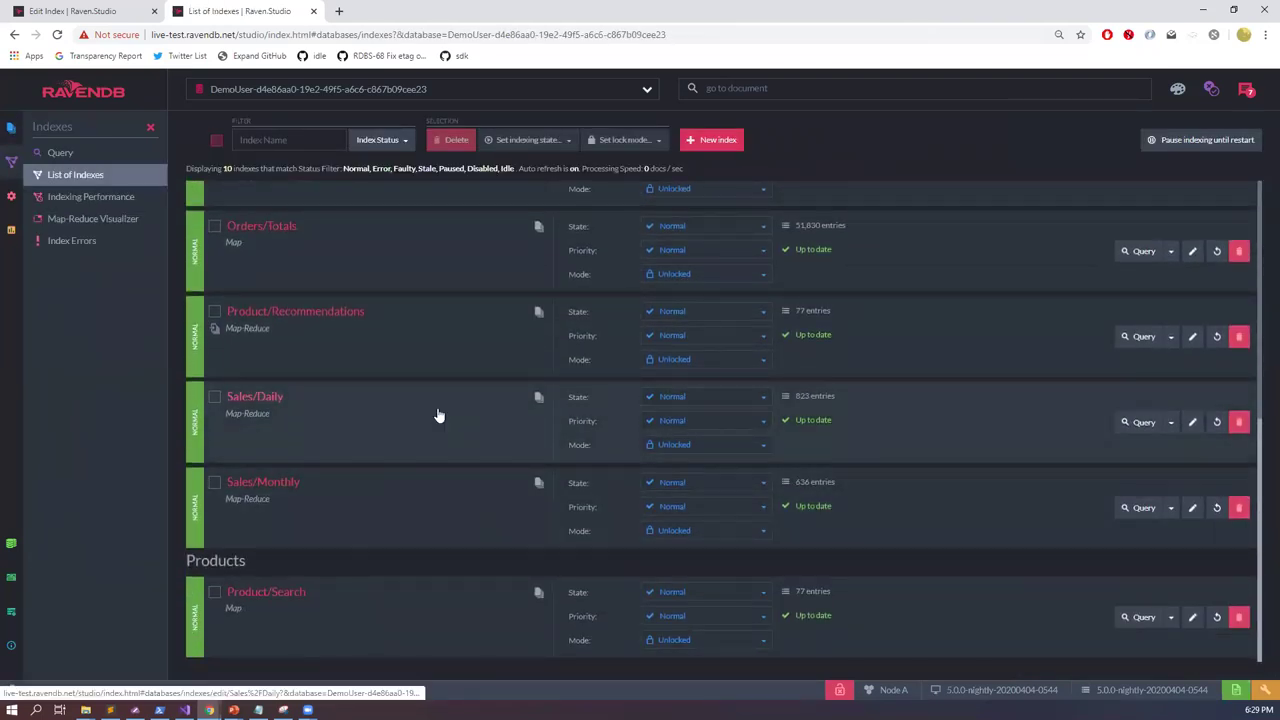
left_click(1199, 422)
left_click(768, 500)
type("SalesDa")
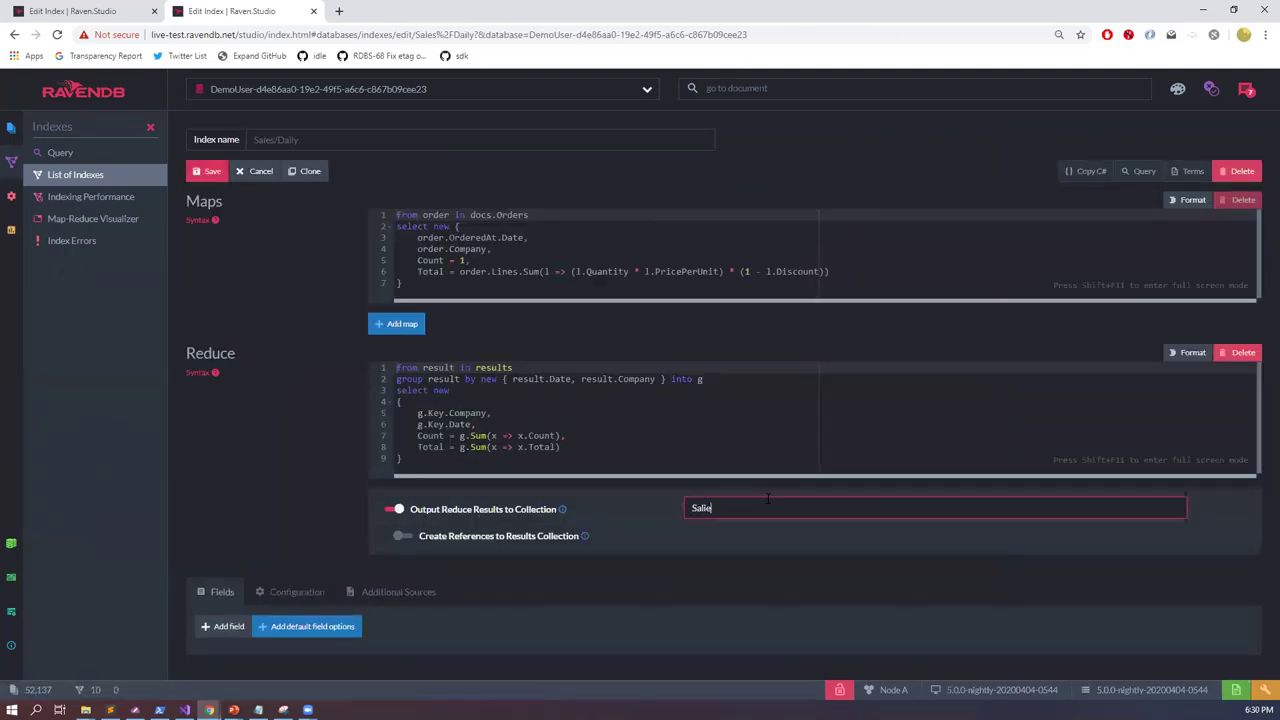
type("ily")
key("ctrl+a")
left_click(207, 171)
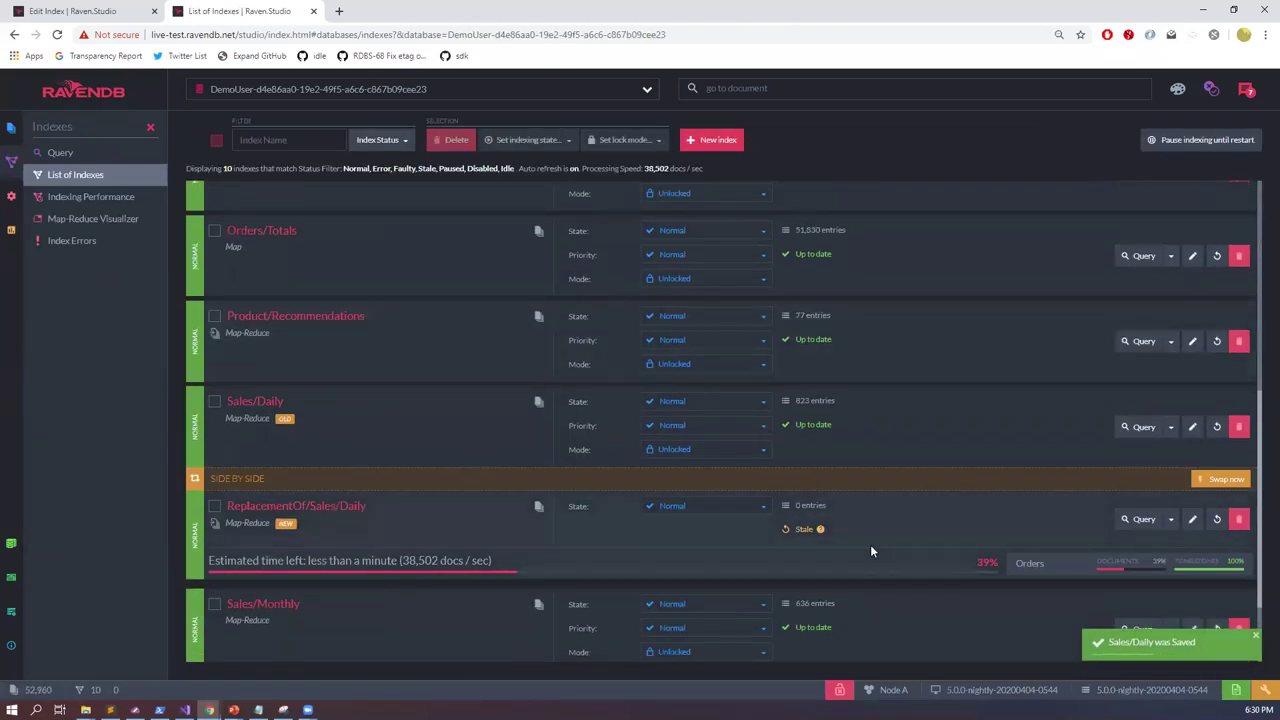
Step: Open the Sales/Monthly index for editing and change its map source to docs.SalesDaily
left_click(1192, 507)
double_click(511, 215)
type("SalesDaily")
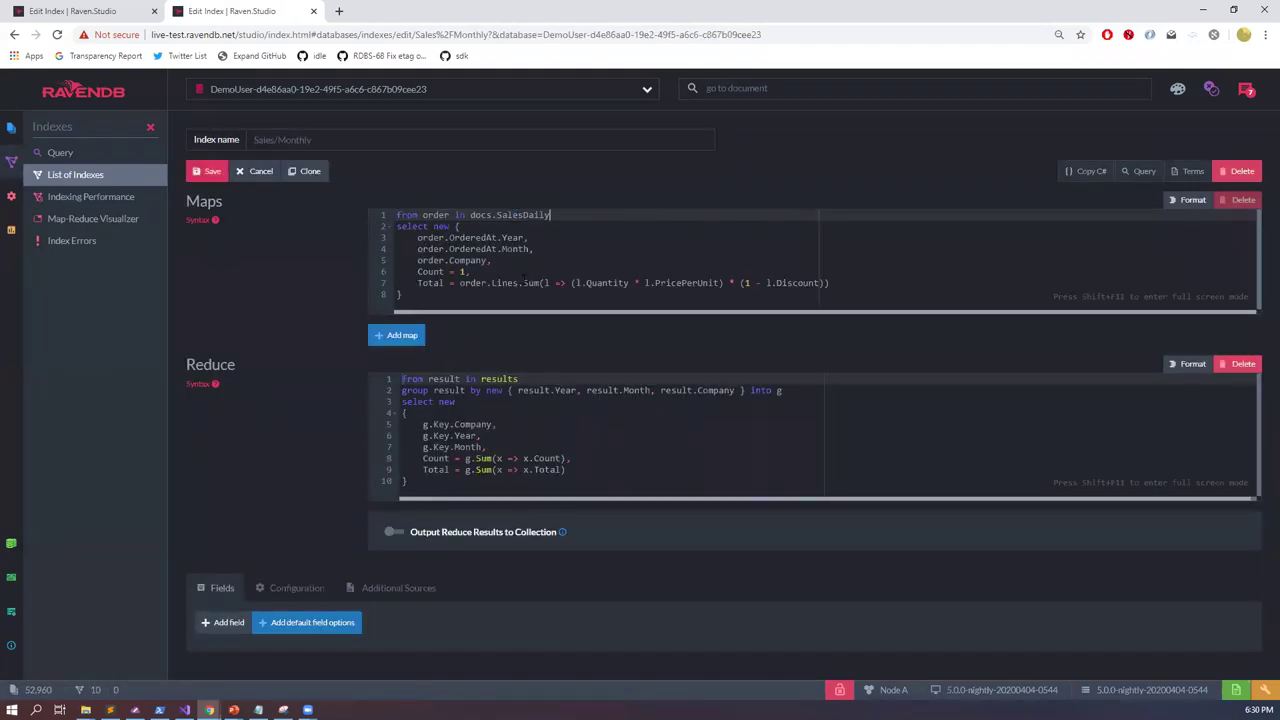
Step: Replace the map's Count value with order.Count and strip the Total calculation down to the order. prefix
left_click_drag(459, 283, 512, 283)
left_click_drag(641, 302, 835, 285)
key("BackSpace")
key("Up")
key("Delete")
key("Delete")
type("order.Count,")
key("Down")
type("order.")
Step: Change the map's year and month fields to order.Date.Year and order.Date.Month
key("Up")
key("Up")
key("Up")
key("Up")
key("ctrl+BackSpace")
key("Delete")
type("Date")
key("Down")
key("ctrl+BackSpace")
key("ctrl+Delete")
type("Date")
Step: Complete the map's Total value as order.Total and save the Sales/Monthly index
key("Down")
key("Down")
key("Down")
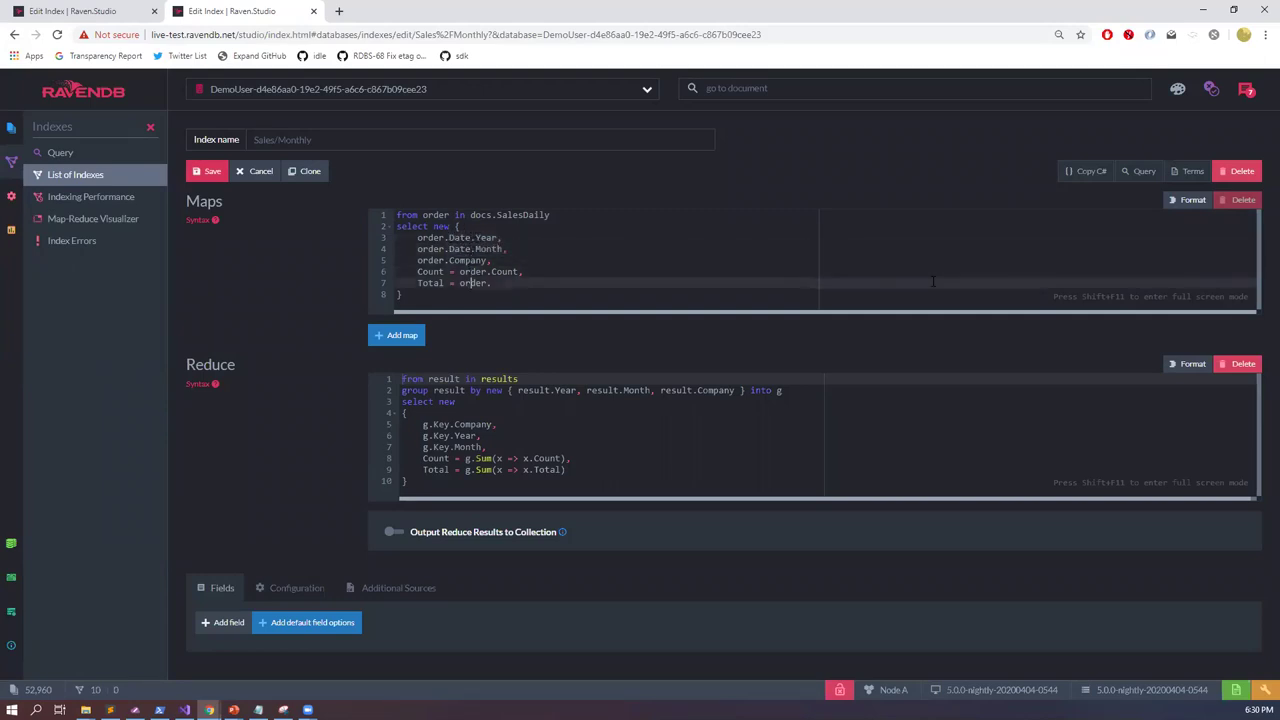
type("Total")
left_click(203, 171)
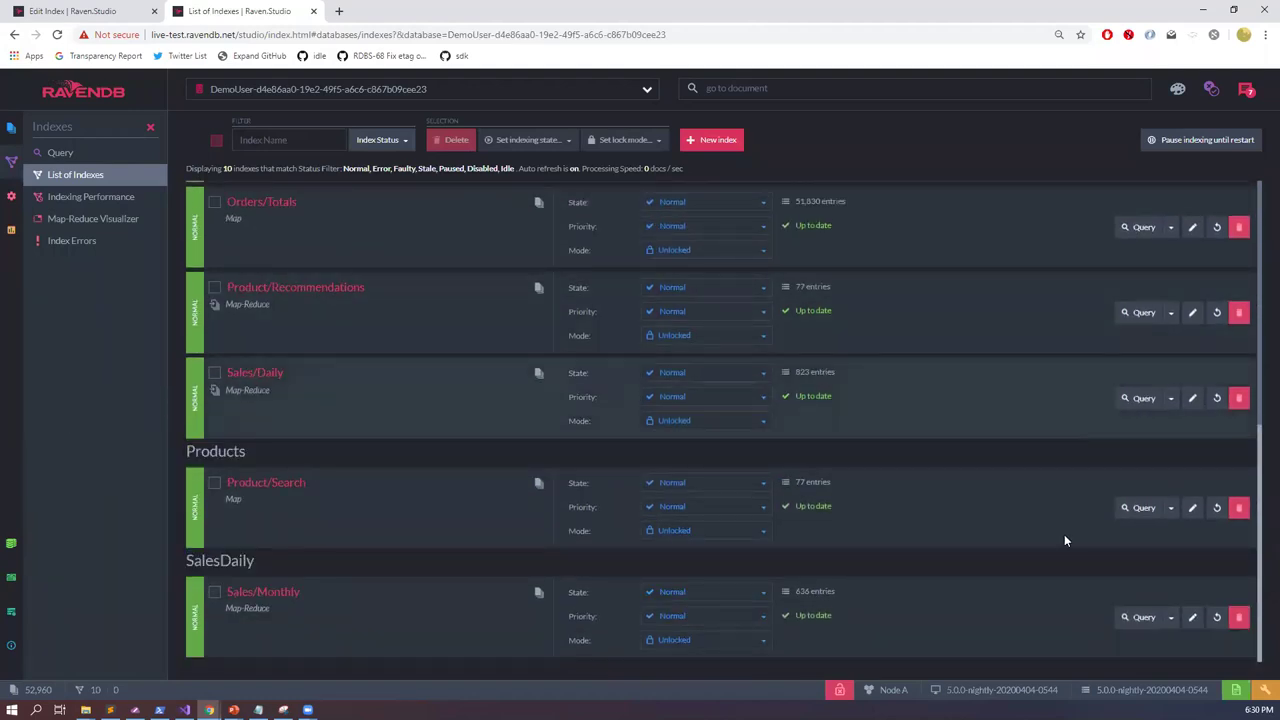
Step: Query the Sales/Monthly index and visualize it in the Map-Reduce Visualizer for a suggested SalesDaily document
left_click(1141, 617)
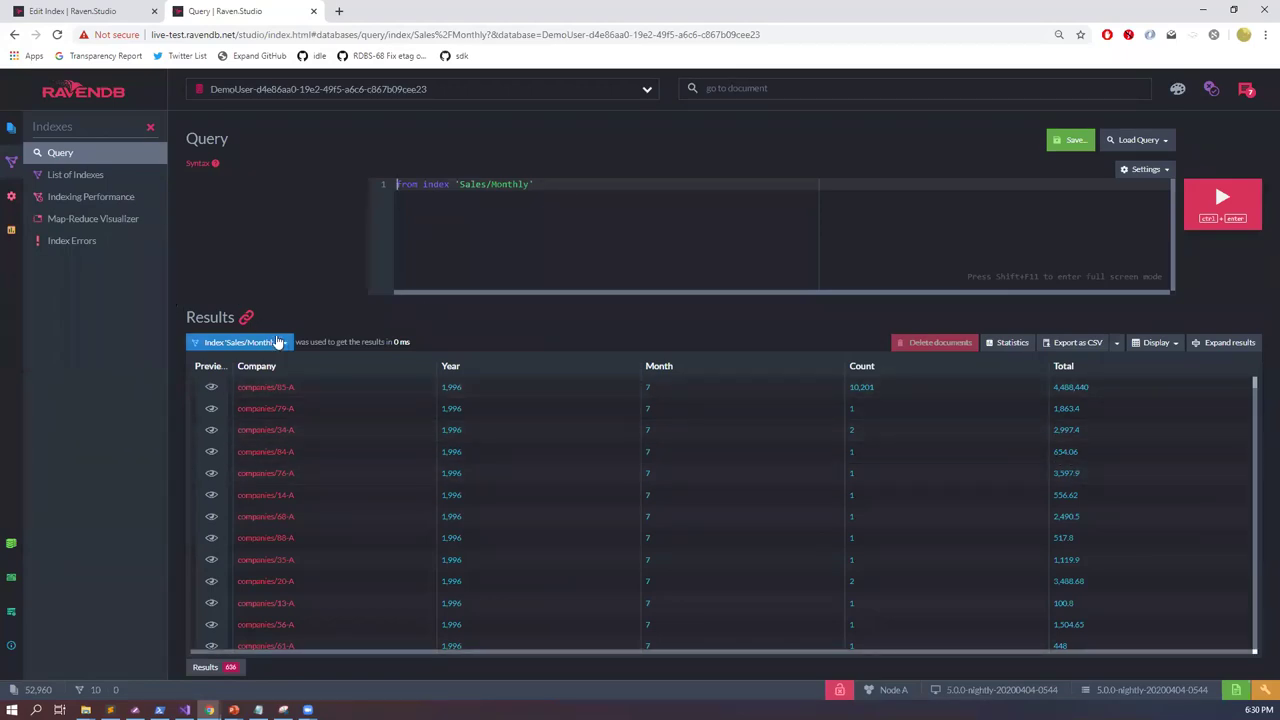
left_click(82, 220)
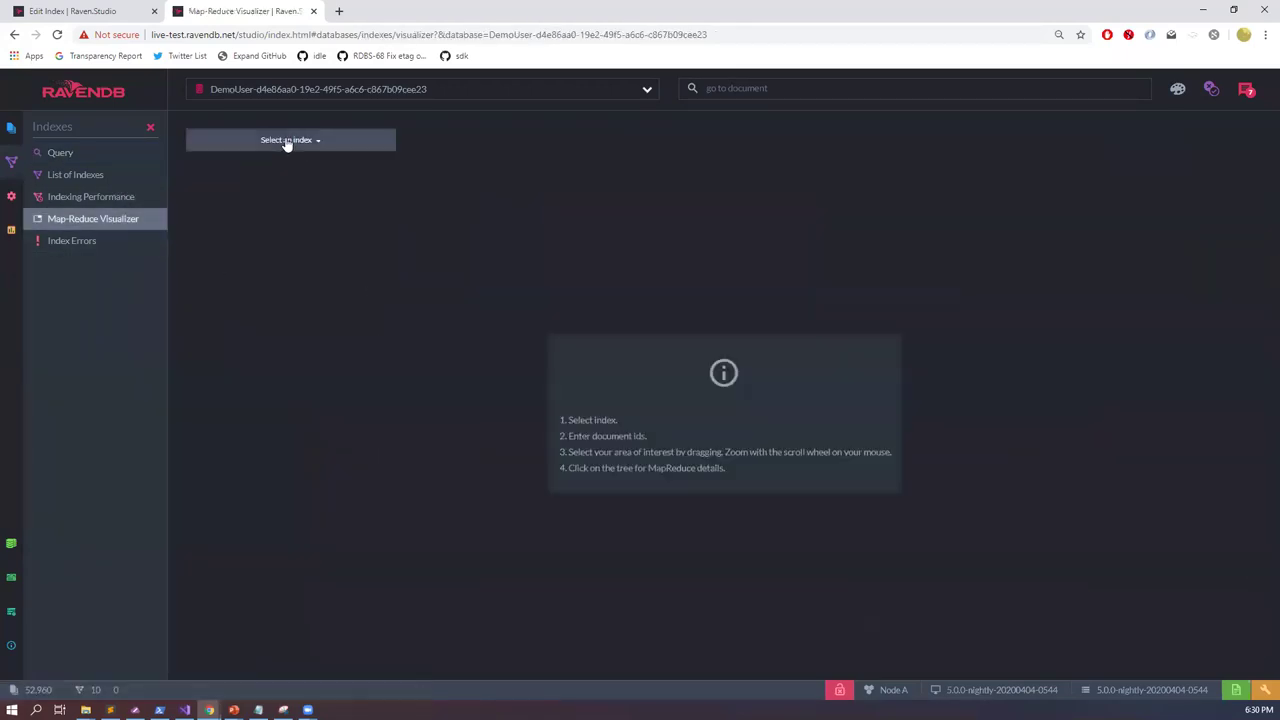
left_click(287, 141)
left_click(251, 218)
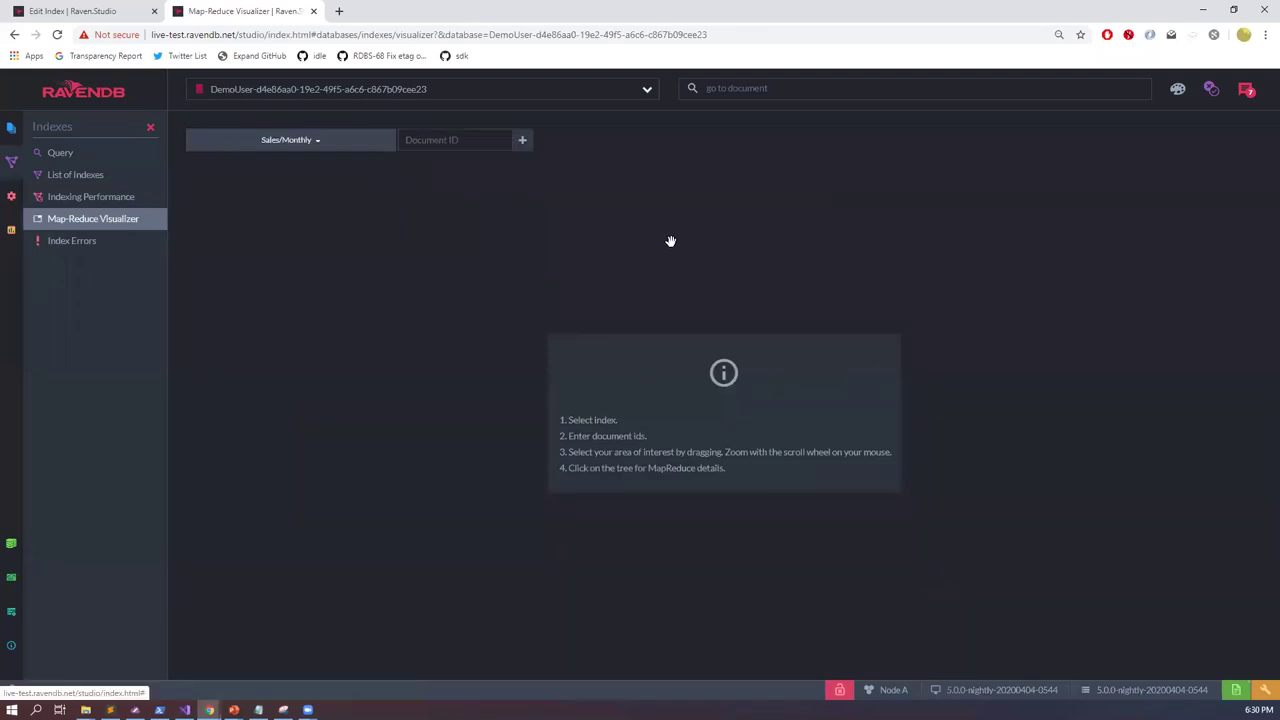
left_click(431, 140)
left_click(449, 268)
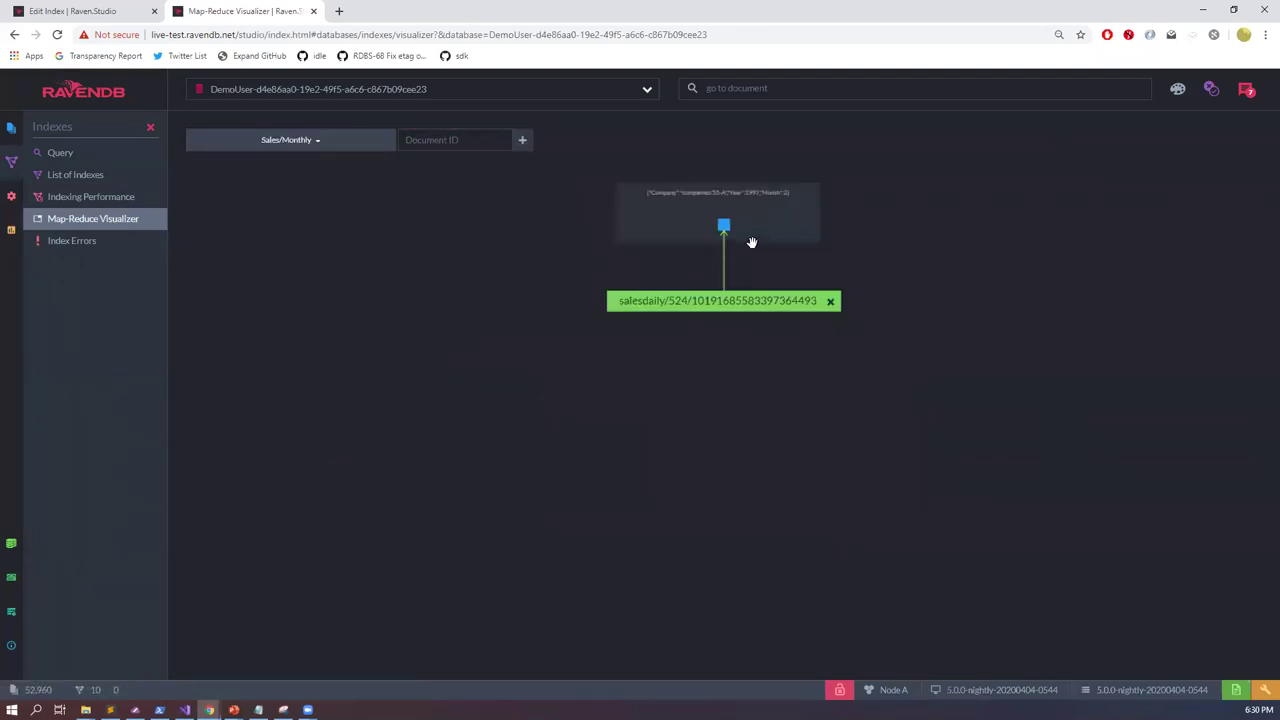
Step: Inspect the companies/55-A reduce tree for month 2 of 1997, and add three more suggested SalesDaily documents to the visualization
left_click(740, 224)
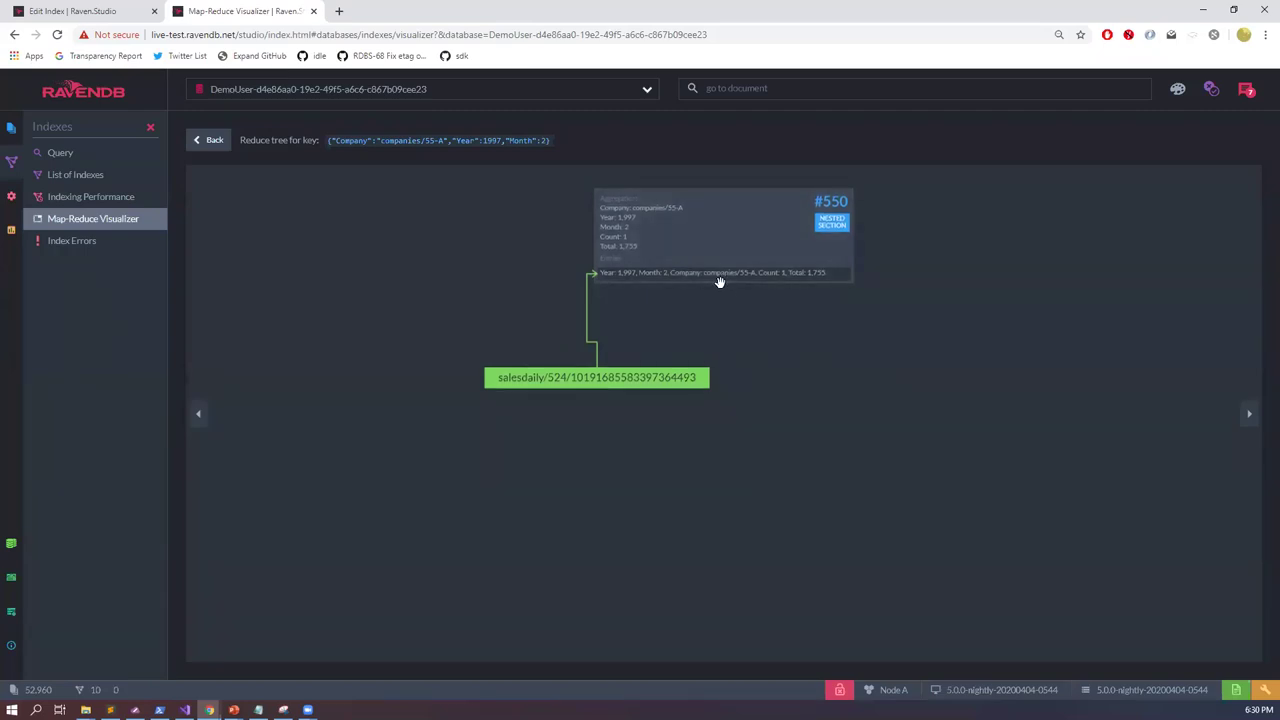
left_click(208, 141)
left_click(440, 140)
left_click(463, 327)
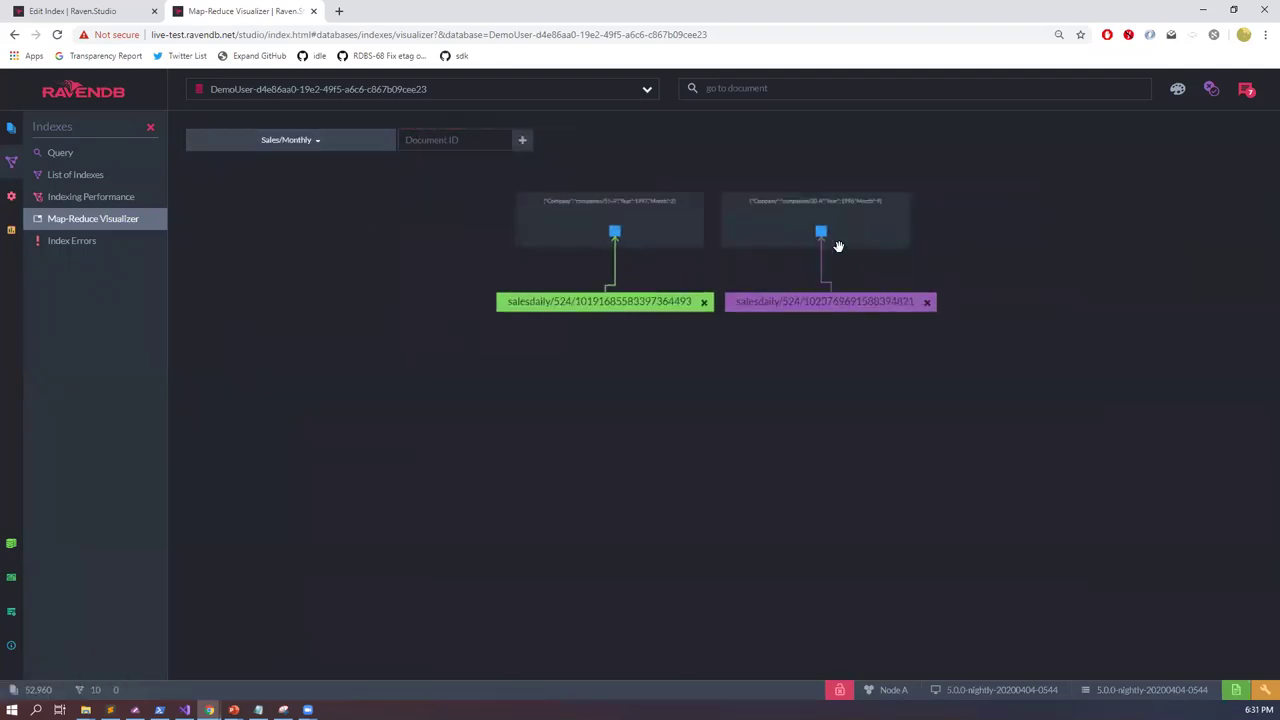
left_click(454, 163)
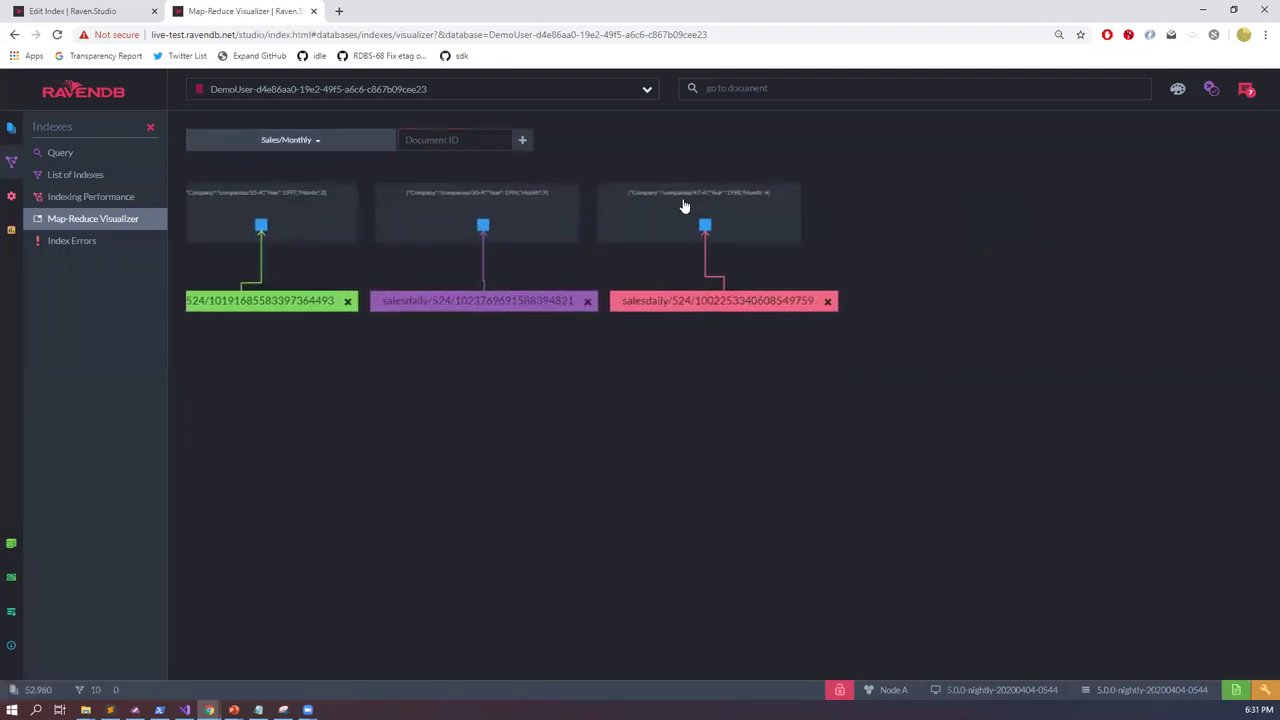
left_click(488, 142)
left_click(472, 240)
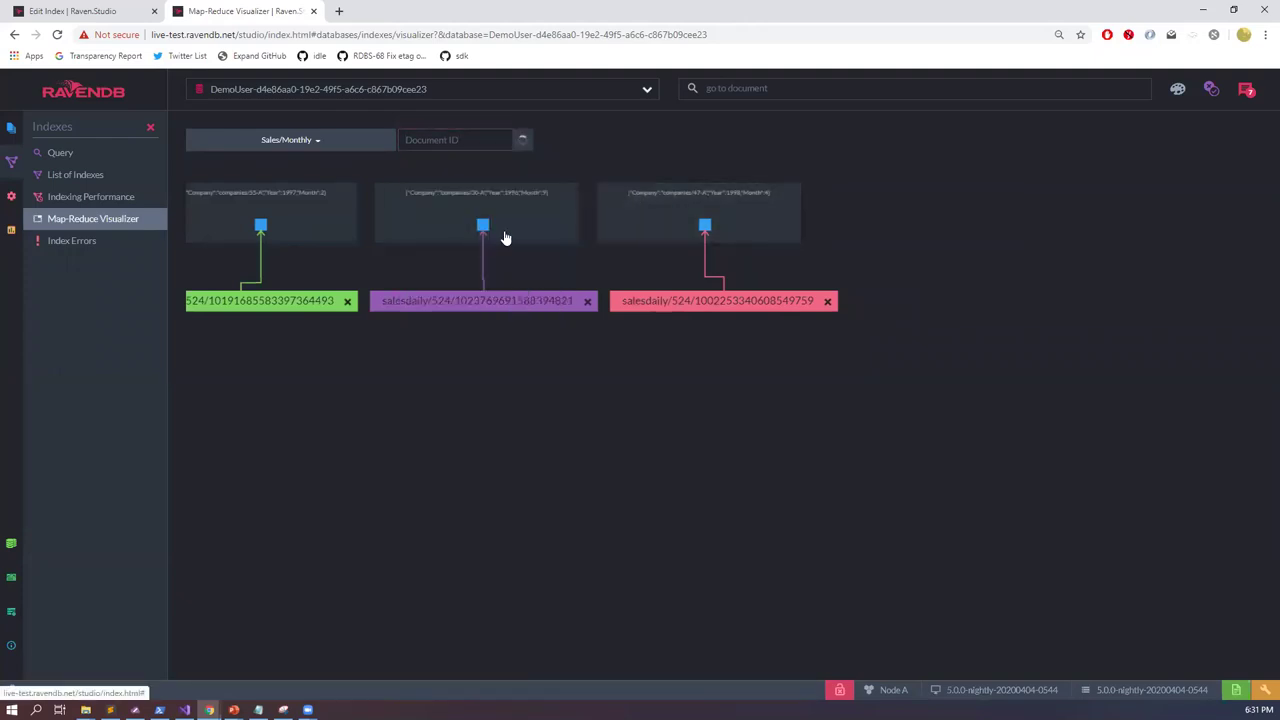
Step: Open the companies/6-A reduce tree for month 4 of 1997, compare its page entries with the aggregation result, and return to the overview
left_click(719, 204)
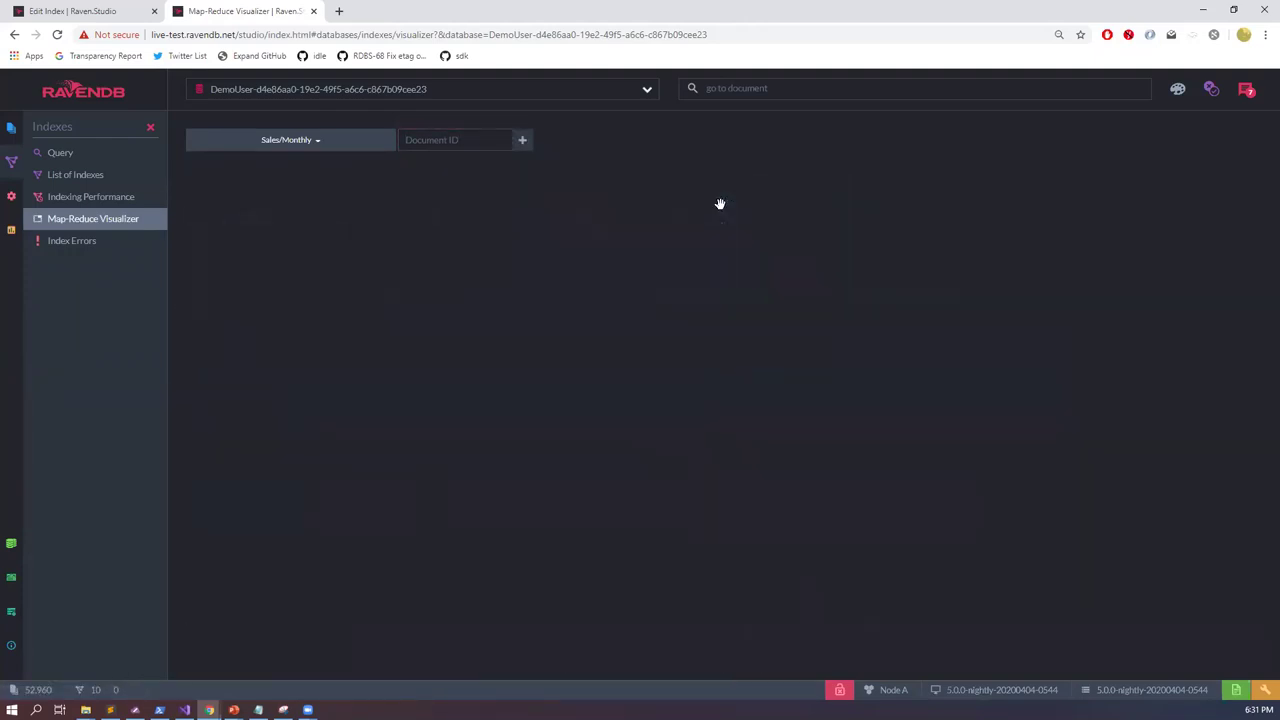
left_click(714, 217)
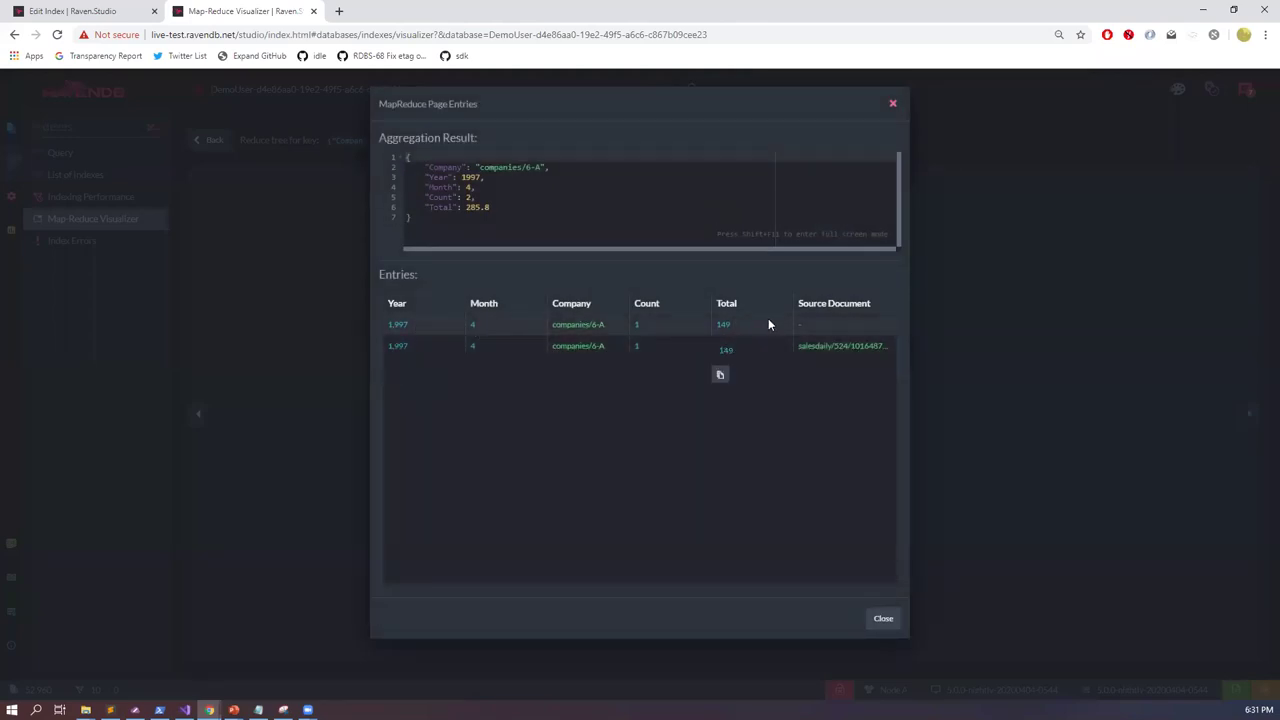
left_click_drag(490, 207, 350, 130)
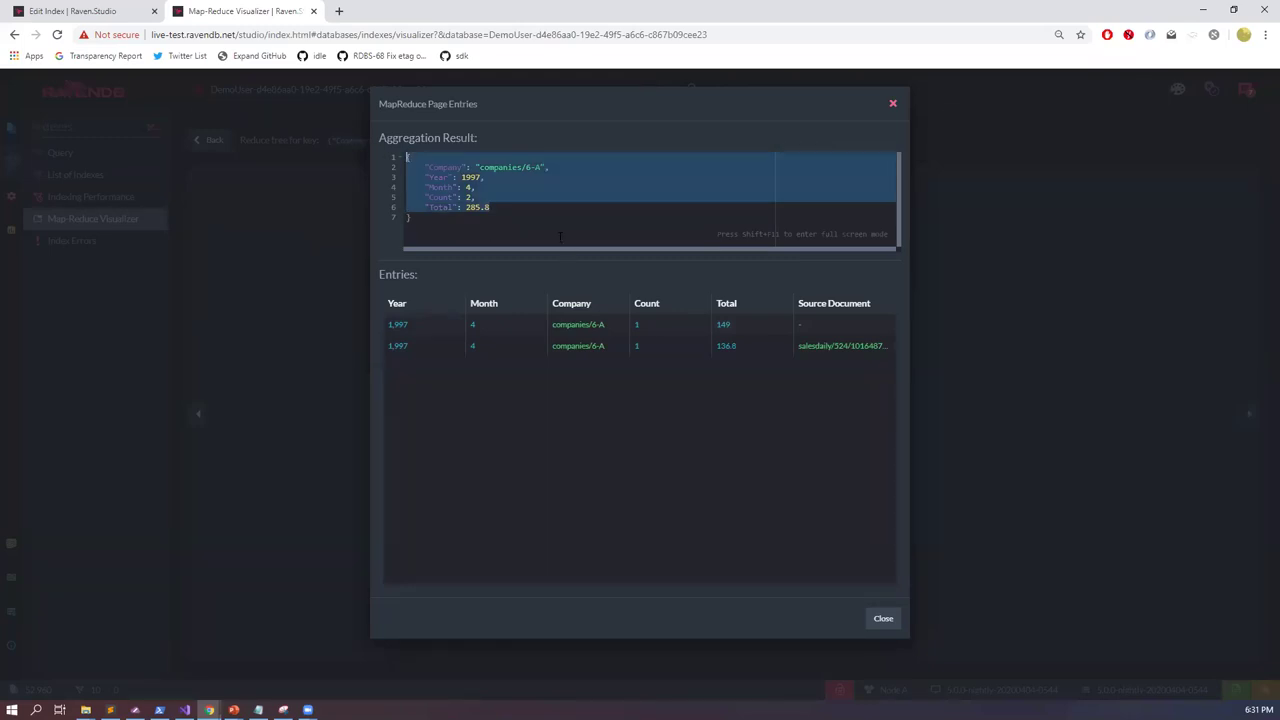
left_click(225, 150)
left_click(212, 140)
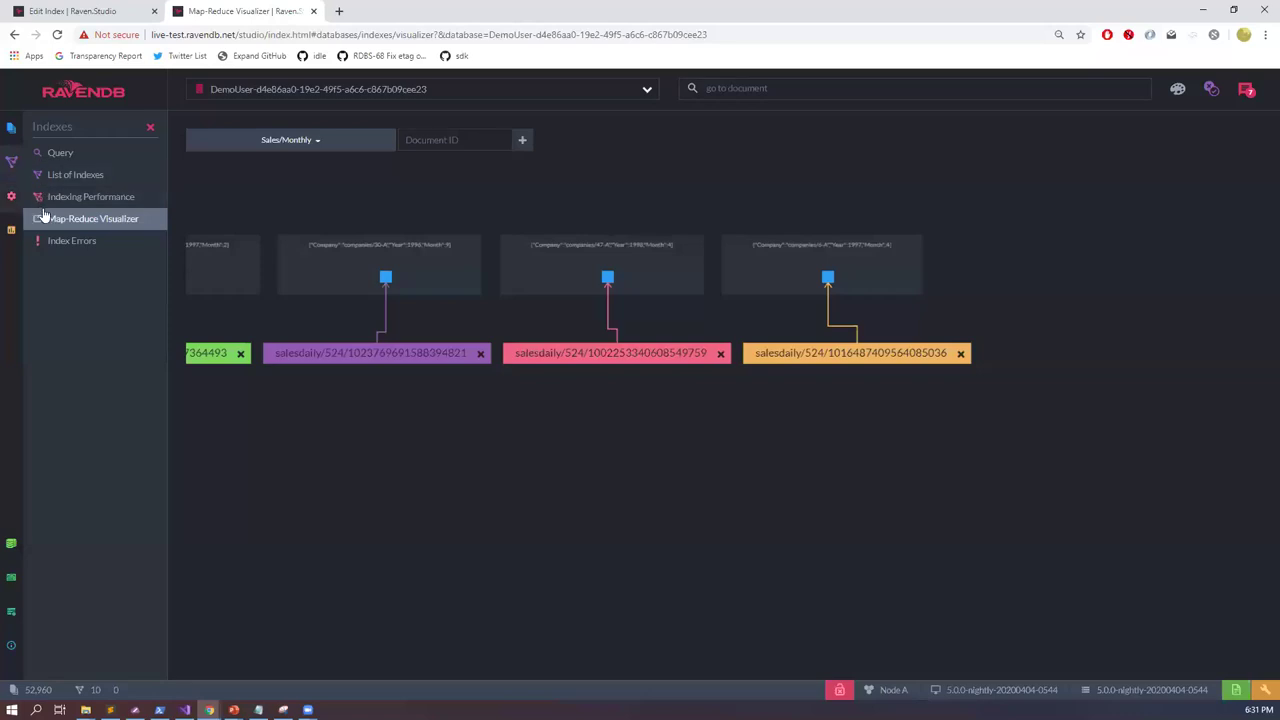
Step: Create a new subscription task with the query from SalesDaily where Total > 100
left_click(12, 198)
left_click(104, 482)
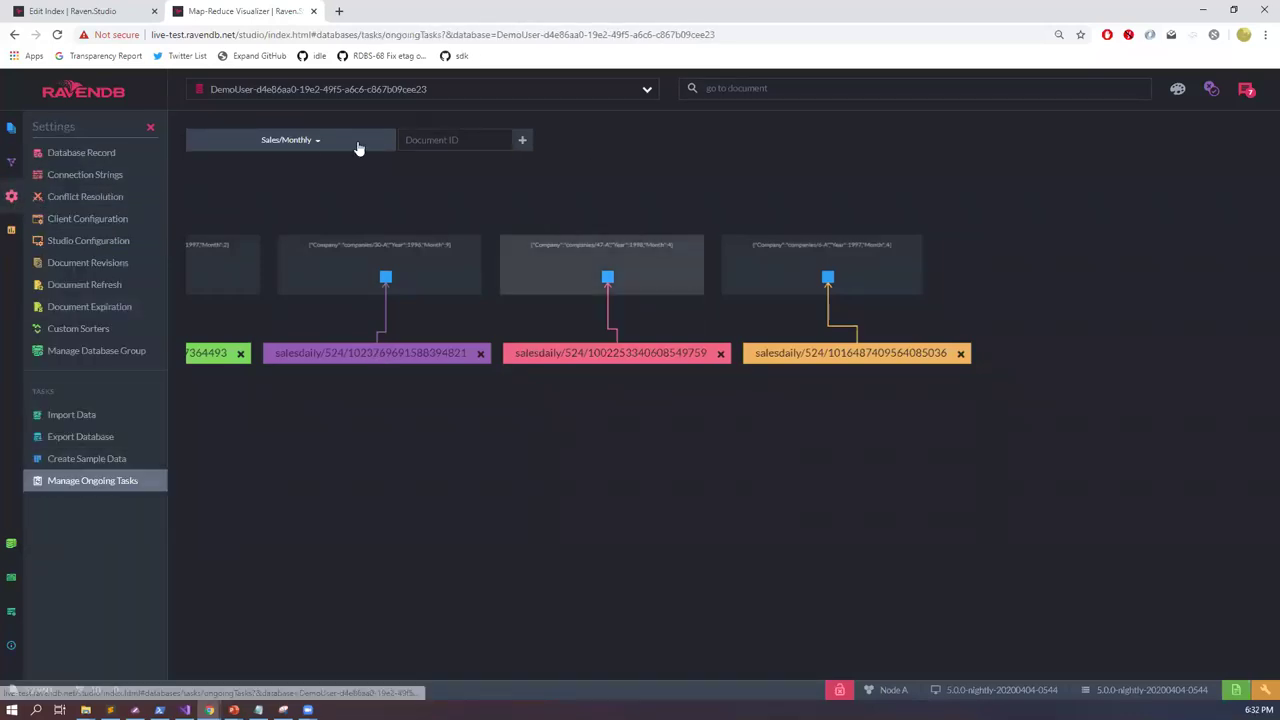
left_click(227, 139)
left_click(620, 355)
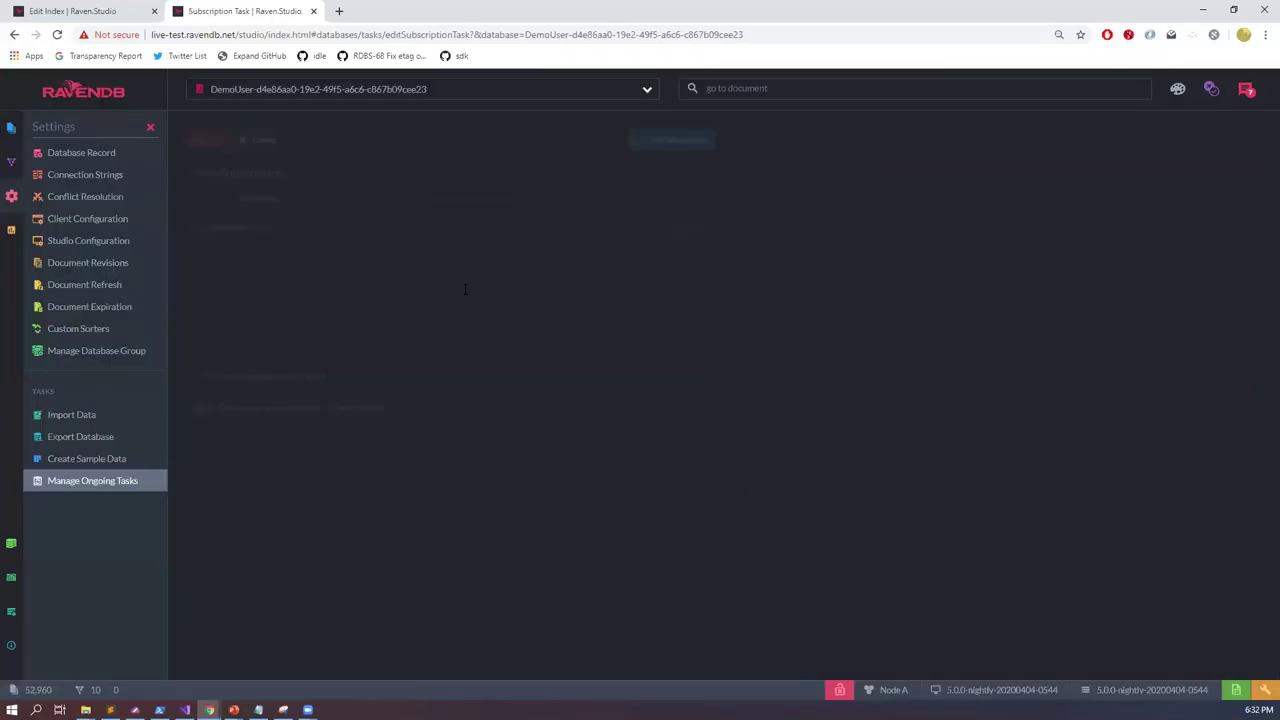
type("from SalesDaily")
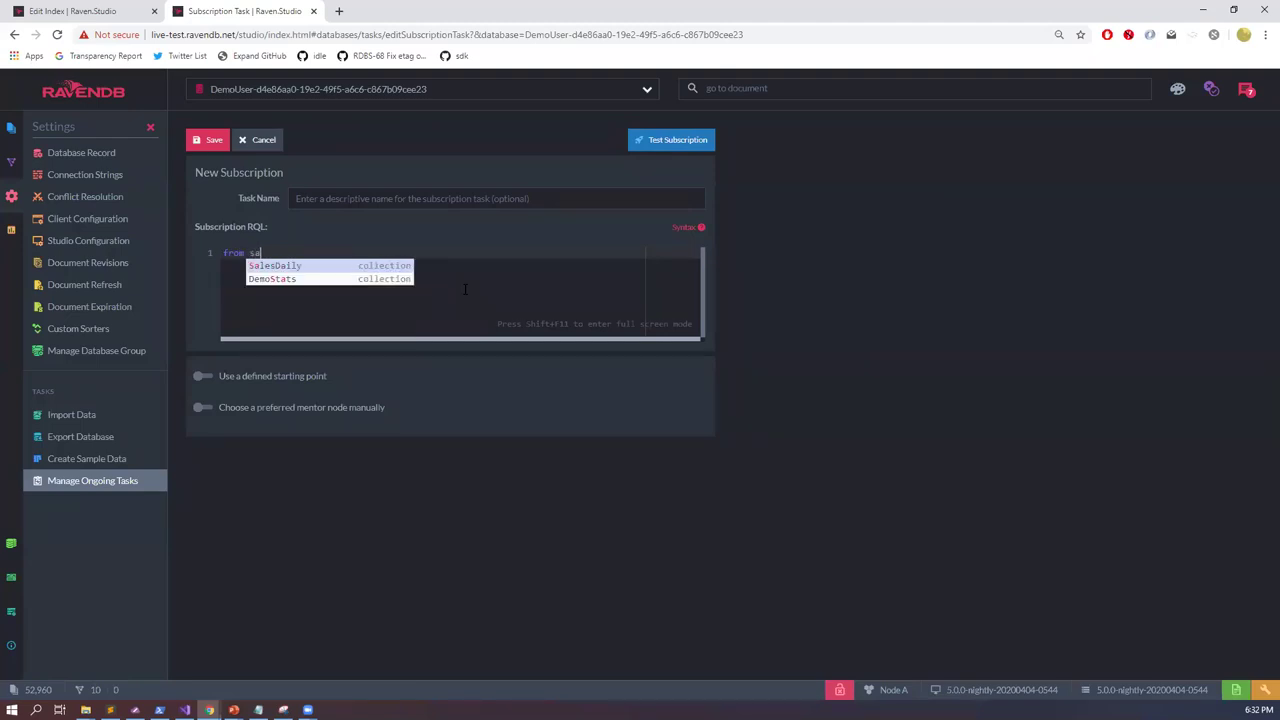
key("Return")
type("where Total  ")
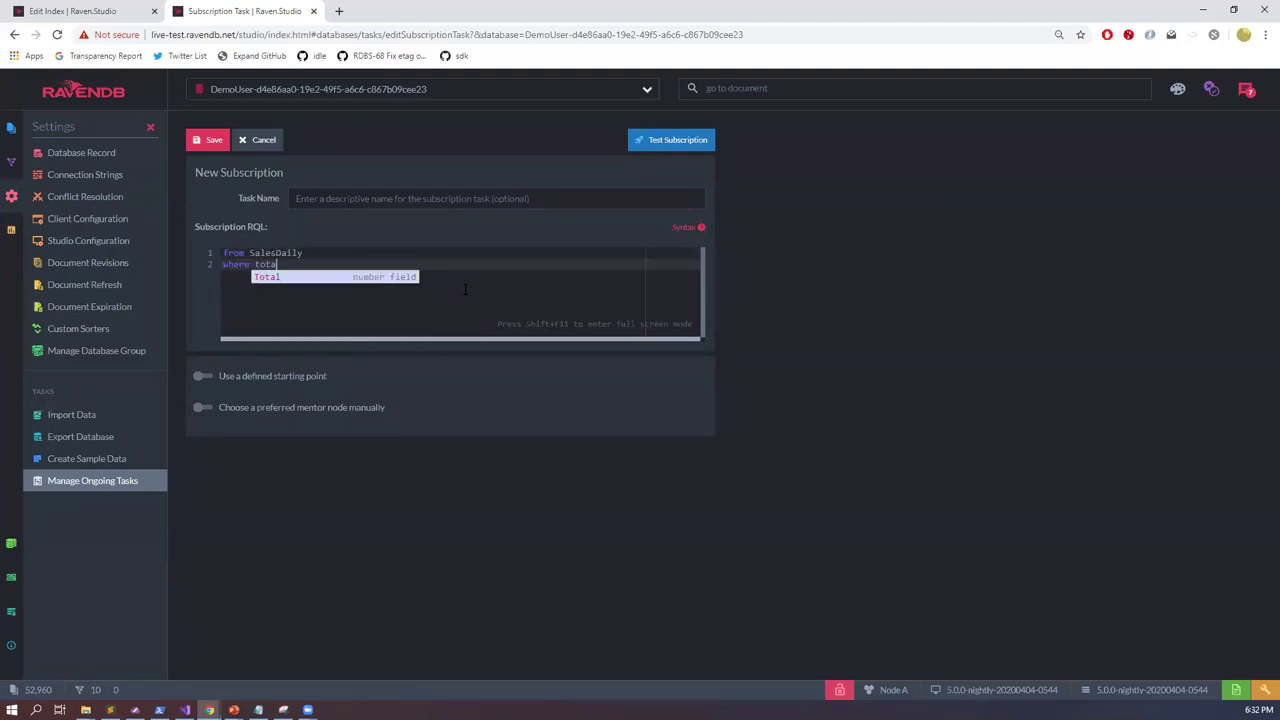
type("> 100")
Step: Test the subscription, raise its Total threshold to 10000, and run the test again
left_click(671, 139)
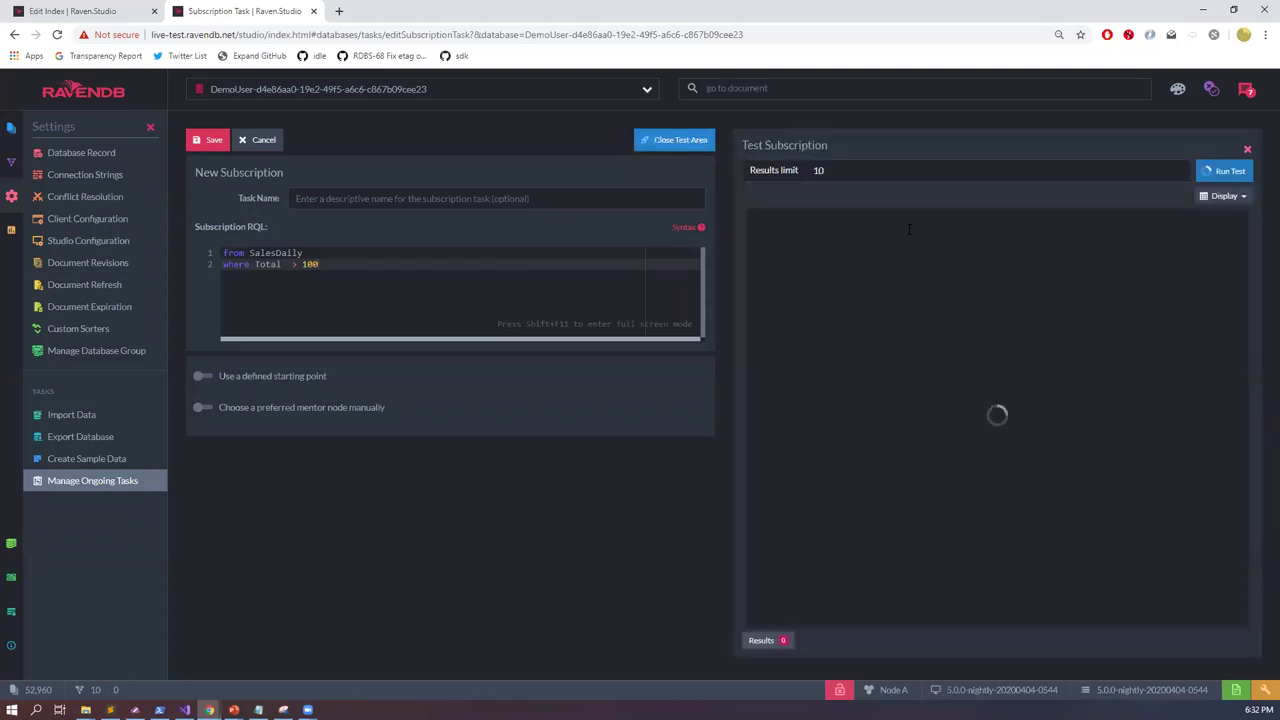
type("00")
left_click(1224, 171)
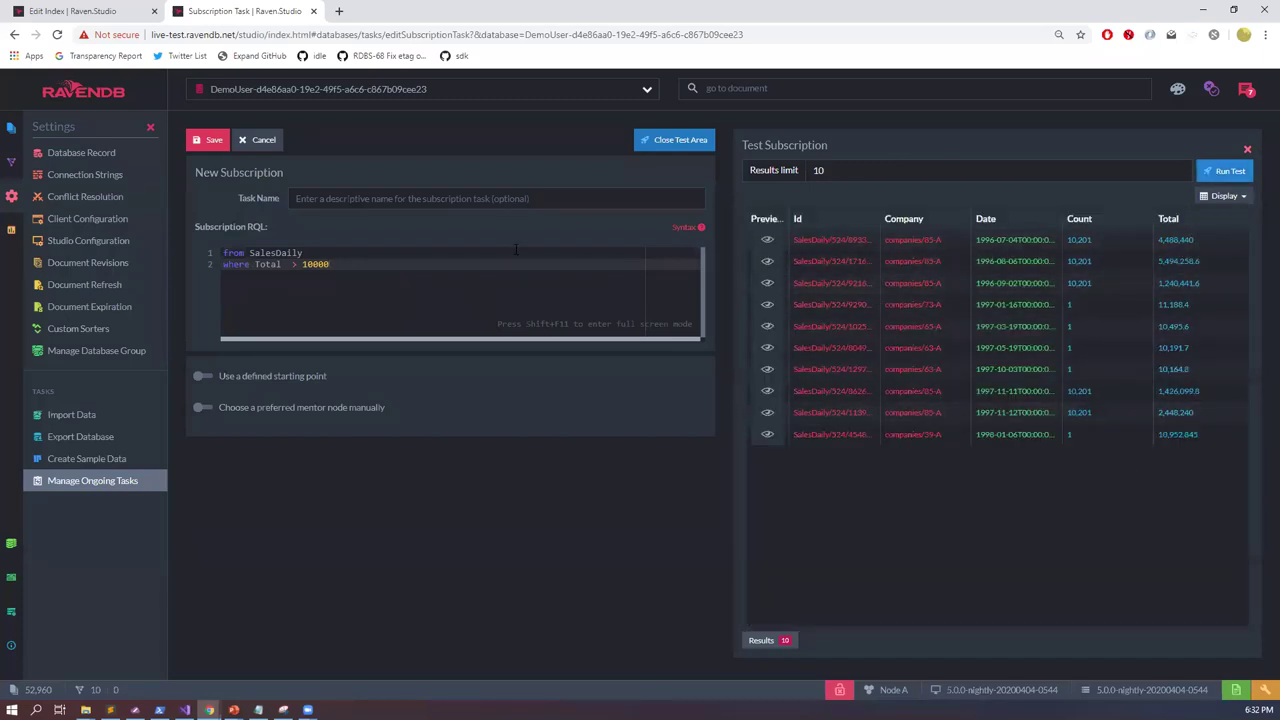
Step: Filter the subscription on Count instead of Total, test it again, and save the task
double_click(268, 264)
type("Count")
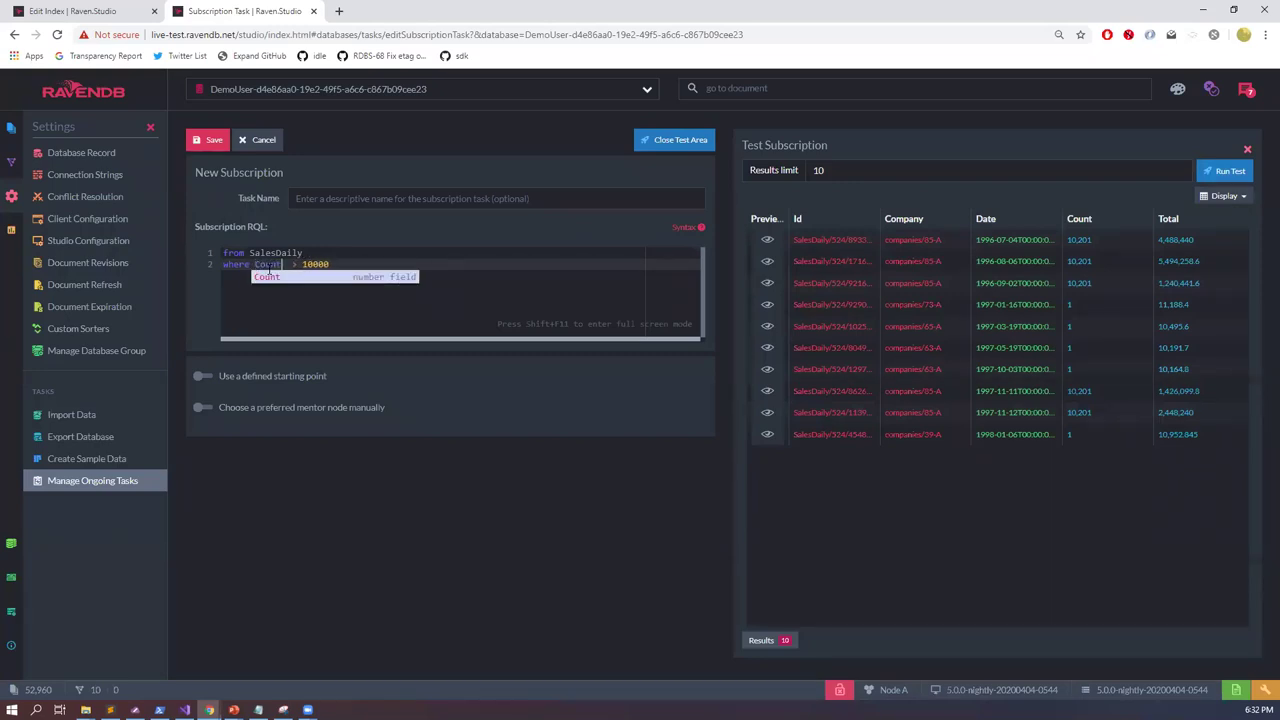
left_click(1213, 177)
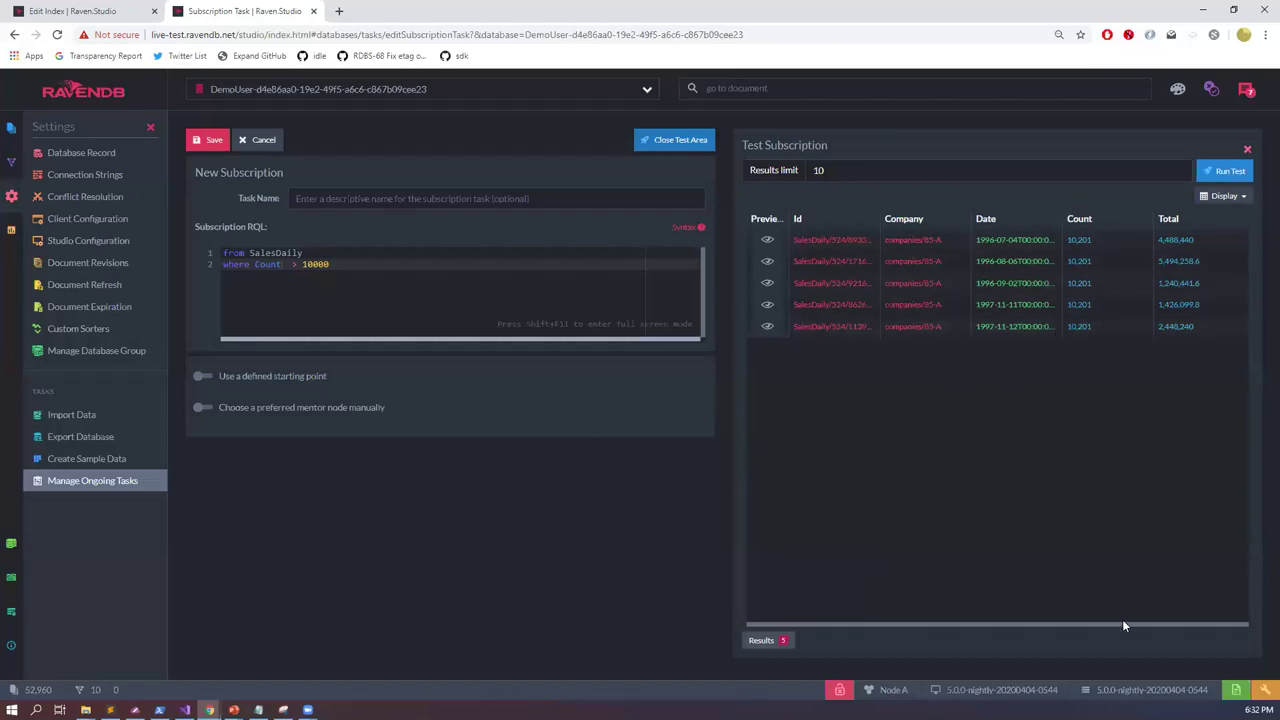
left_click(210, 140)
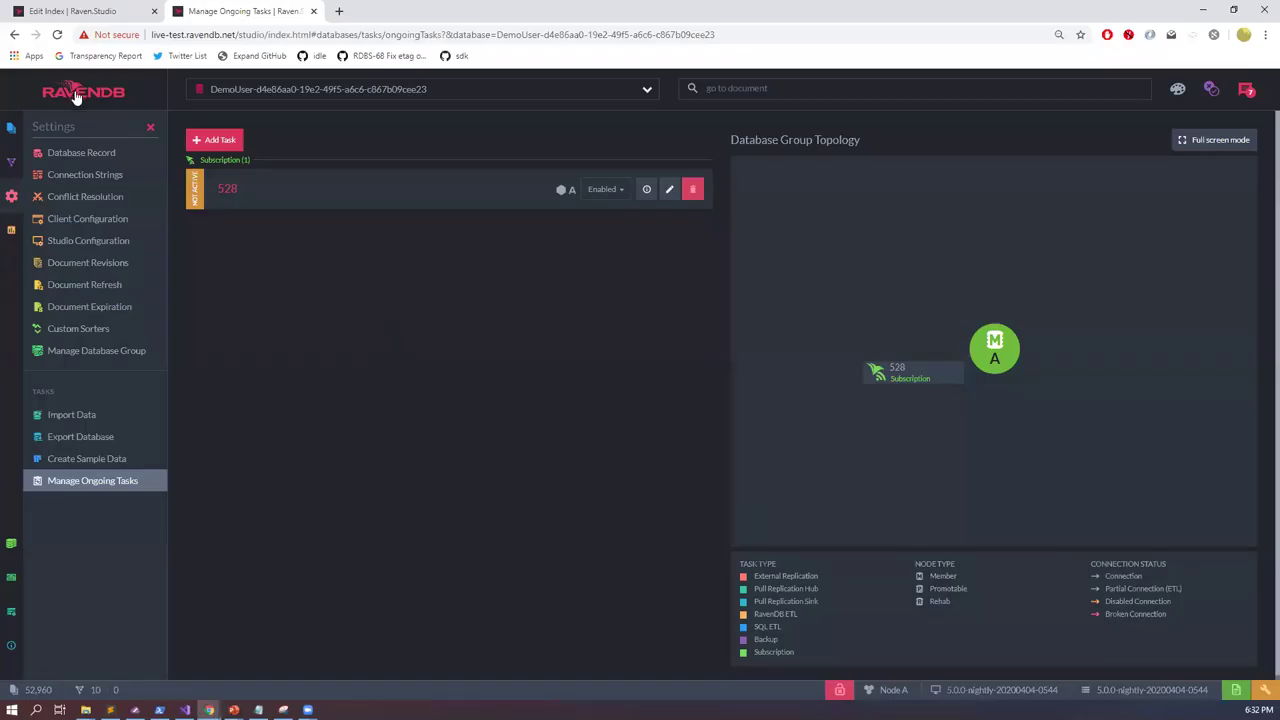
Step: Open the ProductRecommendations document for products/45-A and examine the hash at the end of its document ID
left_click(11, 127)
left_click(110, 370)
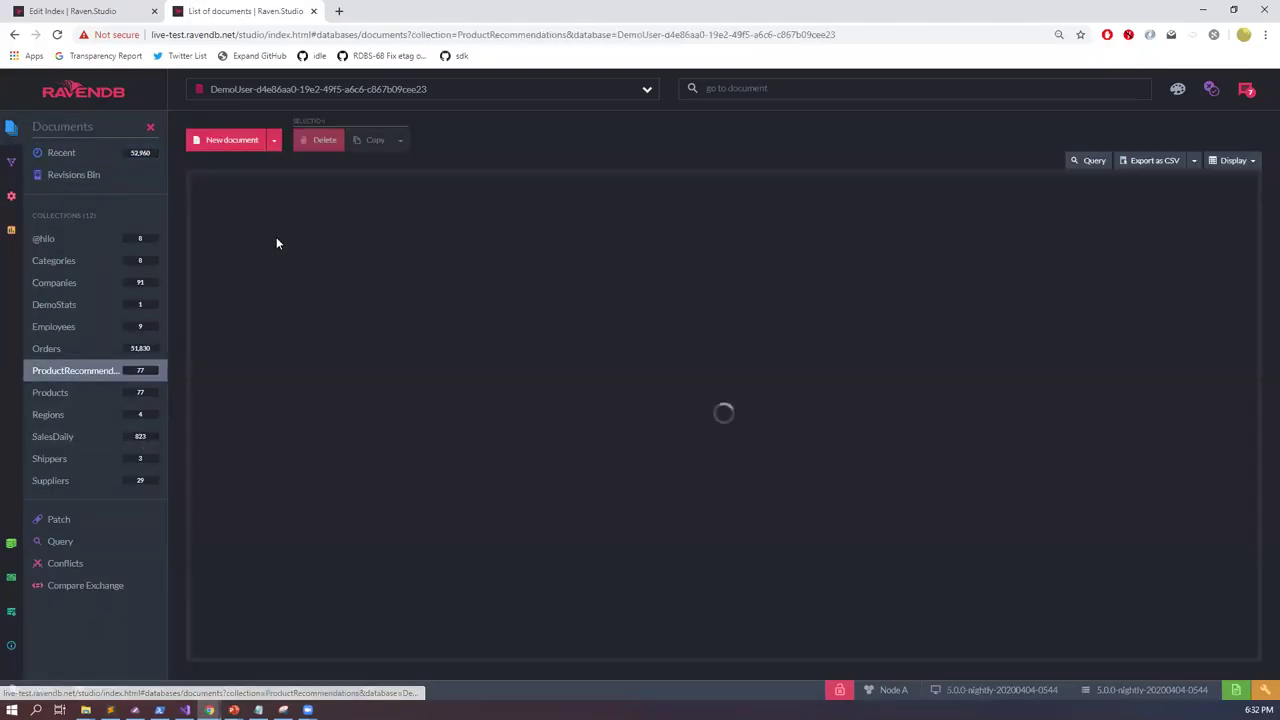
left_click(345, 271)
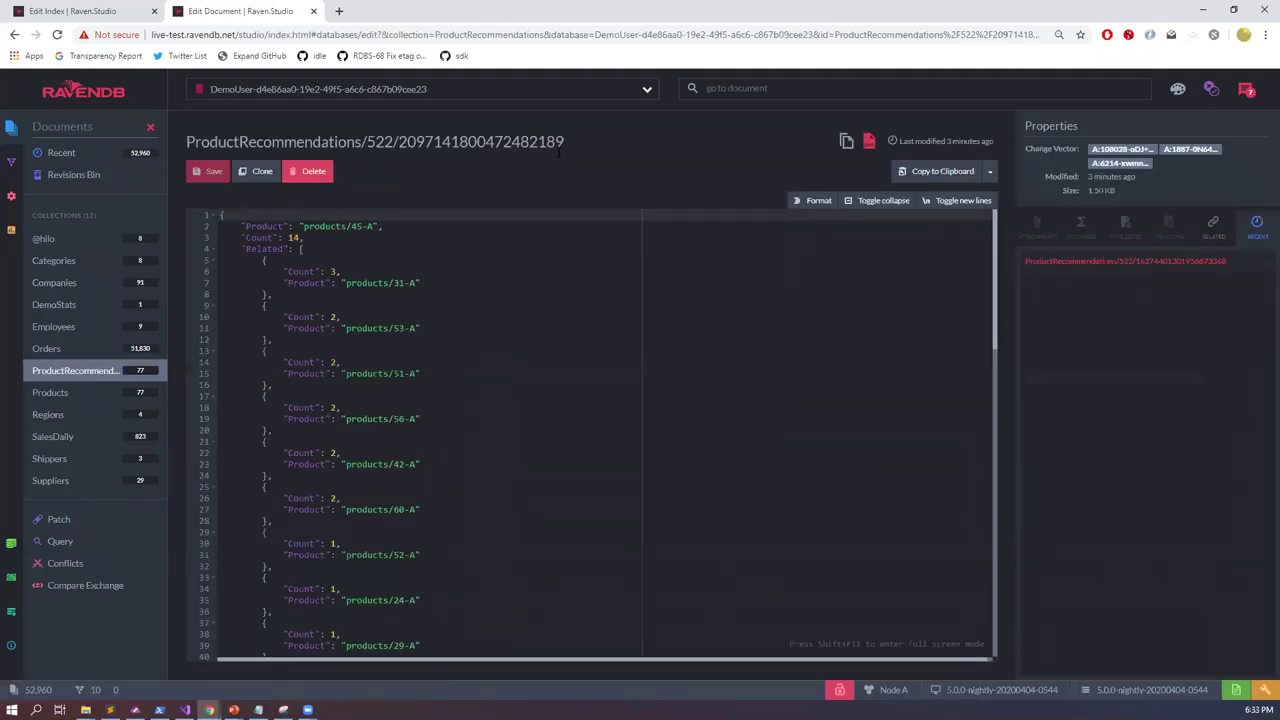
double_click(553, 142)
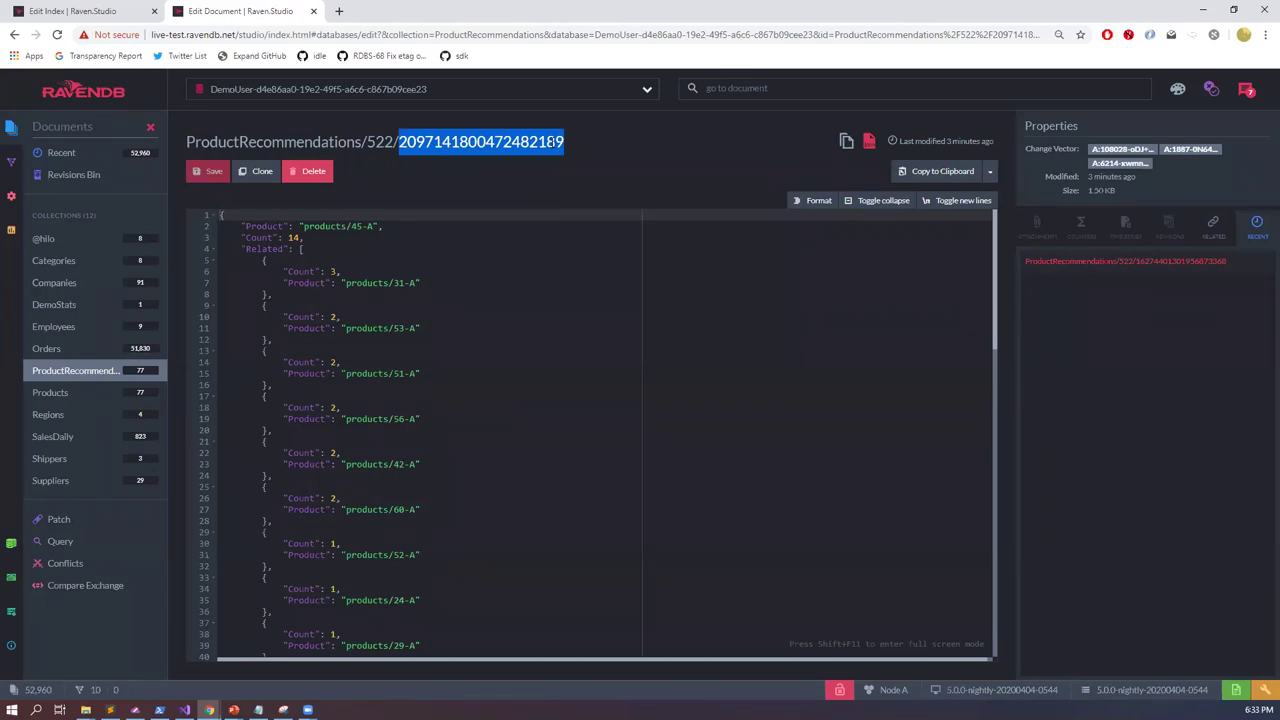
Step: Open the Product/Recommendations index for editing and enable creating references to the results collection
left_click(30, 177)
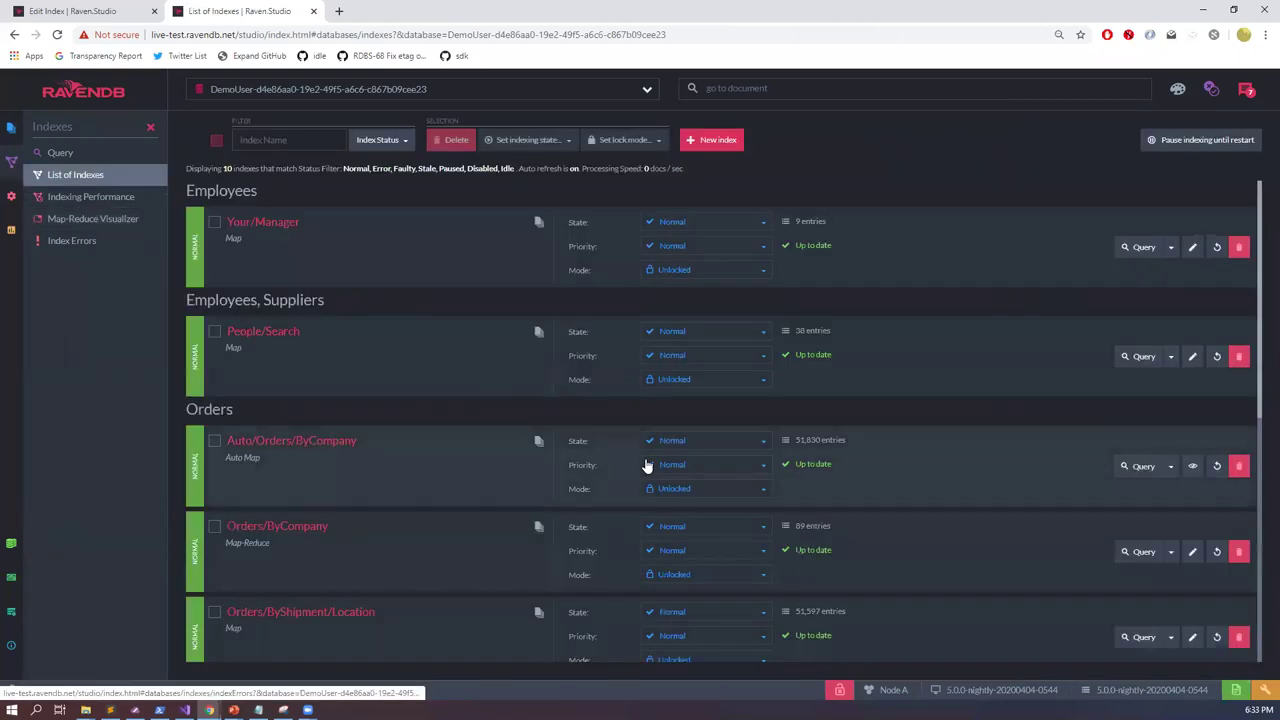
scroll(646, 462, "down", 5)
scroll(648, 464, "down", 1)
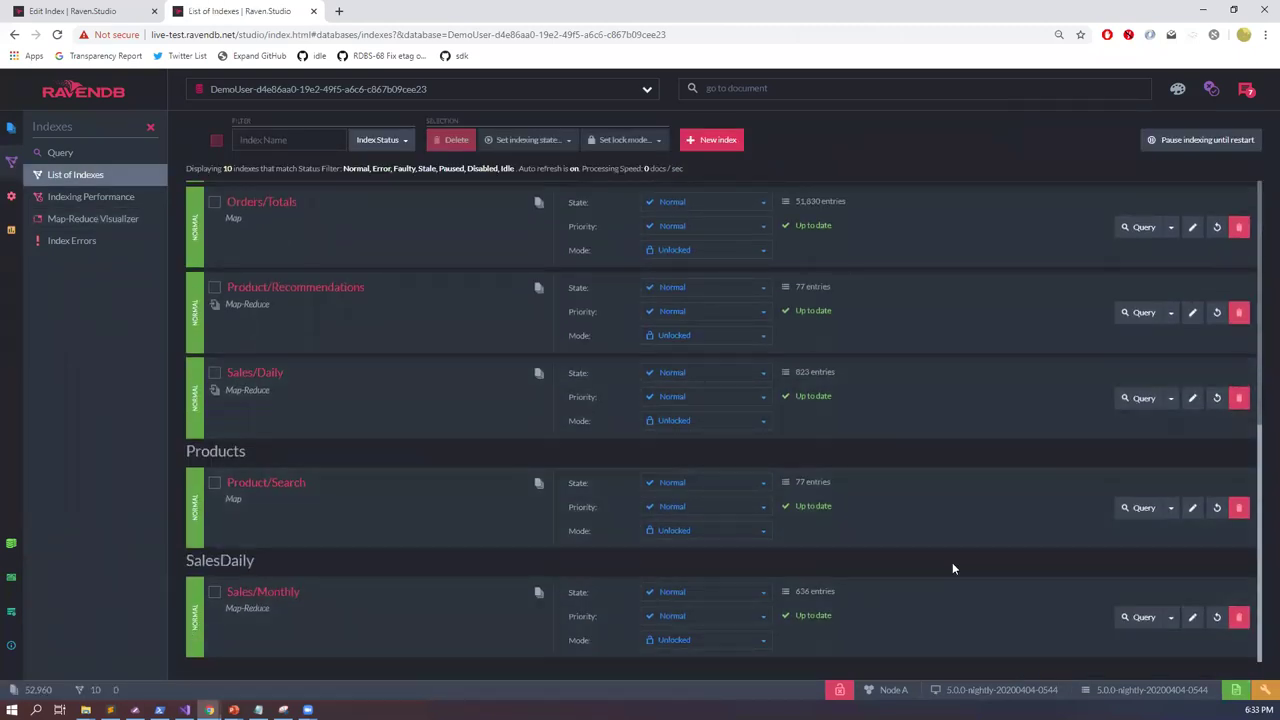
scroll(952, 568, "up", 2)
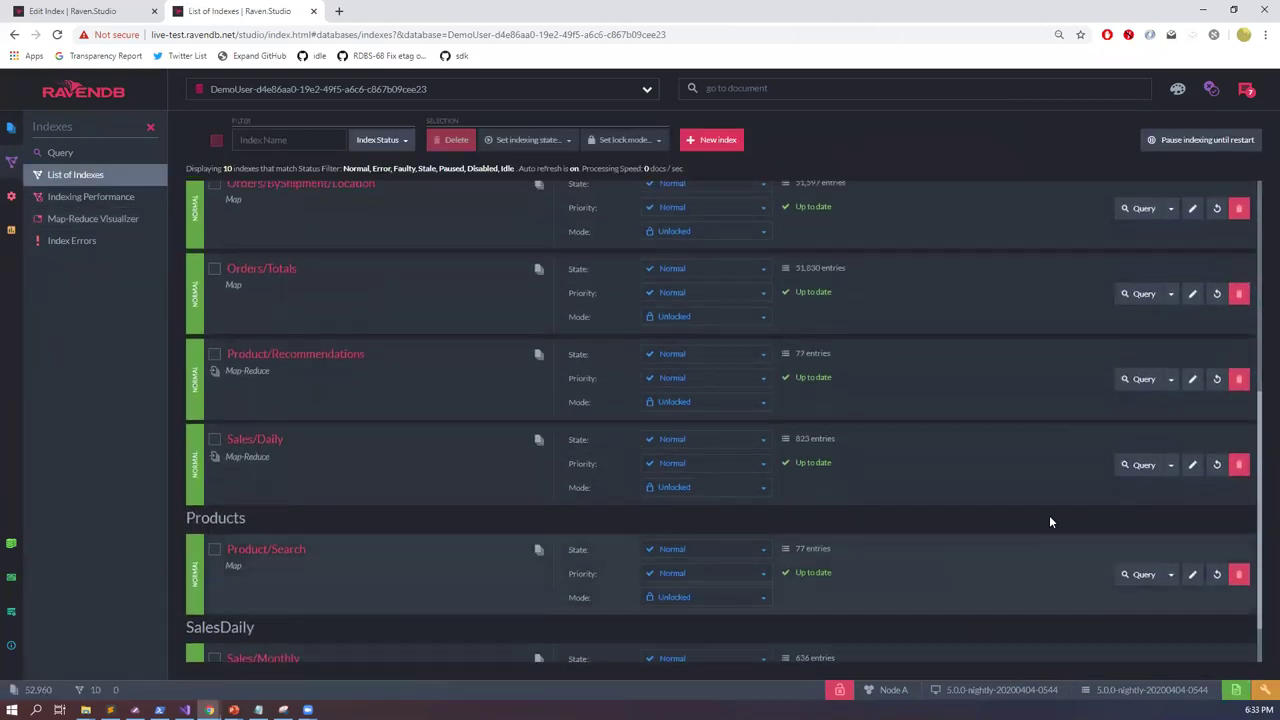
left_click(1192, 381)
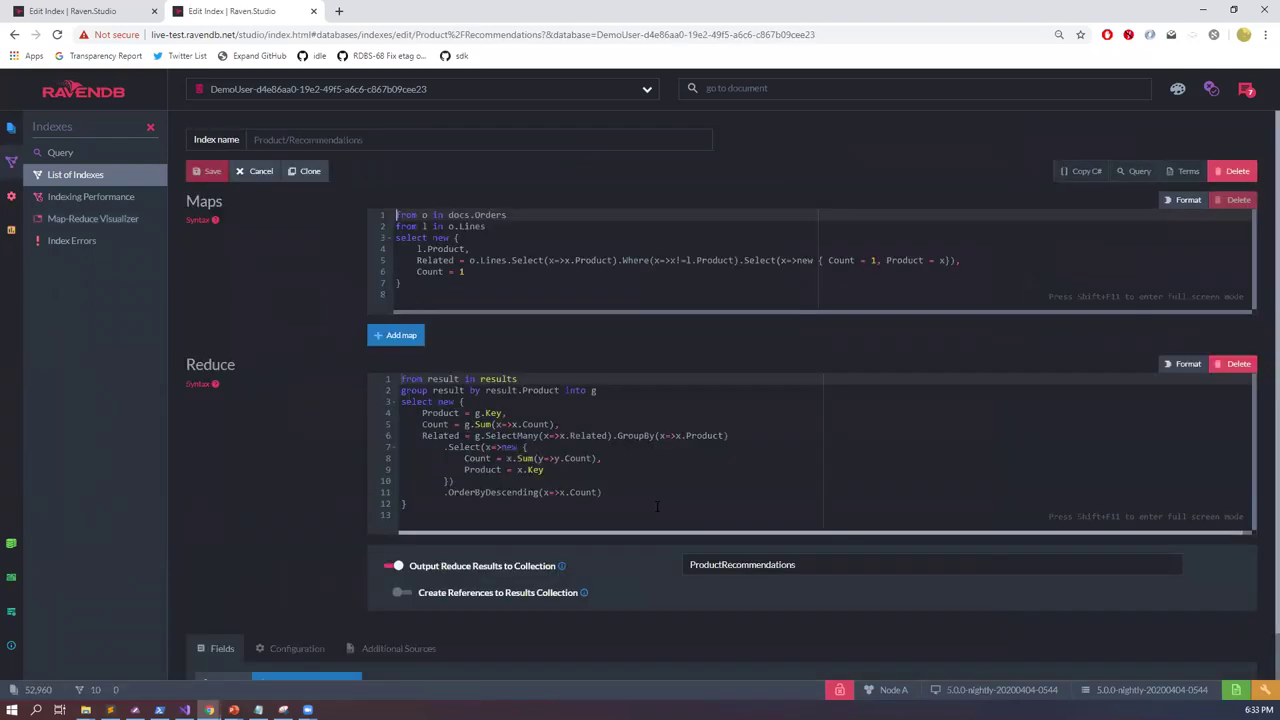
scroll(553, 520, "down", 1)
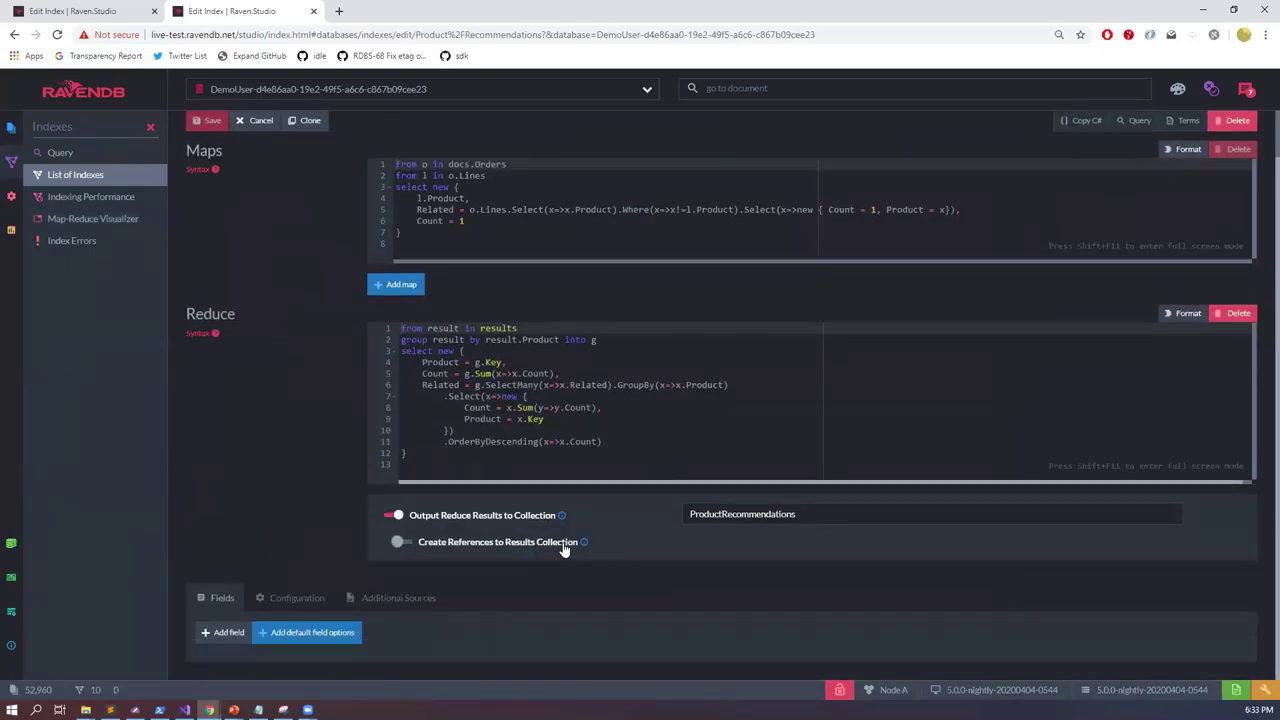
left_click(398, 543)
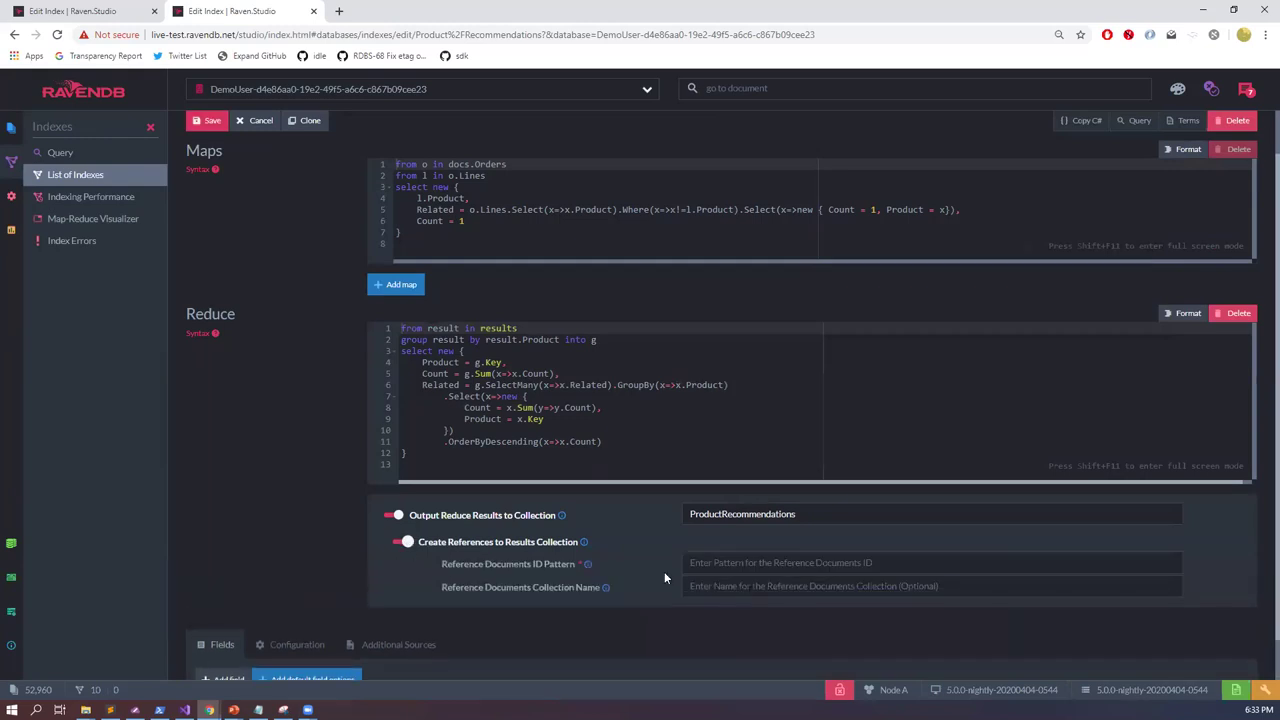
Step: Set the reference documents ID pattern to RecommendationRefs/{Product} and the collection name to RecommendationRefs, and save the index
left_click(720, 563)
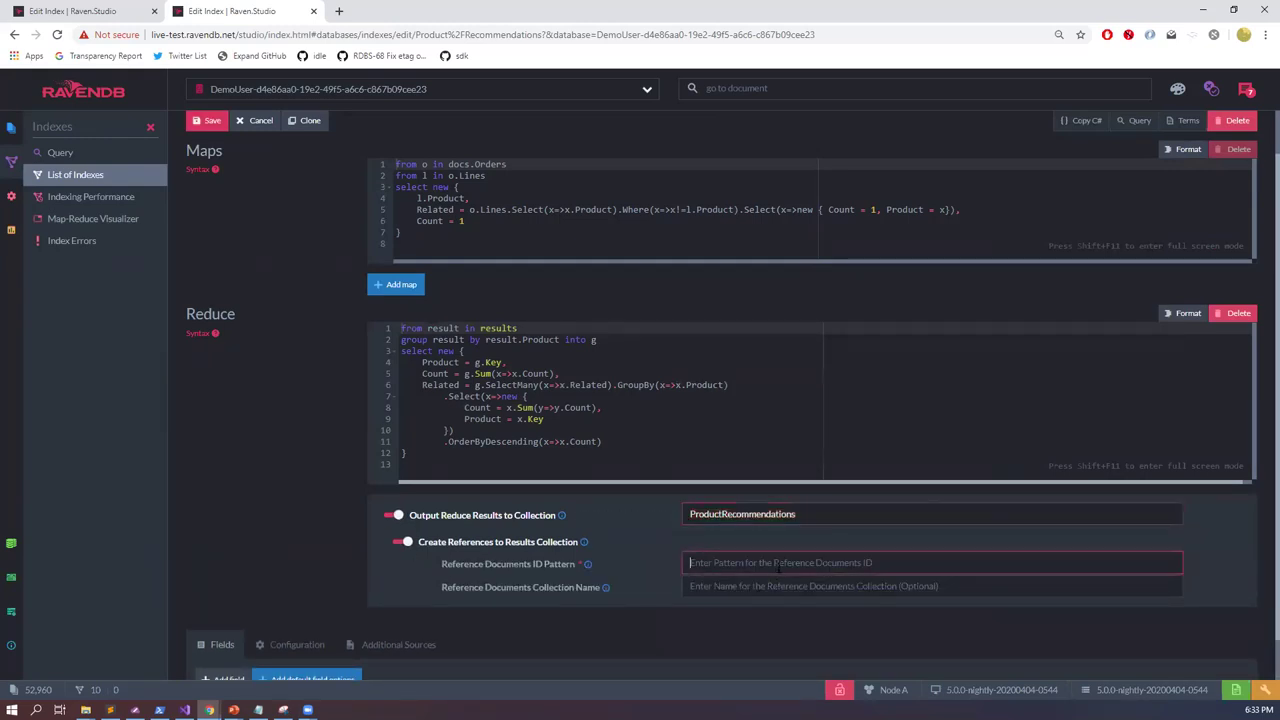
type("Recommendati")
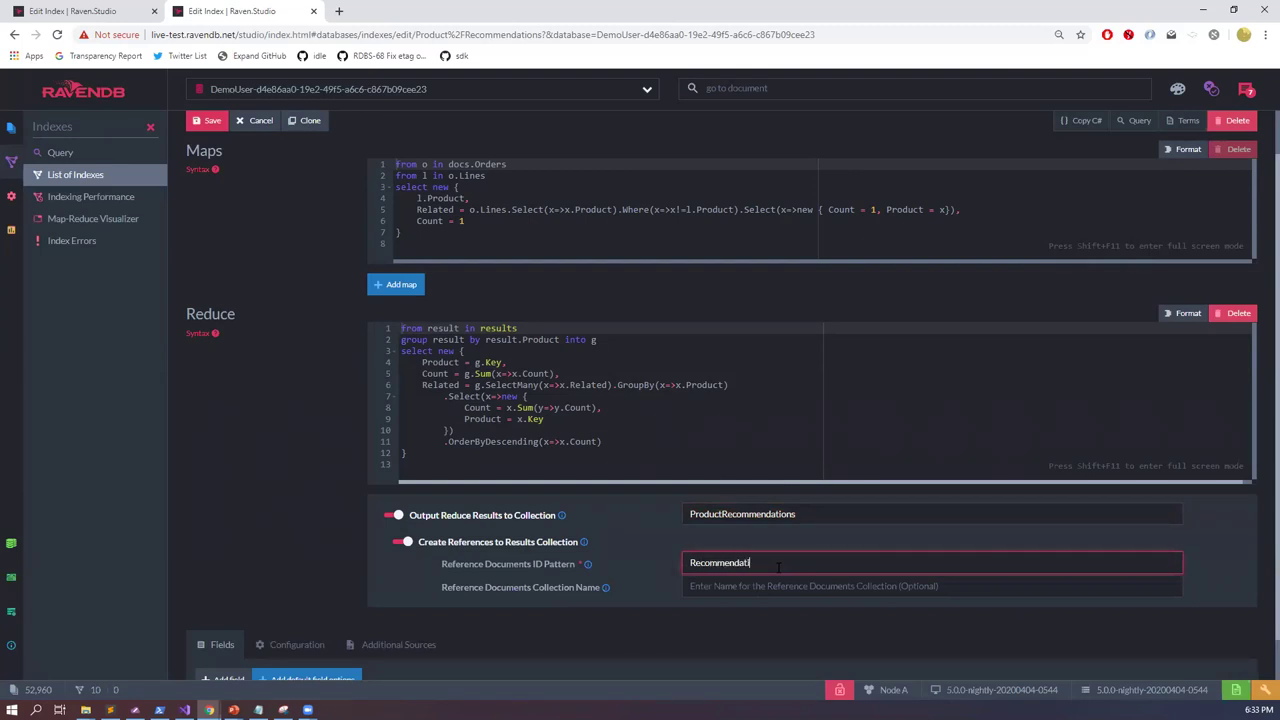
type("onRefs/{Product}")
double_click(763, 562)
key("ctrl+c")
key("Tab")
key("ctrl+v")
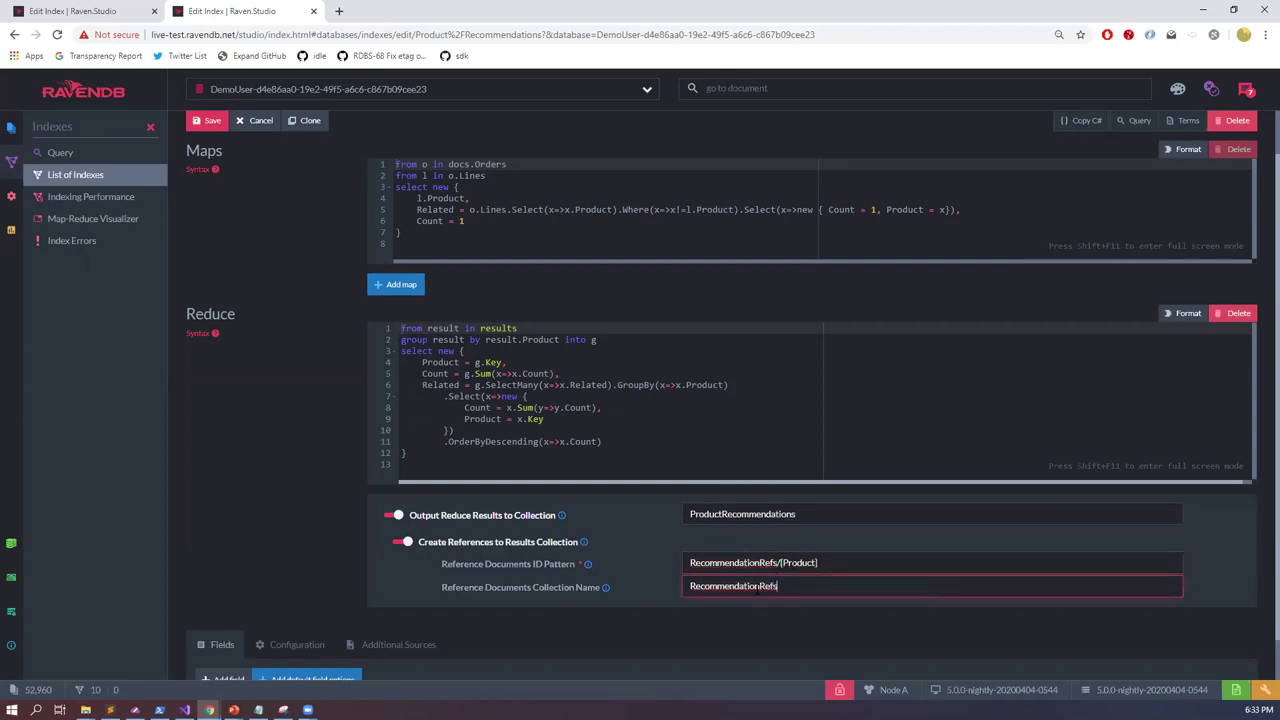
scroll(313, 286, "up", 1)
left_click(197, 176)
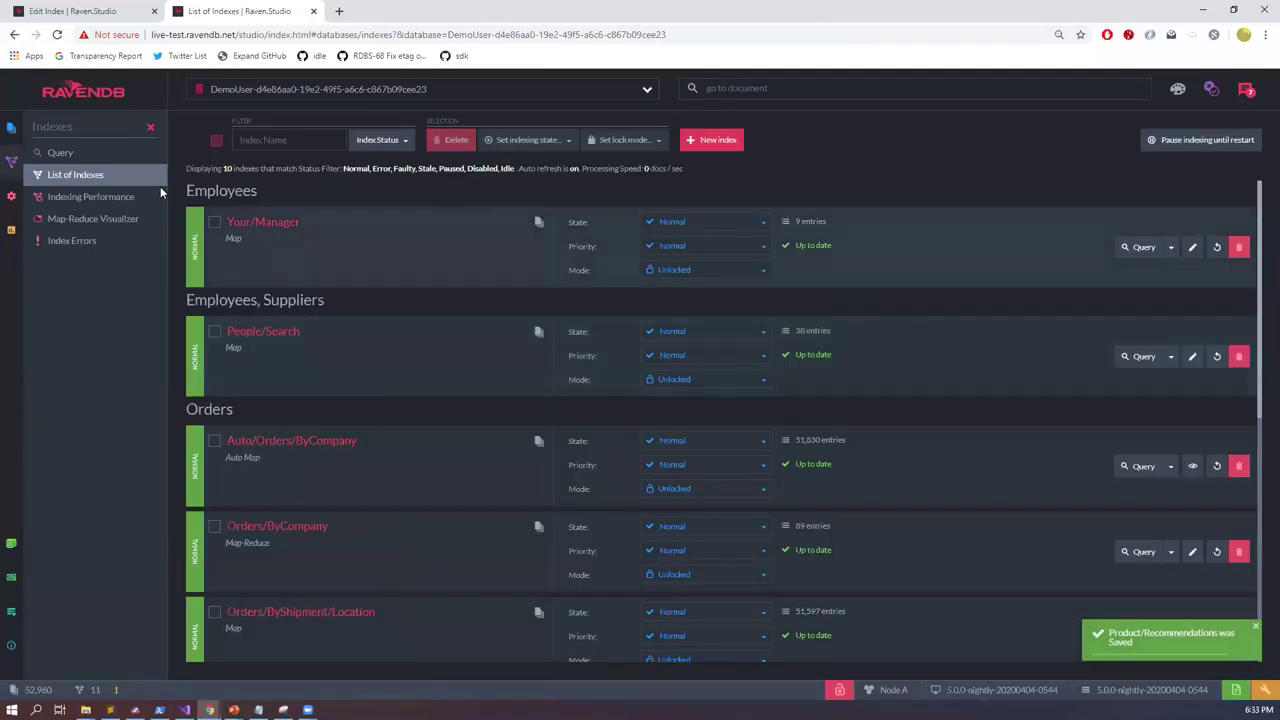
Step: Refresh the ProductRecommendations collection and open the document for products/61-A
left_click(12, 127)
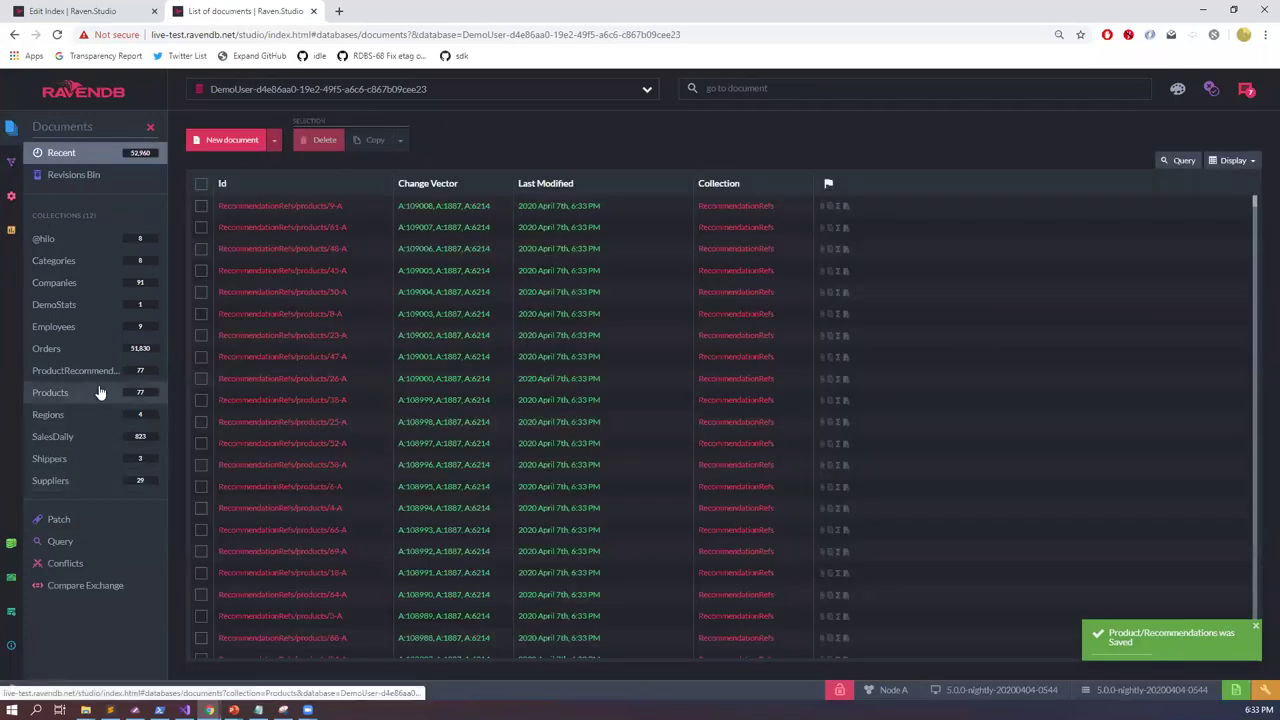
left_click(100, 377)
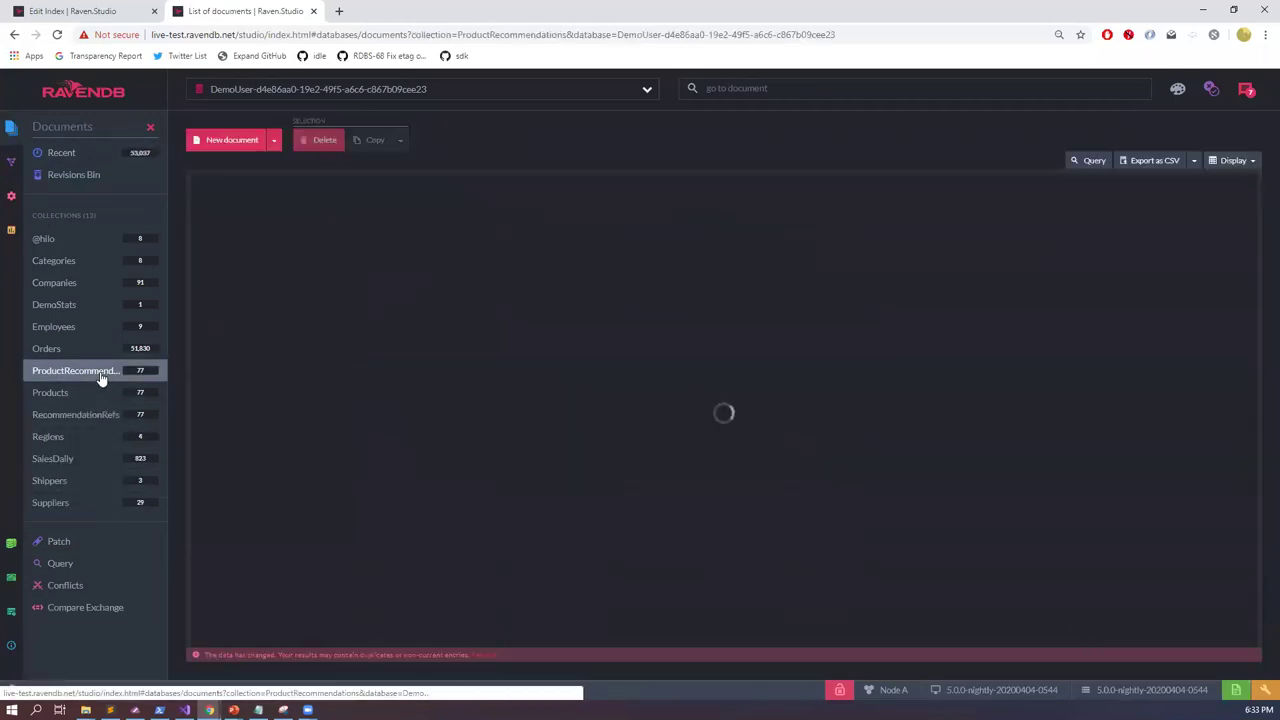
left_click(481, 655)
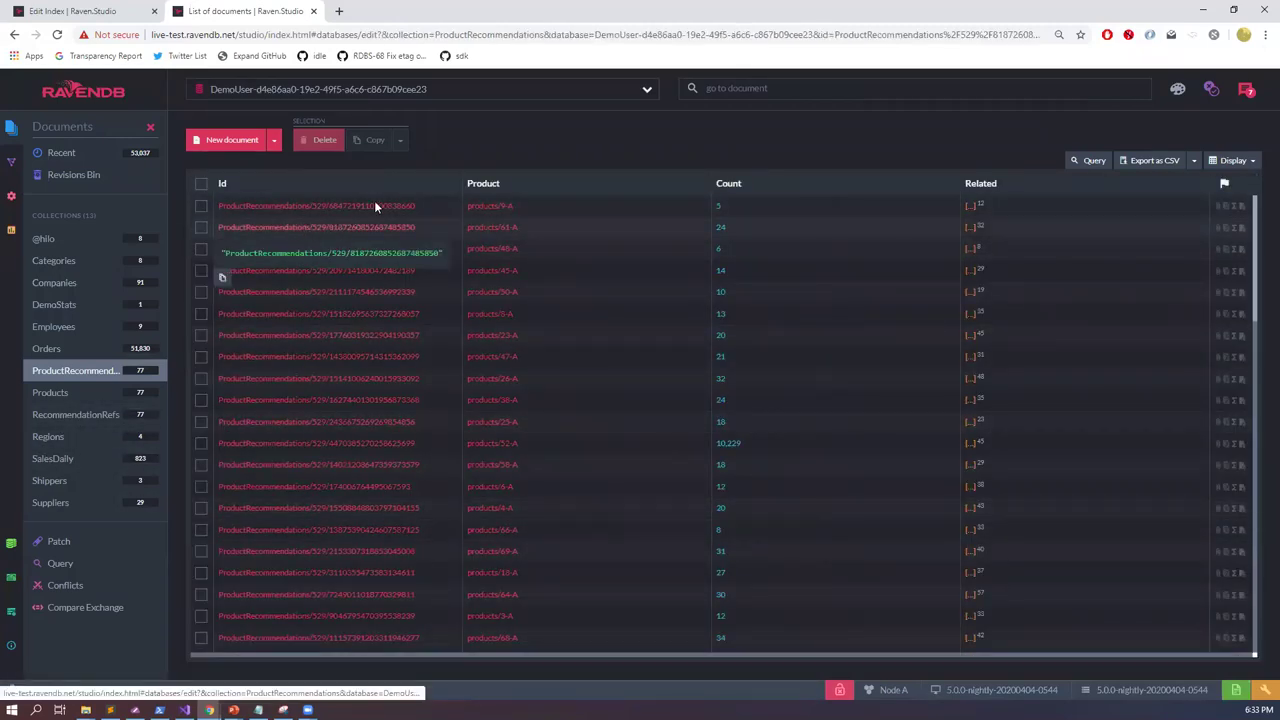
left_click(350, 224)
Step: Open RecommendationRefs/products/9-A from the RecommendationRefs collection and compare its ID with the document ID in ReduceOutputs
left_click(97, 414)
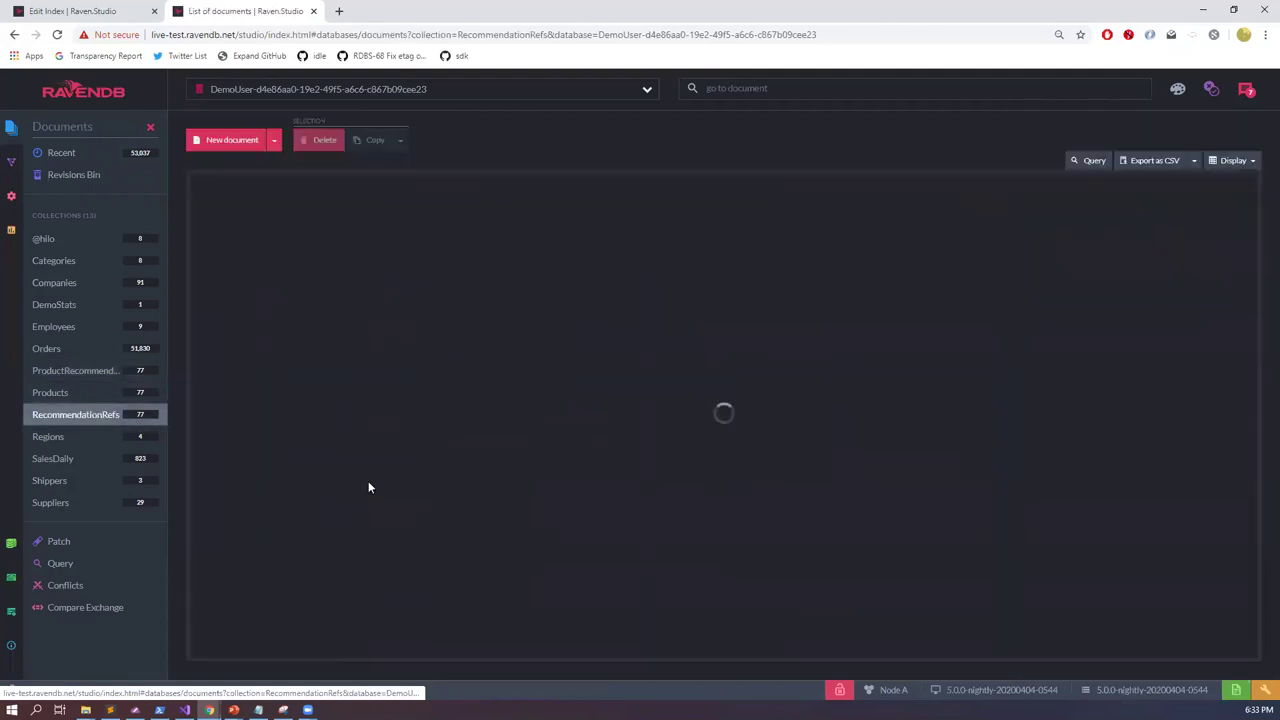
left_click(326, 206)
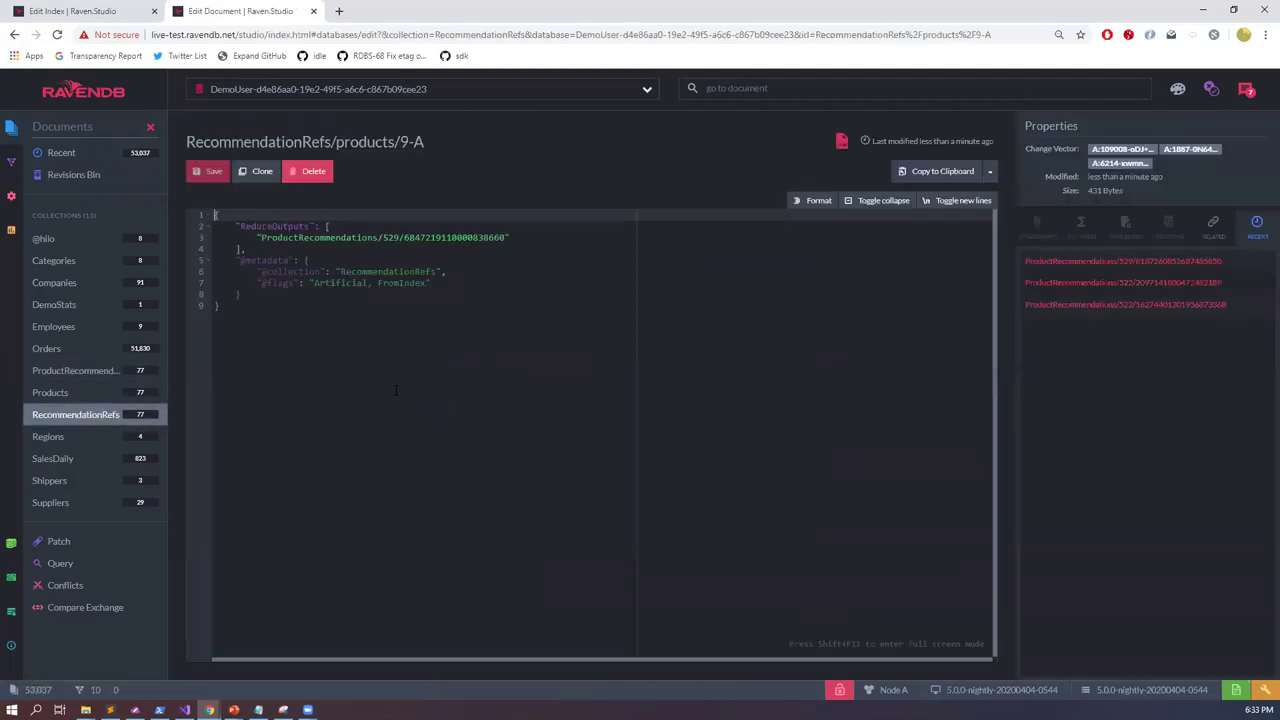
left_click_drag(189, 142, 414, 142)
left_click_drag(261, 238, 504, 238)
left_click(429, 337)
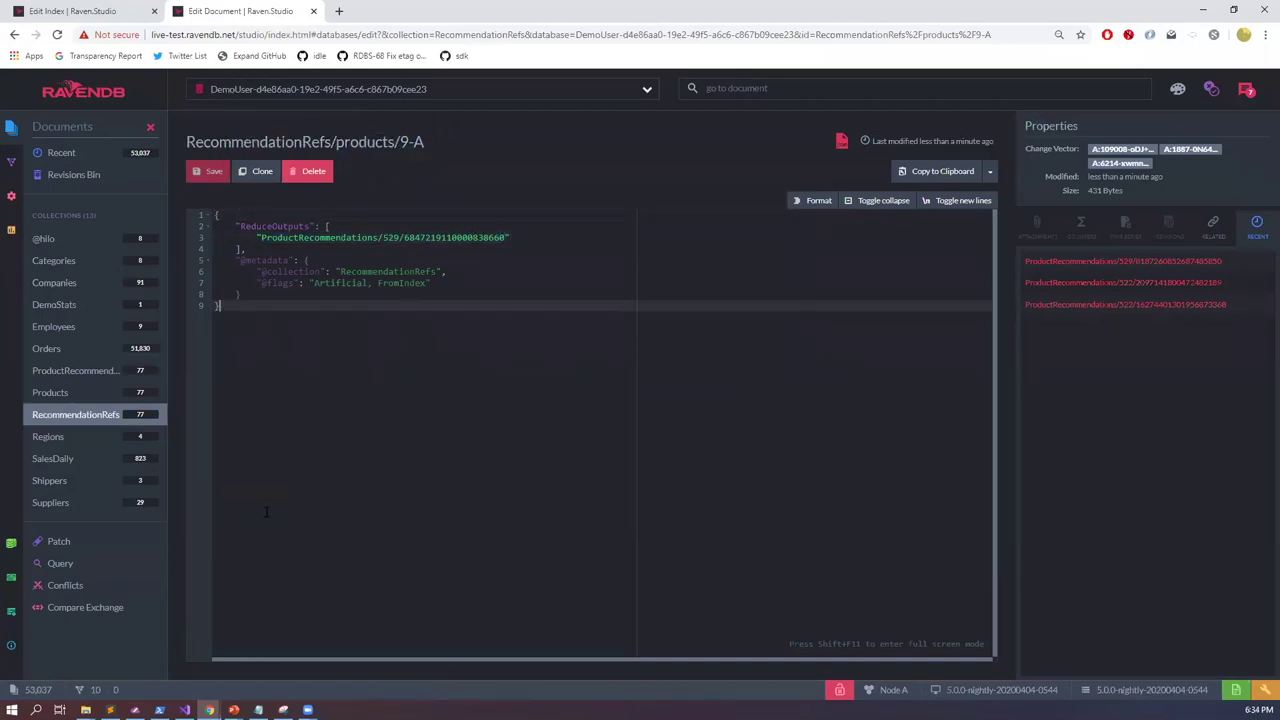
Step: Replace the Sales/Monthly index query with a query from the Products collection
left_click(60, 565)
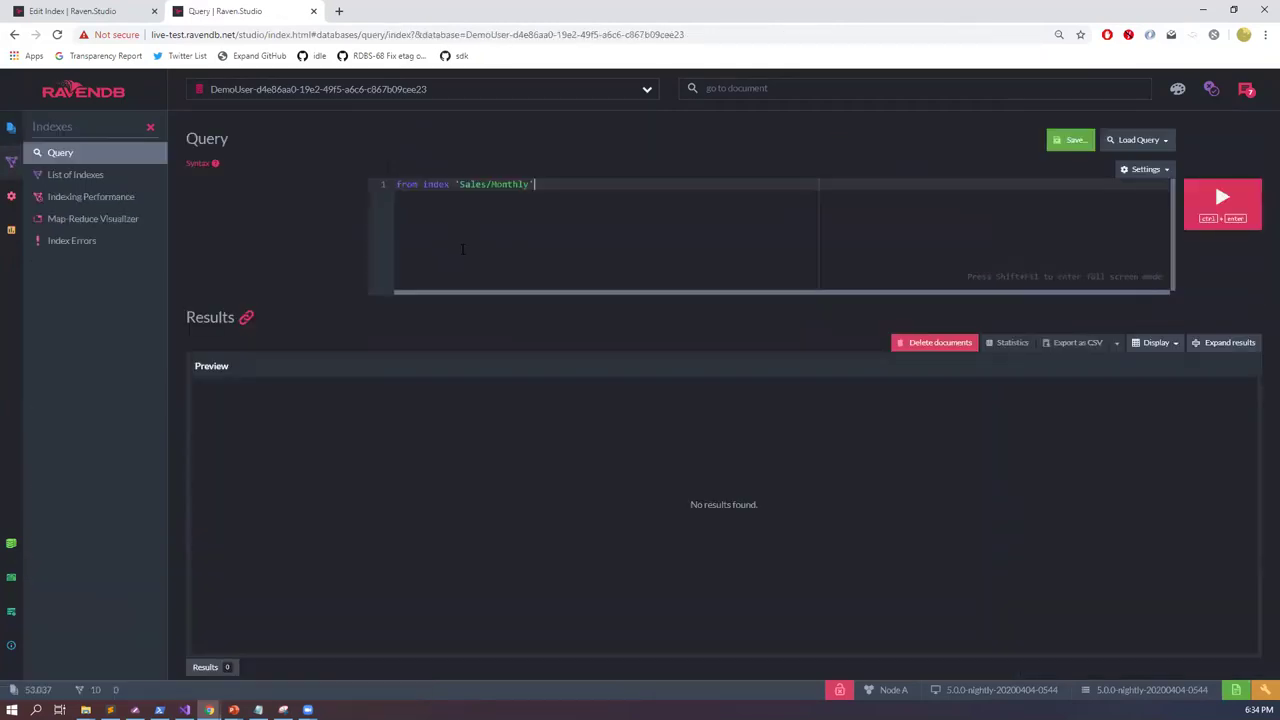
key("ctrl+a")
type("from ")
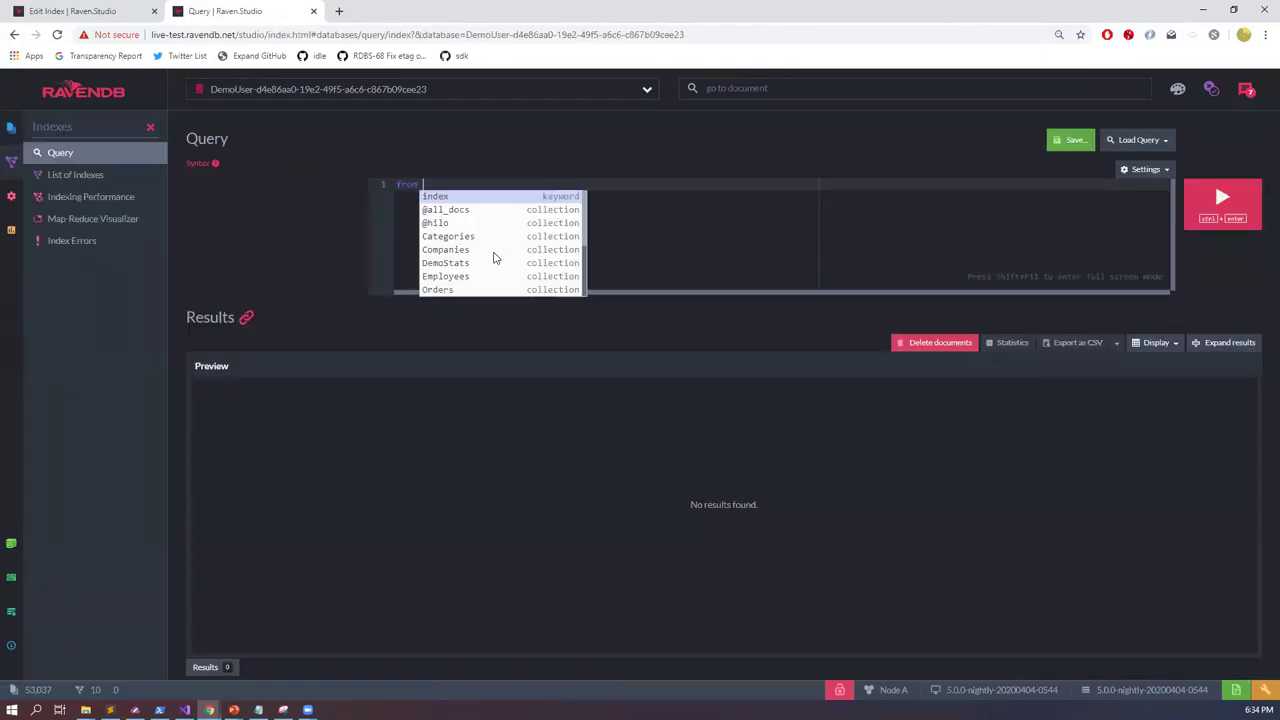
type("Pro")
key("Down")
key("Return")
key("Return")
Step: Add the filter where Category = 'categories/1-A' to the Products query and run it
type("where")
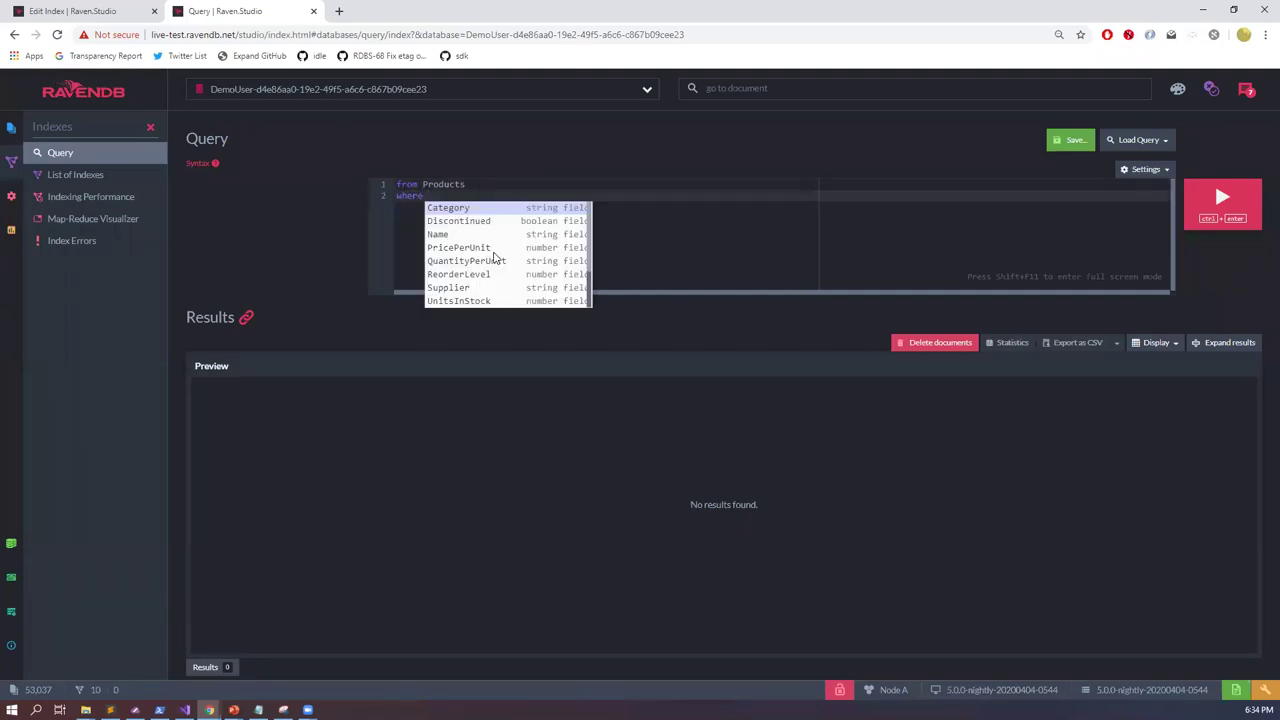
key("Down")
key("Down")
key("Down")
key("Down")
key("Down")
key("Down")
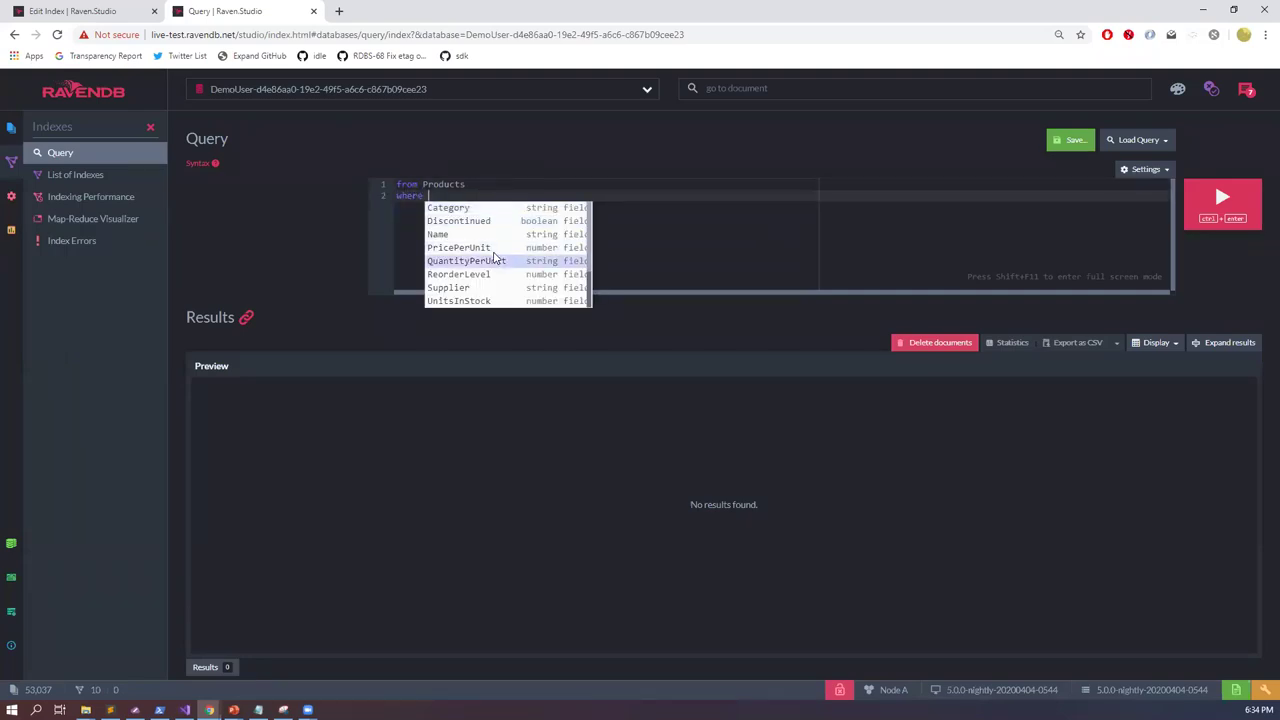
key("Up")
key("Up")
key("Up")
key("Up")
key("Up")
key("Up")
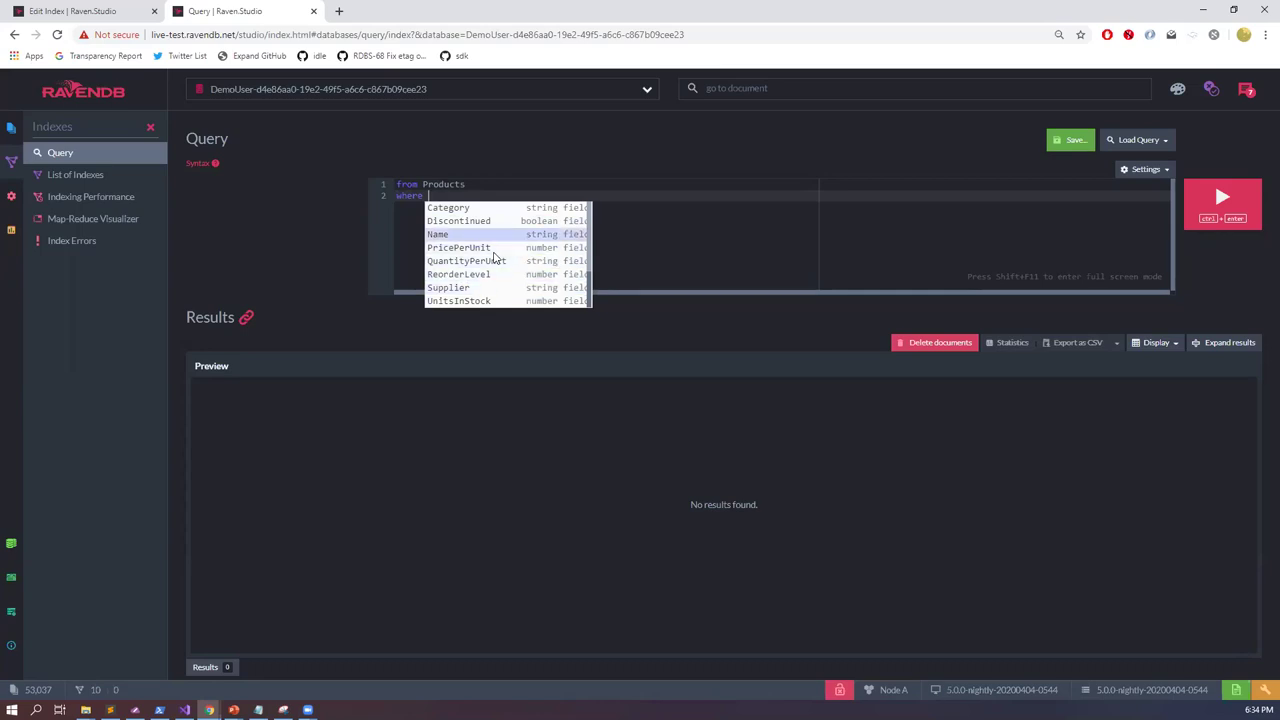
key("Return")
type("= '")
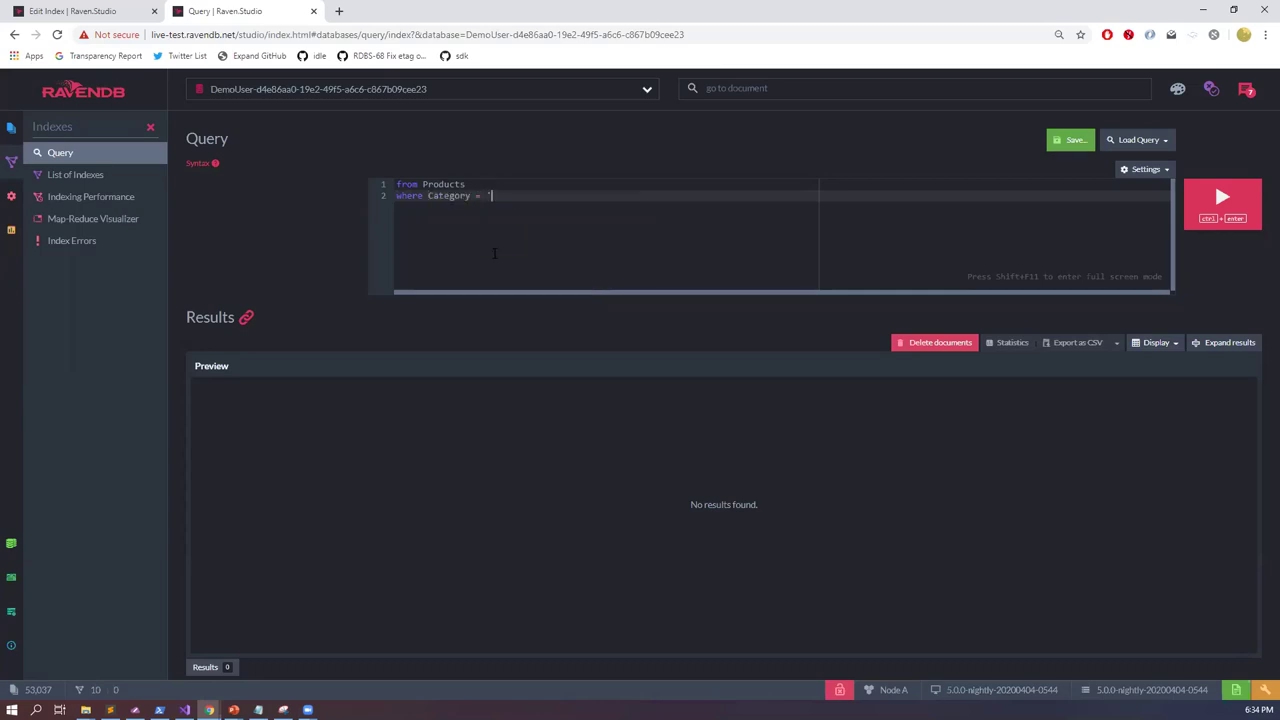
type("categories/1-A'")
key("ctrl+Return")
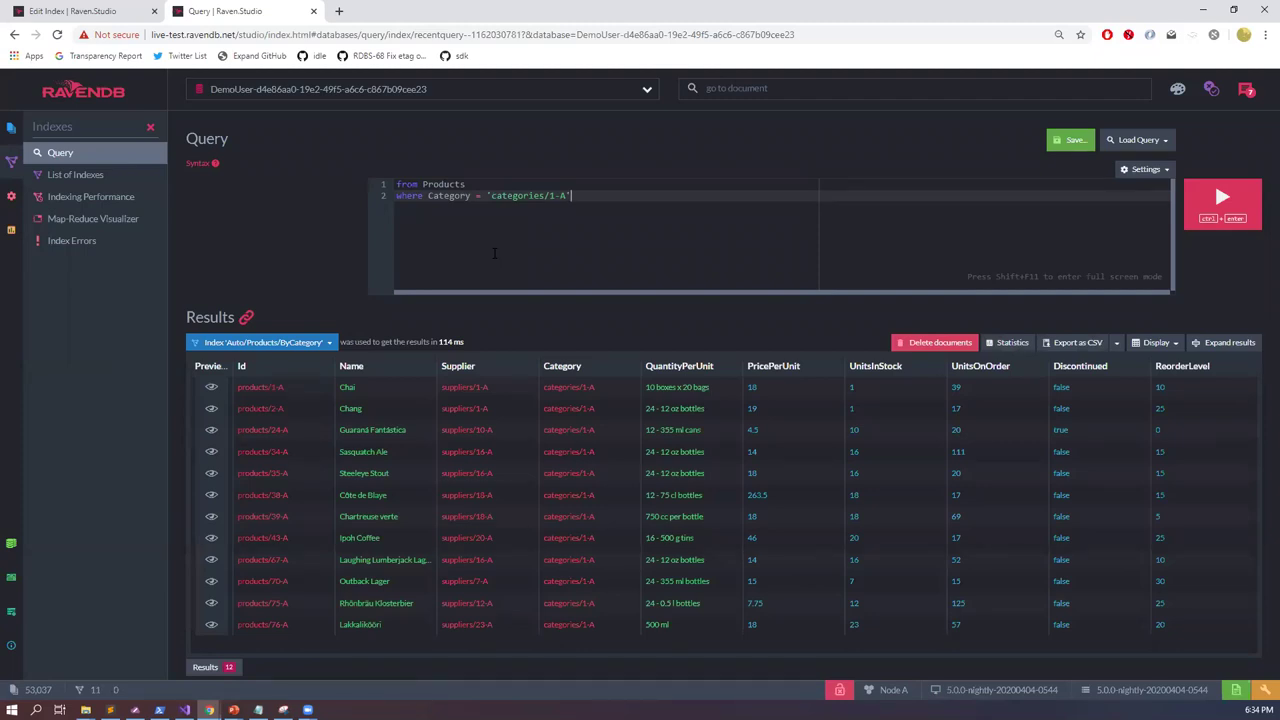
Step: Alias the Products collection as p and qualify the Category filter with p
key("Return")
key("ctrl+Home")
type("as p")
key("Down")
key("Down")
key("Up")
key("Right")
type("p.")
key("Down")
Step: Add the projection select p as Product and run the query
type("select p")
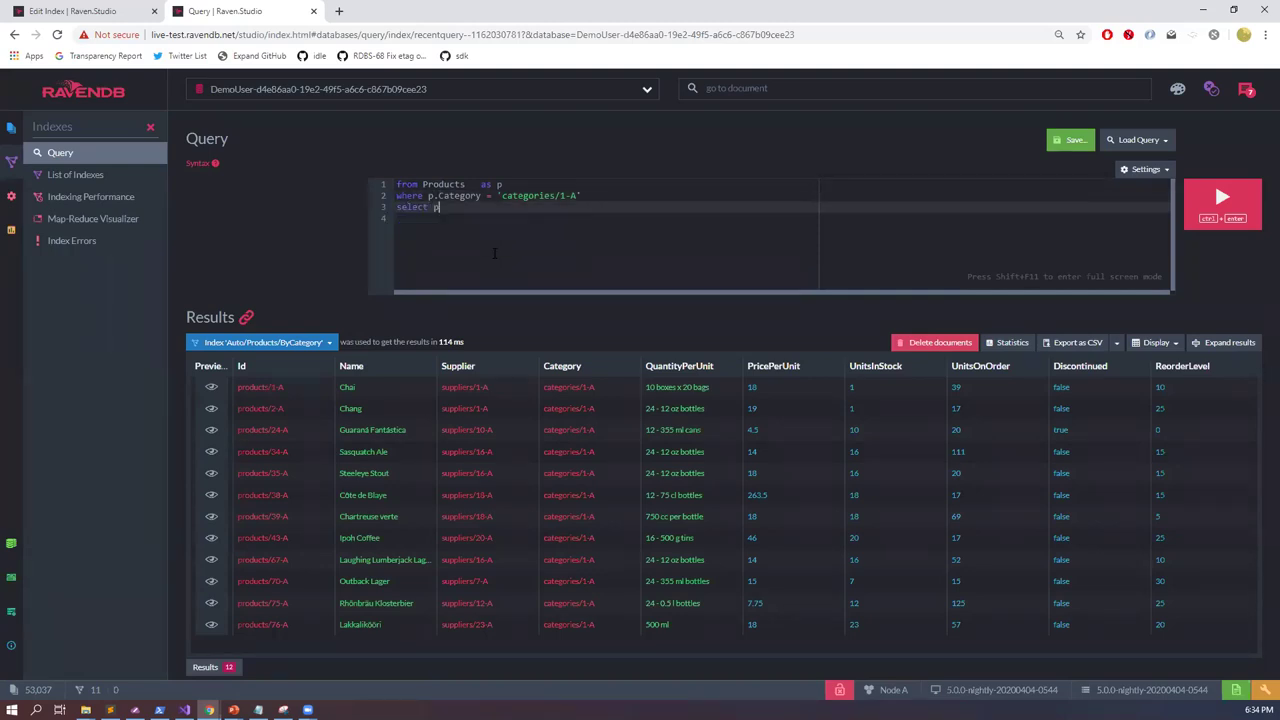
type(" as Product")
key("ctrl+Return")
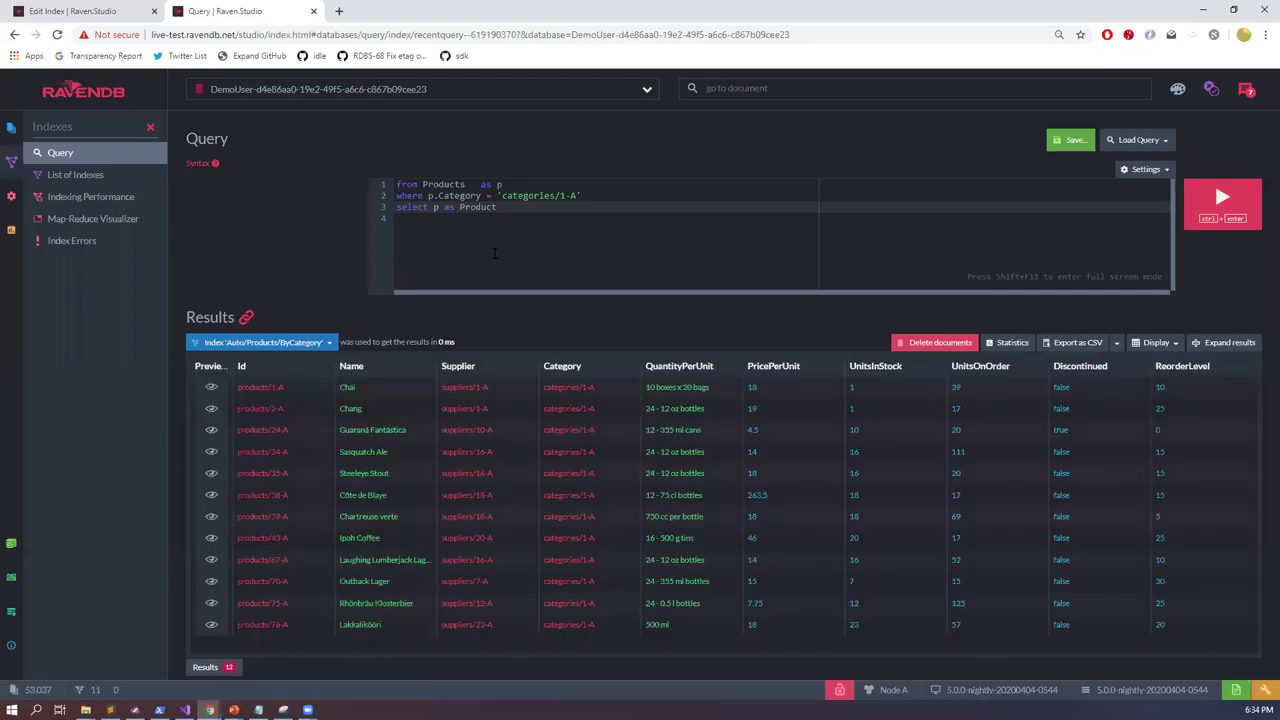
Step: Replace the projection with a multi-line select object containing Product: p
key("ctrl+shift+Left")
key("ctrl+shift+Left")
key("ctrl+shift+Left")
key("BackSpace")
type("load p.")
key("shift+Home")
key("BackSpace")
key("Delete")
key("End")
type("{")
key("Return")
type("}")
key("Left")
key("Return")
type("Product: p")
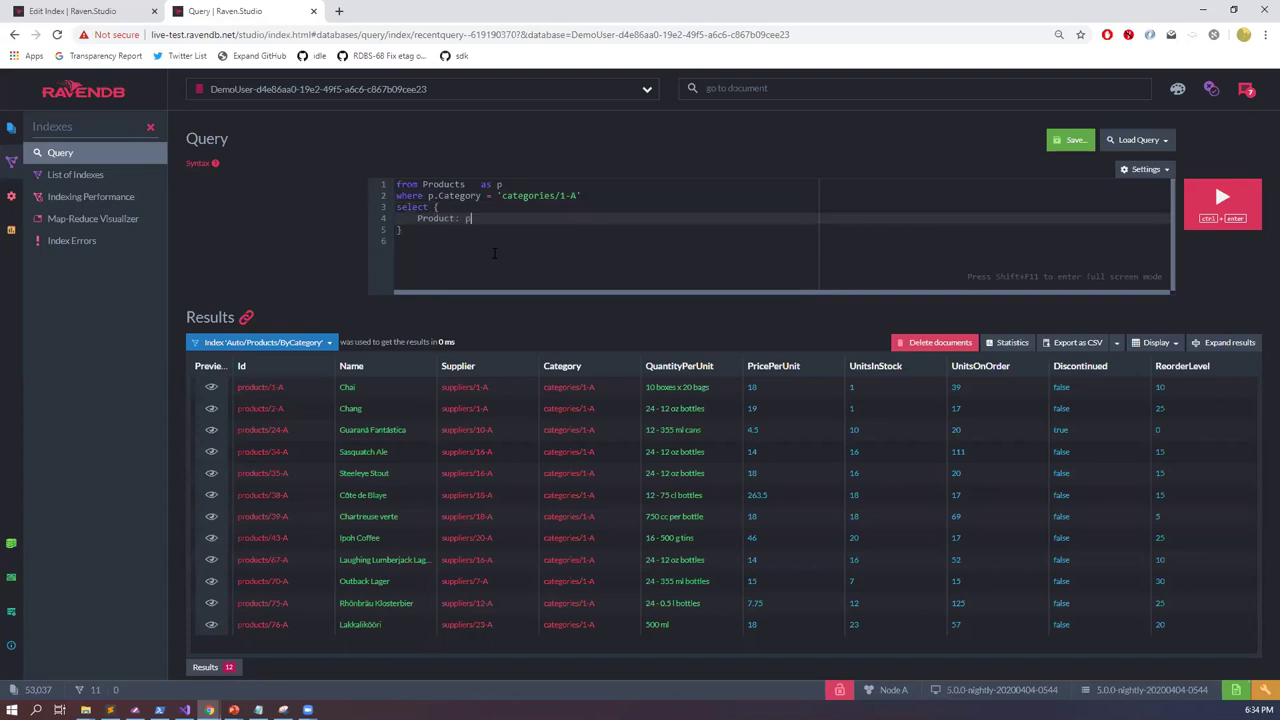
Step: Add a Related entry that loads "RecommendationsRefs/" + id(p) to the select object and run the query
type(",")
key("Return")
type("Related")
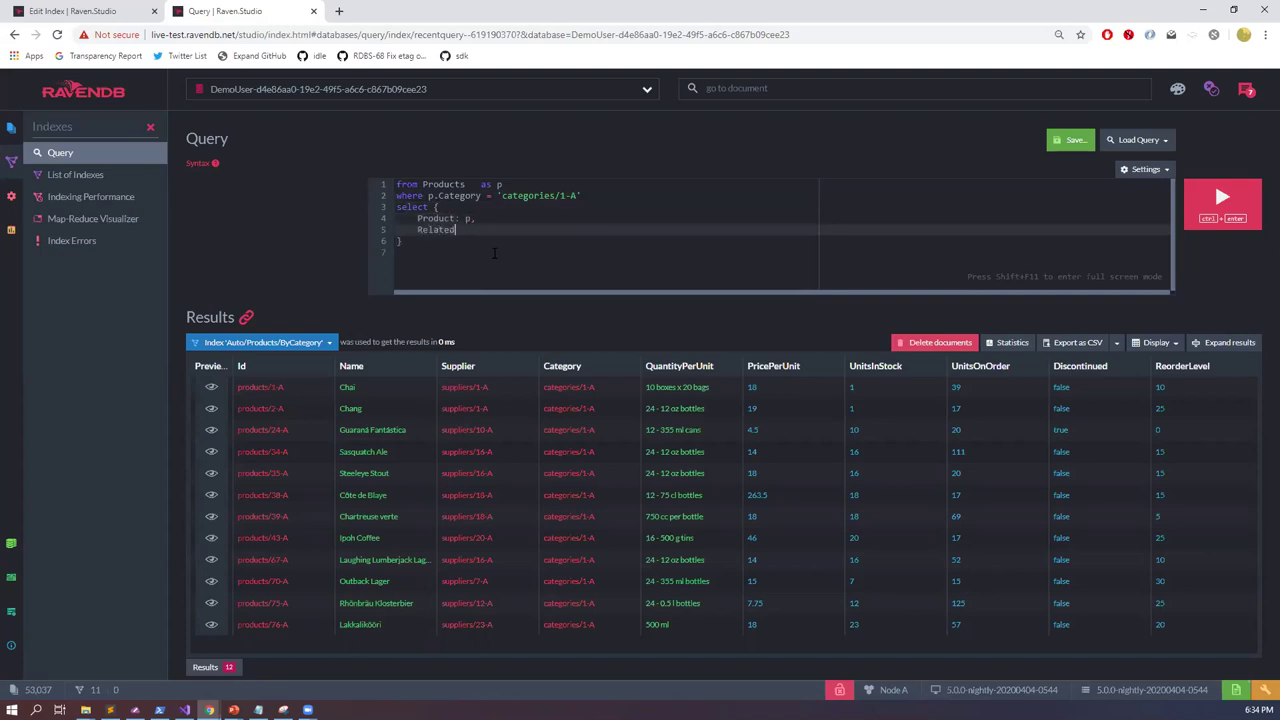
type(" = load(p")
key("BackSpace")
type("\"RecommendationsRefs/\" + p.I")
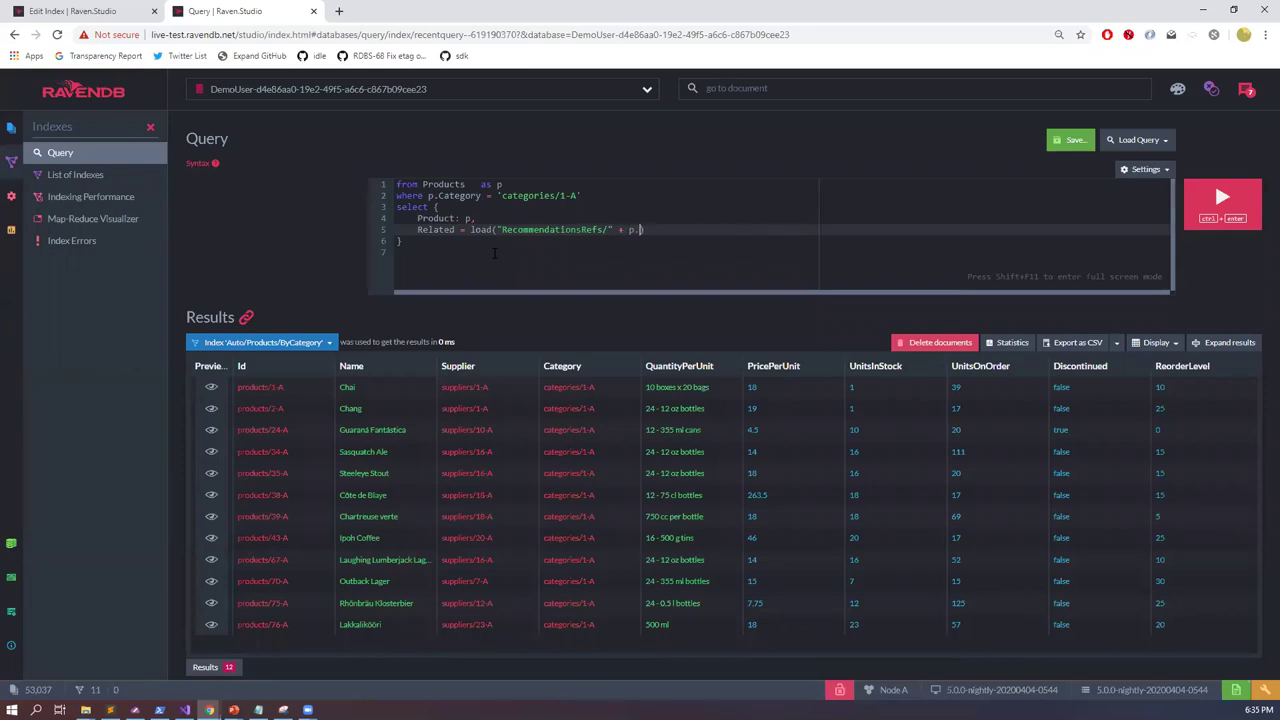
key("BackSpace")
key("BackSpace")
key("BackSpace")
type("id(p")
key("ctrl+Return")
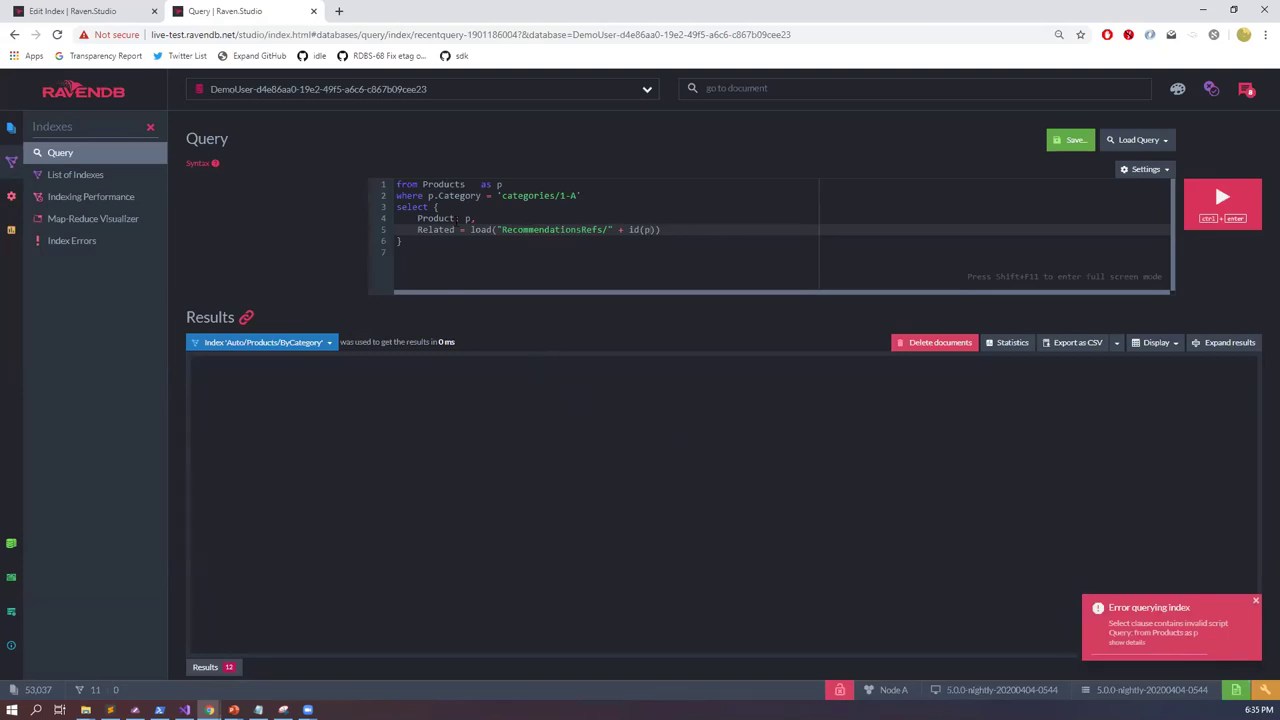
Step: Replace the equals sign after Related with a colon and rerun the query
left_click(457, 229)
key("Delete")
key("Delete")
type(":")
key("ctrl+Return")
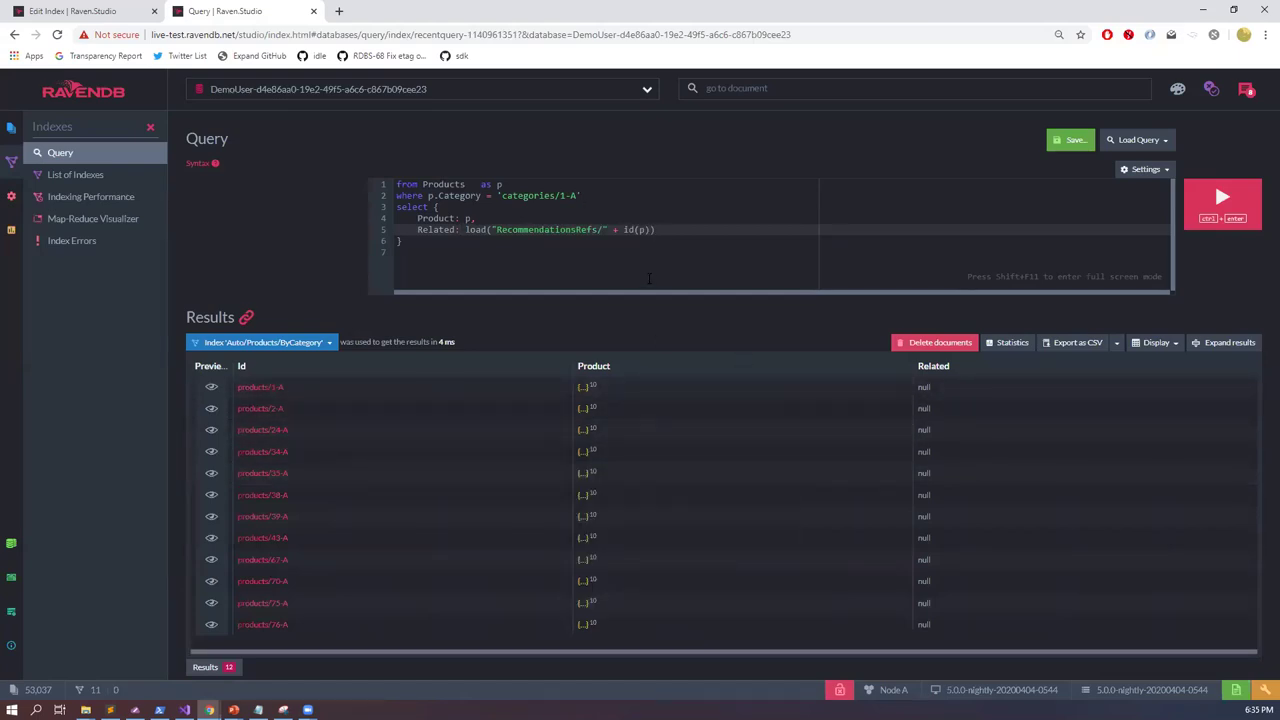
Step: Add the field a: id(p) above Related in the projection and run the query to check the product IDs
left_click_drag(620, 229, 652, 229)
left_click(656, 218)
key("Return")
type("a: id(p),")
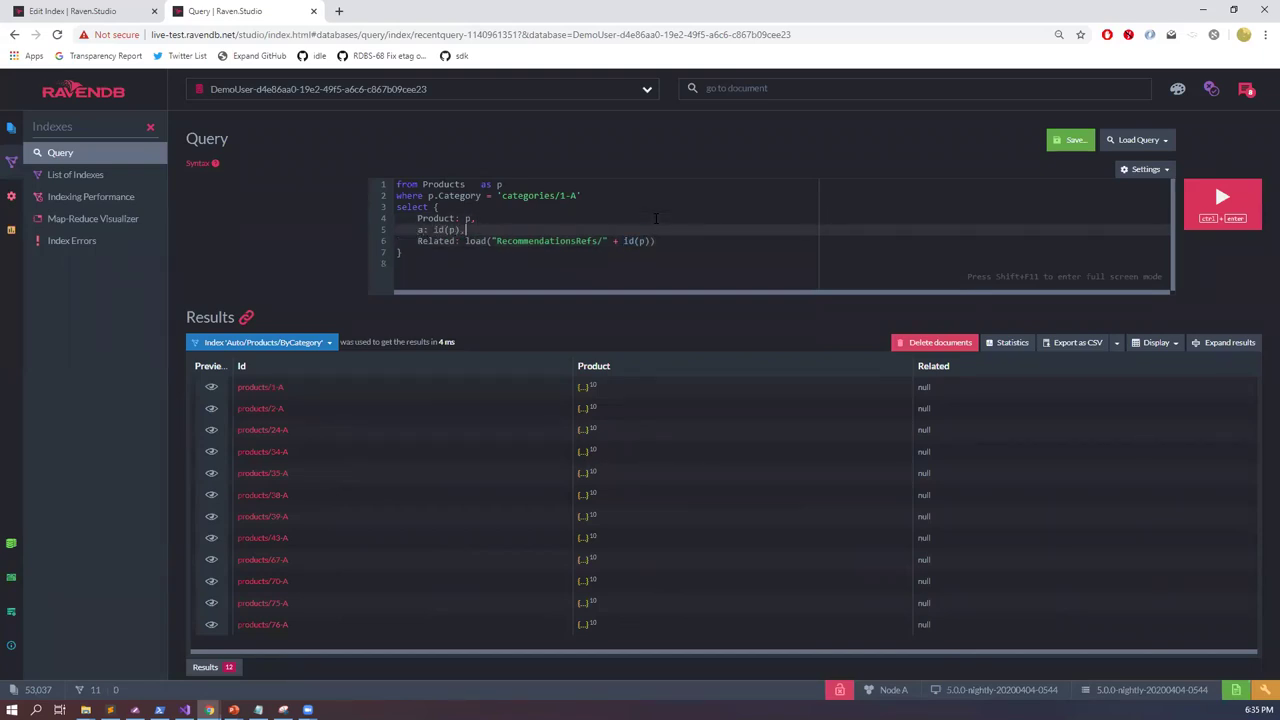
key("ctrl+Return")
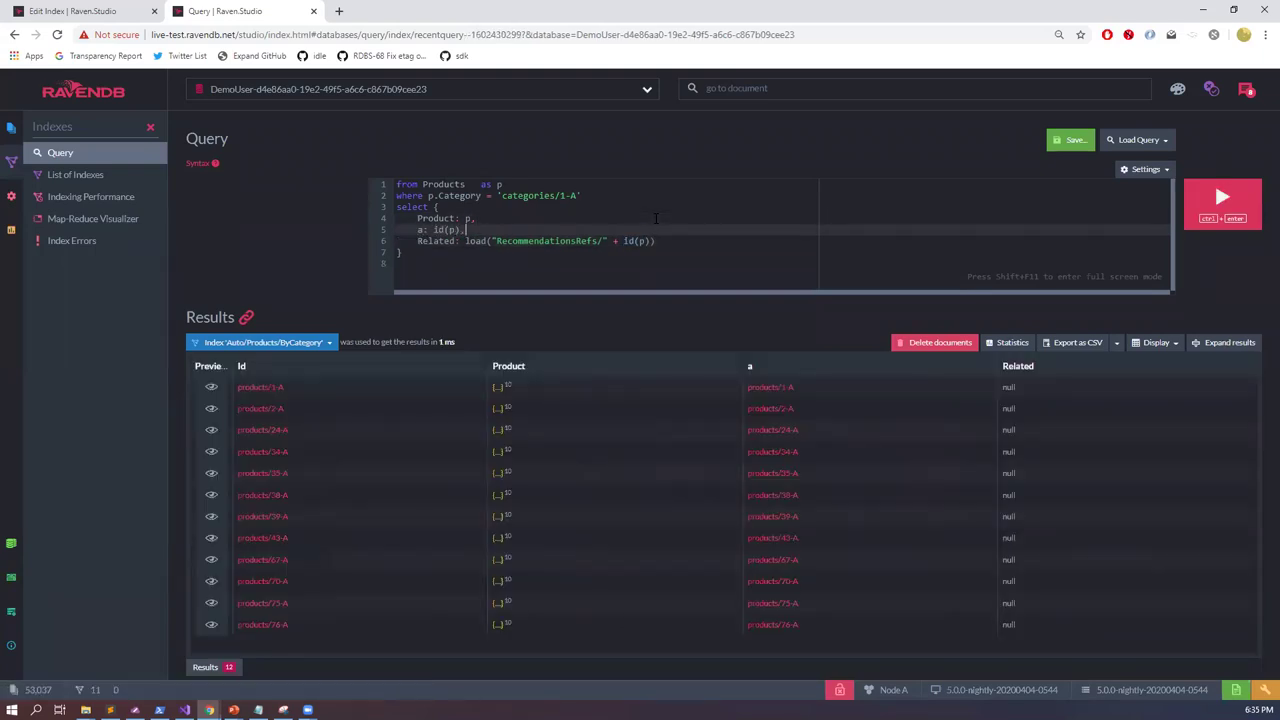
Step: Correct the document prefix in the Related load call to RecommendationRefs/ and rerun the query
left_click(572, 241)
key("Delete")
key("ctrl+Return")
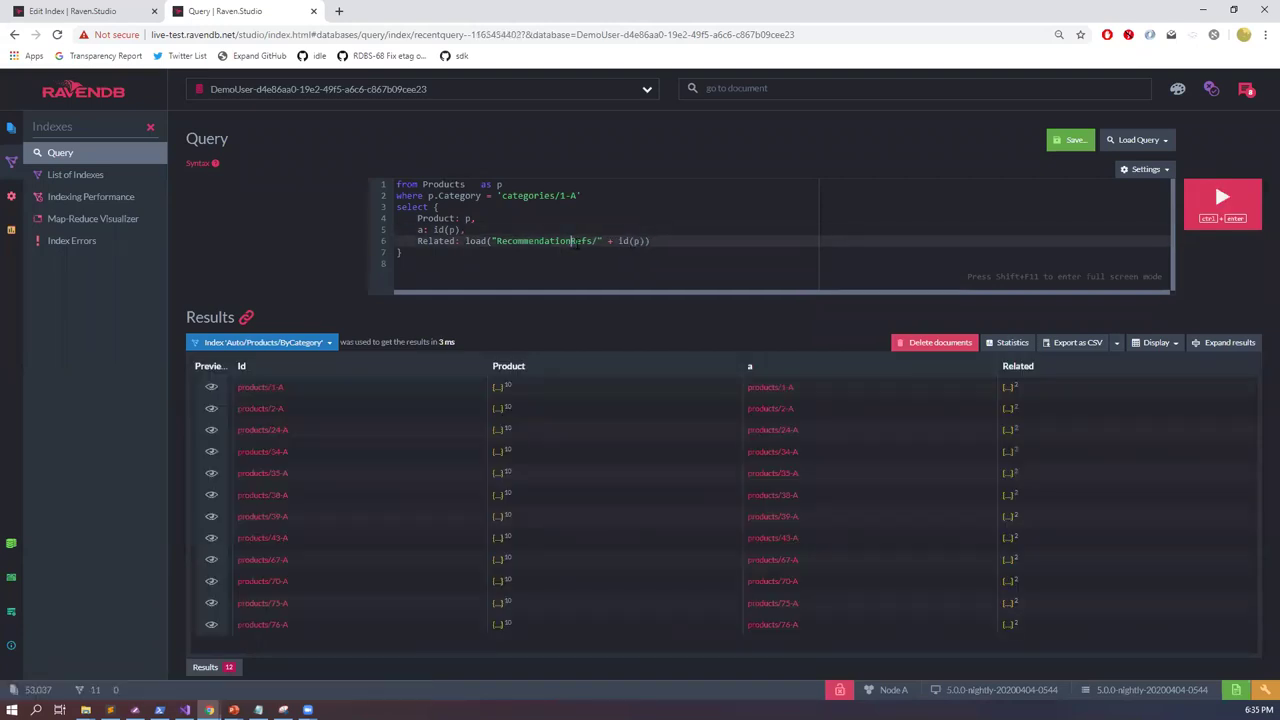
Step: Remove the a: id(p) field from the projection
left_click_drag(478, 218, 565, 226)
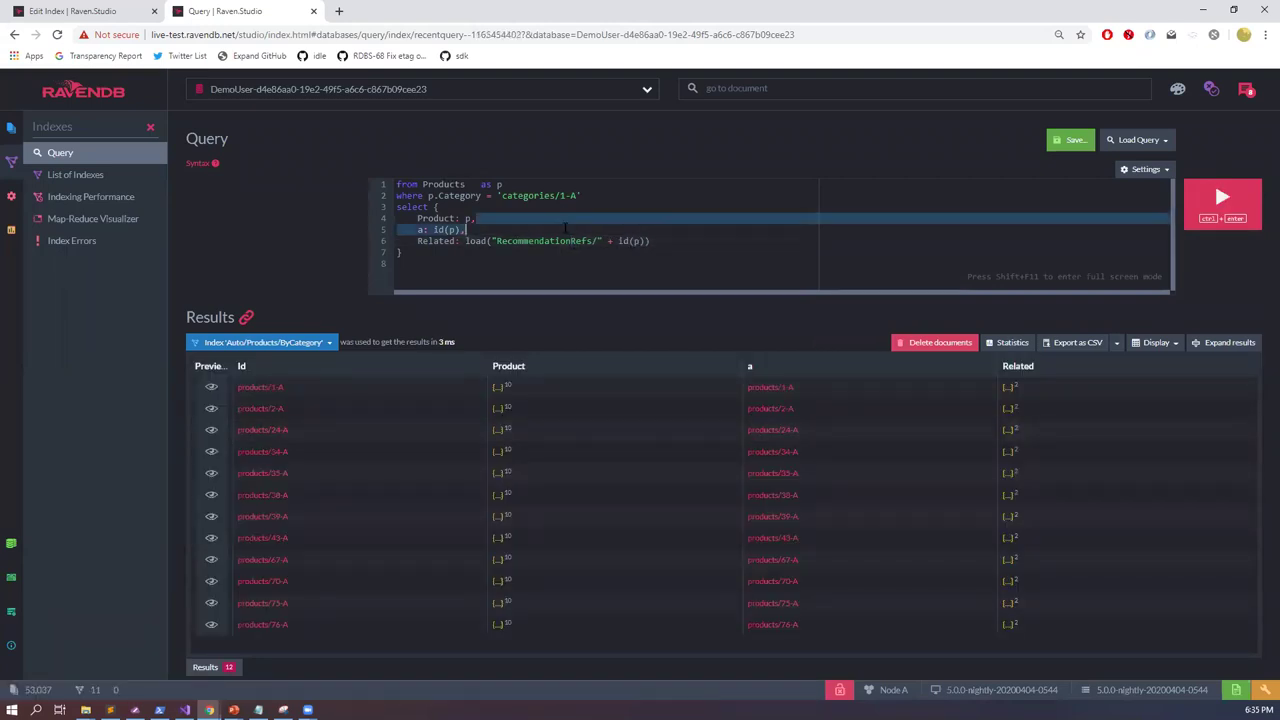
key("BackSpace")
mouse_move(1009, 390)
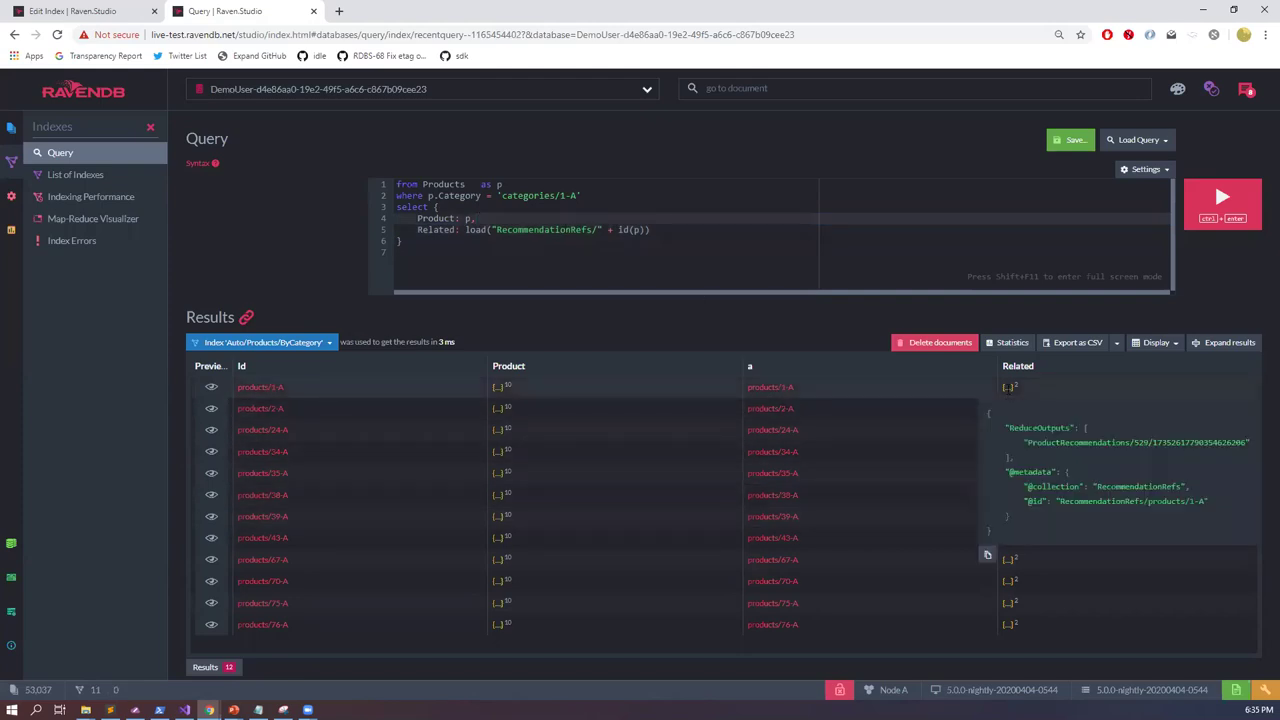
Step: Wrap the Related lookup in an outer load call on its .ReduceOutputs property and run the query
left_click(672, 228)
type("load(")
key("End")
type(".ReduceOutputs)")
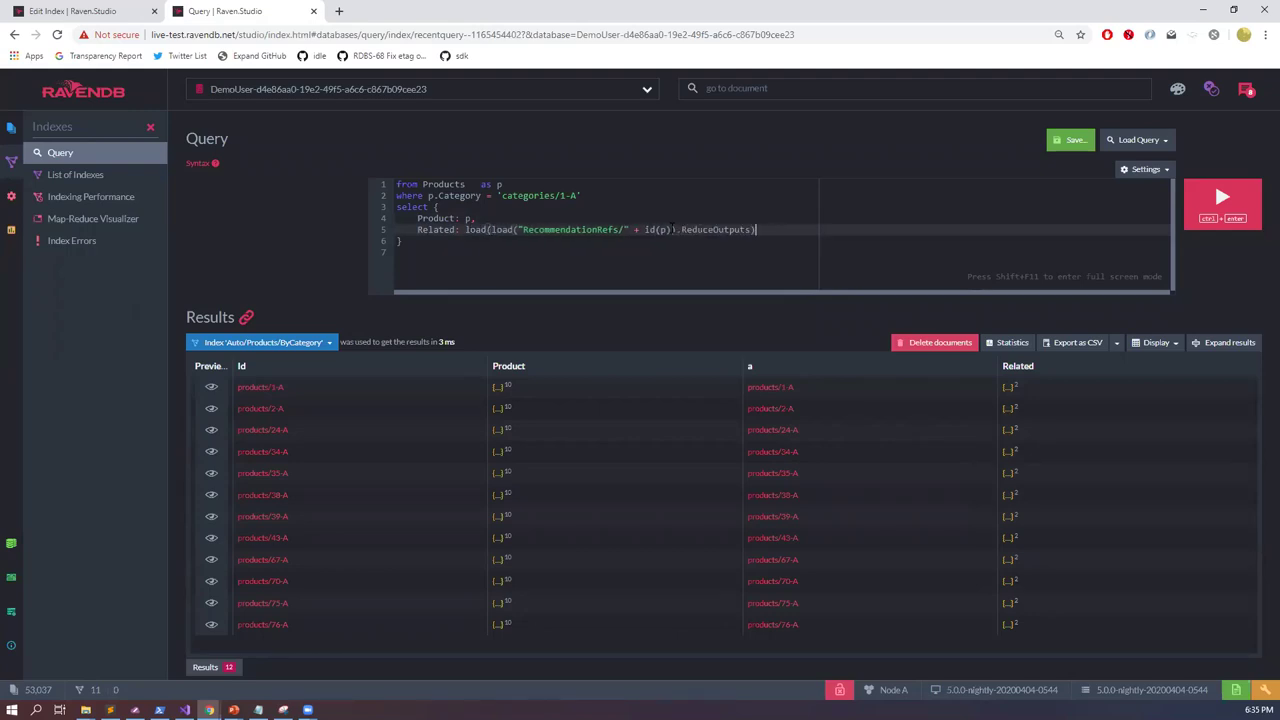
key("ctrl+Return")
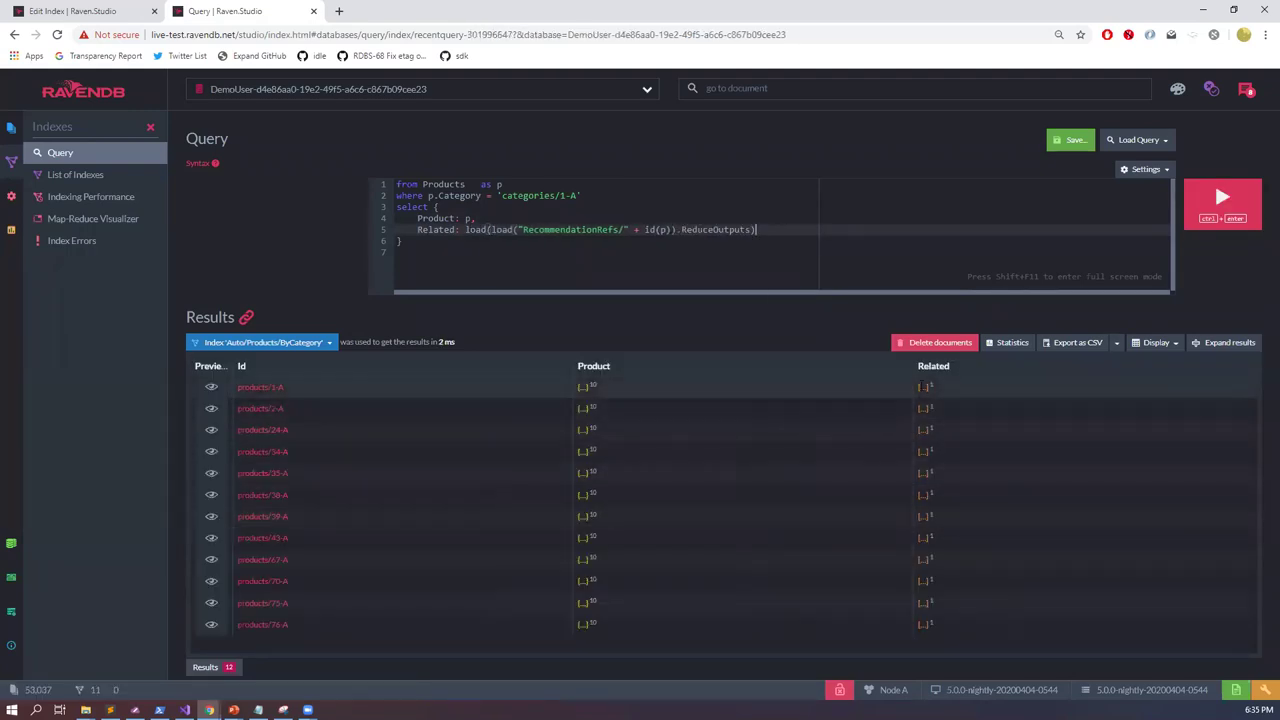
Step: Preview the products/1-A result to examine its Product and Related data, and review the nested load expression in the query
mouse_move(923, 388)
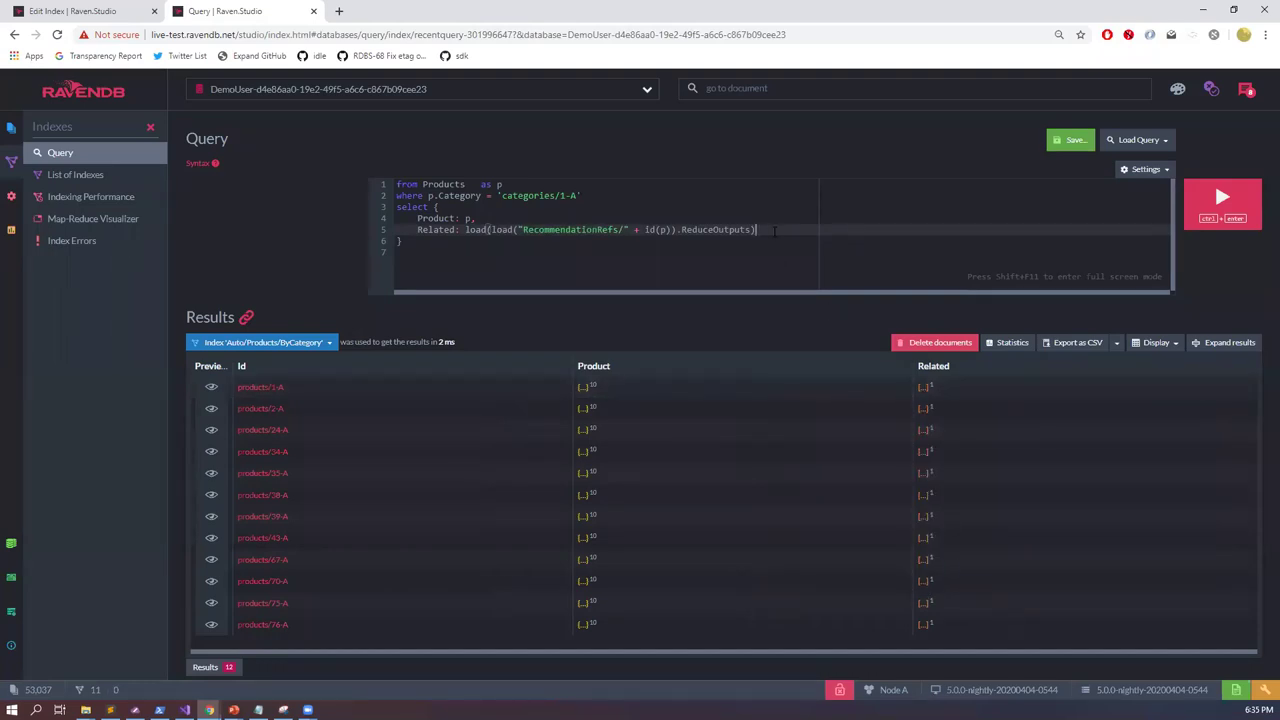
left_click(211, 387)
scroll(521, 295, "down", 2)
left_click_drag(441, 238, 553, 331)
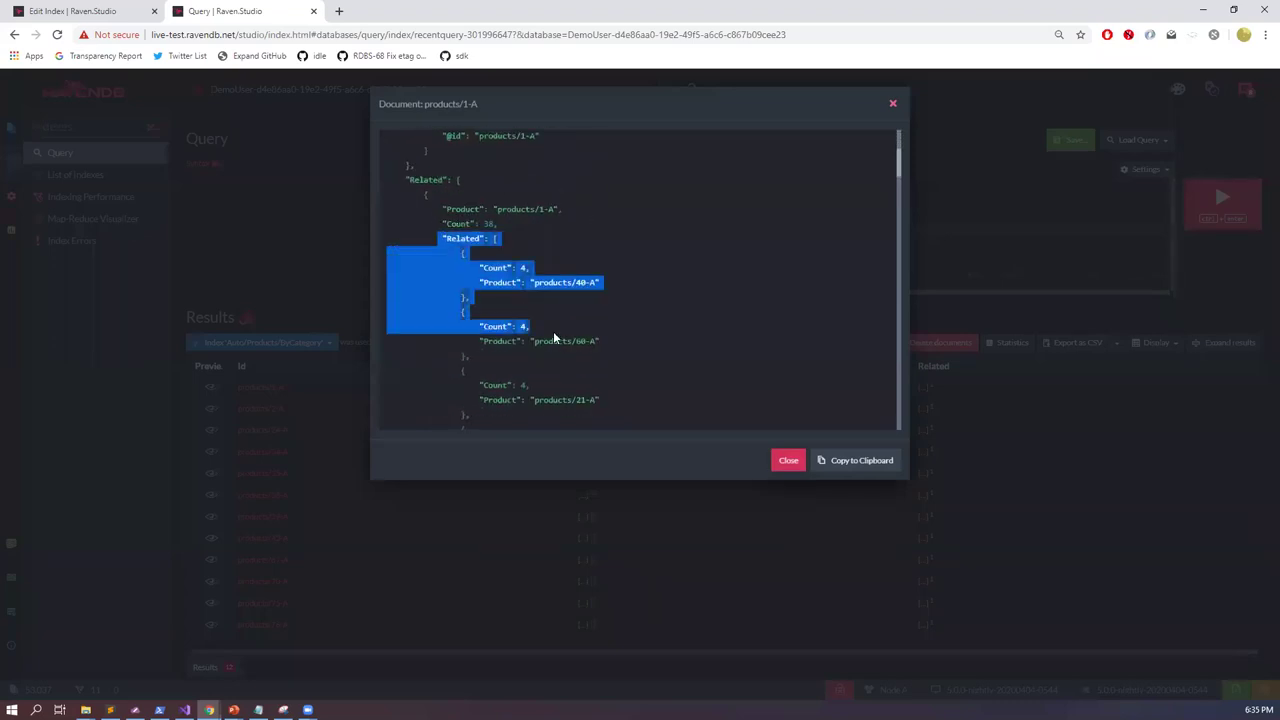
left_click(513, 368)
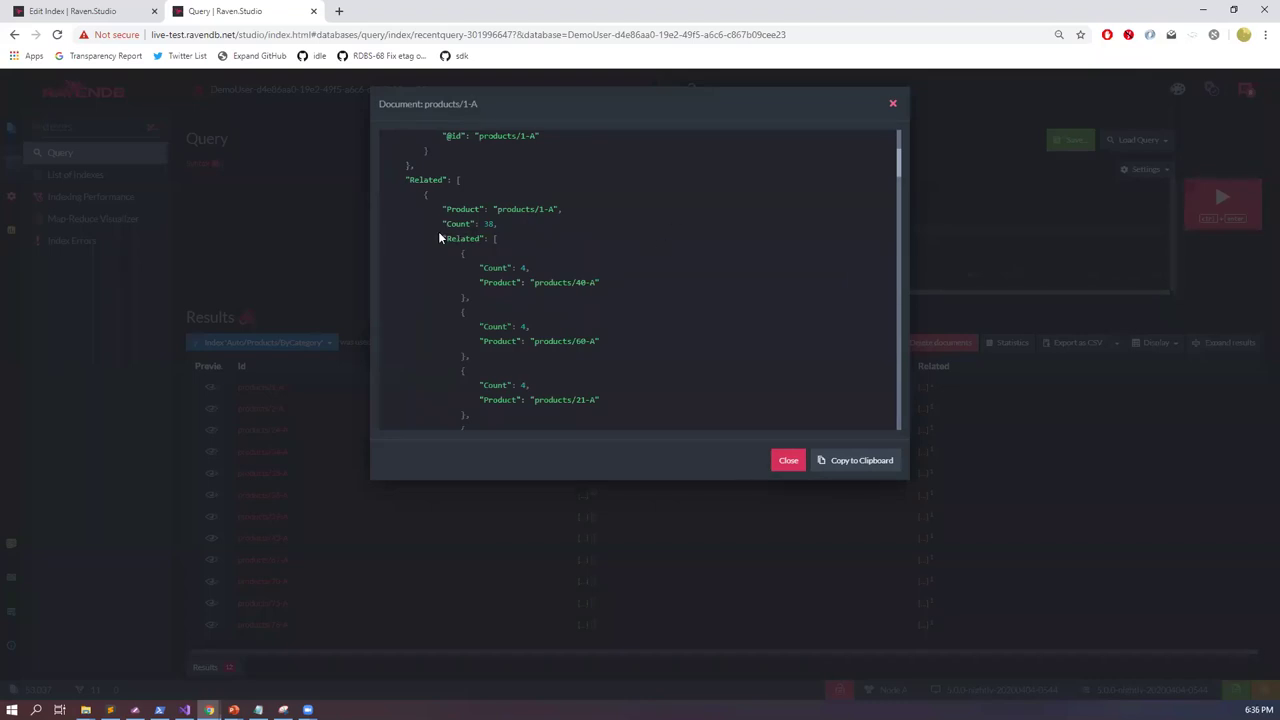
left_click_drag(438, 238, 470, 425)
left_click(520, 345)
scroll(520, 345, "up", 3)
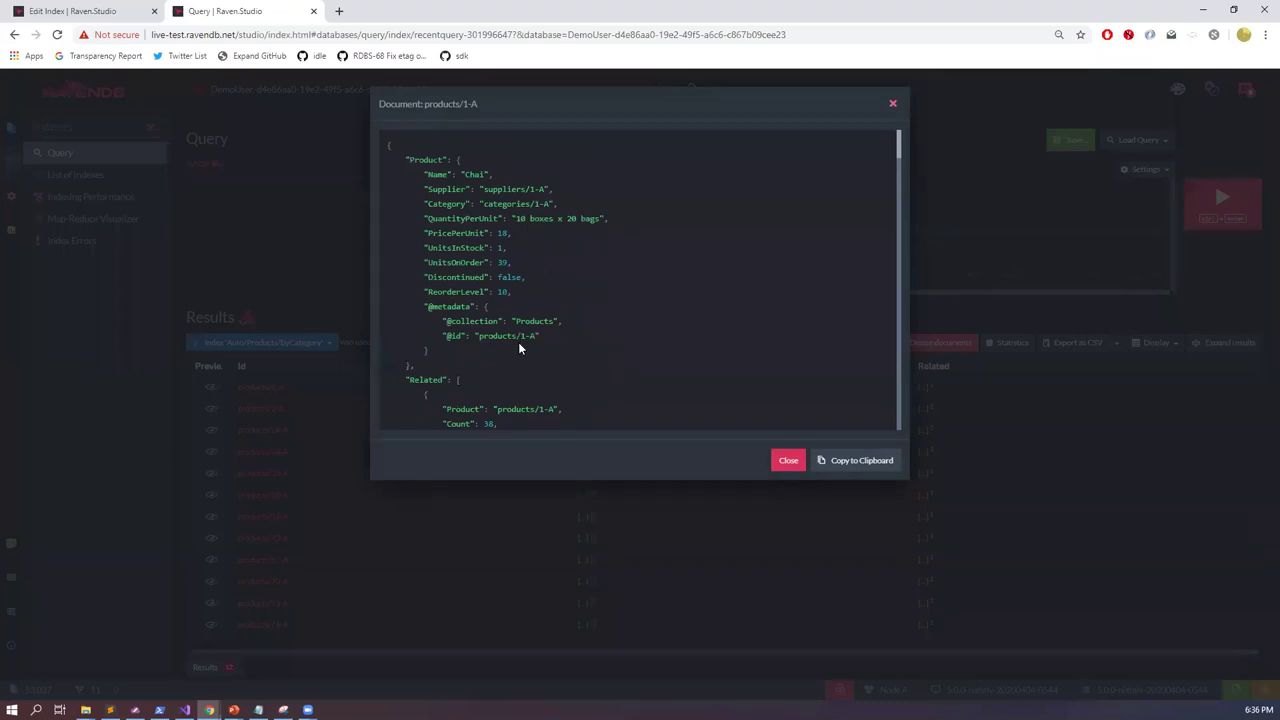
scroll(514, 357, "down", 2)
key("Escape")
left_click_drag(520, 230, 672, 230)
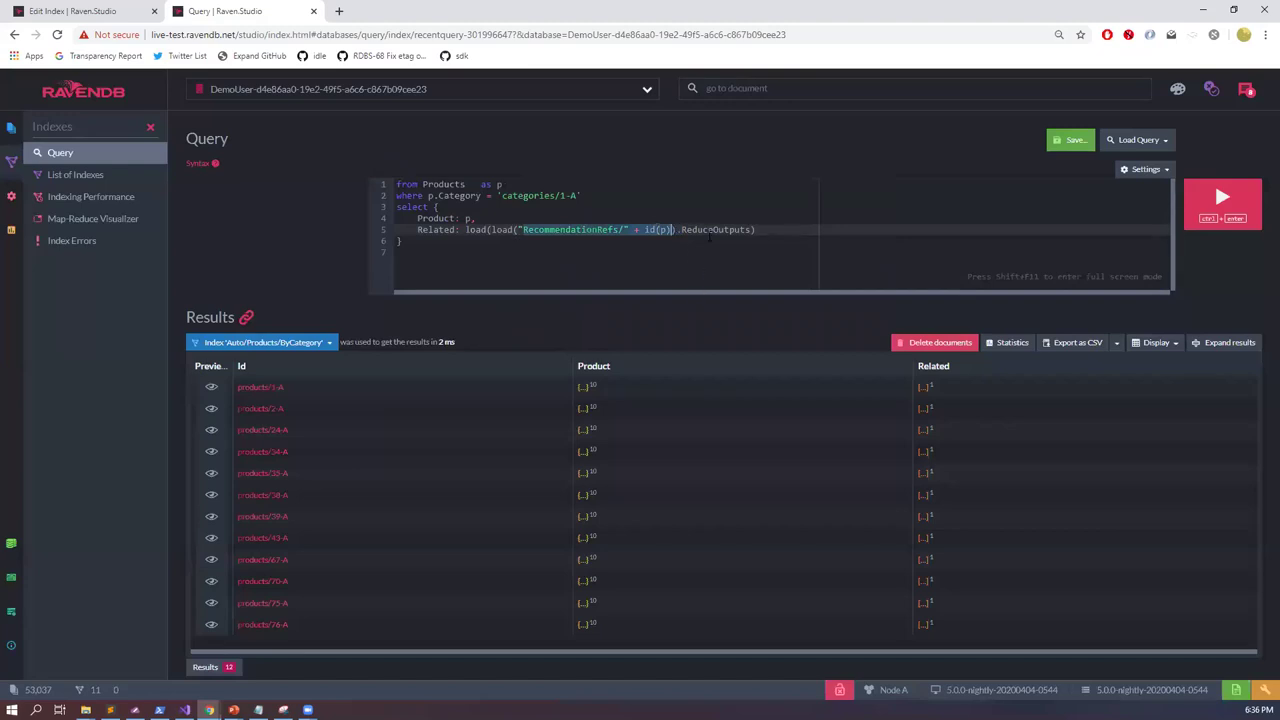
double_click(708, 231)
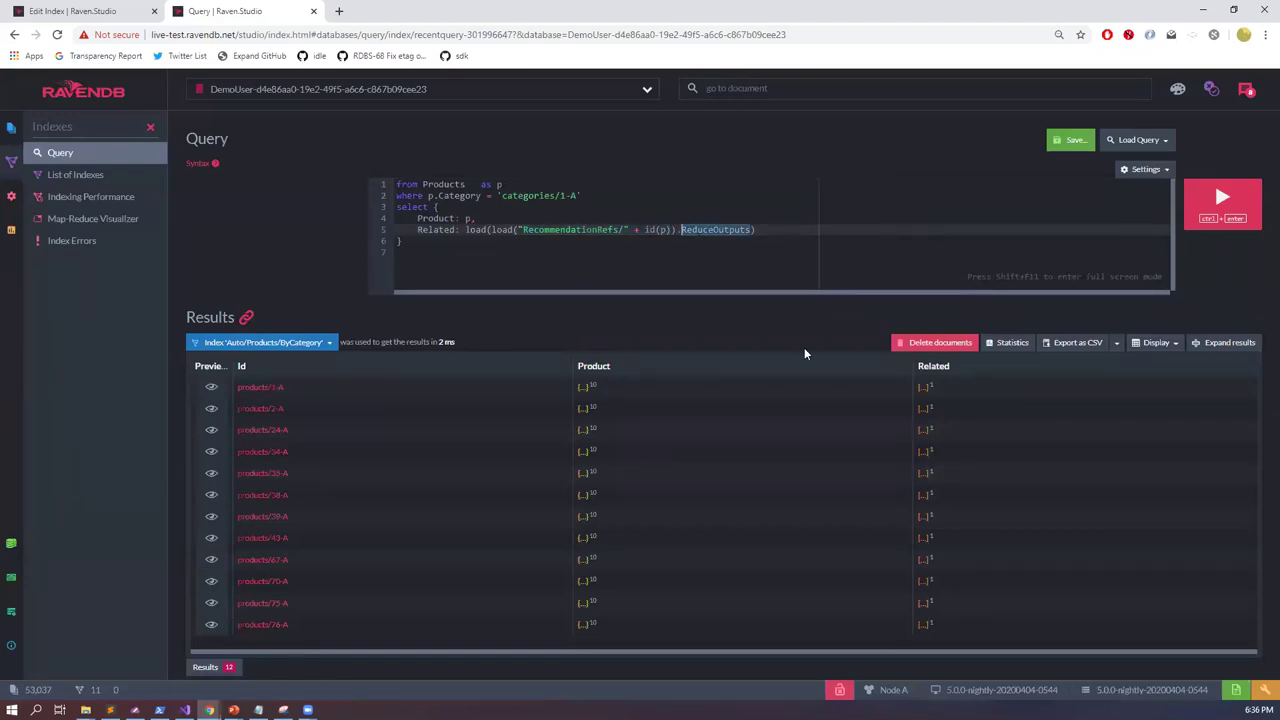